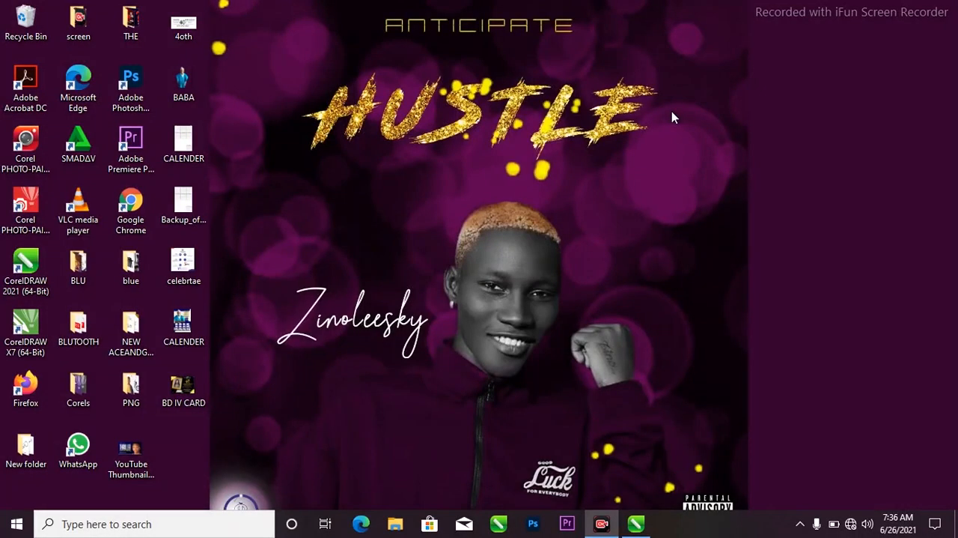
Step: Switch to CorelDRAW and add a new blank page after Page 2 of the certificate document
{"action": "left_click", "coordinate": [636, 523]}
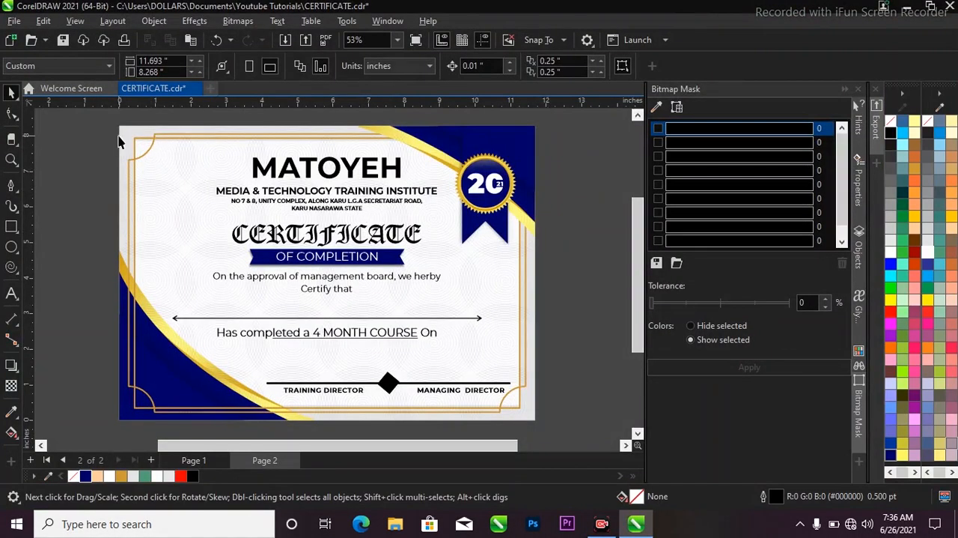
{"action": "scroll", "coordinate": [341, 199], "scroll_direction": "down", "scroll_amount": 1}
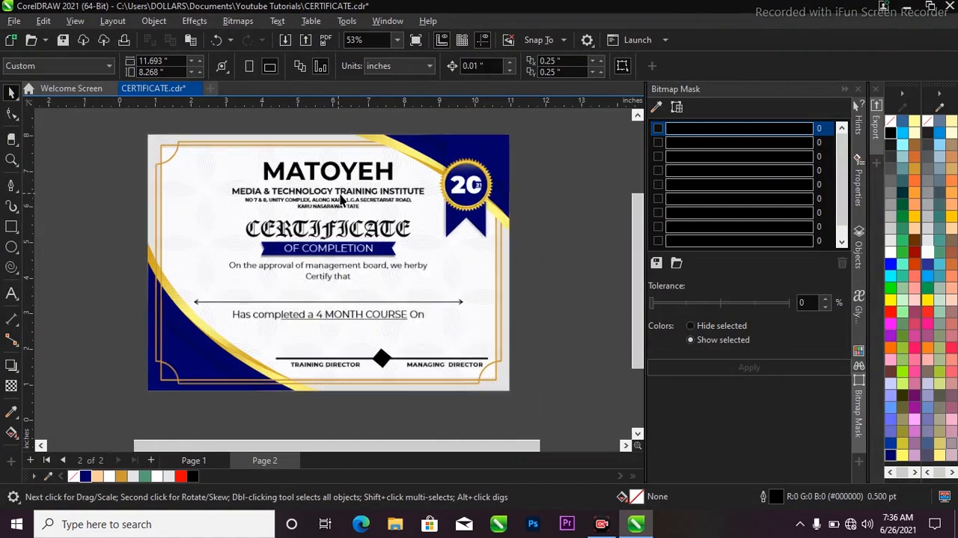
{"action": "left_click_drag", "start_coordinate": [130, 134], "coordinate": [525, 405]}
{"action": "left_click", "coordinate": [548, 280]}
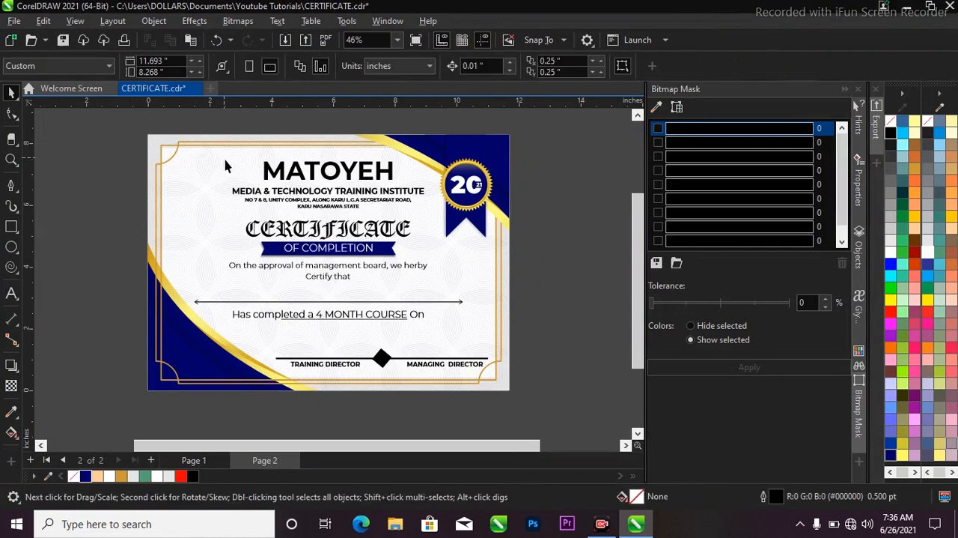
{"action": "scroll", "coordinate": [231, 166], "scroll_direction": "up", "scroll_amount": 1}
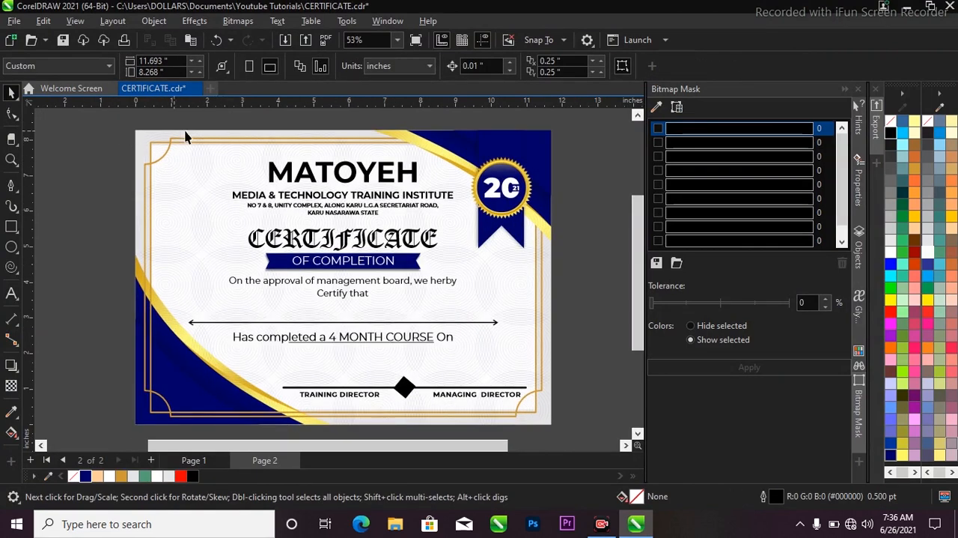
{"action": "left_click", "coordinate": [151, 460]}
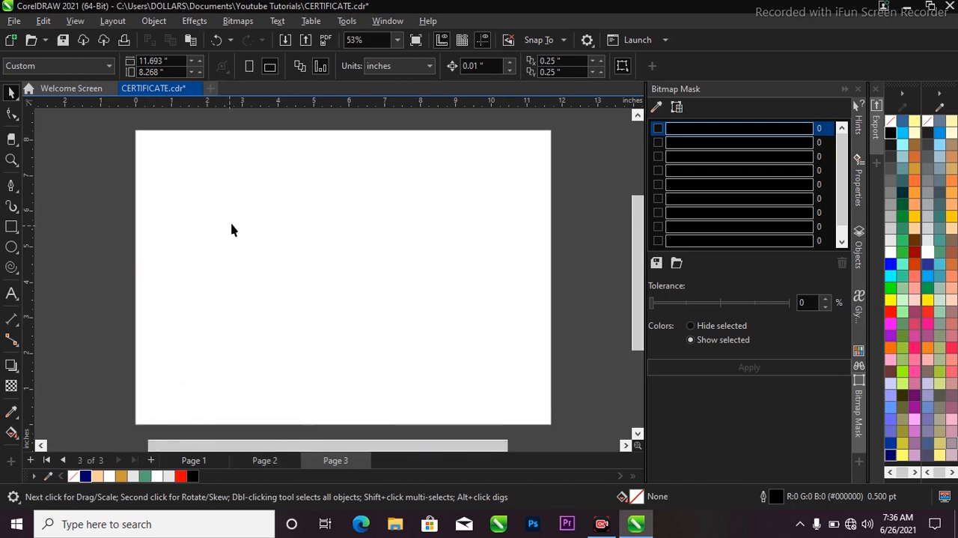
Step: Draw a rectangle about 6.9 by 5 inches that overlaps the page's left edge
{"action": "scroll", "coordinate": [217, 202], "scroll_direction": "down", "scroll_amount": 1}
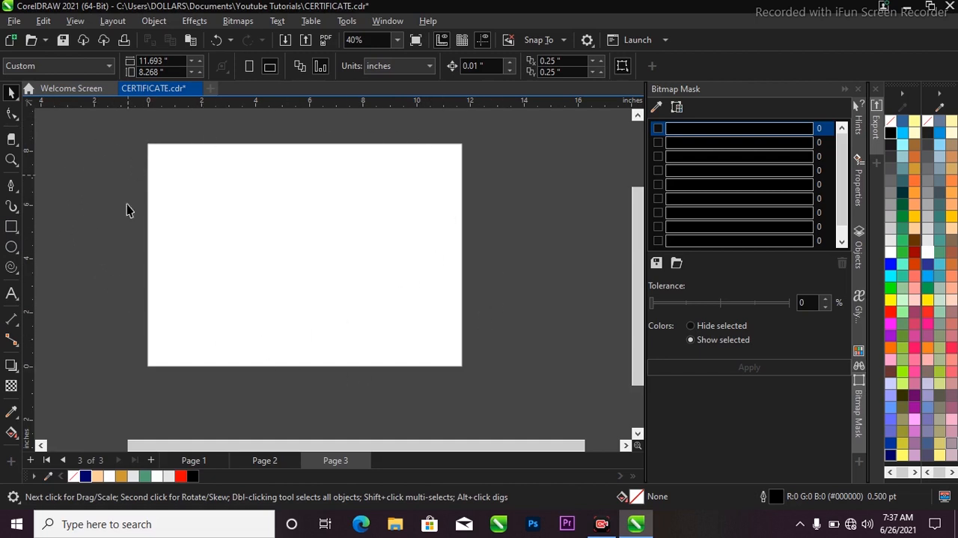
{"action": "left_click", "coordinate": [11, 226]}
{"action": "mouse_move", "coordinate": [110, 180]}
{"action": "left_mouse_down"}
{"action": "mouse_move", "coordinate": [217, 286]}
{"action": "mouse_move", "coordinate": [299, 314]}
{"action": "left_mouse_up"}
{"action": "left_click", "coordinate": [10, 93]}
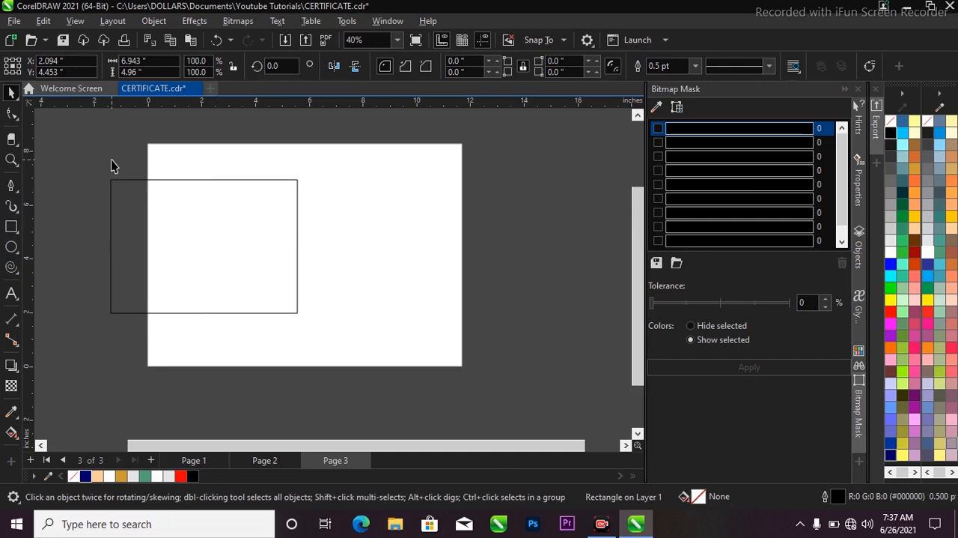
{"action": "left_click", "coordinate": [111, 158]}
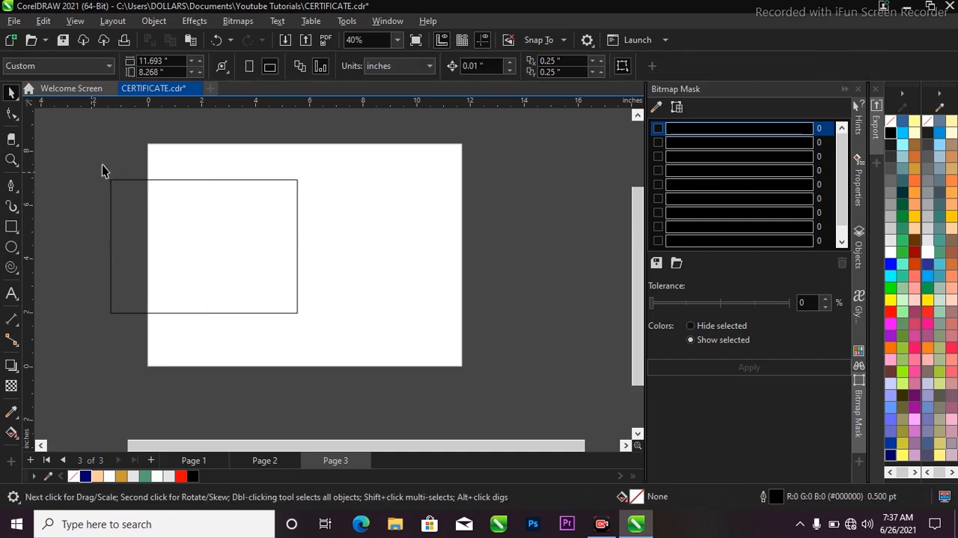
Step: Set the rectangle's width to 11.693 inches to match the page width
{"action": "left_click", "coordinate": [175, 62]}
{"action": "key", "text": "ctrl+c"}
{"action": "left_click", "coordinate": [221, 201]}
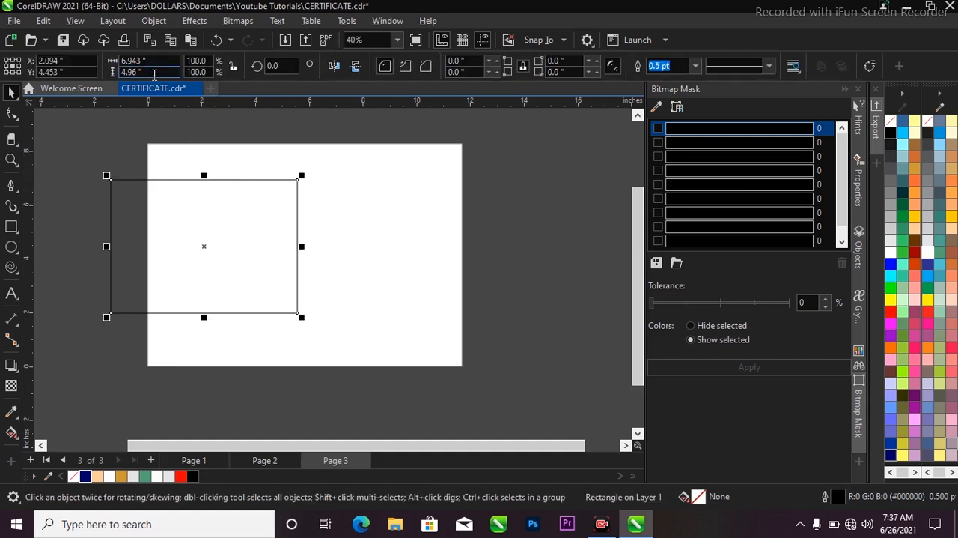
{"action": "left_click", "coordinate": [165, 61]}
{"action": "key", "text": "ctrl+v"}
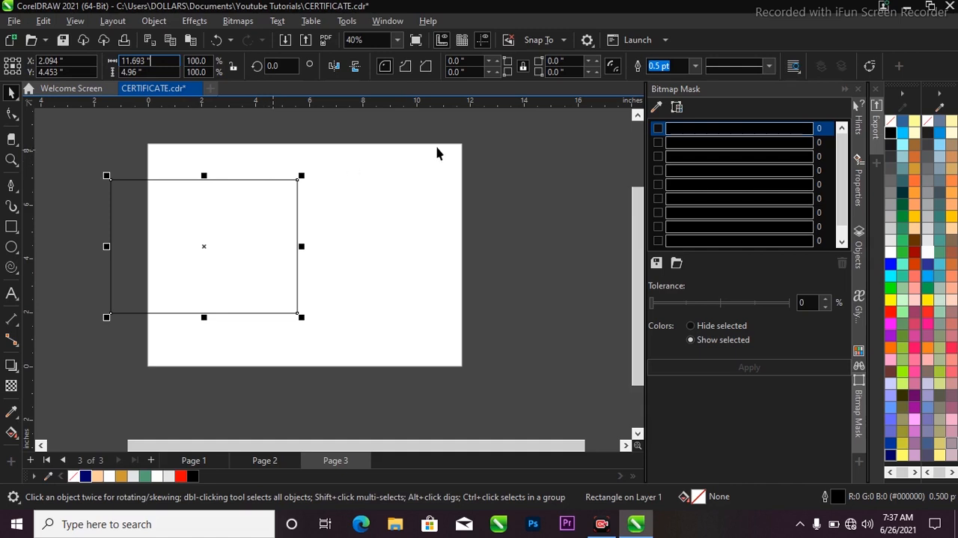
{"action": "key", "text": "Return"}
{"action": "left_click", "coordinate": [319, 126]}
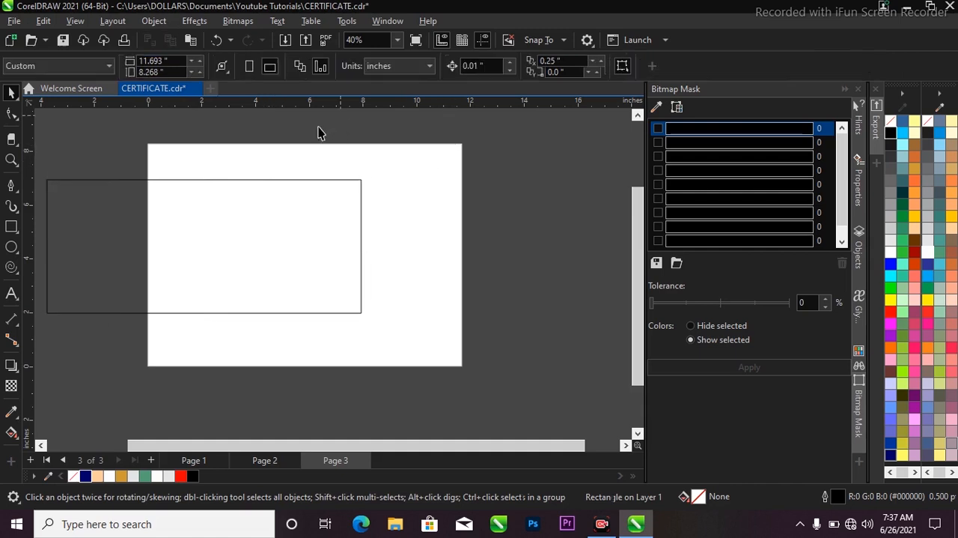
Step: Set the rectangle's height to 8.268 inches to match the page and center it on the page
{"action": "left_click", "coordinate": [172, 71]}
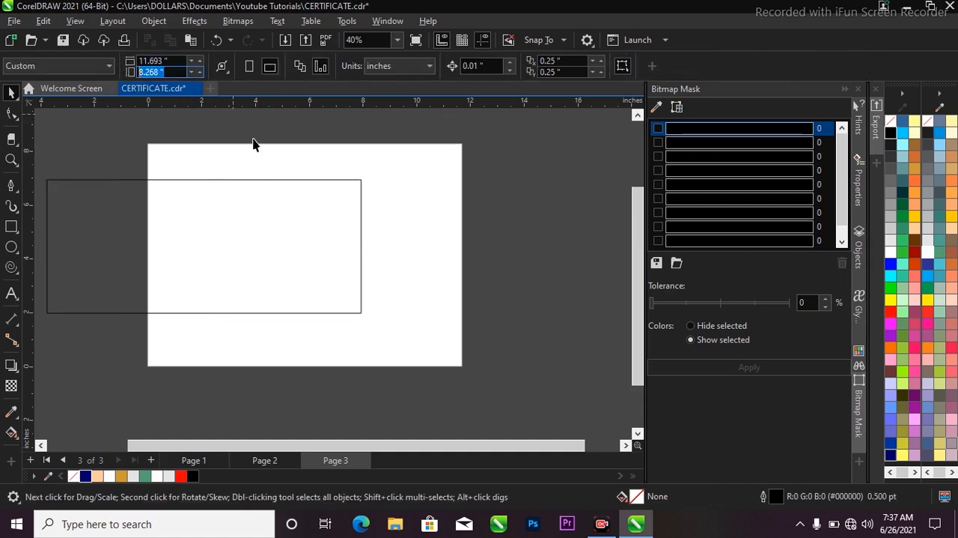
{"action": "left_click", "coordinate": [262, 185]}
{"action": "left_click", "coordinate": [146, 72]}
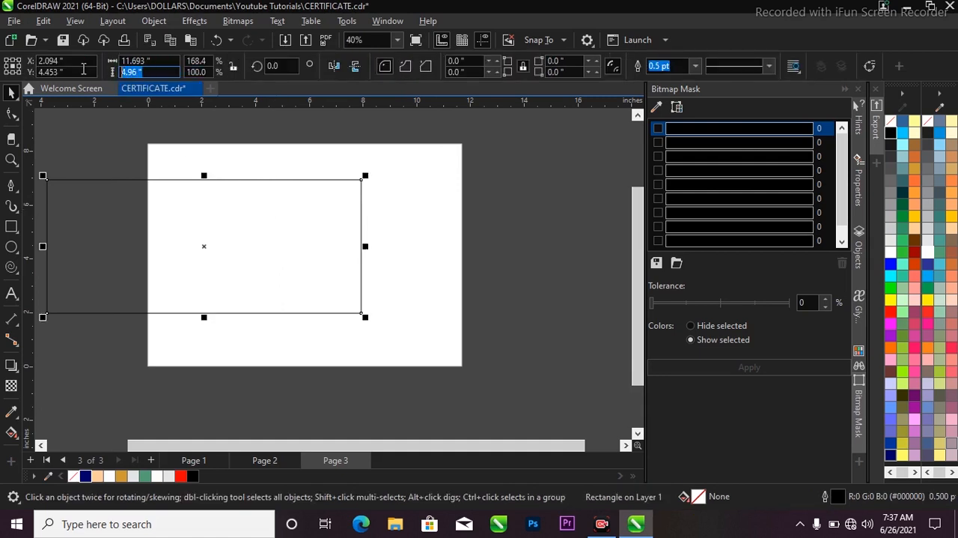
{"action": "type", "text": "8.268"}
{"action": "key", "text": "Return"}
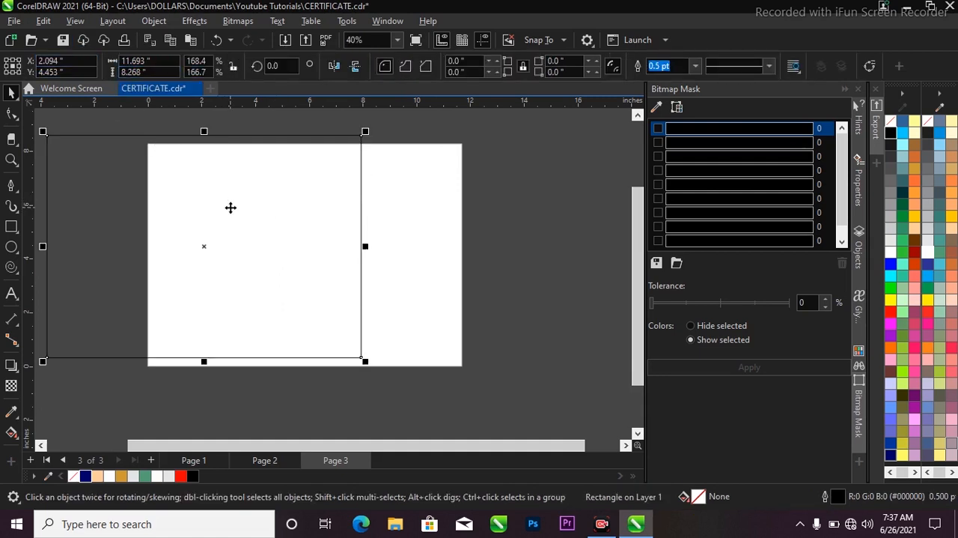
{"action": "key", "text": "p"}
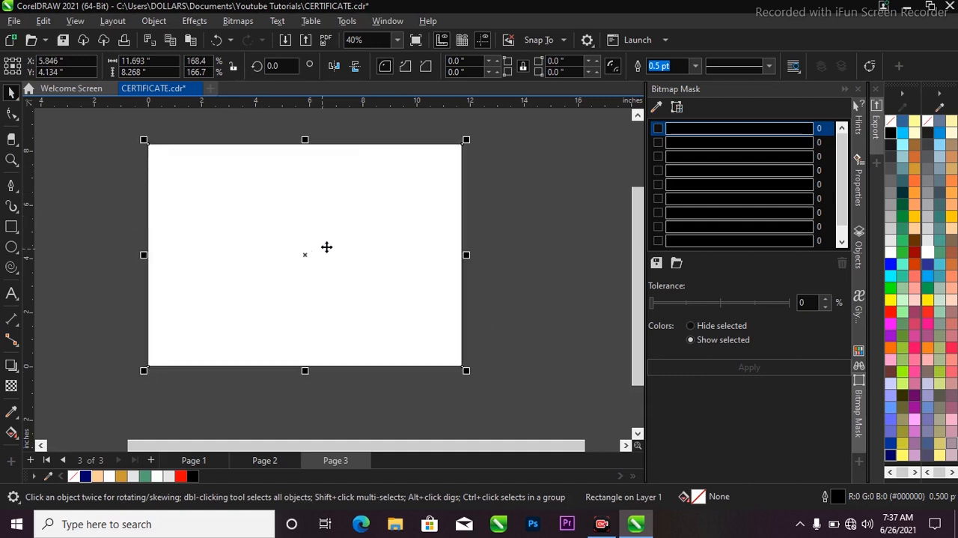
Step: Remove the page-sized rectangle's outline and fill it with light gray (#E6E6E6)
{"action": "scroll", "coordinate": [216, 169], "scroll_direction": "up", "scroll_amount": 1}
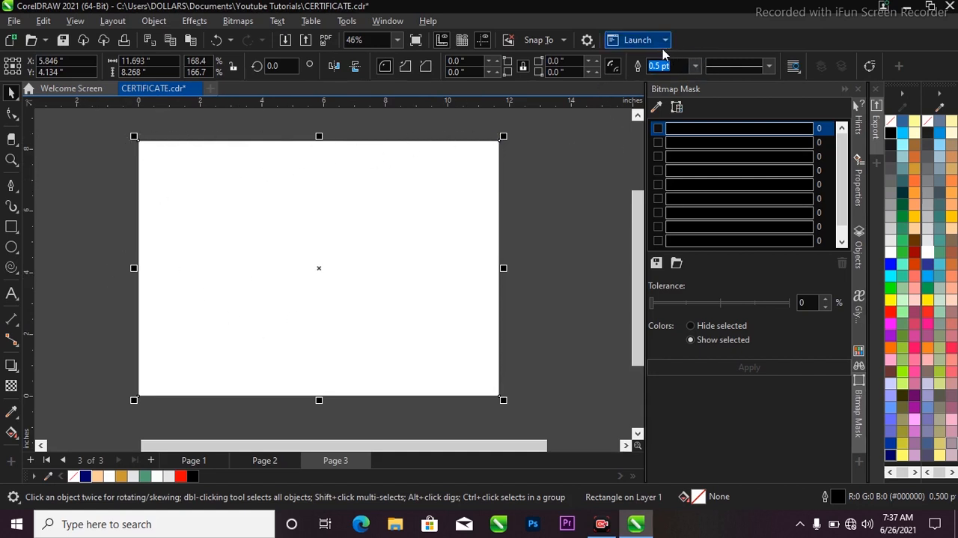
{"action": "left_click", "coordinate": [696, 67]}
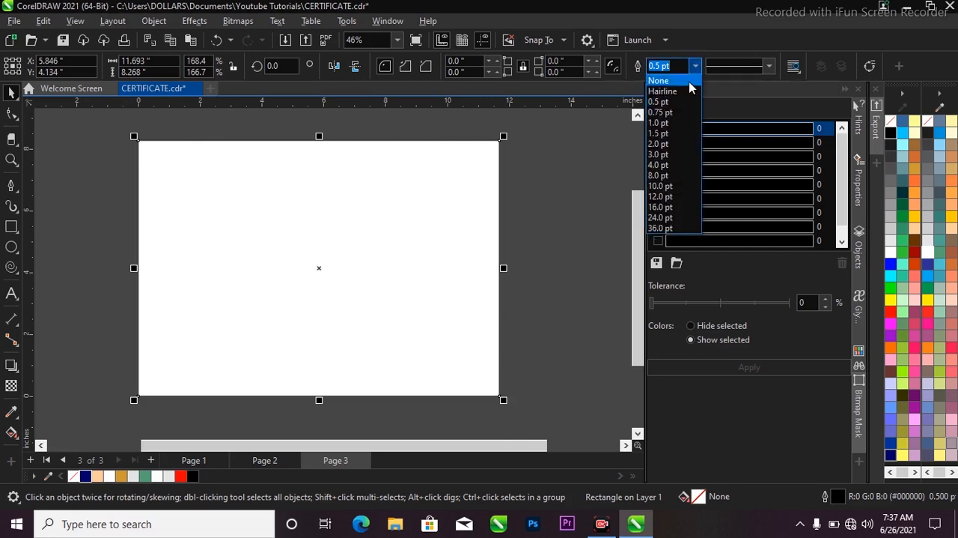
{"action": "left_click", "coordinate": [684, 80]}
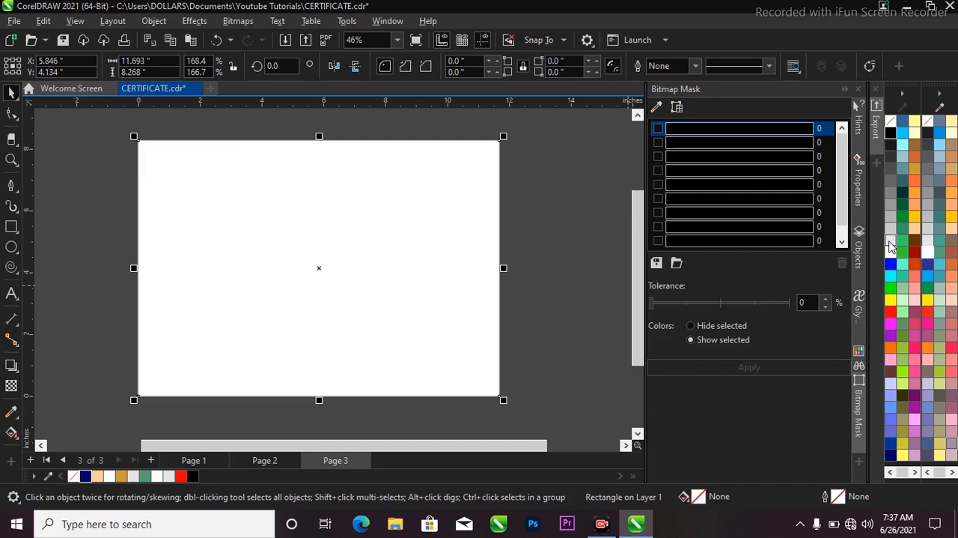
{"action": "left_click", "coordinate": [891, 242]}
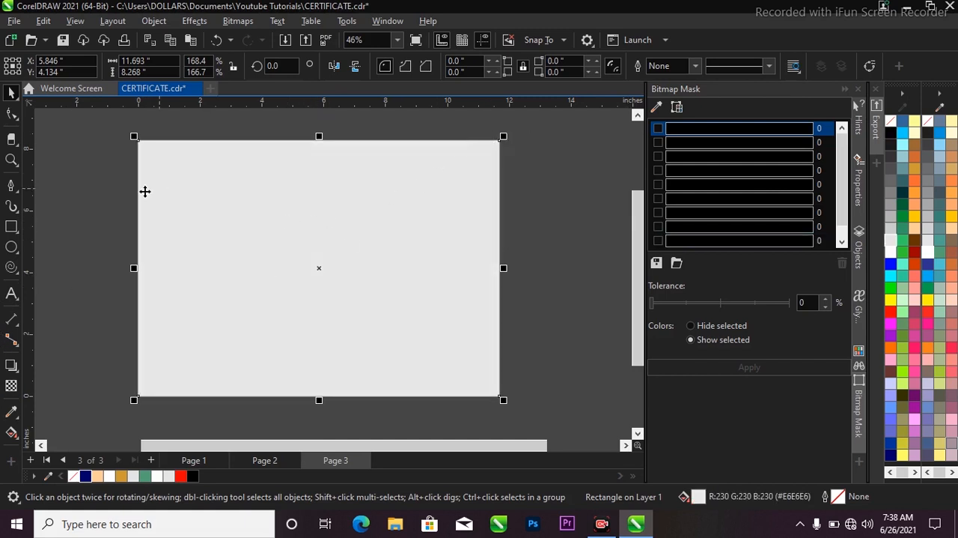
Step: Apply a one-step inside contour with a 0.421 inch offset to the gray rectangle
{"action": "left_click", "coordinate": [17, 372]}
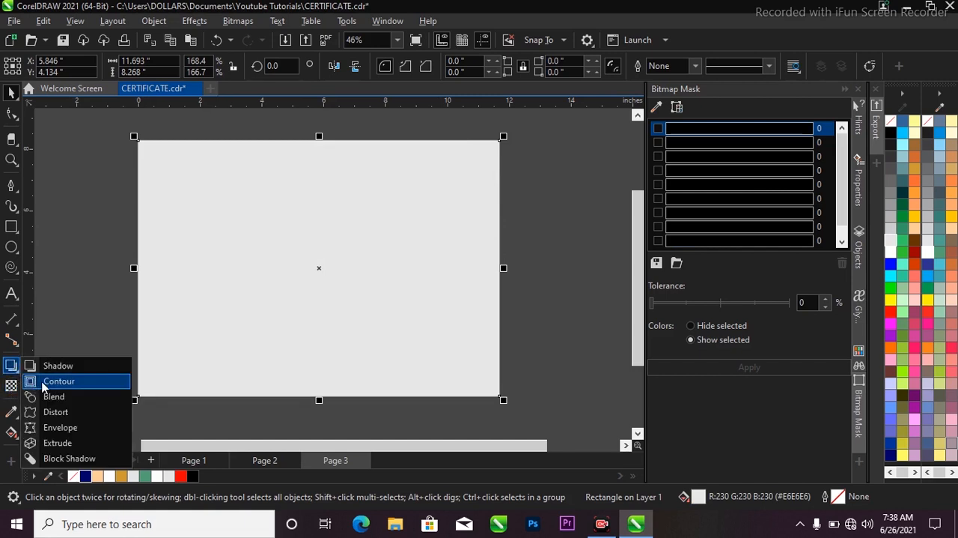
{"action": "left_click", "coordinate": [42, 383]}
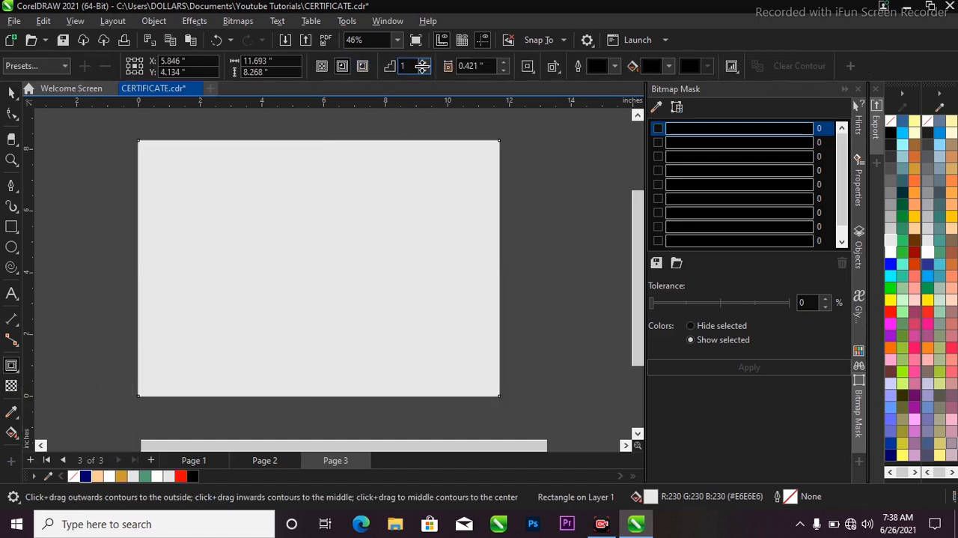
{"action": "left_click", "coordinate": [344, 66]}
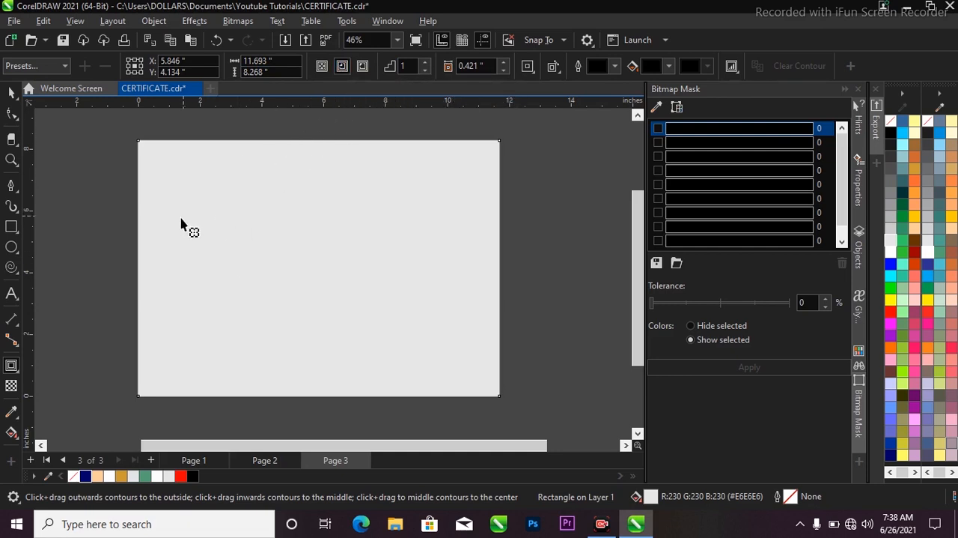
{"action": "left_click", "coordinate": [339, 67]}
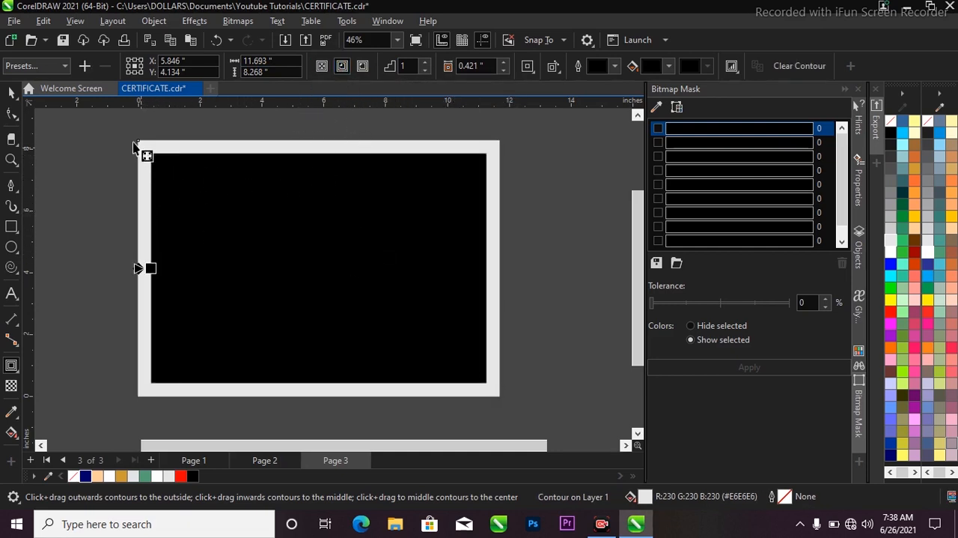
{"action": "scroll", "coordinate": [261, 284], "scroll_direction": "down", "scroll_amount": 1}
{"action": "key", "text": "space"}
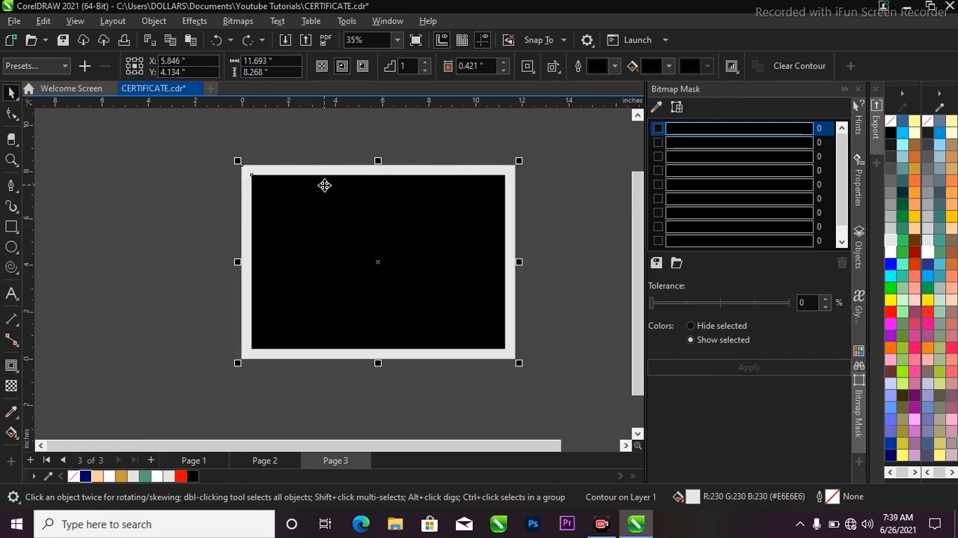
Step: Move the contoured rectangle down and left off the page, and center it back on the page
{"action": "left_click_drag", "start_coordinate": [324, 185], "coordinate": [292, 243]}
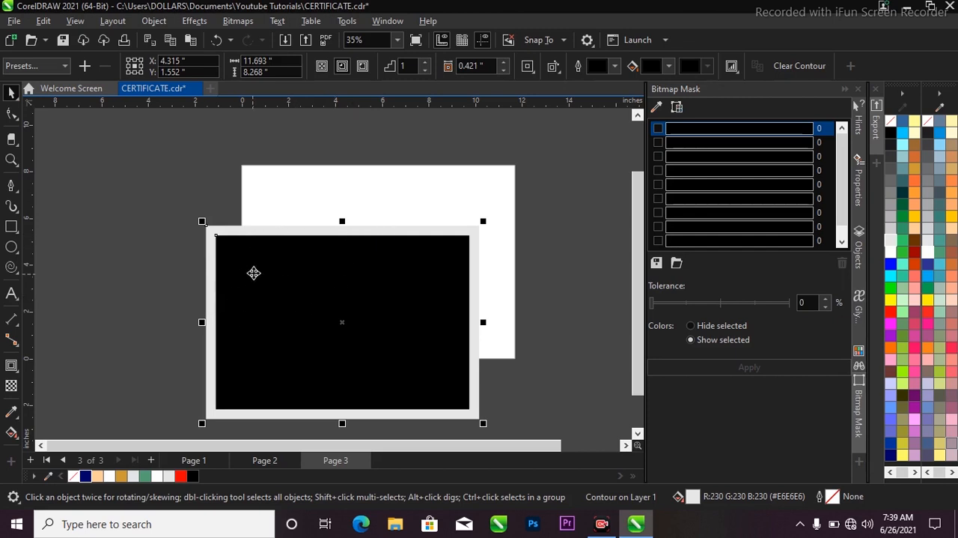
{"action": "key", "text": "p"}
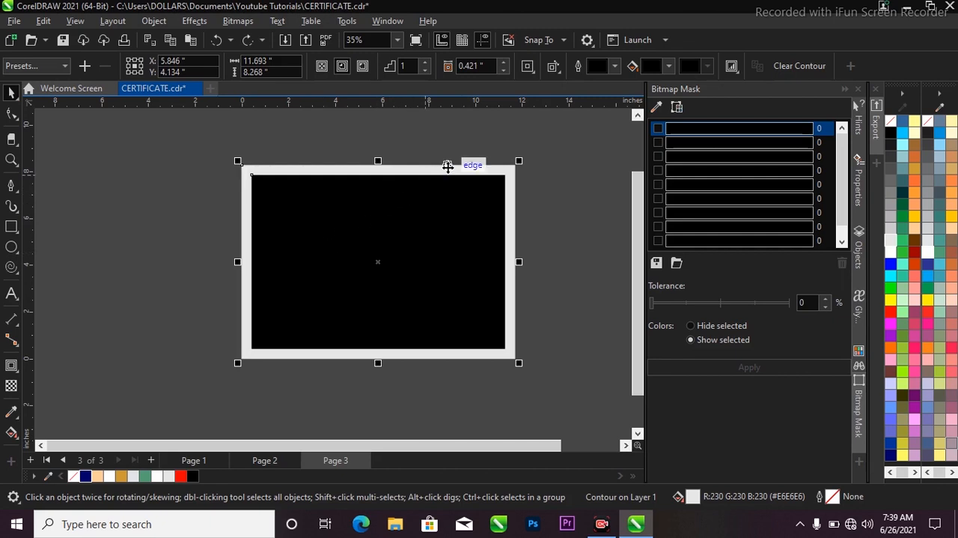
{"action": "scroll", "coordinate": [481, 166], "scroll_direction": "up", "scroll_amount": 2}
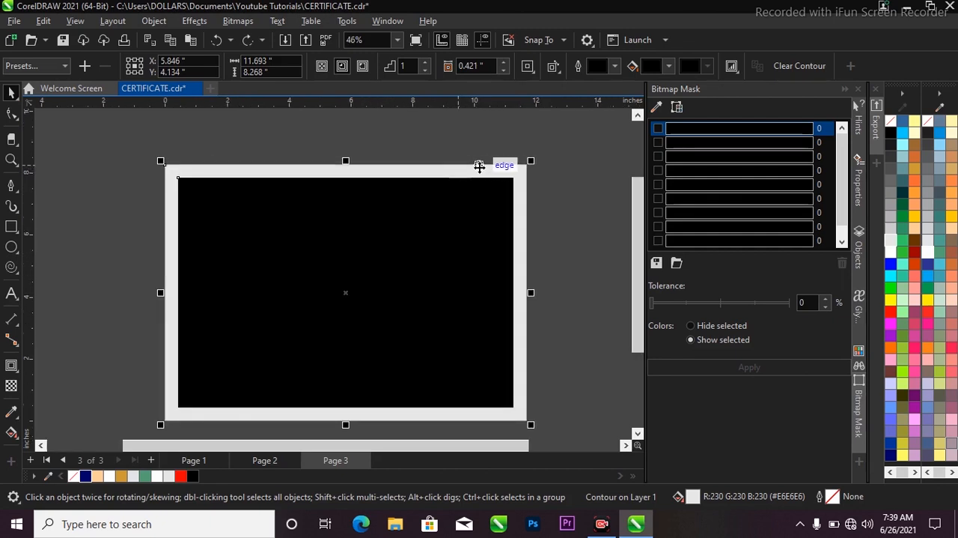
{"action": "scroll", "coordinate": [441, 163], "scroll_direction": "down", "scroll_amount": 2}
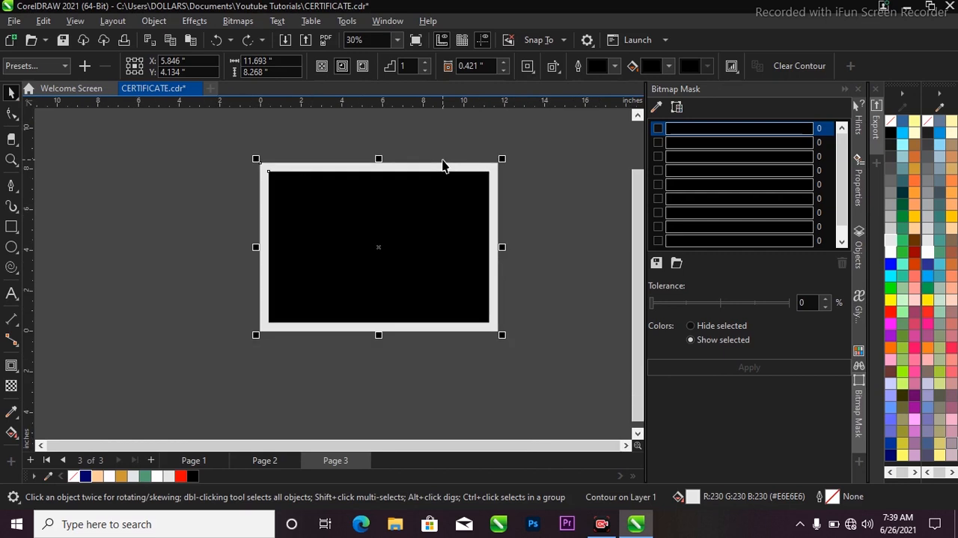
Step: Break the contour apart, try moving the inner black rectangle on its own, and undo that move
{"action": "left_click", "coordinate": [439, 200]}
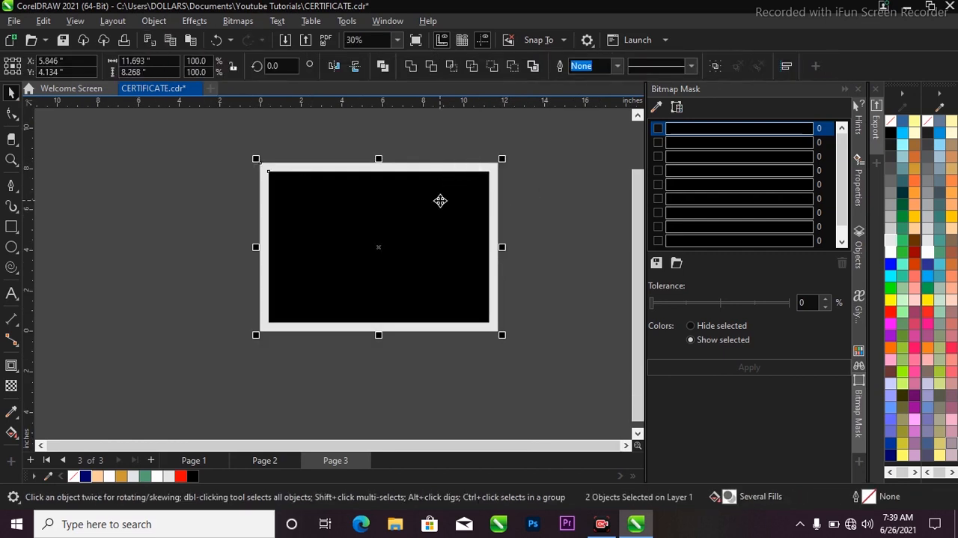
{"action": "left_click", "coordinate": [466, 203]}
{"action": "left_click_drag", "start_coordinate": [466, 203], "coordinate": [360, 260]}
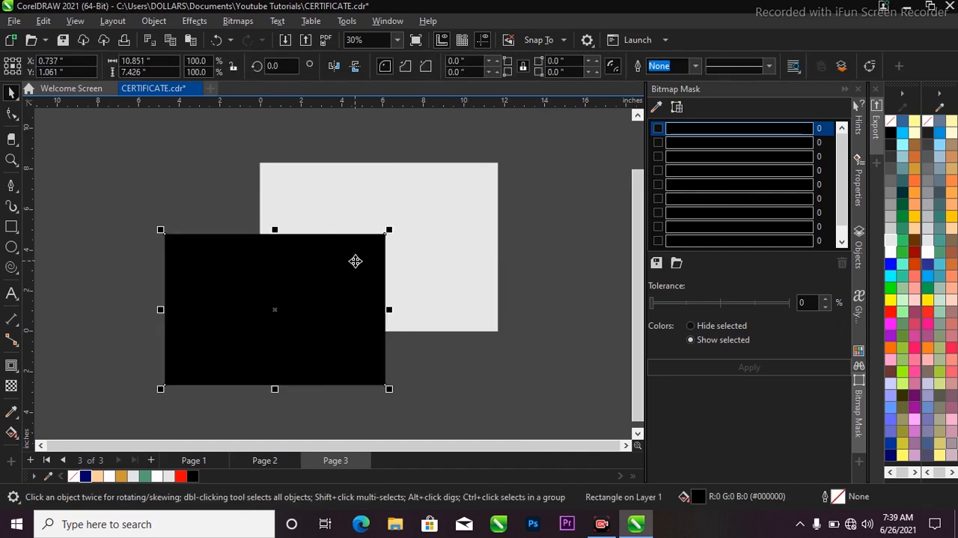
{"action": "key", "text": "ctrl+z"}
{"action": "key", "text": "Escape"}
{"action": "left_click", "coordinate": [412, 232]}
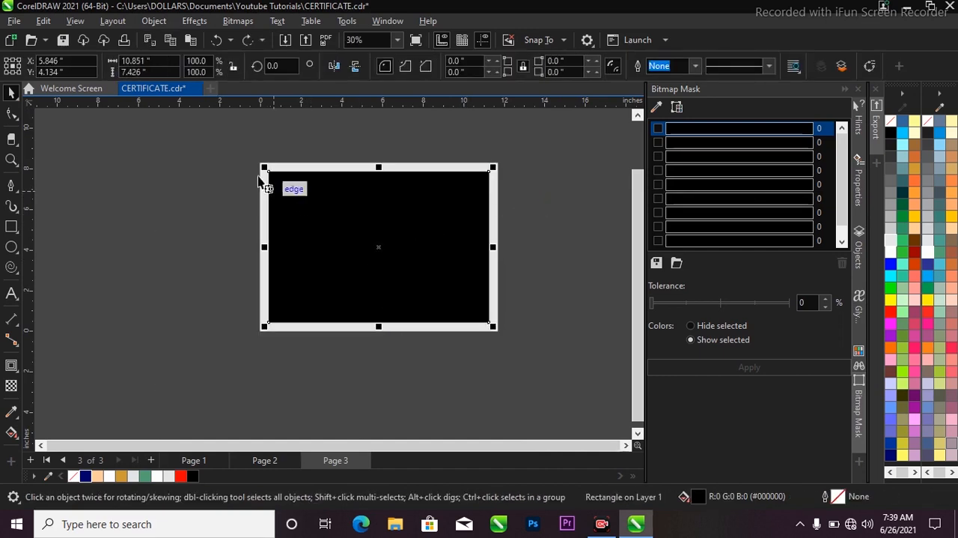
Step: Fill the inner black rectangle with white and deselect it
{"action": "key", "text": "z"}
{"action": "left_click_drag", "start_coordinate": [232, 146], "coordinate": [521, 343]}
{"action": "key", "text": "space"}
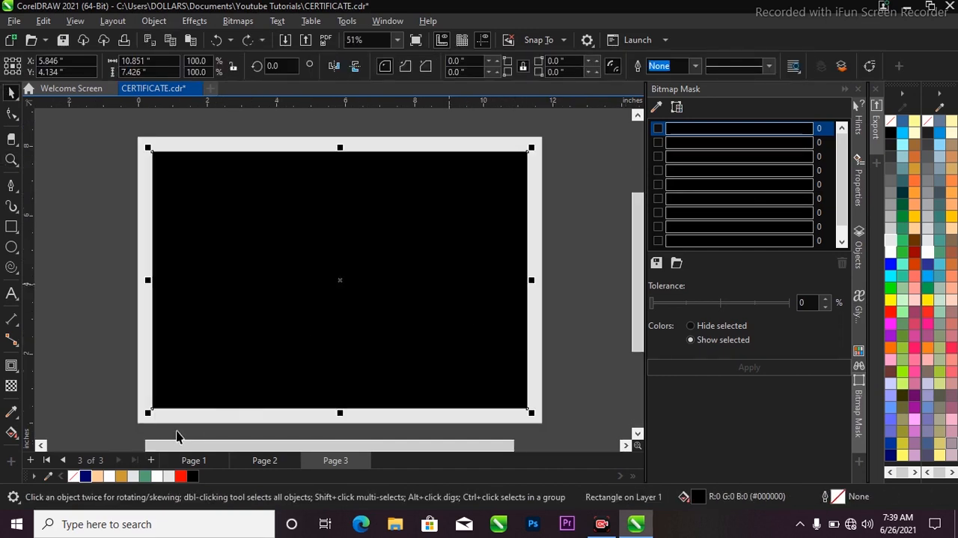
{"action": "left_click", "coordinate": [157, 479]}
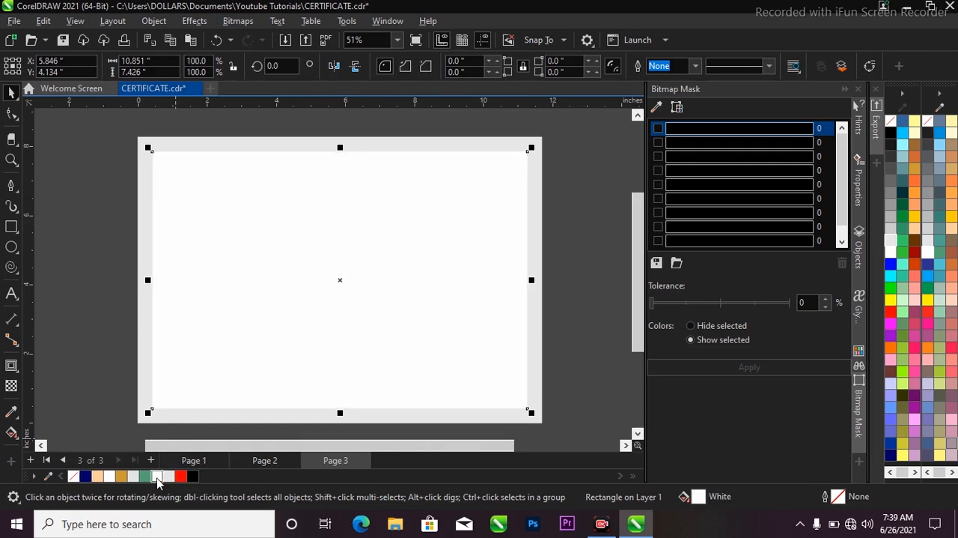
{"action": "scroll", "coordinate": [353, 188], "scroll_direction": "down", "scroll_amount": 2}
{"action": "scroll", "coordinate": [357, 205], "scroll_direction": "up", "scroll_amount": 1}
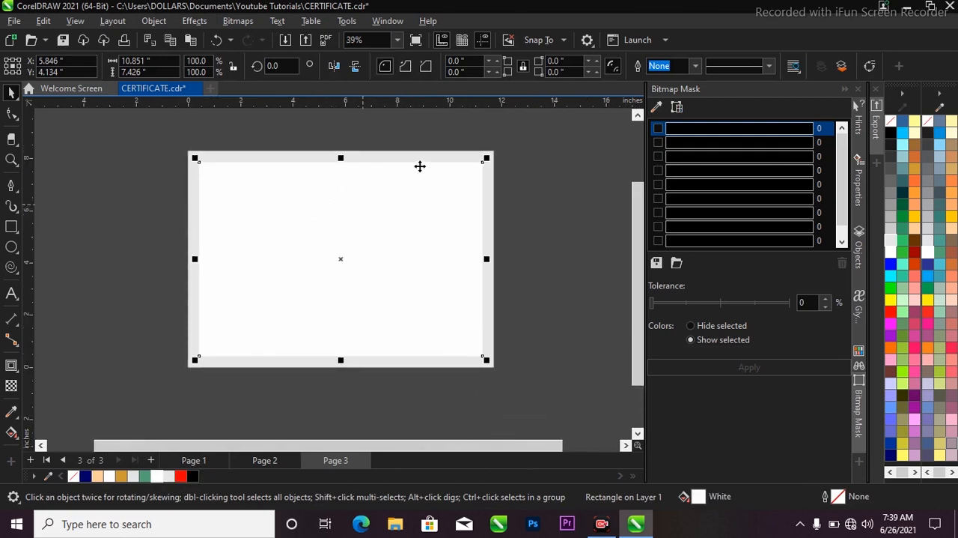
{"action": "left_click", "coordinate": [483, 143]}
{"action": "scroll", "coordinate": [425, 159], "scroll_direction": "down", "scroll_amount": 1}
{"action": "key", "text": "F2"}
{"action": "left_click_drag", "start_coordinate": [241, 139], "coordinate": [513, 339]}
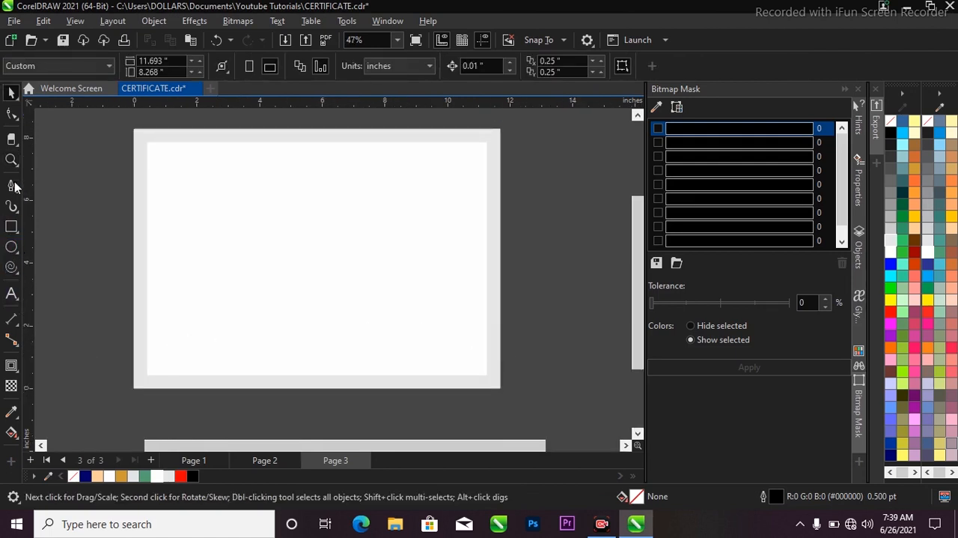
Step: Draw a rectangle about 6.36 by 4.66 inches and position it over the page's lower-left corner
{"action": "left_click", "coordinate": [11, 226]}
{"action": "left_click_drag", "start_coordinate": [97, 268], "coordinate": [299, 417]}
{"action": "key", "text": "space"}
{"action": "left_click_drag", "start_coordinate": [217, 294], "coordinate": [223, 285]}
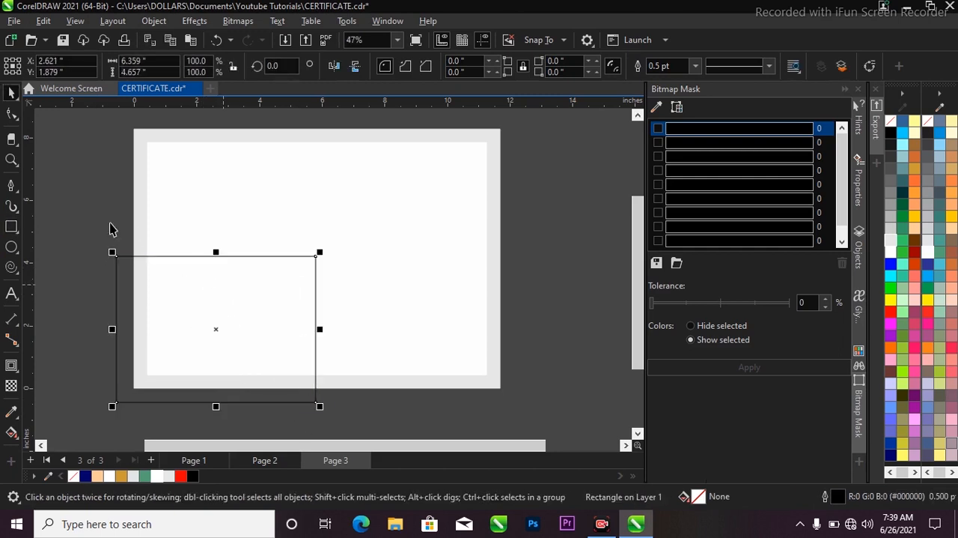
Step: Convert the rectangle to curves and delete its upper-right node to leave a right triangle
{"action": "left_click", "coordinate": [12, 113]}
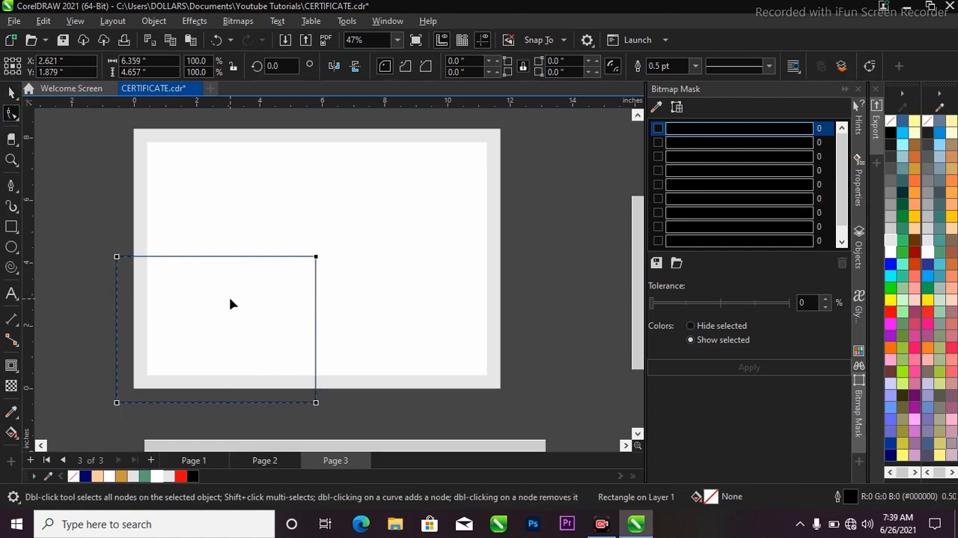
{"action": "key", "text": "ctrl+q"}
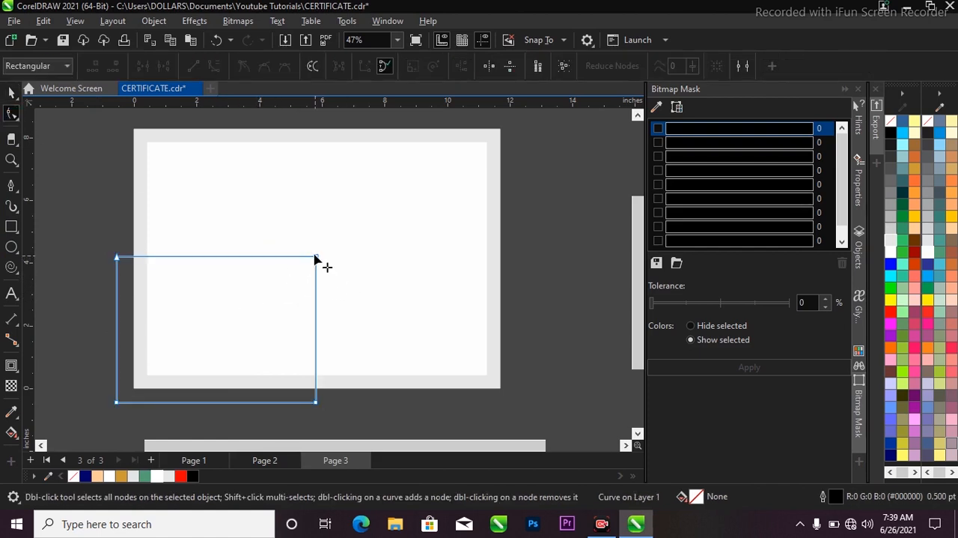
{"action": "left_click_drag", "start_coordinate": [309, 247], "coordinate": [332, 271]}
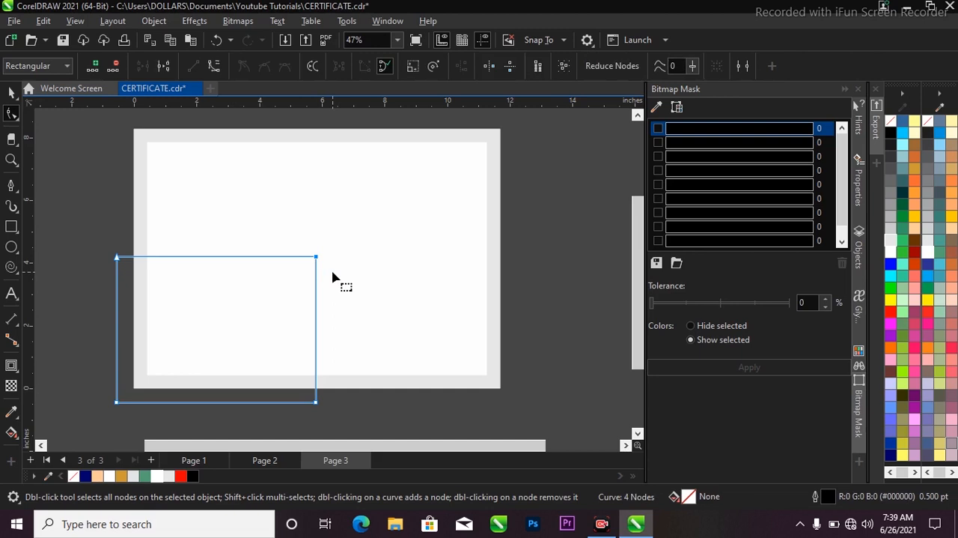
{"action": "key", "text": "Delete"}
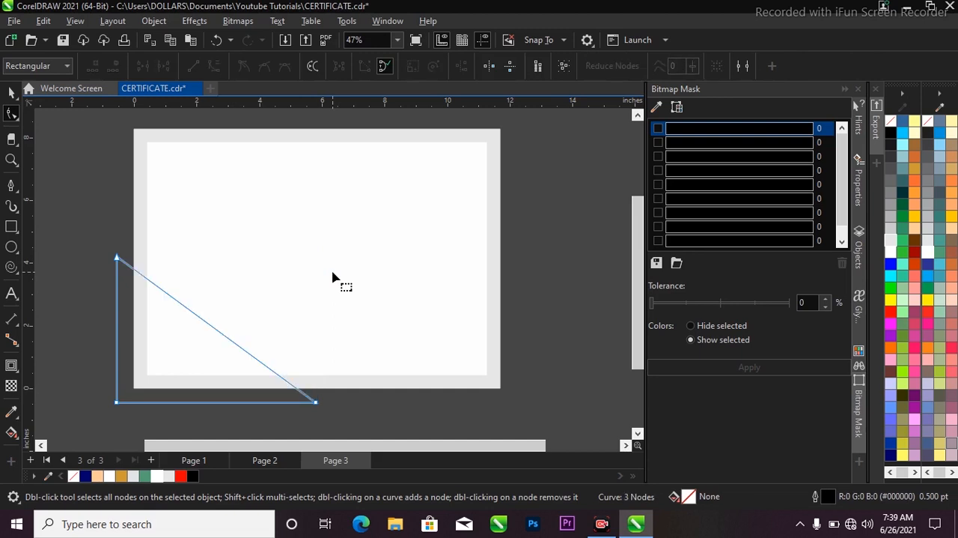
Step: Convert the triangle's diagonal side to a curve and bend it inward toward the lower-left corner
{"action": "left_click", "coordinate": [207, 321]}
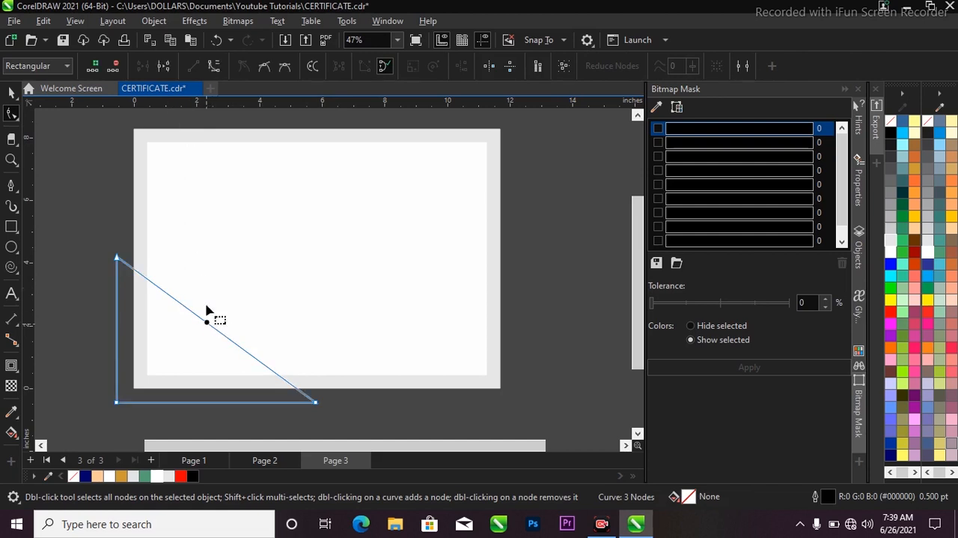
{"action": "left_click", "coordinate": [215, 66]}
{"action": "left_click_drag", "start_coordinate": [208, 326], "coordinate": [188, 341]}
{"action": "key", "text": "space"}
Step: Enlarge the curved corner shape to about 8.39 by 6.13 inches and reposition it over the page's lower-left corner
{"action": "scroll", "coordinate": [272, 378], "scroll_direction": "down", "scroll_amount": 2}
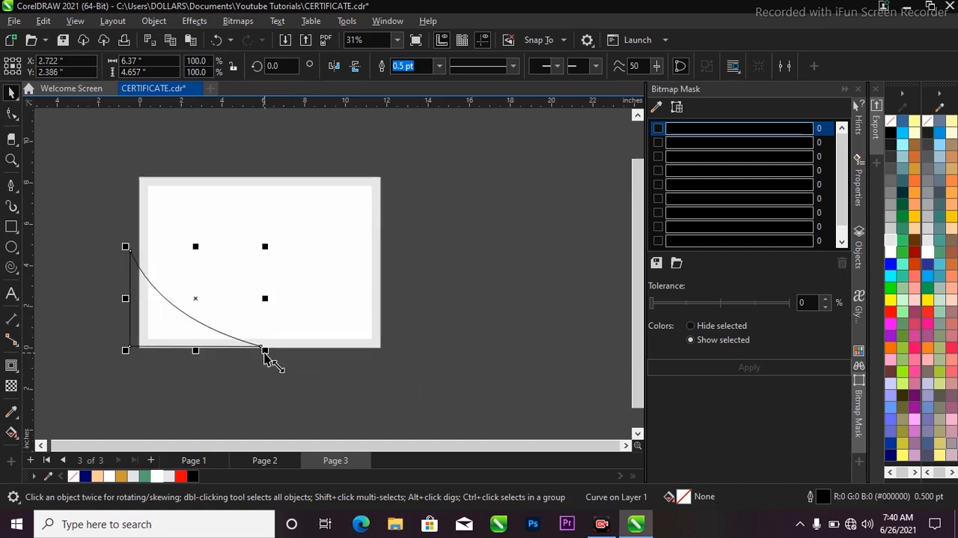
{"action": "left_click_drag", "start_coordinate": [266, 360], "coordinate": [286, 371]}
{"action": "scroll", "coordinate": [167, 331], "scroll_direction": "up", "scroll_amount": 1}
{"action": "left_click_drag", "start_coordinate": [166, 332], "coordinate": [189, 335]}
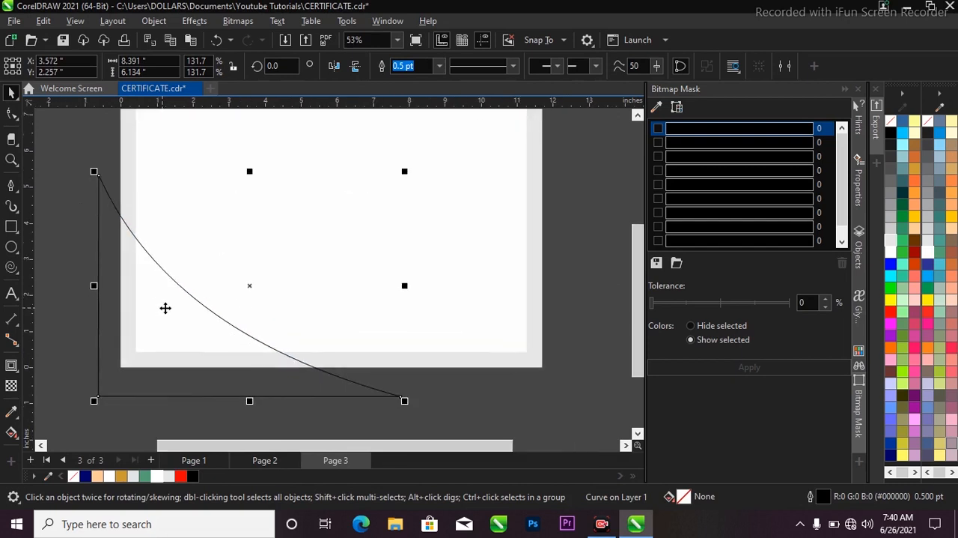
{"action": "scroll", "coordinate": [305, 262], "scroll_direction": "down", "scroll_amount": 1}
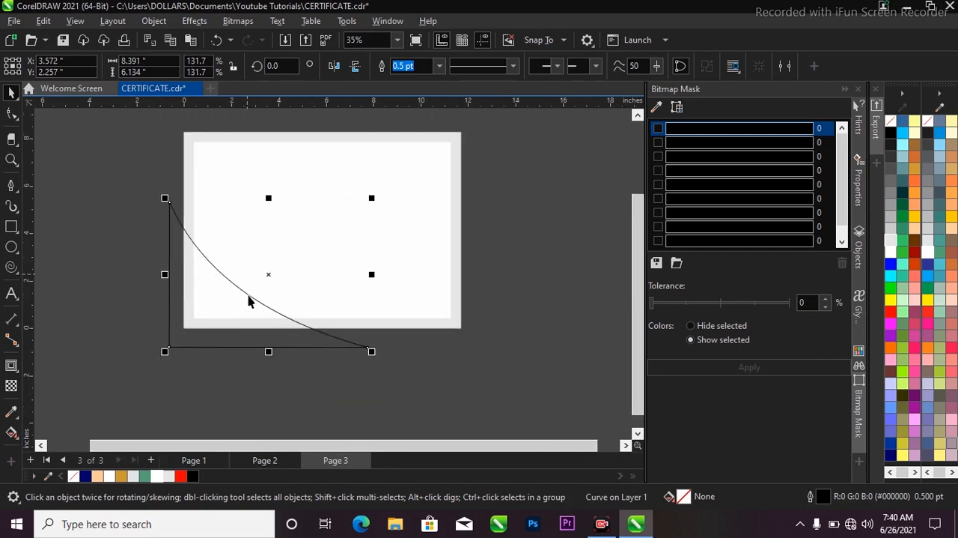
{"action": "scroll", "coordinate": [203, 282], "scroll_direction": "up", "scroll_amount": 2}
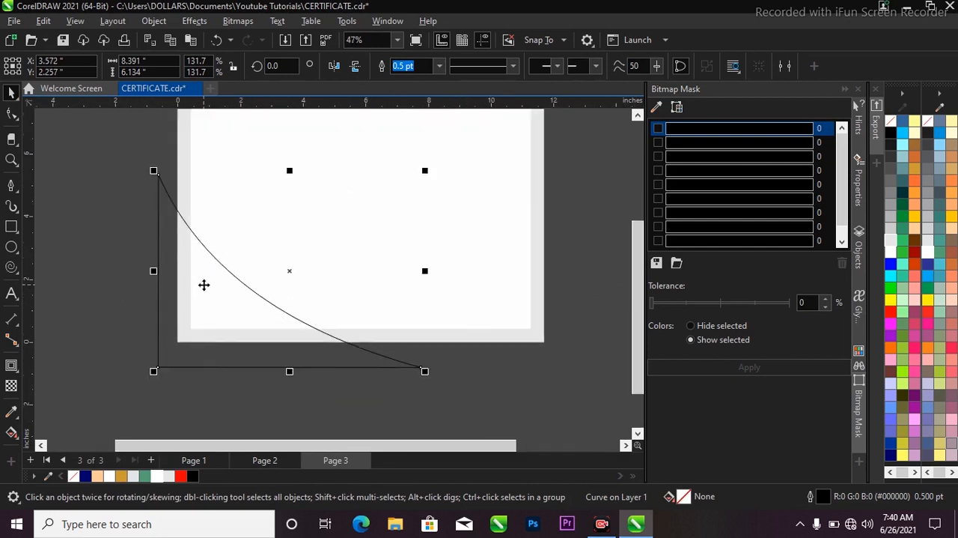
Step: Apply a black-to-white linear fountain fill to the corner shape, running from its upper tip down past the bottom edge
{"action": "left_click", "coordinate": [17, 439]}
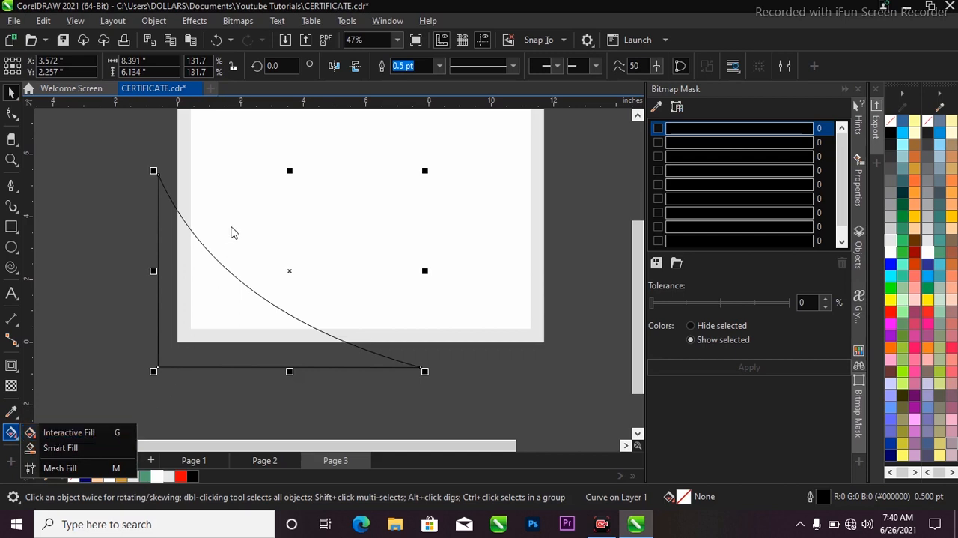
{"action": "left_click", "coordinate": [223, 310]}
{"action": "left_click", "coordinate": [227, 307]}
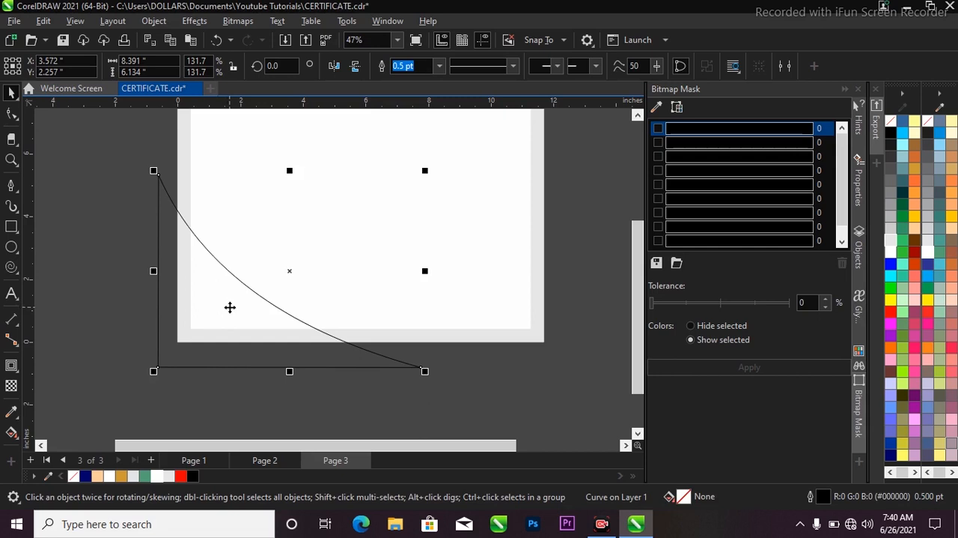
{"action": "key", "text": "g"}
{"action": "left_click_drag", "start_coordinate": [164, 142], "coordinate": [271, 420]}
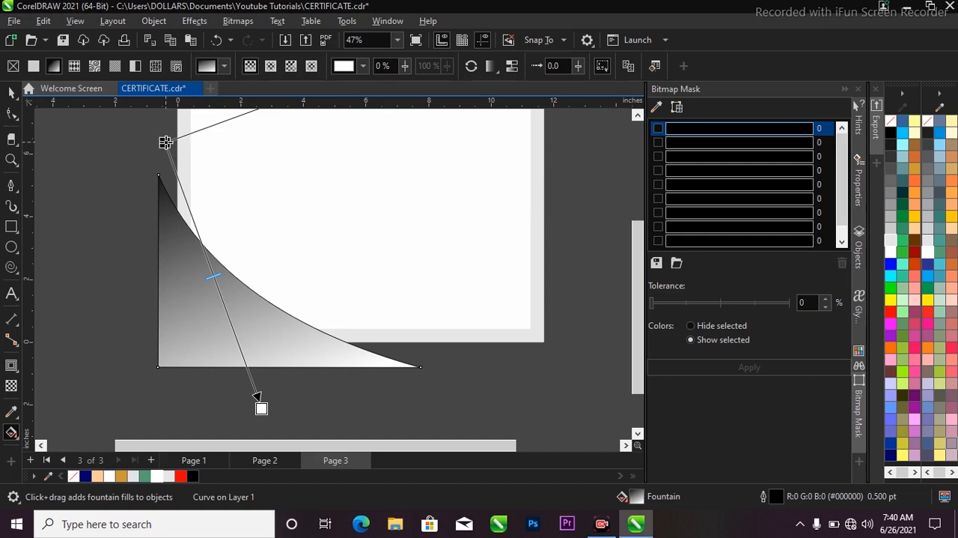
Step: Set the gradient's start color to RGB 200, 144, 0 and copy its hex code #C89000
{"action": "left_click", "coordinate": [165, 142]}
{"action": "left_click", "coordinate": [179, 137]}
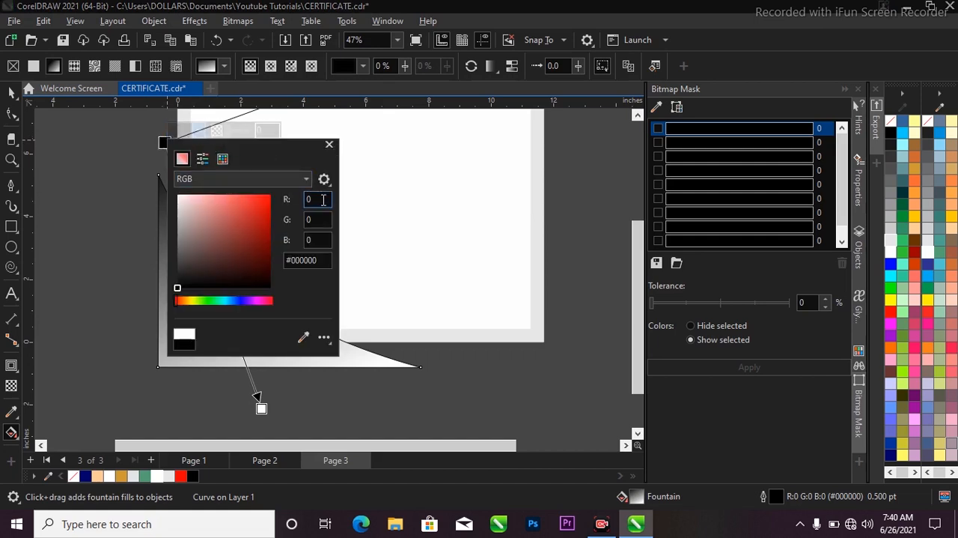
{"action": "double_click", "coordinate": [322, 199]}
{"action": "type", "text": "200"}
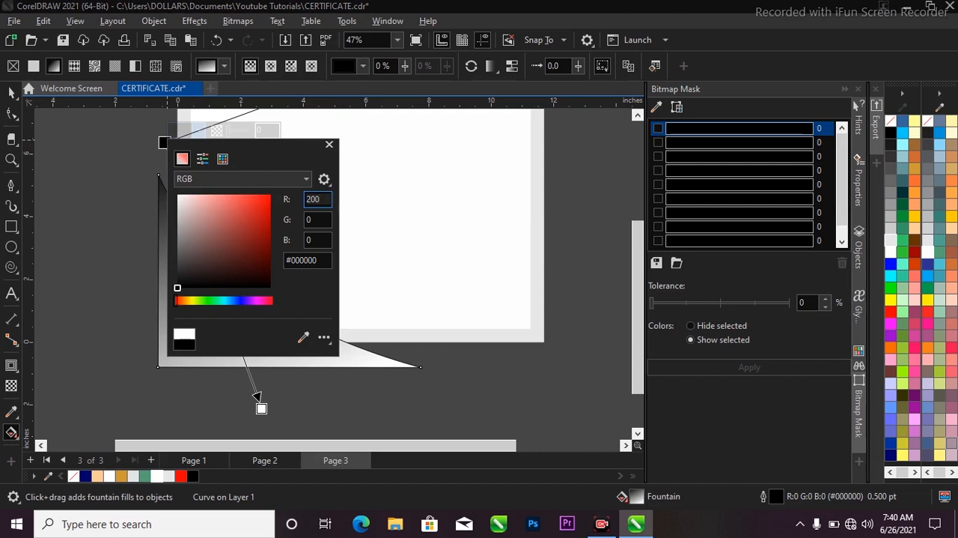
{"action": "key", "text": "Tab"}
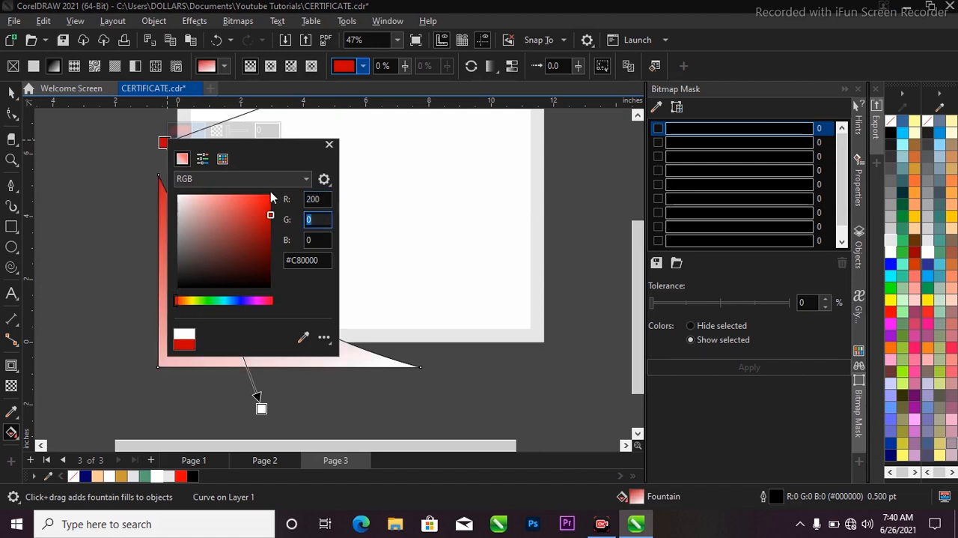
{"action": "type", "text": "144"}
{"action": "key", "text": "Tab"}
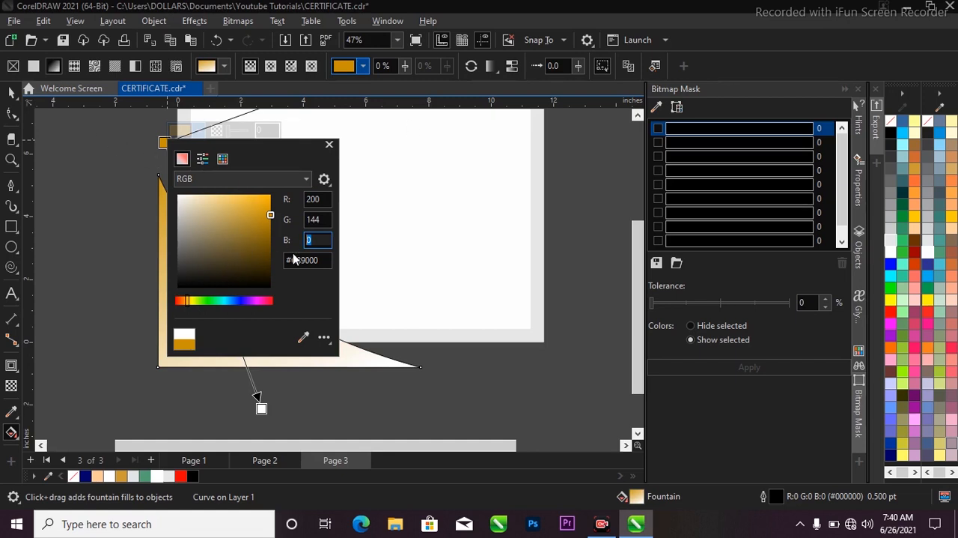
{"action": "left_click_drag", "start_coordinate": [327, 259], "coordinate": [258, 260]}
{"action": "key", "text": "ctrl+c"}
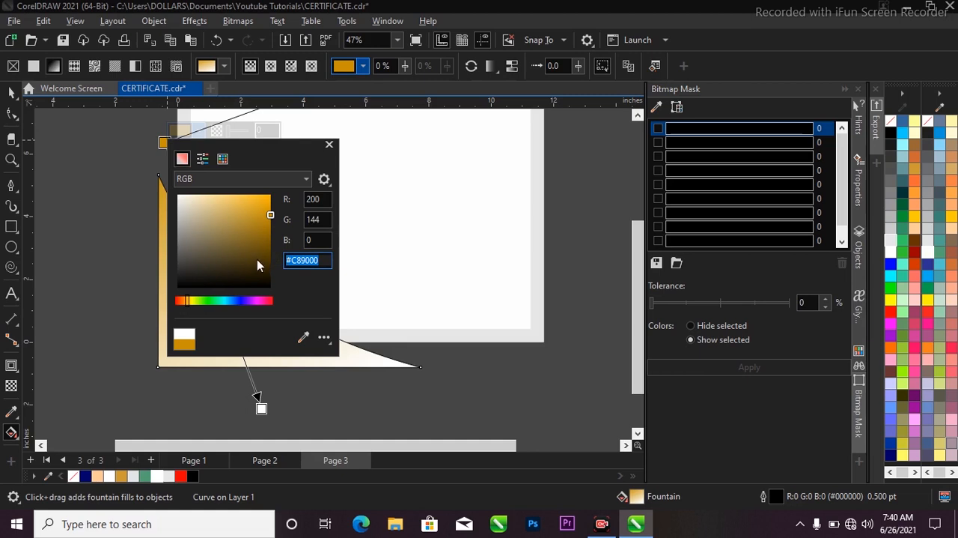
Step: Aim the gradient's end at the shape's right tip and add a #C89000 color node at 59% along it
{"action": "left_click_drag", "start_coordinate": [262, 408], "coordinate": [405, 393]}
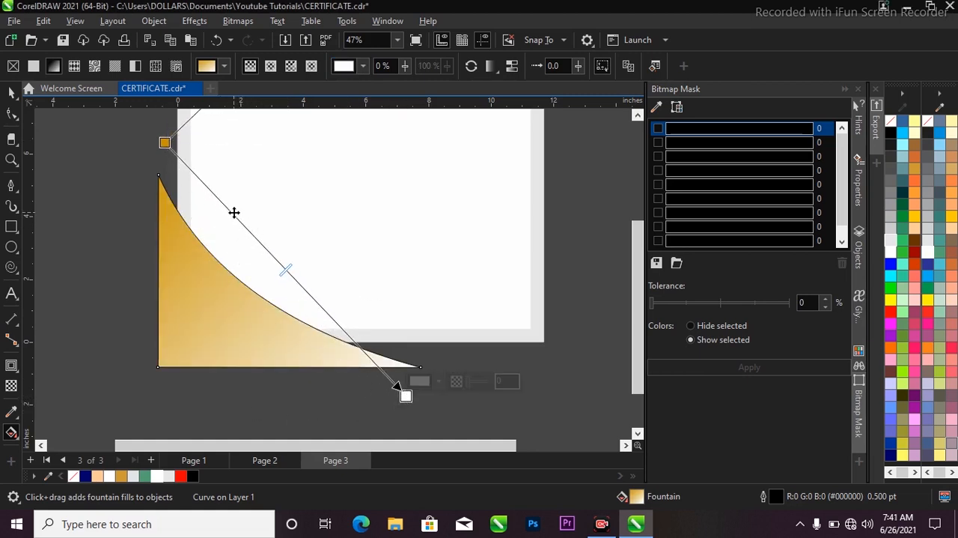
{"action": "double_click", "coordinate": [234, 212]}
{"action": "left_click", "coordinate": [264, 198]}
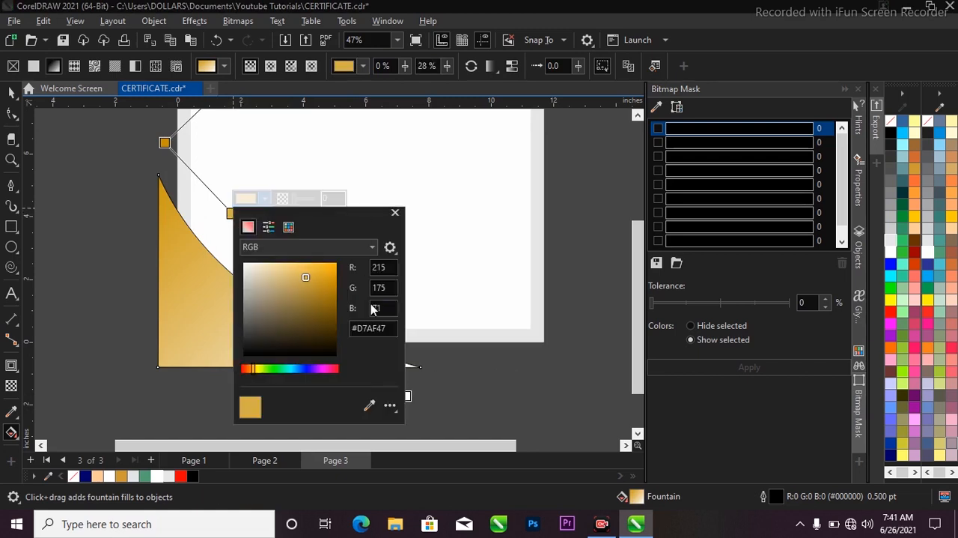
{"action": "double_click", "coordinate": [393, 328]}
{"action": "key", "text": "ctrl+v"}
{"action": "key", "text": "Return"}
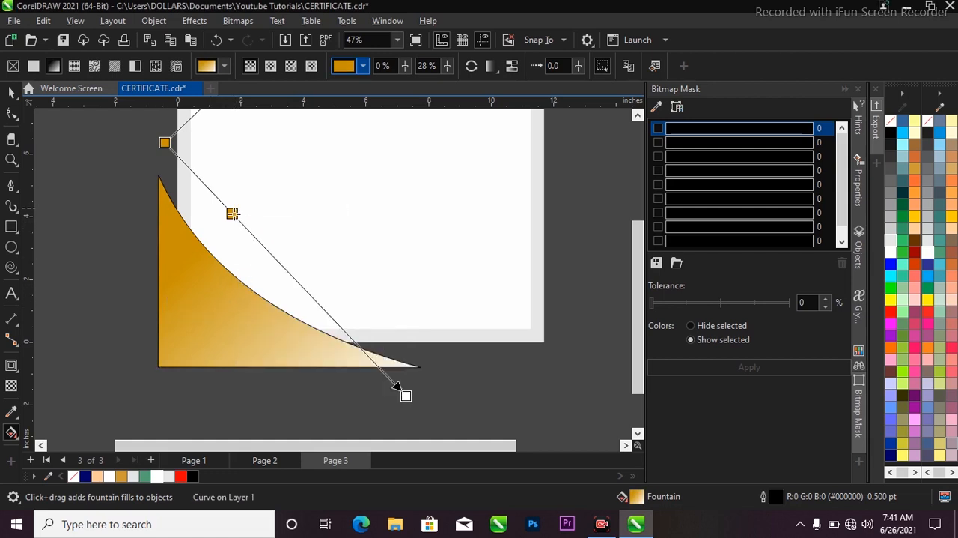
{"action": "left_click_drag", "start_coordinate": [232, 214], "coordinate": [300, 296]}
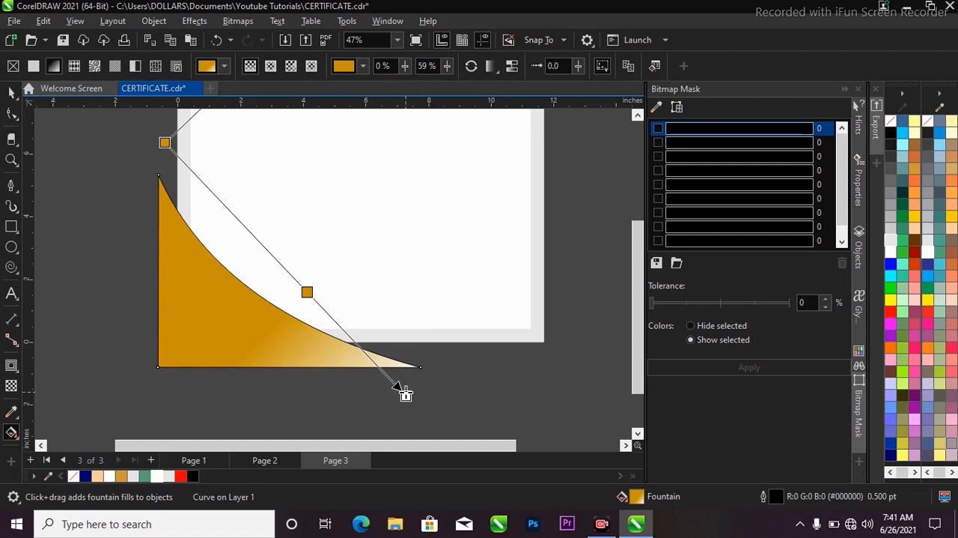
Step: Set the gradient's end color to RGB 255, 255, 132
{"action": "left_click", "coordinate": [406, 395]}
{"action": "left_click", "coordinate": [419, 383]}
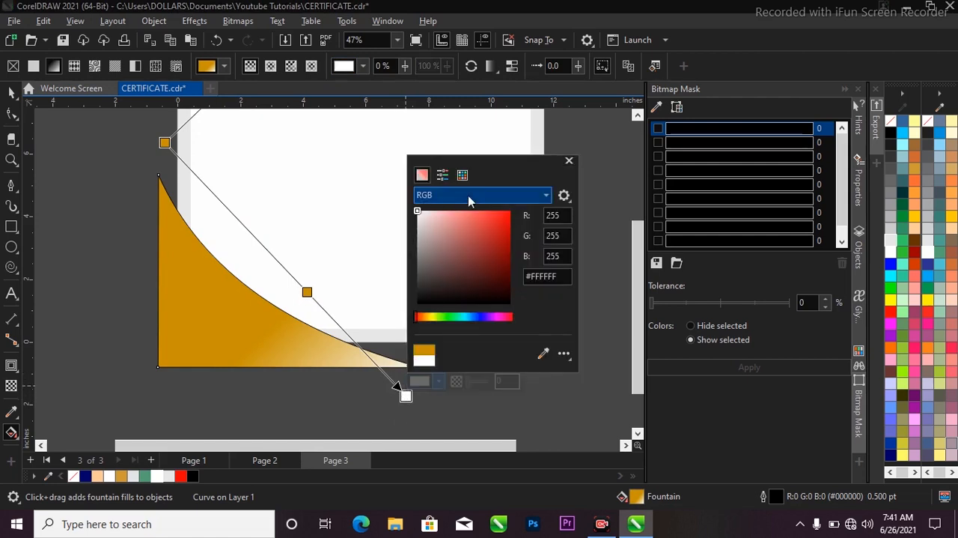
{"action": "left_click", "coordinate": [566, 216]}
{"action": "left_click_drag", "start_coordinate": [565, 215], "coordinate": [537, 215]}
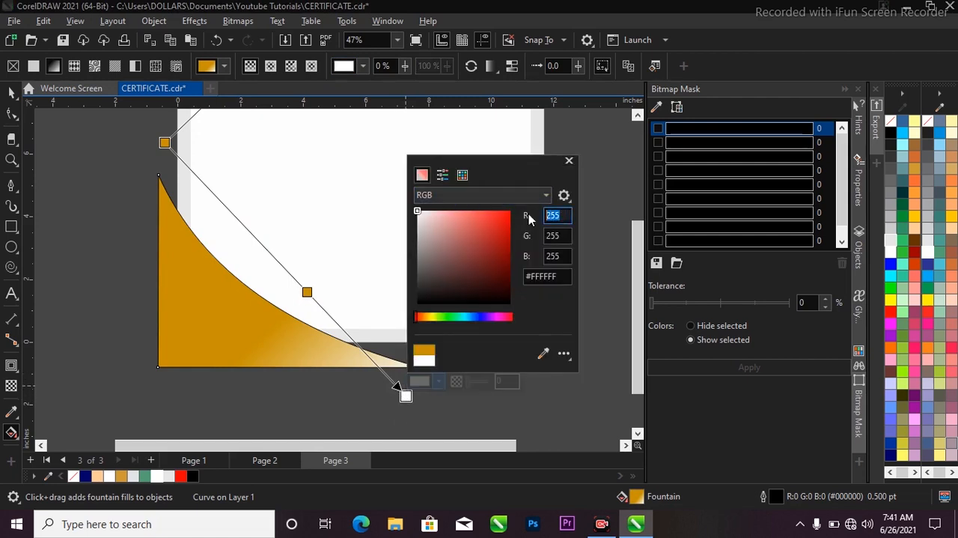
{"action": "type", "text": "22"}
{"action": "key", "text": "BackSpace"}
{"action": "type", "text": "5"}
{"action": "left_click", "coordinate": [557, 235]}
{"action": "double_click", "coordinate": [557, 234]}
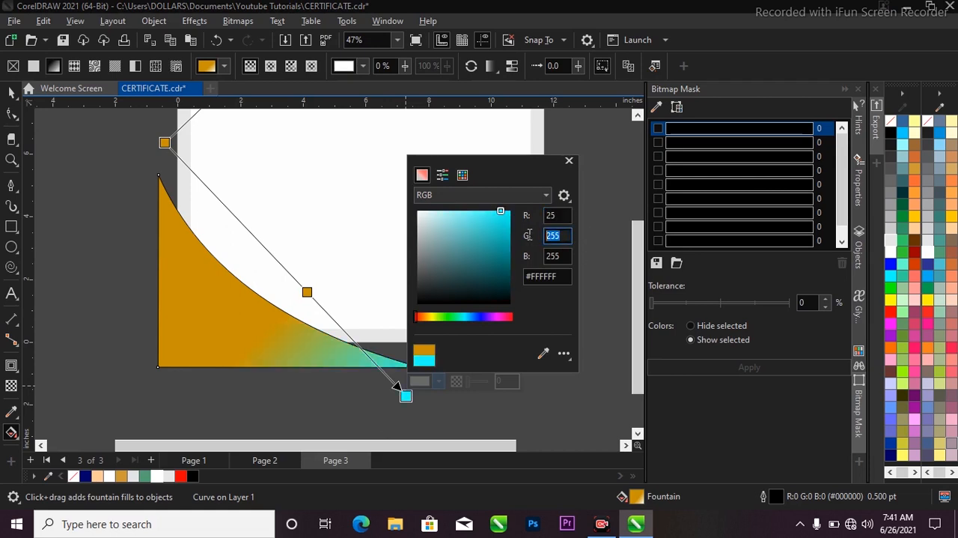
{"action": "double_click", "coordinate": [562, 256]}
{"action": "type", "text": "132"}
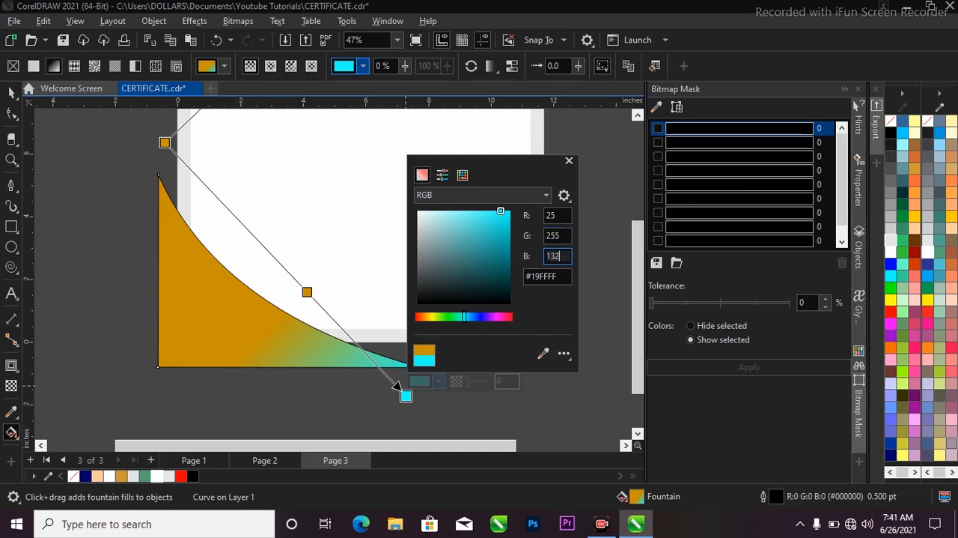
{"action": "key", "text": "Return"}
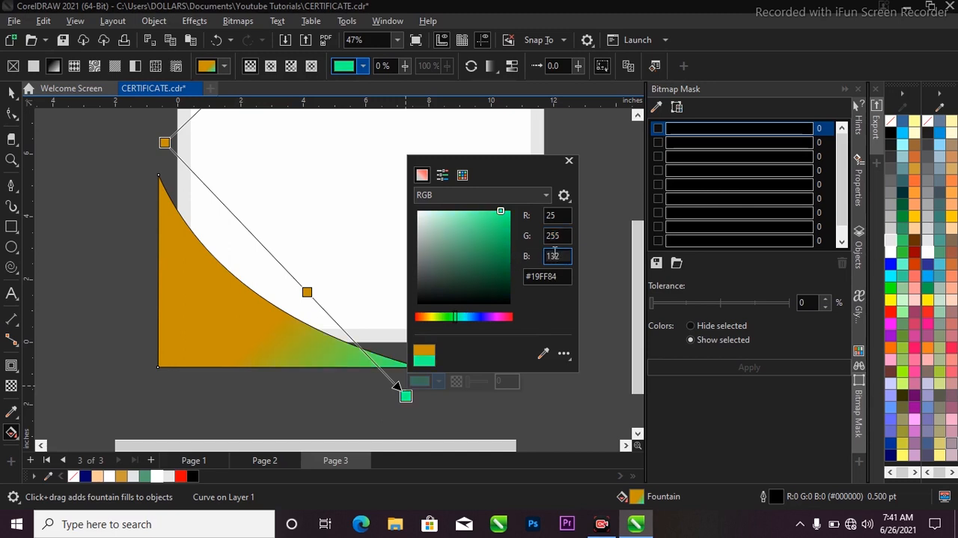
{"action": "left_click", "coordinate": [559, 216]}
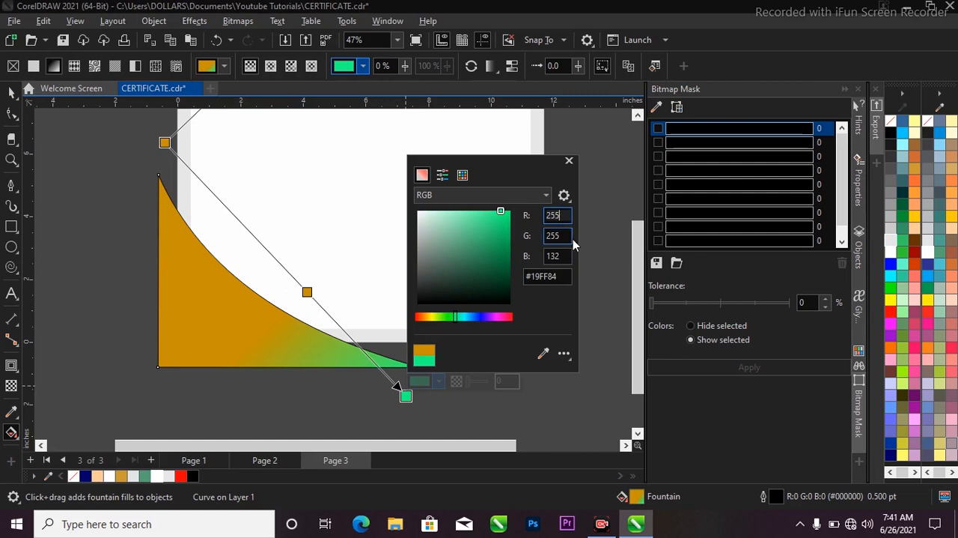
{"action": "type", "text": "5"}
{"action": "key", "text": "Return"}
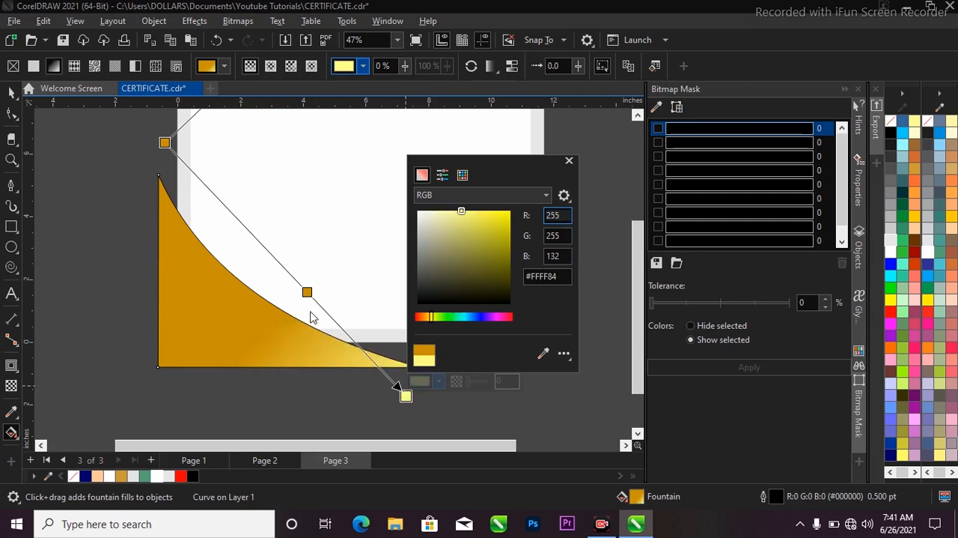
Step: Copy the end color's hex code and add a #FFFF84 color node at 27% along the gradient
{"action": "left_click", "coordinate": [568, 277]}
{"action": "key", "text": "ctrl+c"}
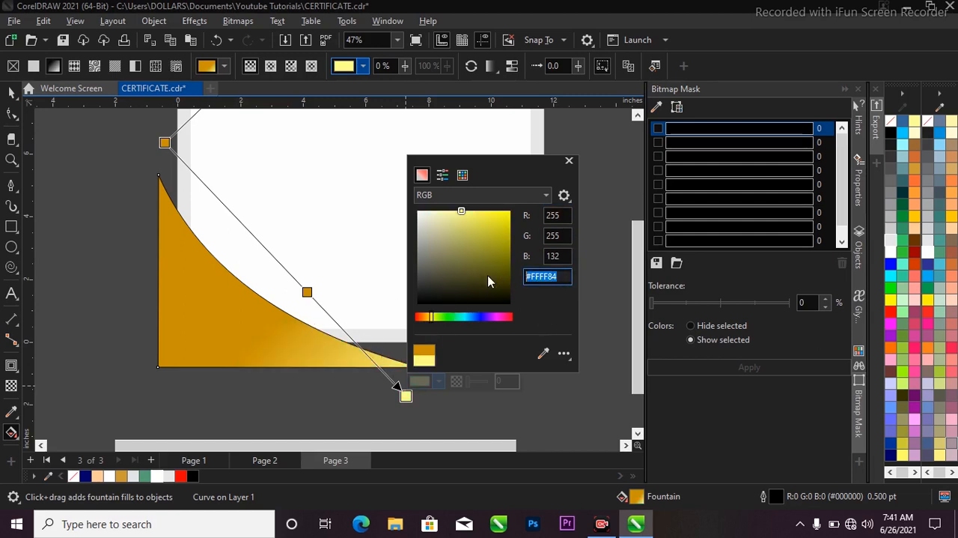
{"action": "left_click", "coordinate": [234, 213]}
{"action": "double_click", "coordinate": [230, 211]}
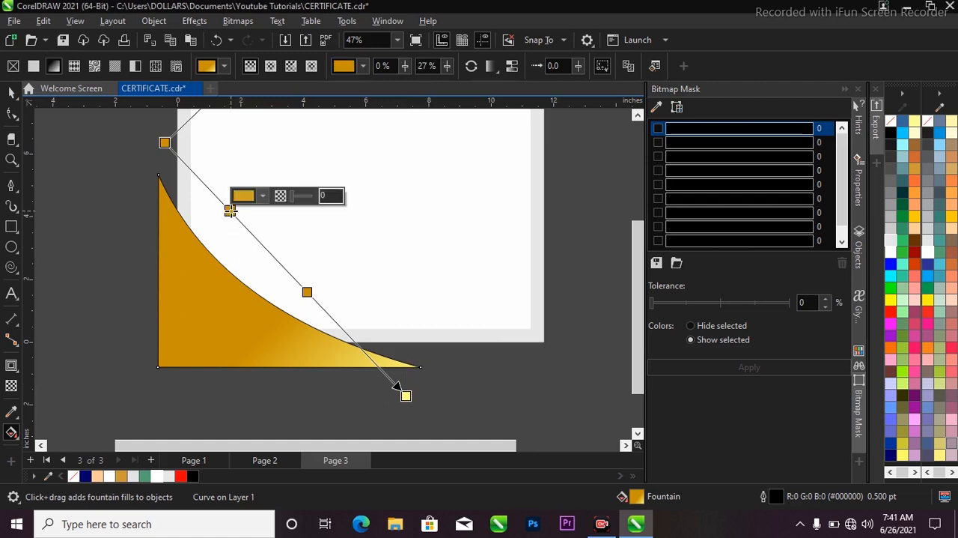
{"action": "left_click", "coordinate": [243, 196]}
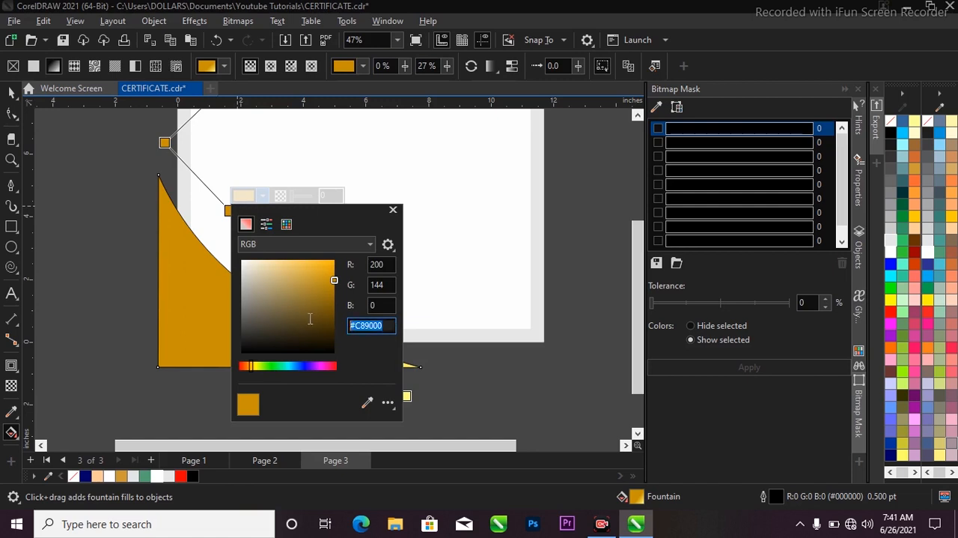
{"action": "key", "text": "ctrl+v"}
{"action": "key", "text": "Return"}
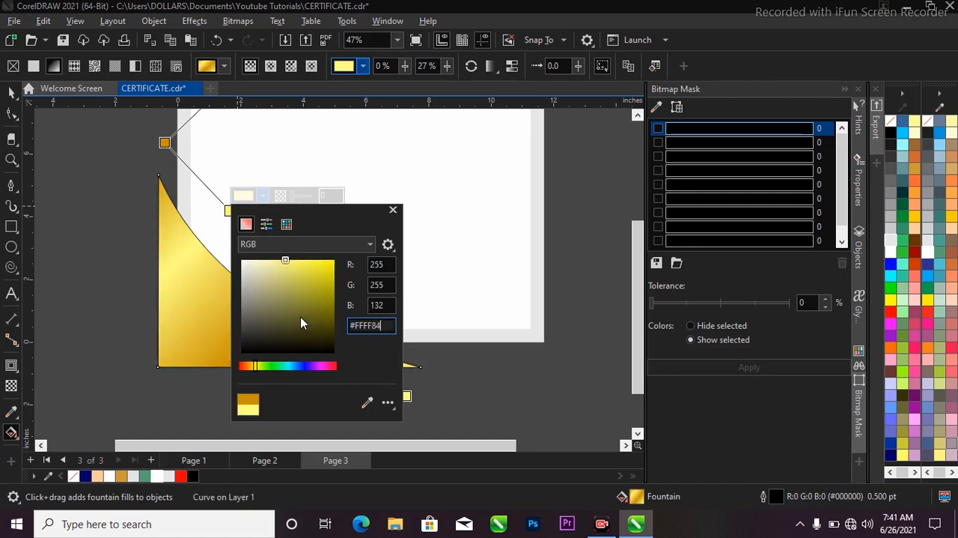
Step: Shift the inner dark gold node slightly toward the gradient's start and move the inner light yellow node to 23%
{"action": "left_click", "coordinate": [191, 263]}
{"action": "scroll", "coordinate": [247, 257], "scroll_direction": "down", "scroll_amount": 1}
{"action": "left_click_drag", "start_coordinate": [292, 281], "coordinate": [283, 271]}
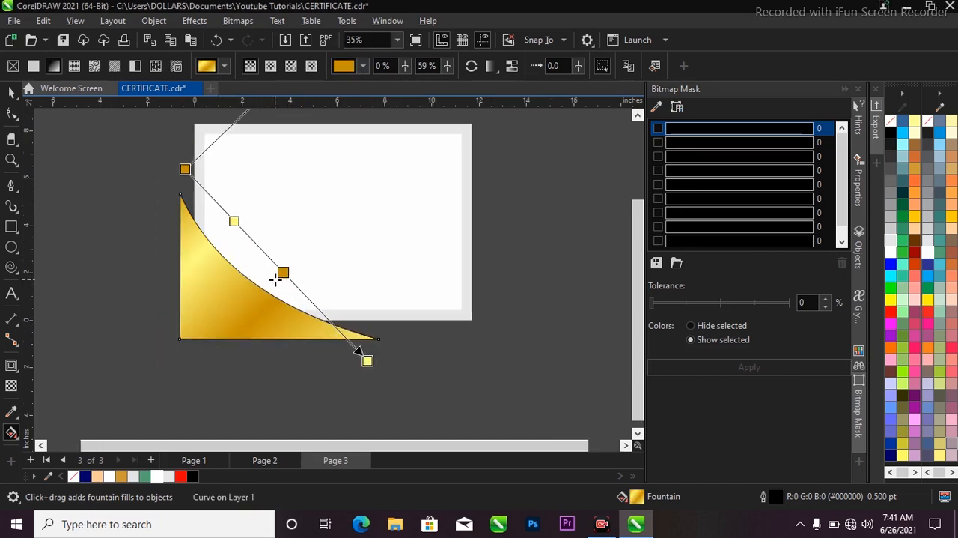
{"action": "left_click_drag", "start_coordinate": [234, 221], "coordinate": [227, 212]}
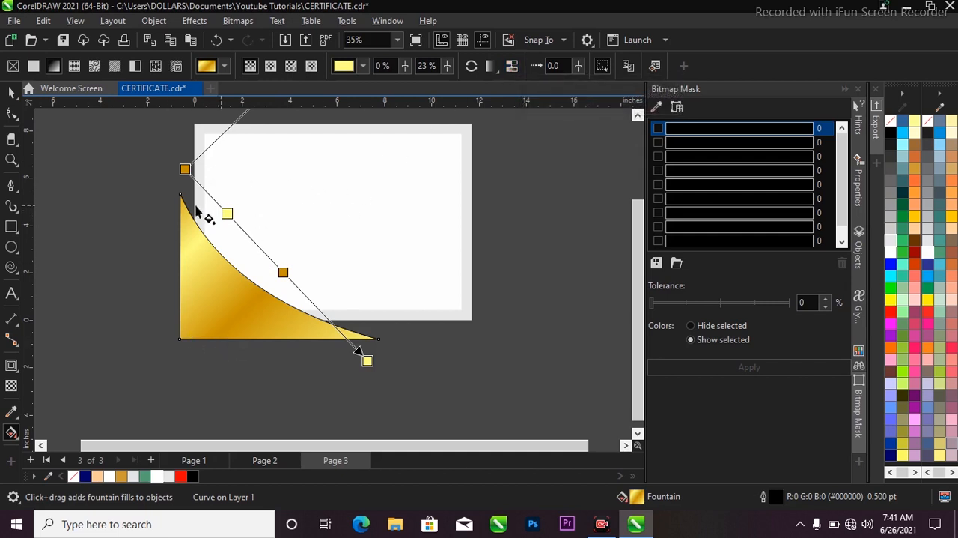
Step: Remove the black outline from the gold gradient corner shape
{"action": "scroll", "coordinate": [199, 317], "scroll_direction": "up", "scroll_amount": 1}
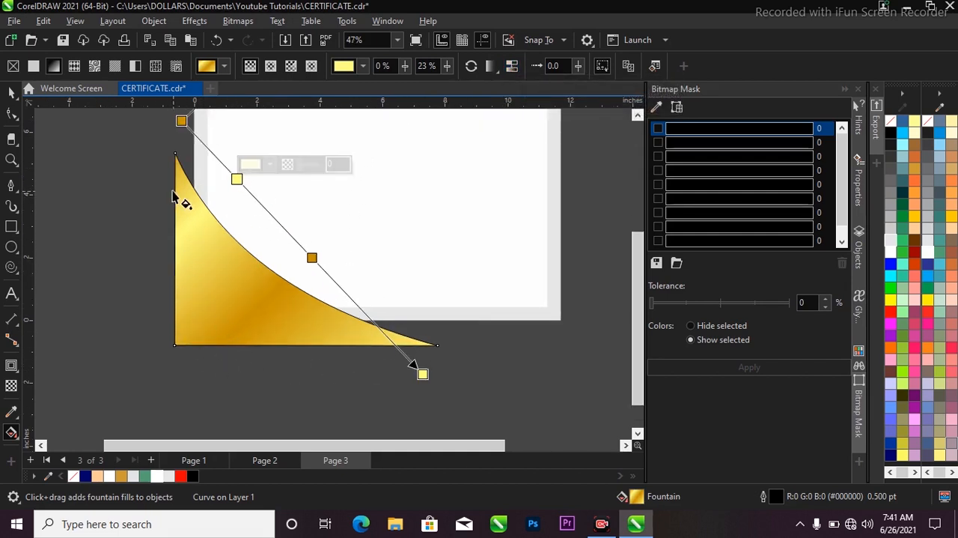
{"action": "scroll", "coordinate": [204, 247], "scroll_direction": "up", "scroll_amount": 1}
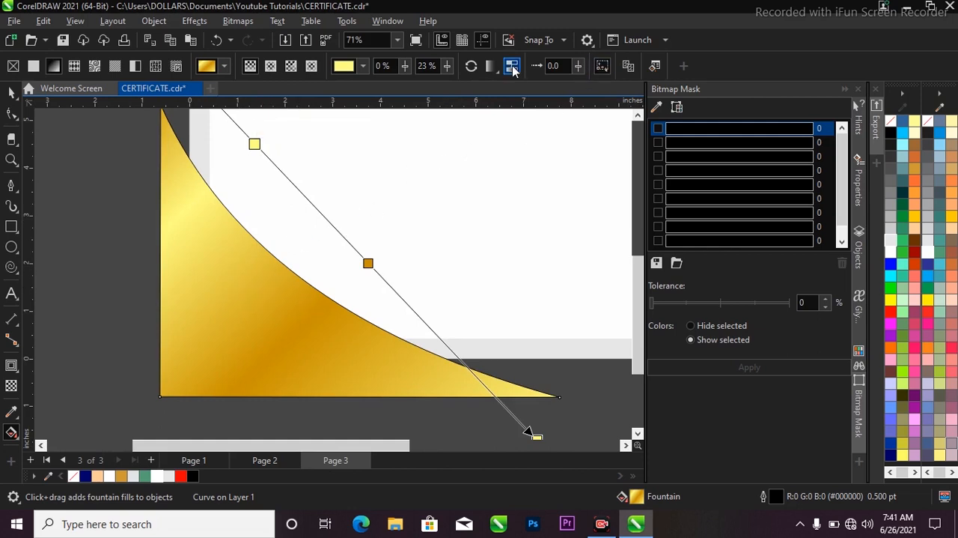
{"action": "scroll", "coordinate": [310, 261], "scroll_direction": "down", "scroll_amount": 1}
{"action": "key", "text": "space"}
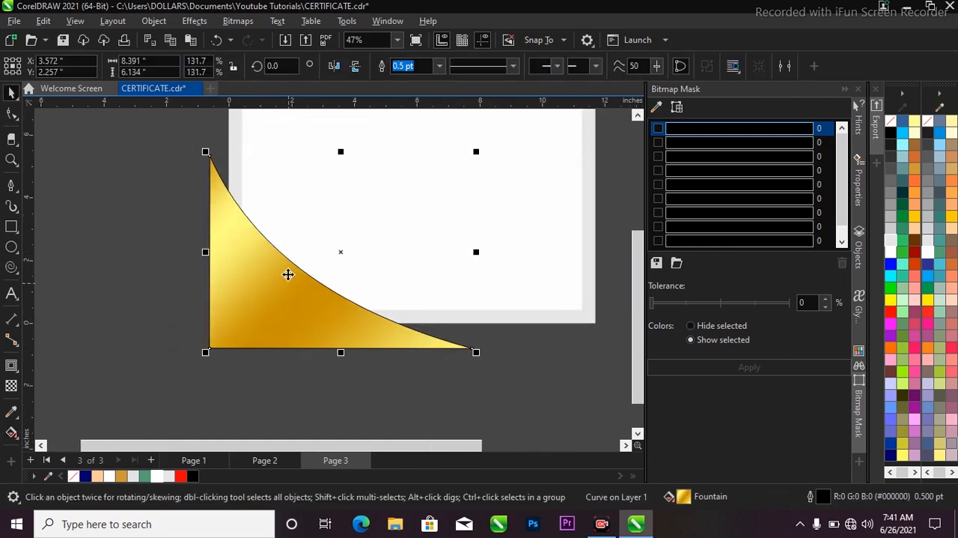
{"action": "scroll", "coordinate": [288, 272], "scroll_direction": "up", "scroll_amount": 1}
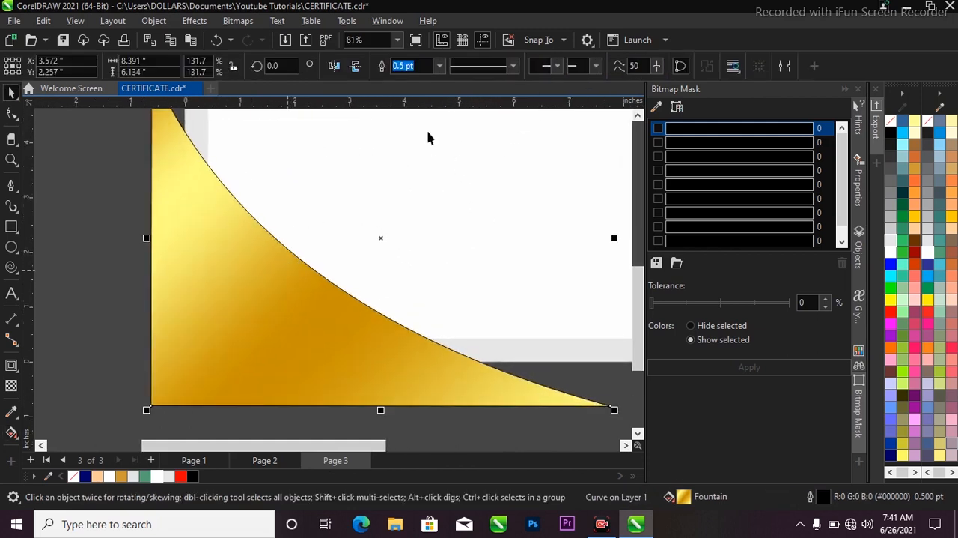
{"action": "left_click", "coordinate": [439, 66]}
{"action": "left_click", "coordinate": [419, 78]}
{"action": "scroll", "coordinate": [316, 235], "scroll_direction": "down", "scroll_amount": 1}
{"action": "scroll", "coordinate": [316, 235], "scroll_direction": "down", "scroll_amount": 1}
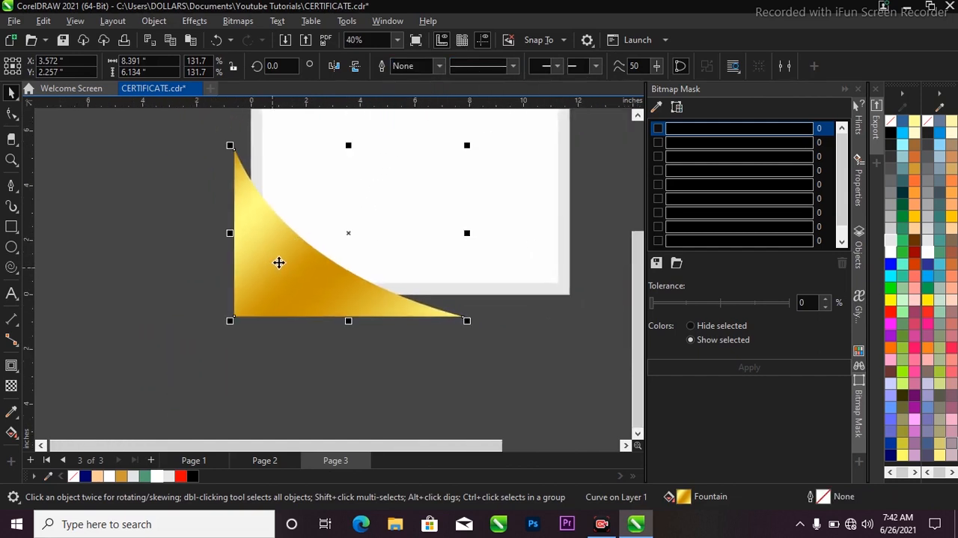
{"action": "left_click", "coordinate": [357, 316]}
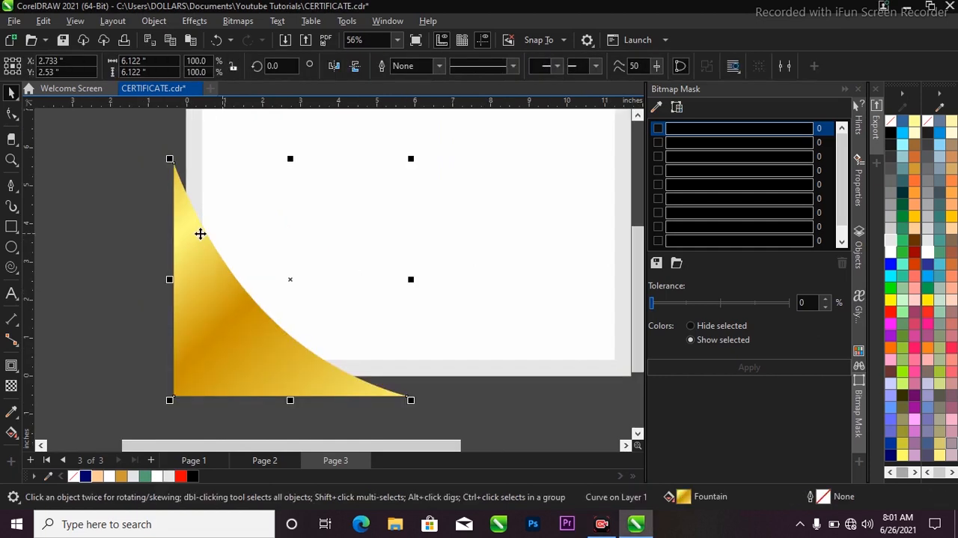
Step: Create a copy of the gold shape rotated about 5.5° counterclockwise and offset it slightly down and left of the original
{"action": "scroll", "coordinate": [211, 245], "scroll_direction": "down", "scroll_amount": 1}
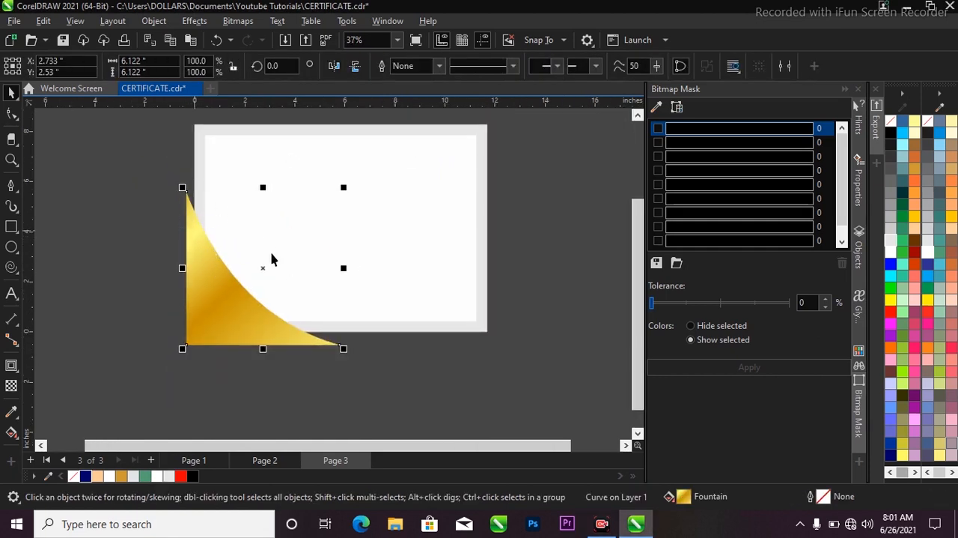
{"action": "left_click", "coordinate": [202, 289]}
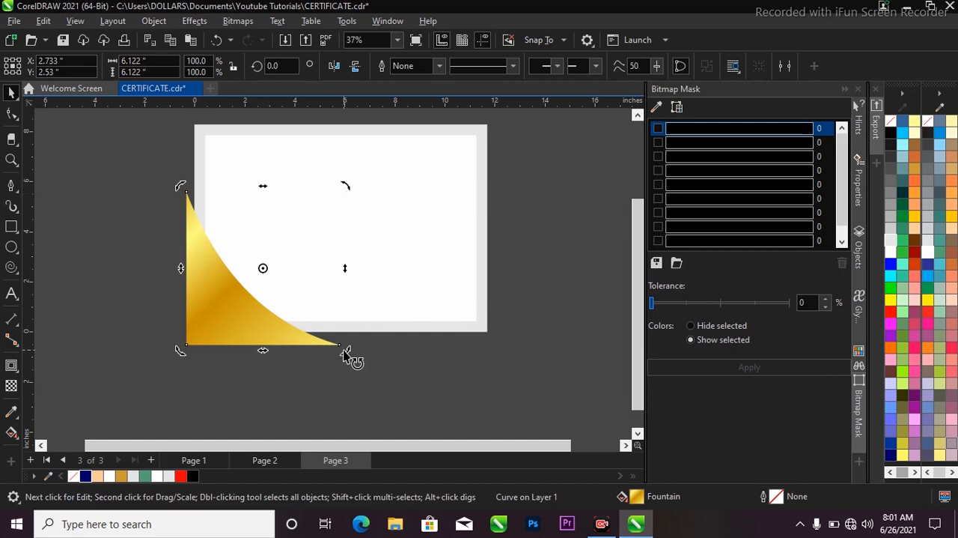
{"action": "left_click_drag", "start_coordinate": [353, 355], "coordinate": [352, 344]}
{"action": "left_click", "coordinate": [285, 328]}
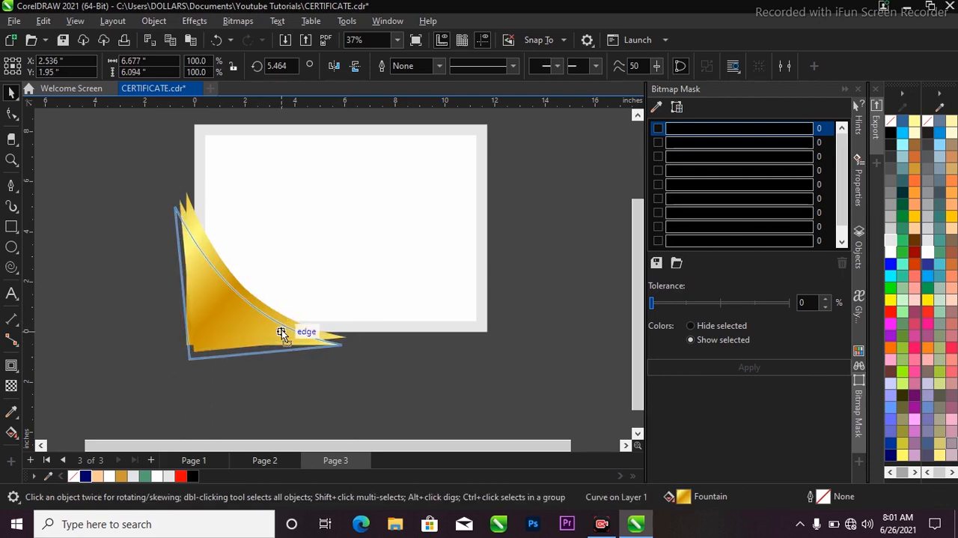
{"action": "scroll", "coordinate": [242, 308], "scroll_direction": "up", "scroll_amount": 1}
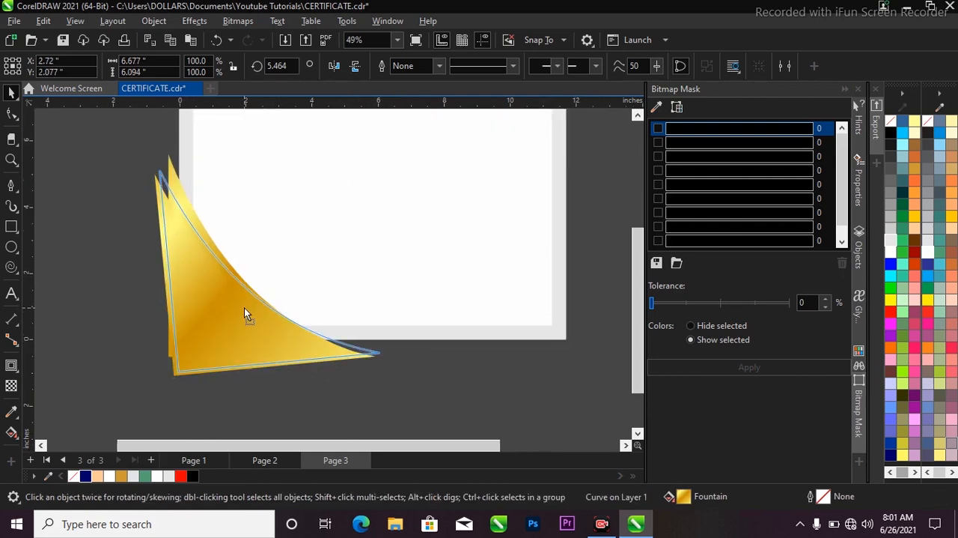
{"action": "scroll", "coordinate": [239, 295], "scroll_direction": "up", "scroll_amount": 1}
{"action": "scroll", "coordinate": [264, 291], "scroll_direction": "down", "scroll_amount": 2}
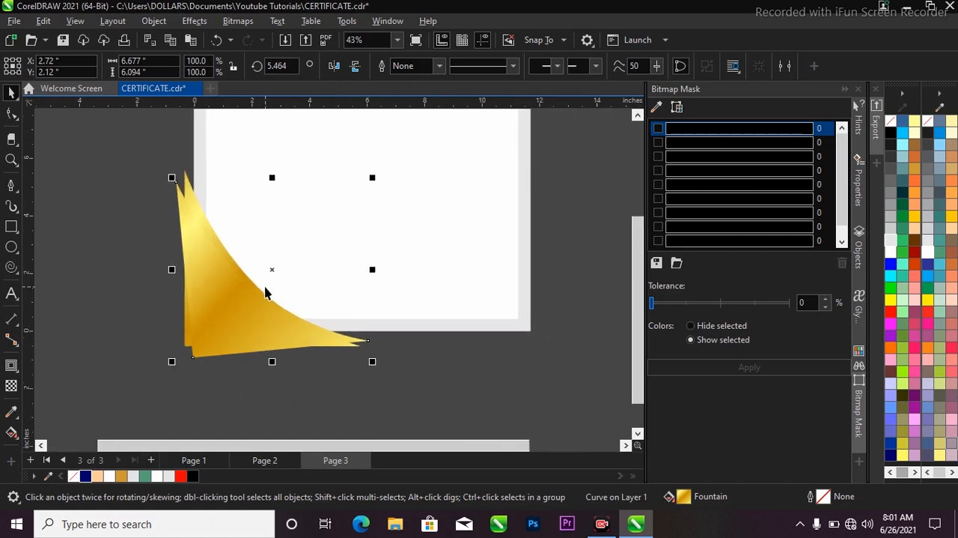
Step: Reverse the rotated copy's gradient so it runs from beyond its lower-right tip toward its upper-left side
{"action": "key", "text": "g"}
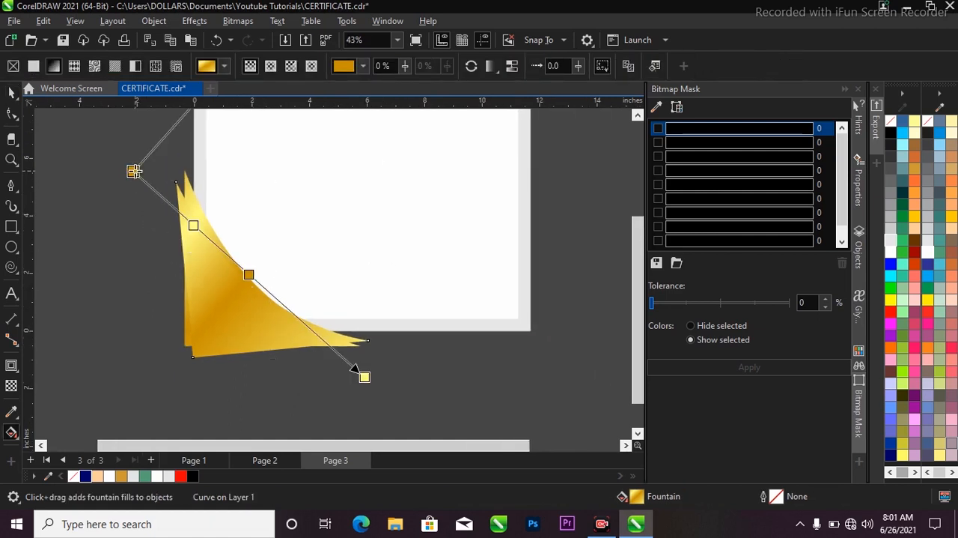
{"action": "left_click_drag", "start_coordinate": [135, 172], "coordinate": [457, 368]}
{"action": "left_click_drag", "start_coordinate": [364, 377], "coordinate": [86, 196]}
{"action": "left_click_drag", "start_coordinate": [455, 367], "coordinate": [418, 386]}
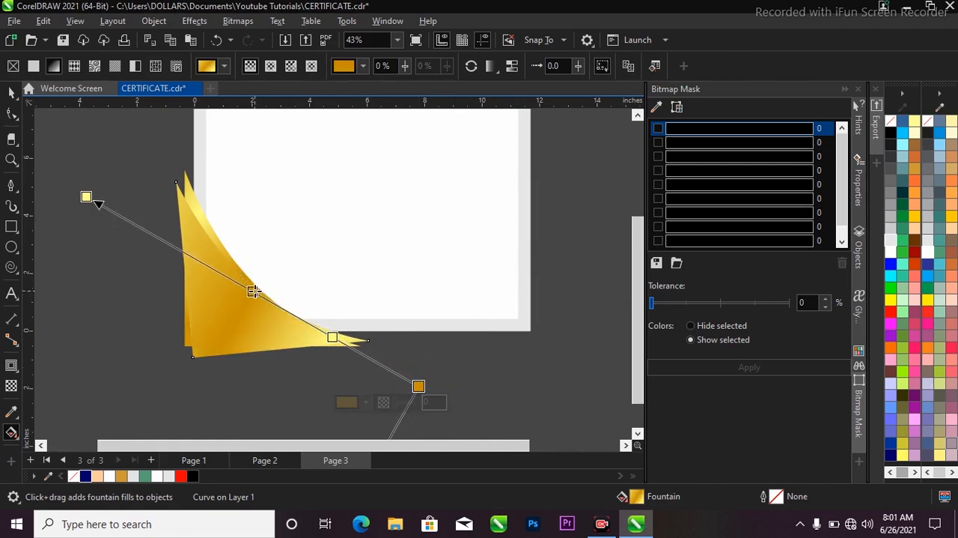
Step: Reposition the copy's gradient ends and inner color nodes to put a light yellow band across the lower middle of the shape
{"action": "left_click_drag", "start_coordinate": [252, 292], "coordinate": [266, 310]}
{"action": "left_click_drag", "start_coordinate": [86, 196], "coordinate": [176, 240]}
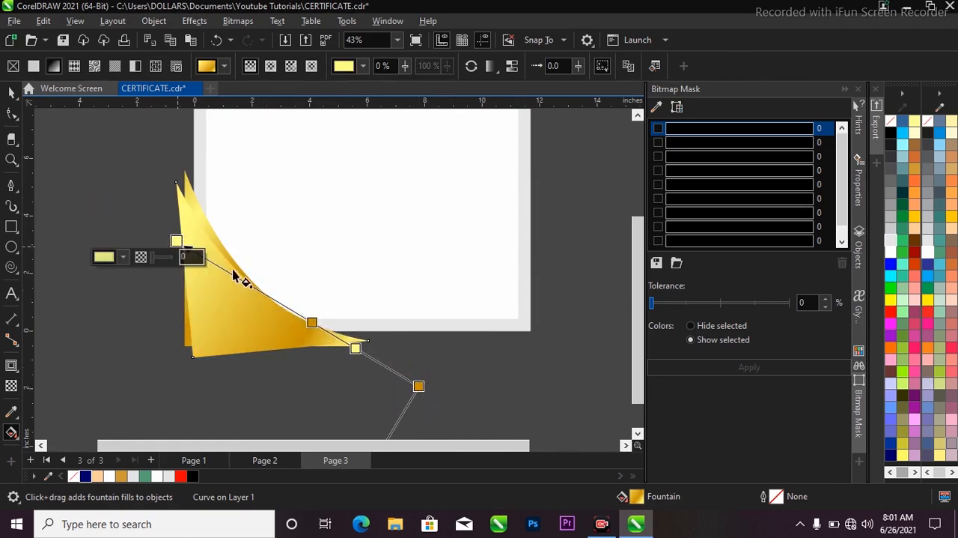
{"action": "left_click_drag", "start_coordinate": [313, 323], "coordinate": [259, 290]}
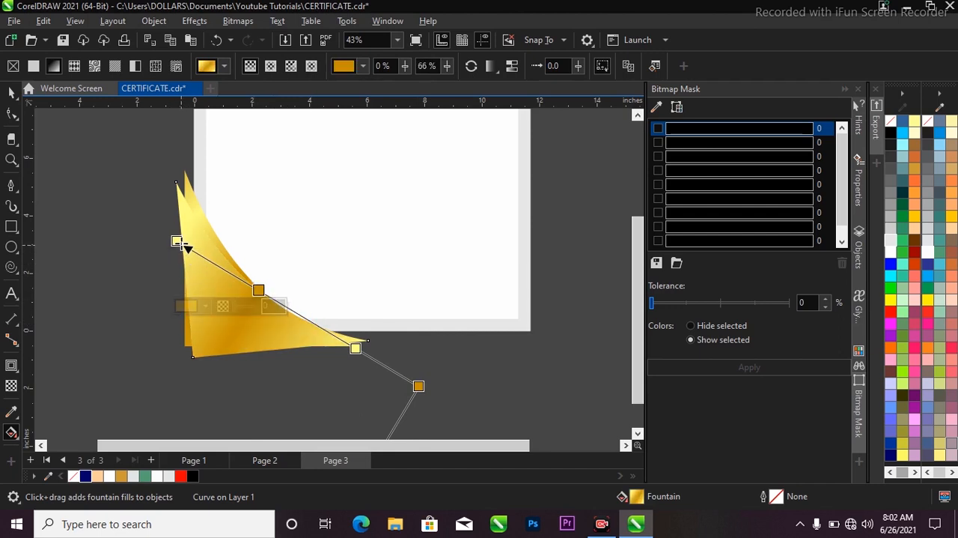
{"action": "left_click_drag", "start_coordinate": [178, 241], "coordinate": [149, 216]}
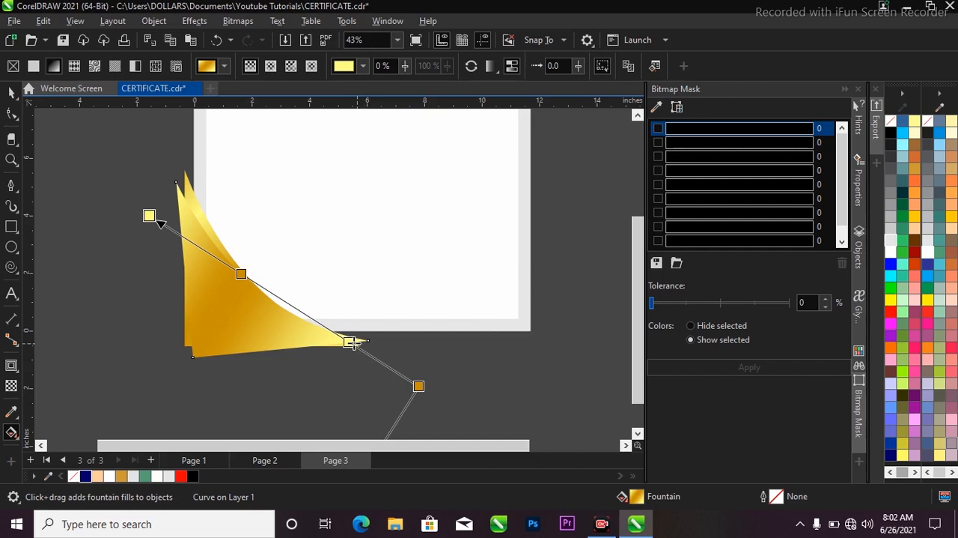
{"action": "left_click_drag", "start_coordinate": [350, 342], "coordinate": [310, 317]}
{"action": "left_click_drag", "start_coordinate": [417, 385], "coordinate": [326, 349]}
{"action": "key", "text": "space"}
Step: Duplicate the rotated gold shape and offset the new copy slightly down and left
{"action": "key", "text": "F3"}
{"action": "key", "text": "F2"}
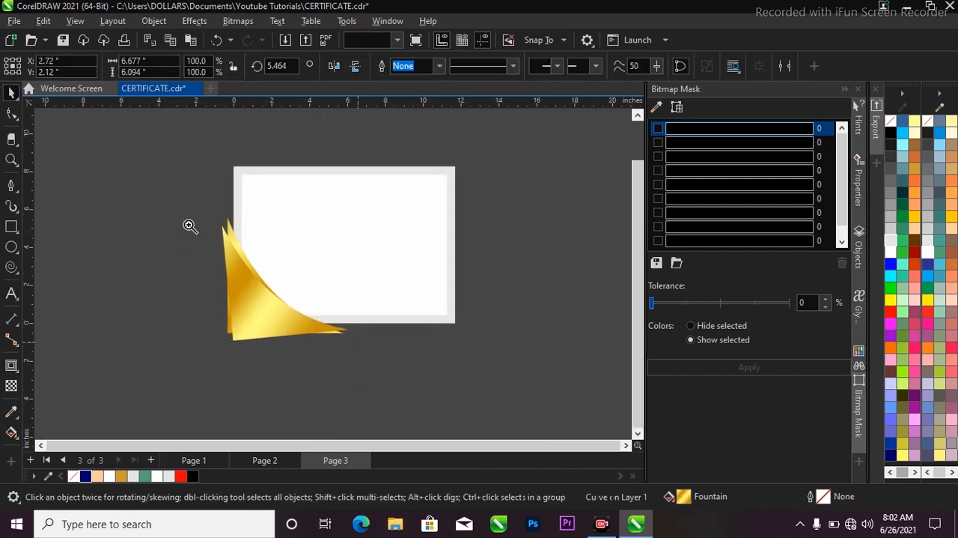
{"action": "left_click_drag", "start_coordinate": [159, 183], "coordinate": [422, 386]}
{"action": "scroll", "coordinate": [318, 305], "scroll_direction": "up", "scroll_amount": 1}
{"action": "left_click", "coordinate": [284, 277]}
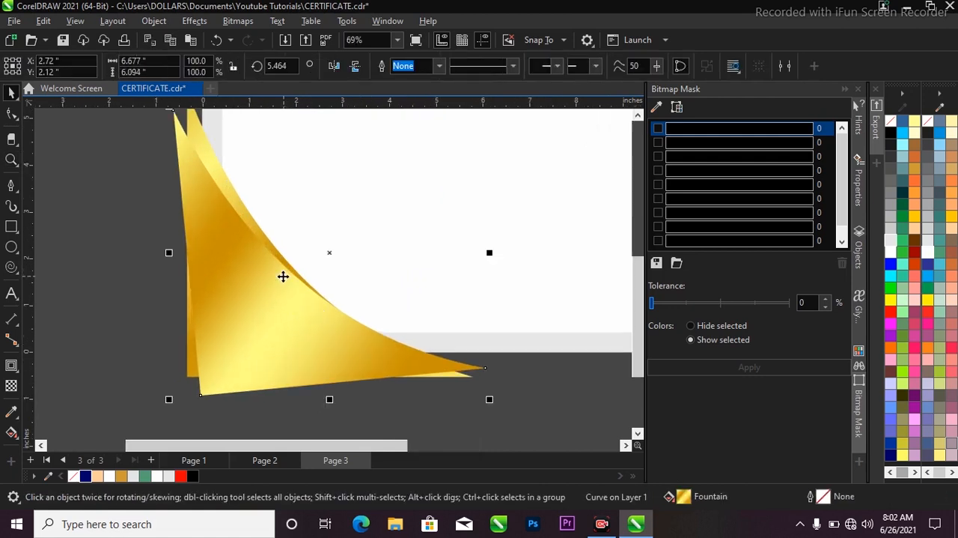
{"action": "scroll", "coordinate": [316, 394], "scroll_direction": "down", "scroll_amount": 1}
{"action": "scroll", "coordinate": [276, 318], "scroll_direction": "up", "scroll_amount": 1}
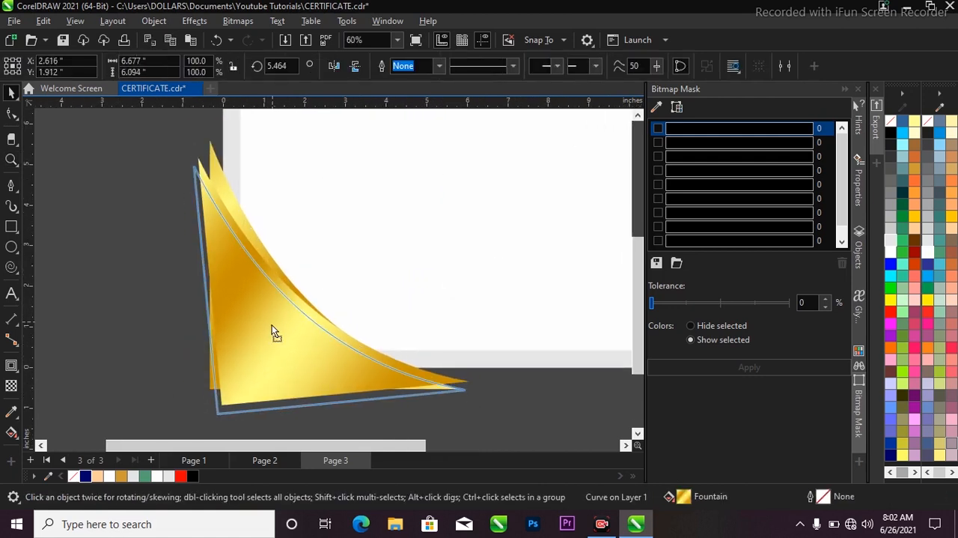
{"action": "left_click_drag", "start_coordinate": [271, 326], "coordinate": [270, 330]}
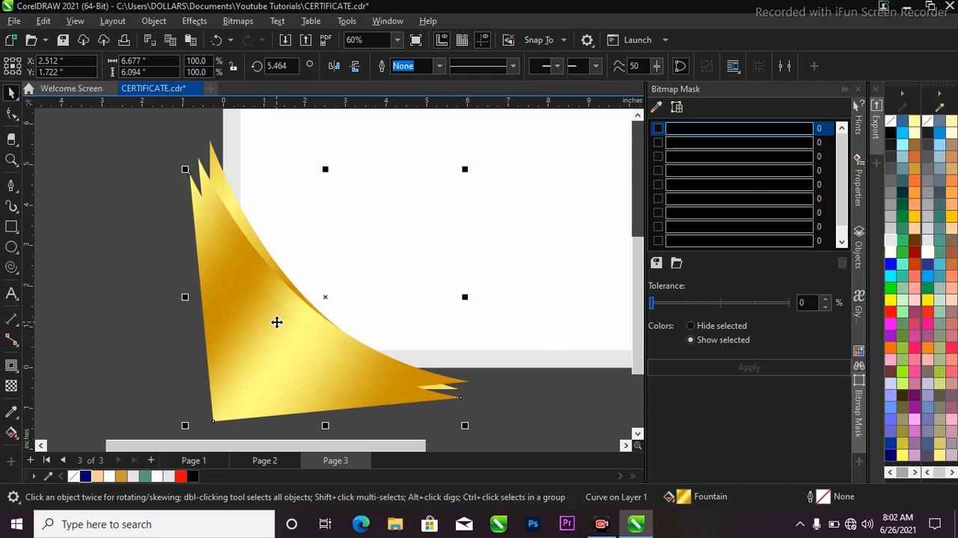
Step: Fill the front copy with solid Deep Navy Blue (#000066)
{"action": "scroll", "coordinate": [271, 292], "scroll_direction": "down", "scroll_amount": 1}
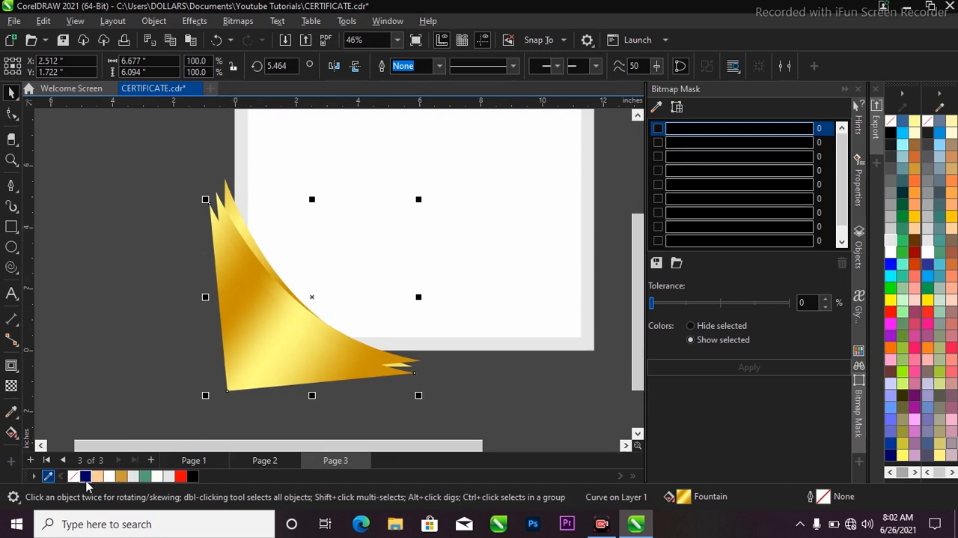
{"action": "left_click", "coordinate": [85, 476]}
{"action": "scroll", "coordinate": [252, 293], "scroll_direction": "up", "scroll_amount": 1}
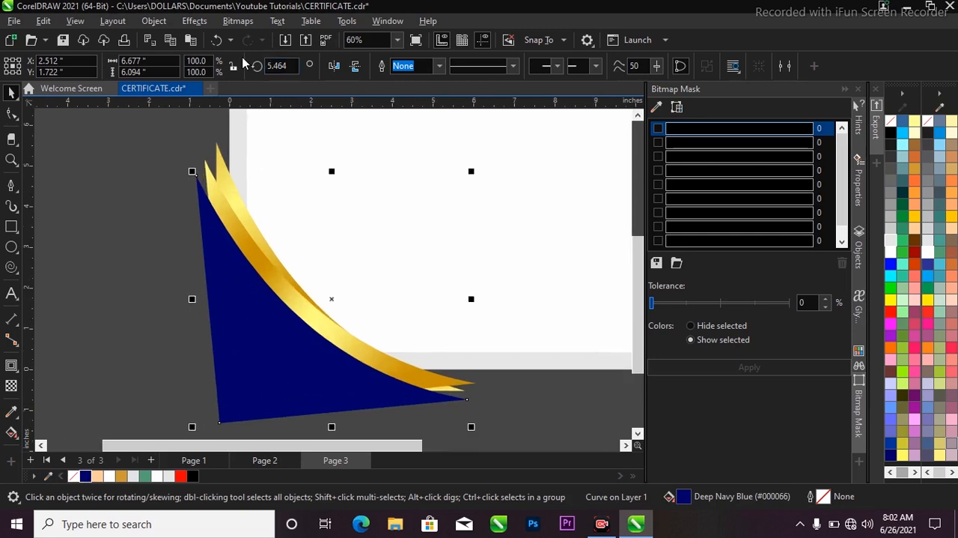
Step: Set the navy shape's rotation angle to 0 and shift it slightly right against the gold bands
{"action": "left_click", "coordinate": [292, 66]}
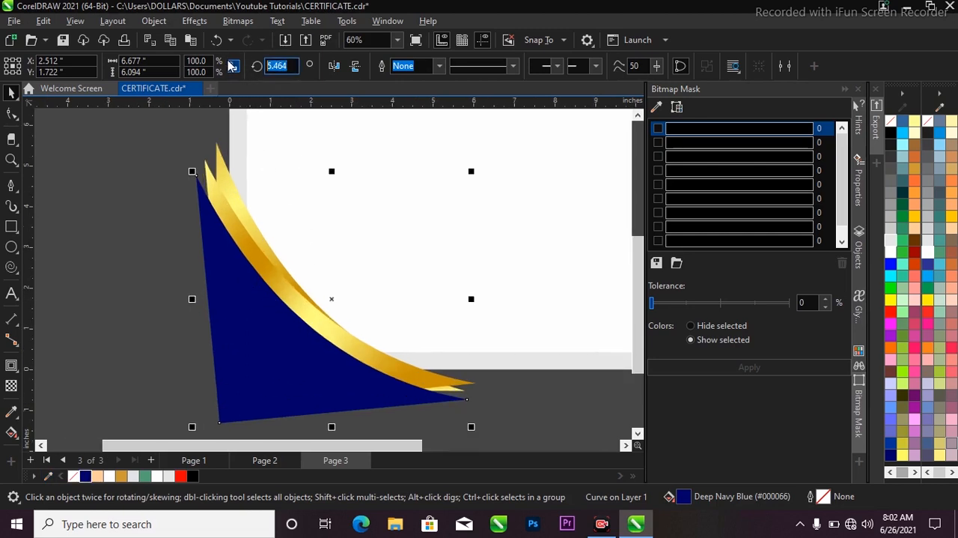
{"action": "type", "text": "0"}
{"action": "key", "text": "Return"}
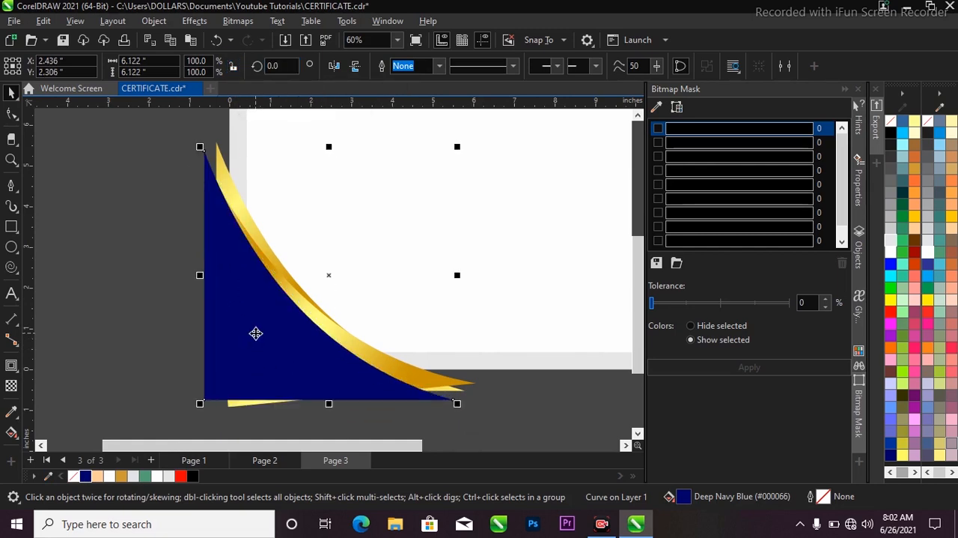
{"action": "scroll", "coordinate": [262, 341], "scroll_direction": "up", "scroll_amount": 2}
{"action": "scroll", "coordinate": [235, 304], "scroll_direction": "down", "scroll_amount": 4}
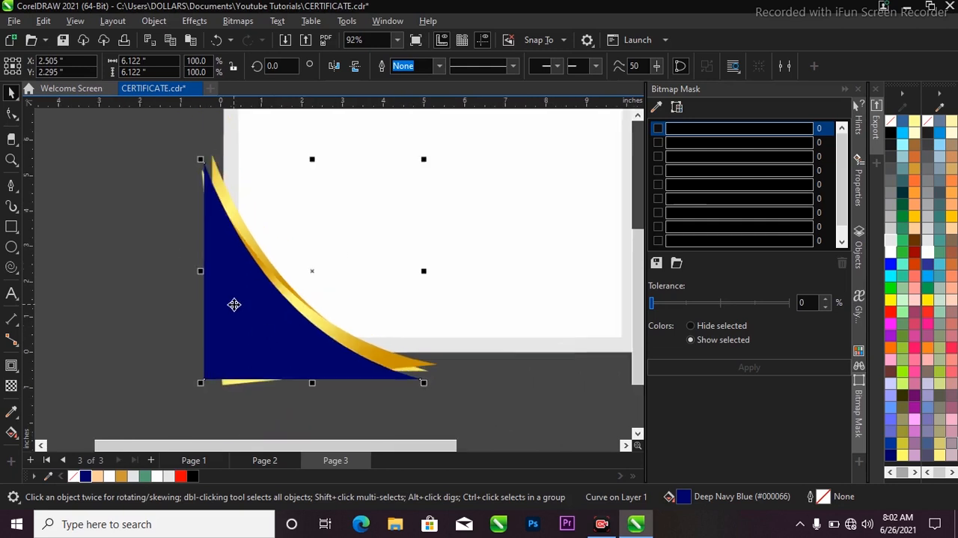
Step: Duplicate the navy shape and offset the copy slightly down and left
{"action": "scroll", "coordinate": [247, 305], "scroll_direction": "up", "scroll_amount": 2}
{"action": "left_click_drag", "start_coordinate": [253, 302], "coordinate": [218, 307]}
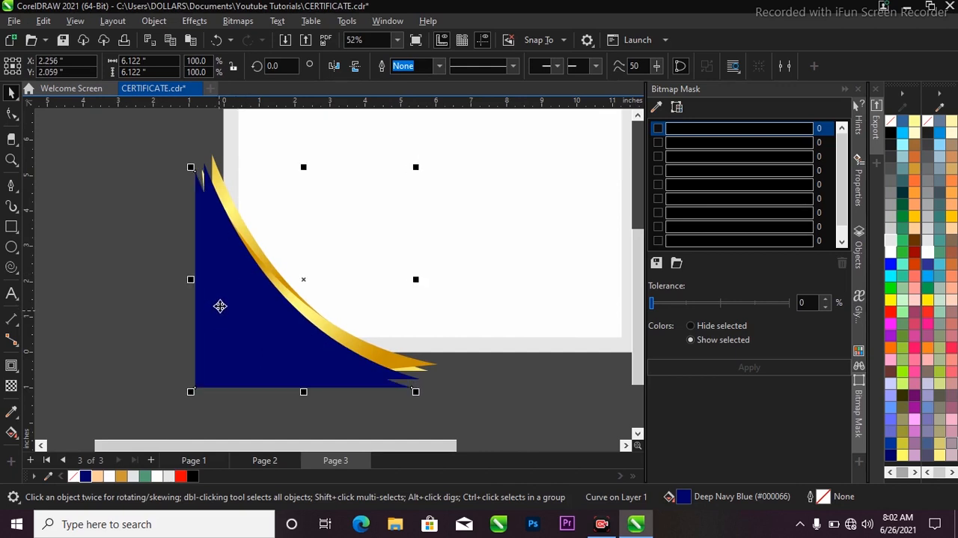
{"action": "scroll", "coordinate": [221, 303], "scroll_direction": "up", "scroll_amount": 1}
{"action": "scroll", "coordinate": [266, 316], "scroll_direction": "down", "scroll_amount": 2}
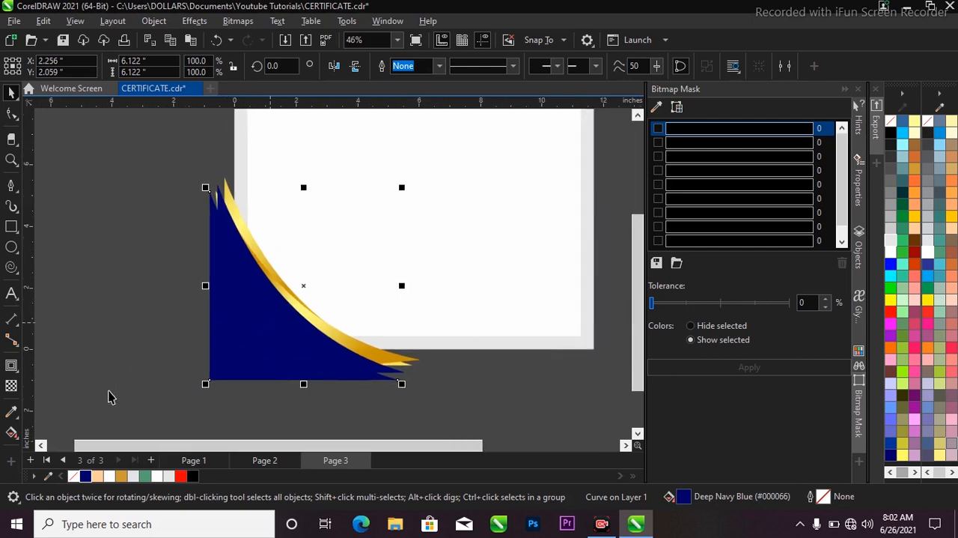
Step: Apply a drop shadow with 50 opacity and 15 feathering to the front navy shape
{"action": "left_click", "coordinate": [19, 375]}
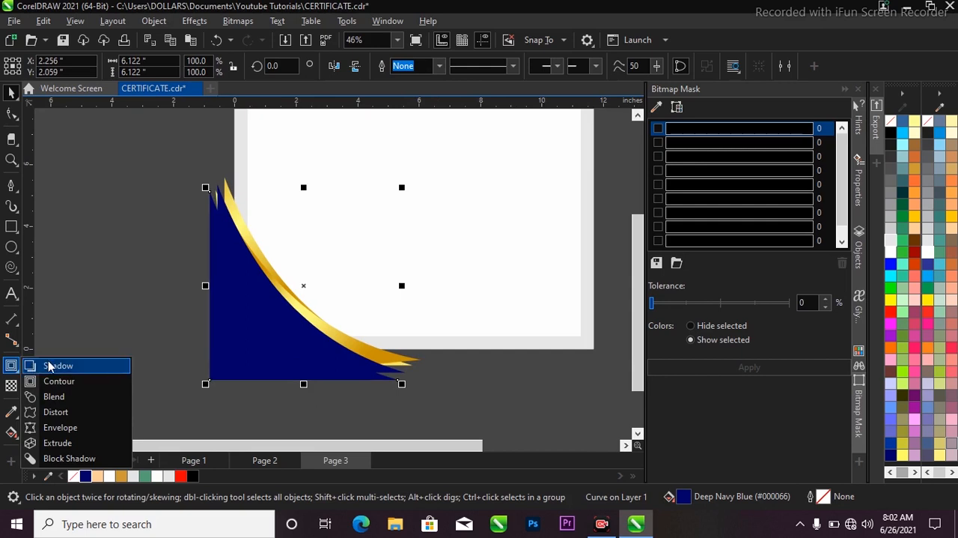
{"action": "left_click", "coordinate": [56, 366]}
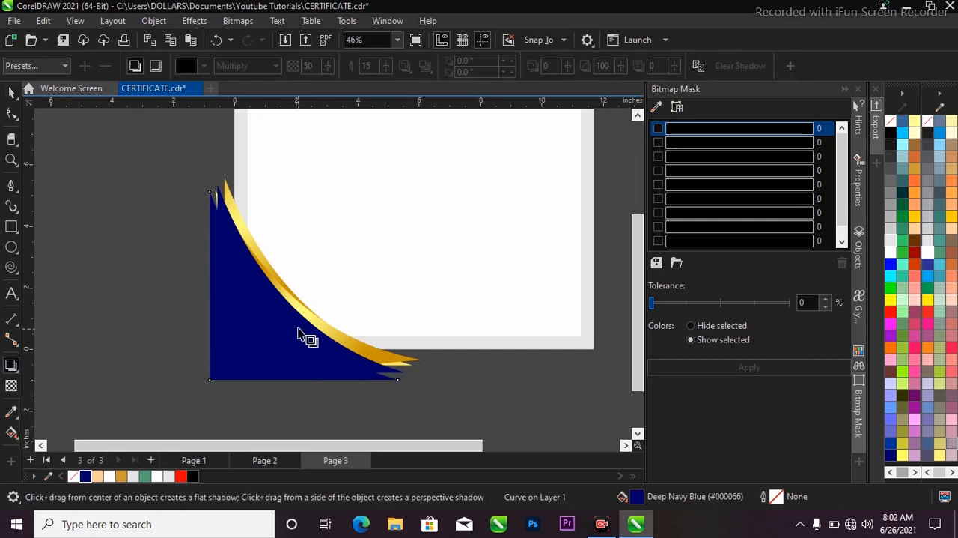
{"action": "left_click_drag", "start_coordinate": [269, 303], "coordinate": [213, 365]}
{"action": "key", "text": "space"}
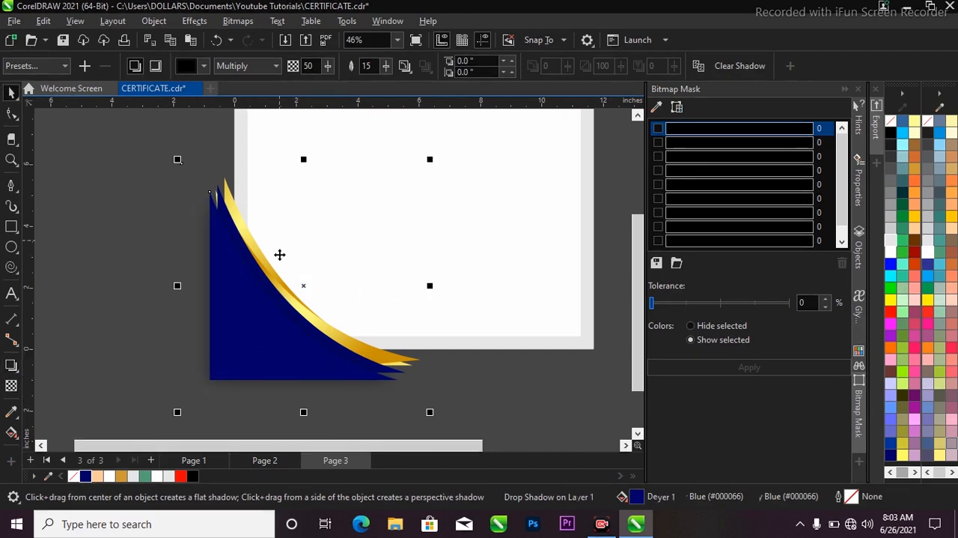
Step: Select all the gold and navy corner shapes with the shadow and group them
{"action": "scroll", "coordinate": [279, 255], "scroll_direction": "down", "scroll_amount": 2}
{"action": "left_click_drag", "start_coordinate": [184, 195], "coordinate": [430, 385]}
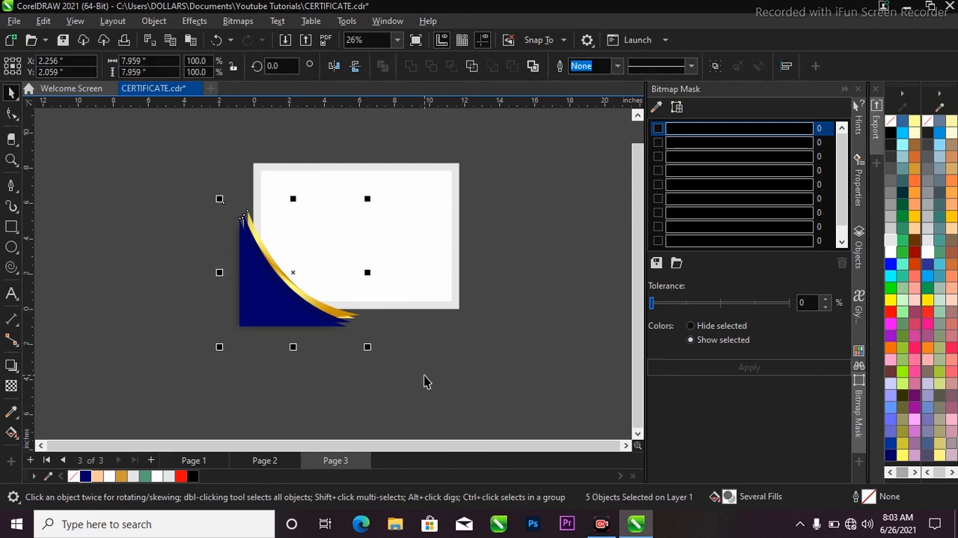
{"action": "key", "text": "ctrl+g"}
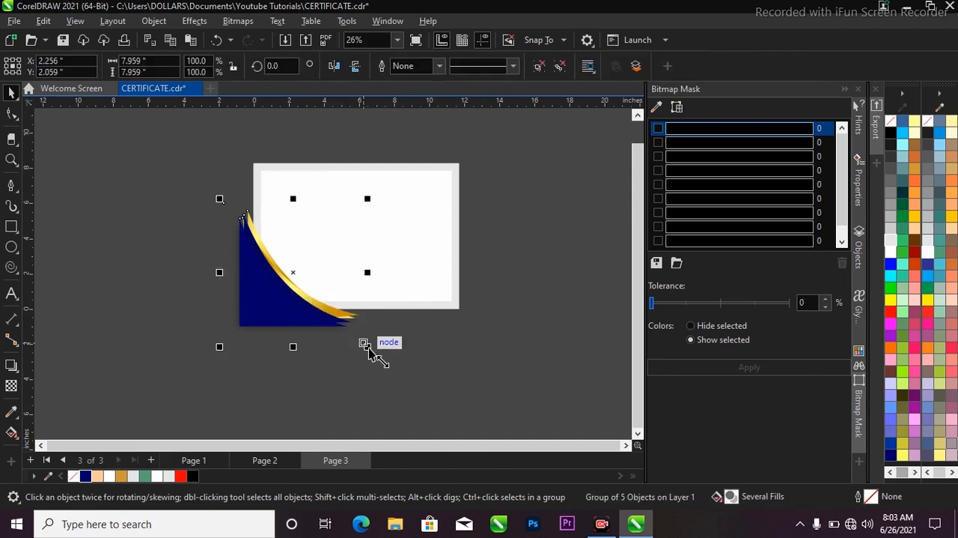
Step: Scale the corner group up to about 121% and reposition it over the page's lower-left corner
{"action": "left_click_drag", "start_coordinate": [365, 345], "coordinate": [398, 366]}
{"action": "left_click_drag", "start_coordinate": [285, 322], "coordinate": [274, 279]}
{"action": "scroll", "coordinate": [276, 282], "scroll_direction": "up", "scroll_amount": 1}
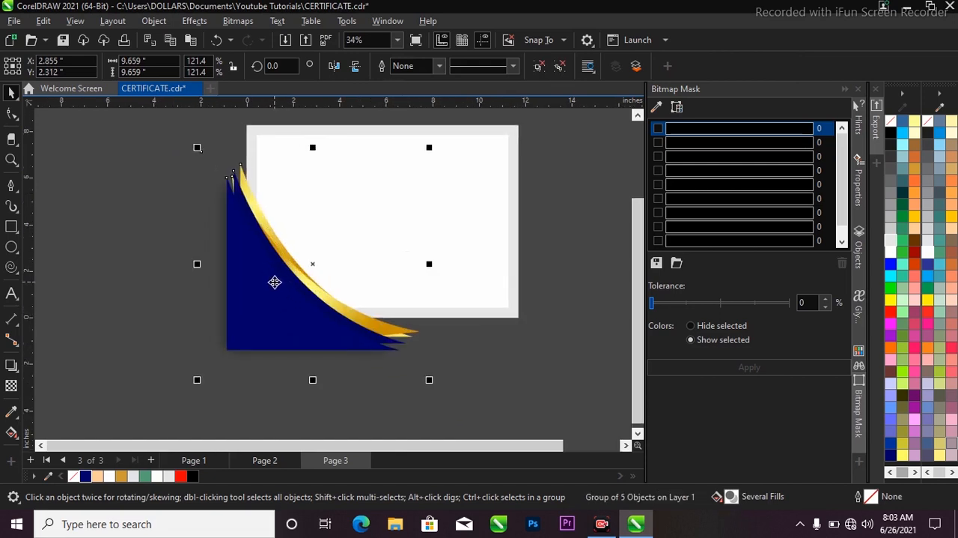
Step: PowerClip the corner group inside the inner white rectangle
{"action": "right_click", "coordinate": [275, 281]}
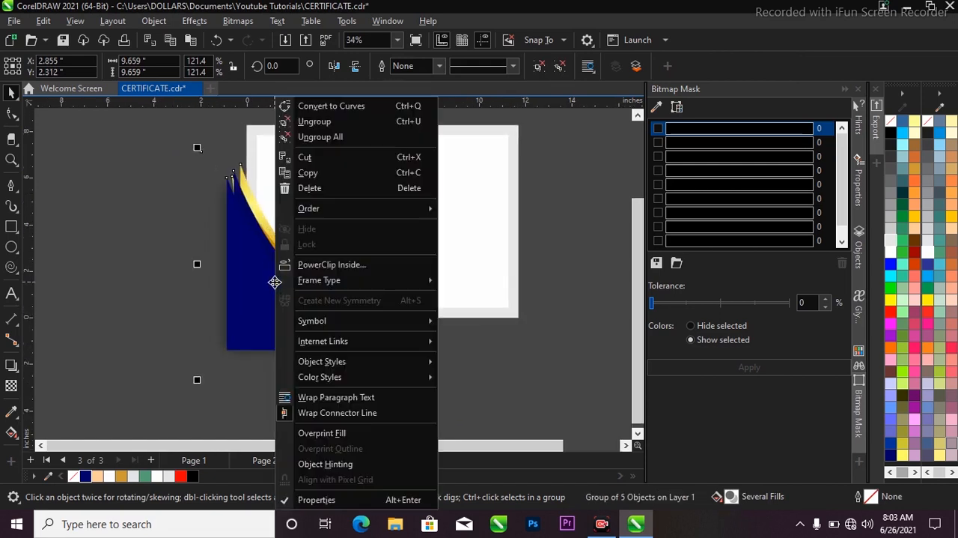
{"action": "left_click", "coordinate": [313, 268]}
{"action": "left_click", "coordinate": [500, 265]}
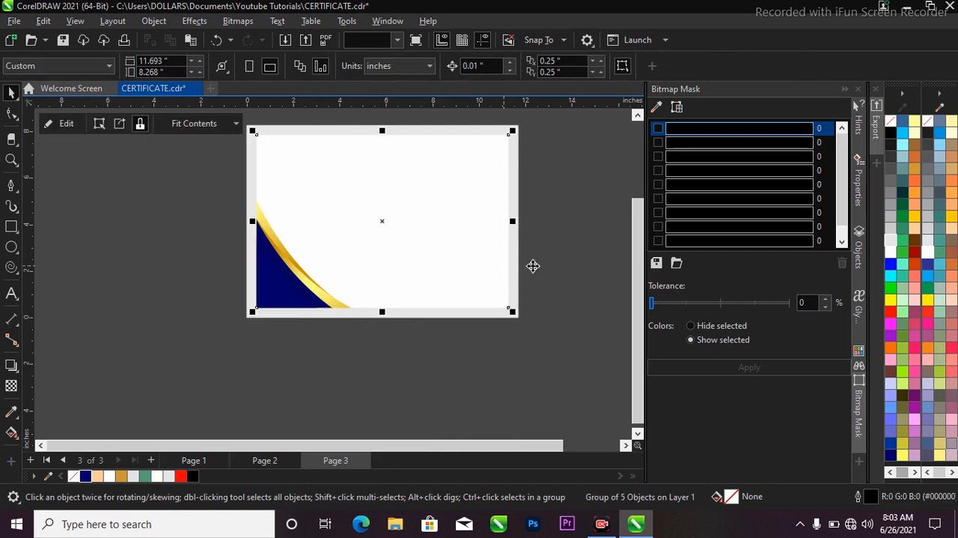
Step: Undo the last PowerClip and clip the corner group inside the outer grey background rectangle instead
{"action": "key", "text": "ctrl+z"}
{"action": "right_click", "coordinate": [277, 267]}
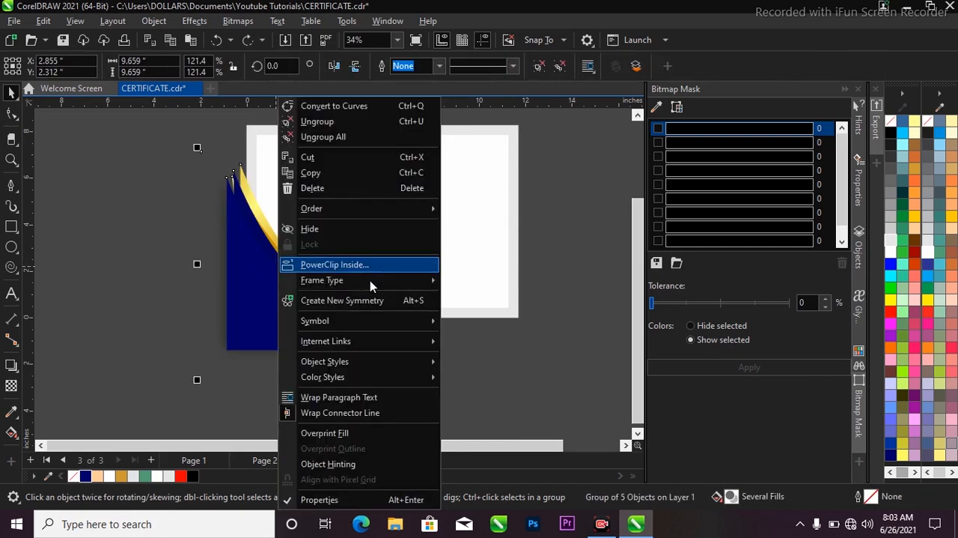
{"action": "left_click", "coordinate": [374, 267]}
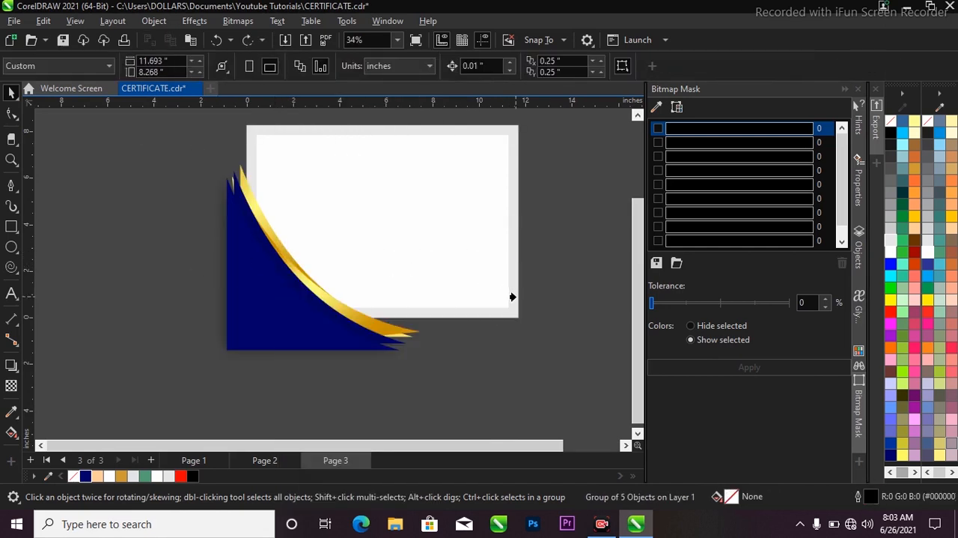
{"action": "left_click", "coordinate": [511, 295]}
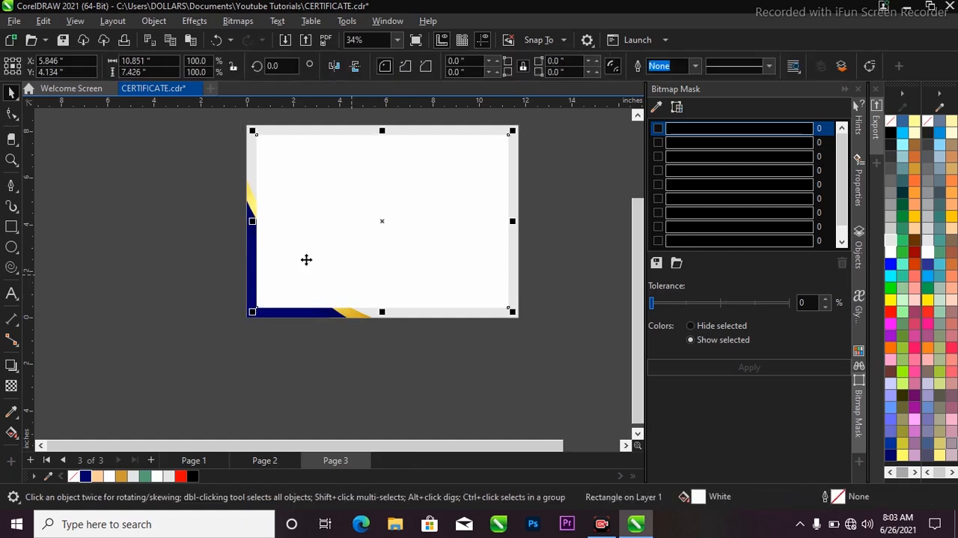
Step: PowerClip the inner white rectangle inside the outer grey background rectangle
{"action": "scroll", "coordinate": [332, 240], "scroll_direction": "up", "scroll_amount": 1}
{"action": "scroll", "coordinate": [345, 297], "scroll_direction": "down", "scroll_amount": 1}
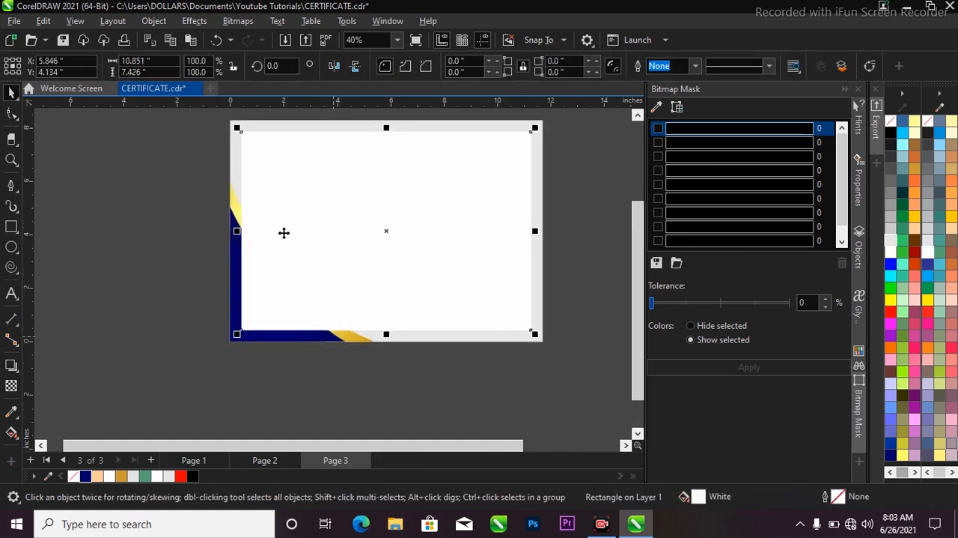
{"action": "right_click", "coordinate": [328, 227]}
{"action": "left_click", "coordinate": [402, 267]}
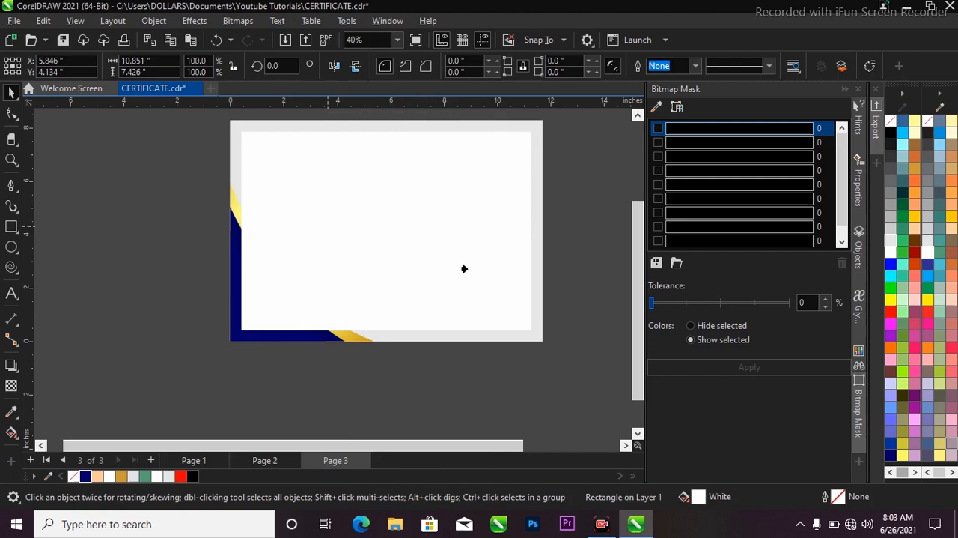
{"action": "left_click", "coordinate": [533, 274]}
{"action": "left_click", "coordinate": [562, 278]}
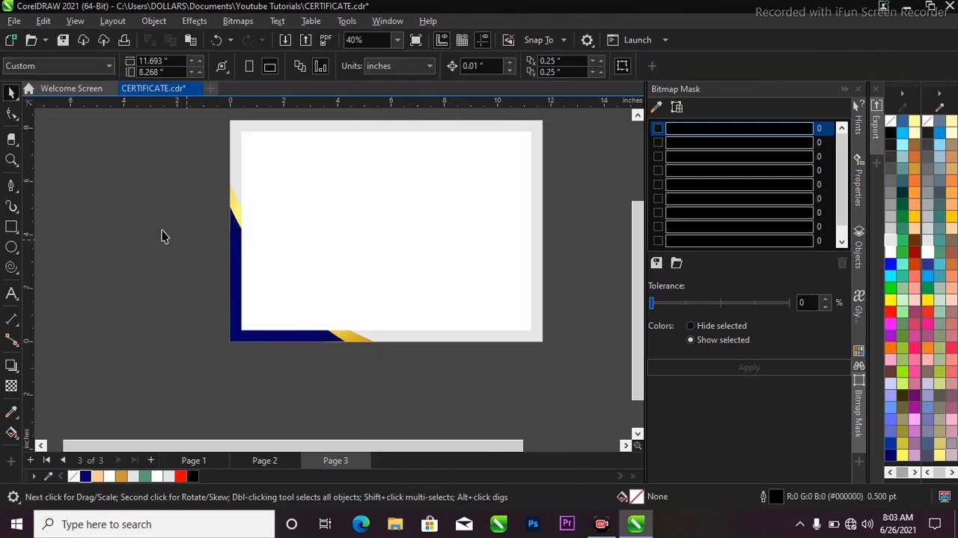
Step: Edit the grey background's PowerClip contents, bring the gold and navy corner group in front of the white rectangle, and finish editing
{"action": "left_click", "coordinate": [292, 239]}
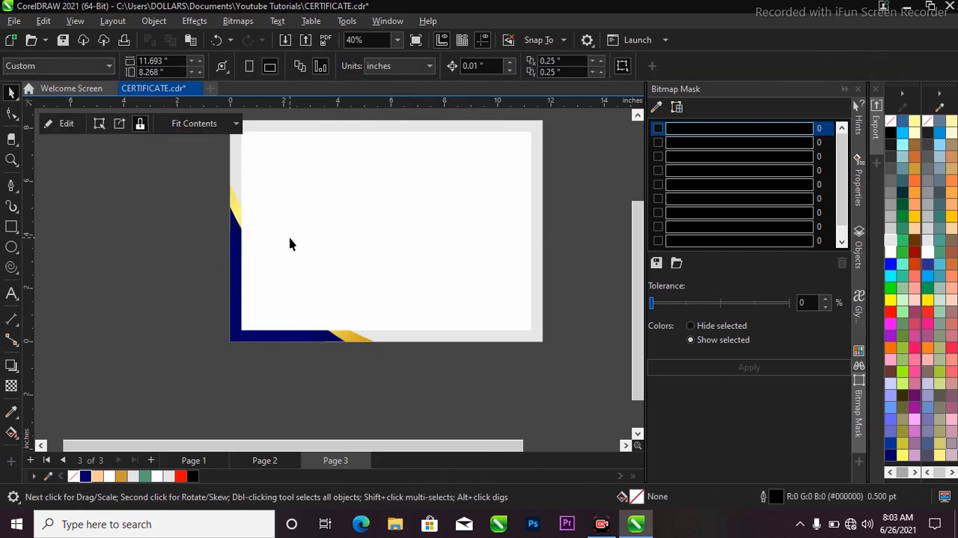
{"action": "left_click", "coordinate": [66, 123]}
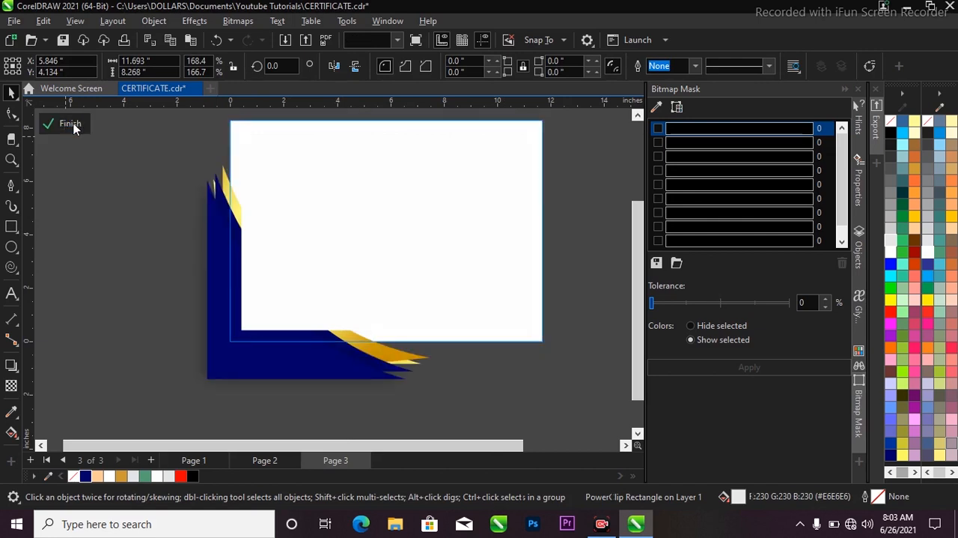
{"action": "left_click", "coordinate": [209, 256]}
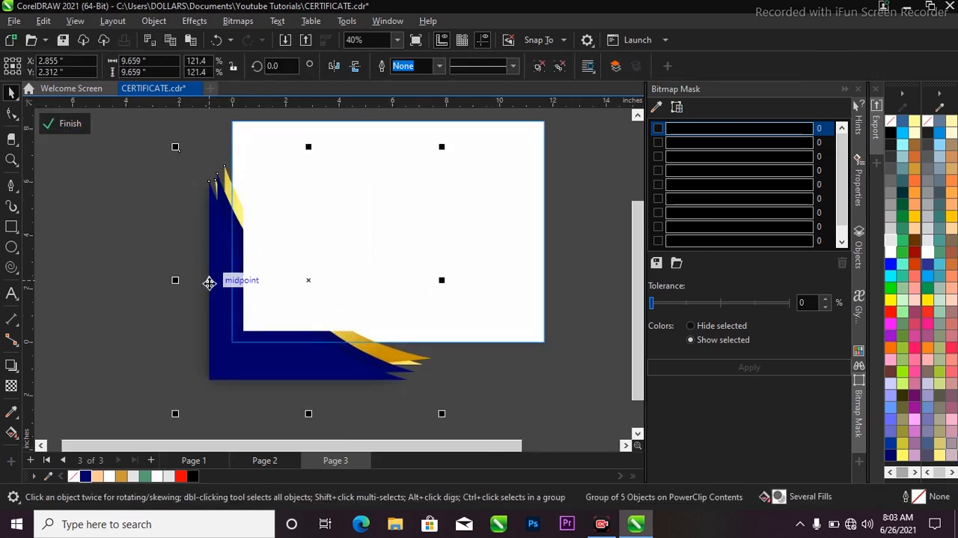
{"action": "key", "text": "shift+Page_Up"}
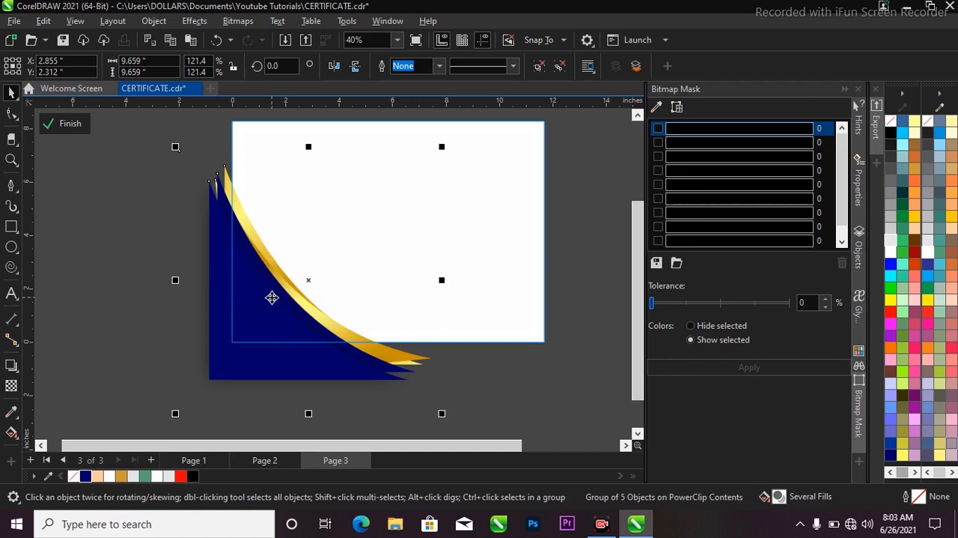
{"action": "scroll", "coordinate": [265, 311], "scroll_direction": "down", "scroll_amount": 1}
{"action": "scroll", "coordinate": [259, 303], "scroll_direction": "up", "scroll_amount": 1}
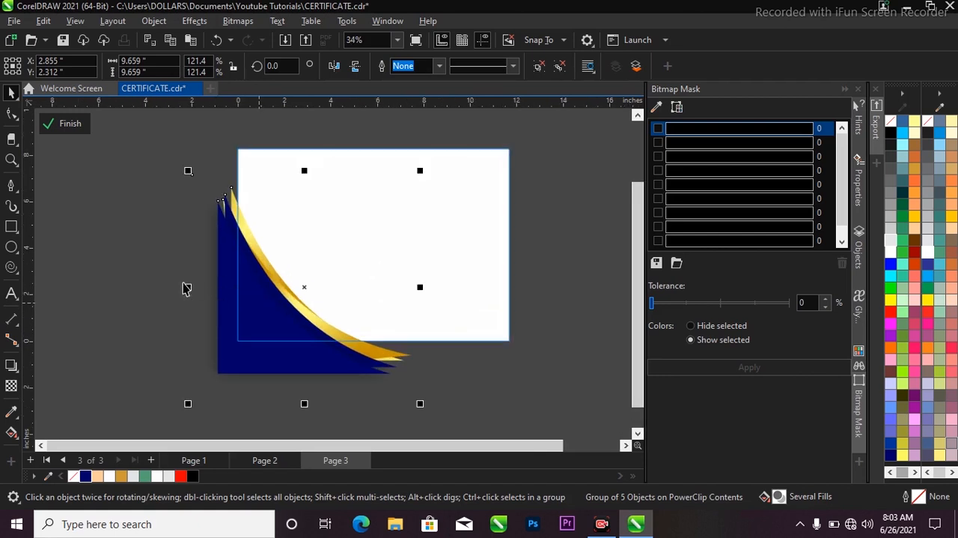
{"action": "left_click", "coordinate": [169, 268], "text": "ctrl"}
{"action": "key", "text": "F2"}
{"action": "left_click_drag", "start_coordinate": [235, 182], "coordinate": [496, 345]}
{"action": "scroll", "coordinate": [406, 360], "scroll_direction": "down", "scroll_amount": 1}
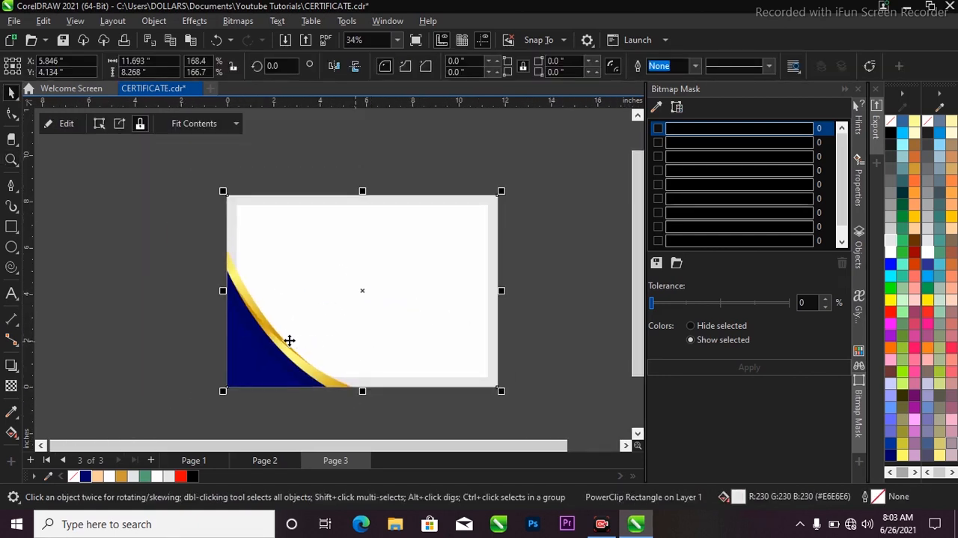
Step: Duplicate the corner group towards the page's upper-right corner and mirror the copy both vertically and horizontally
{"action": "left_click", "coordinate": [252, 333], "text": "ctrl"}
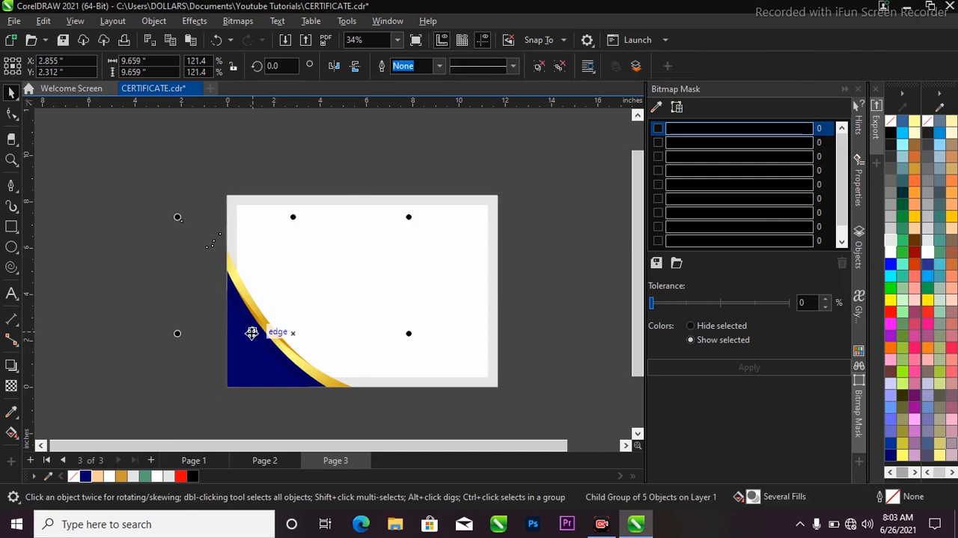
{"action": "scroll", "coordinate": [262, 339], "scroll_direction": "down", "scroll_amount": 1}
{"action": "scroll", "coordinate": [259, 341], "scroll_direction": "up", "scroll_amount": 1}
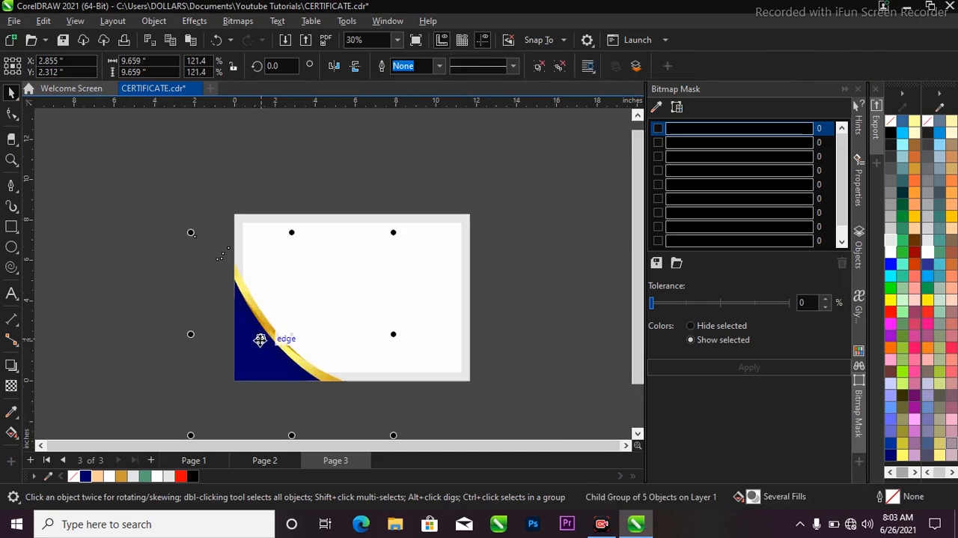
{"action": "left_click_drag", "start_coordinate": [260, 338], "coordinate": [453, 221]}
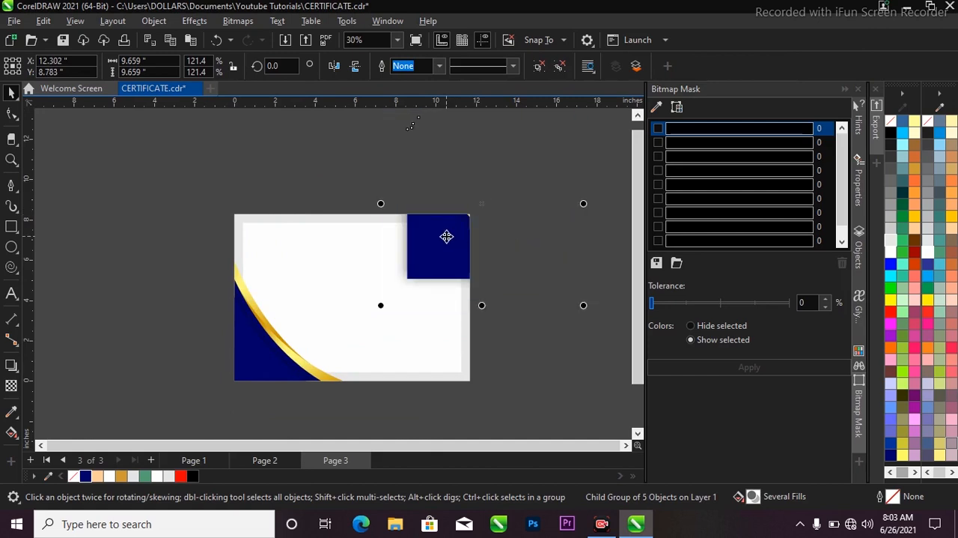
{"action": "left_click", "coordinate": [358, 67]}
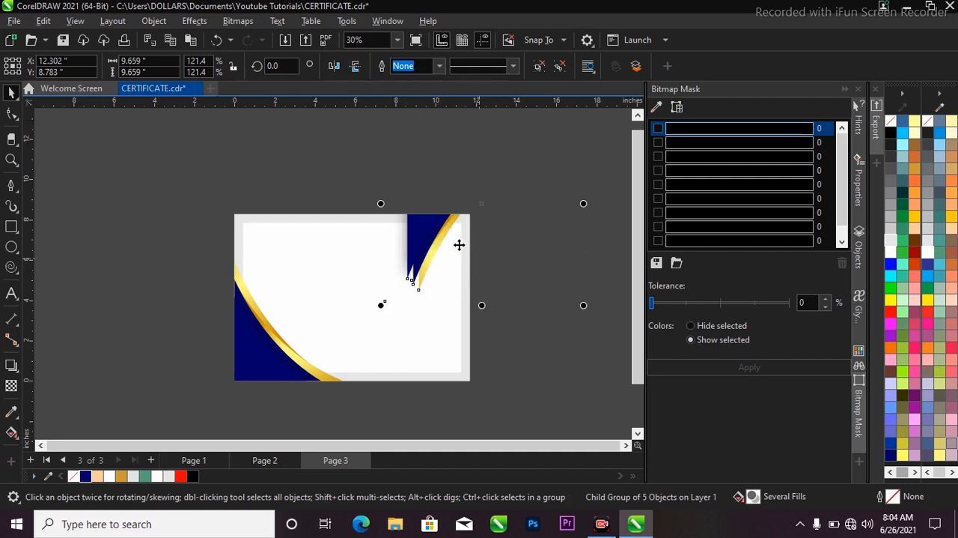
{"action": "left_click", "coordinate": [334, 66]}
Step: Position the mirrored copy over the page's upper-right corner so that it balances the lower-left decoration
{"action": "mouse_move", "coordinate": [481, 207]}
{"action": "left_mouse_down"}
{"action": "mouse_move", "coordinate": [421, 270]}
{"action": "mouse_move", "coordinate": [439, 241]}
{"action": "left_mouse_up"}
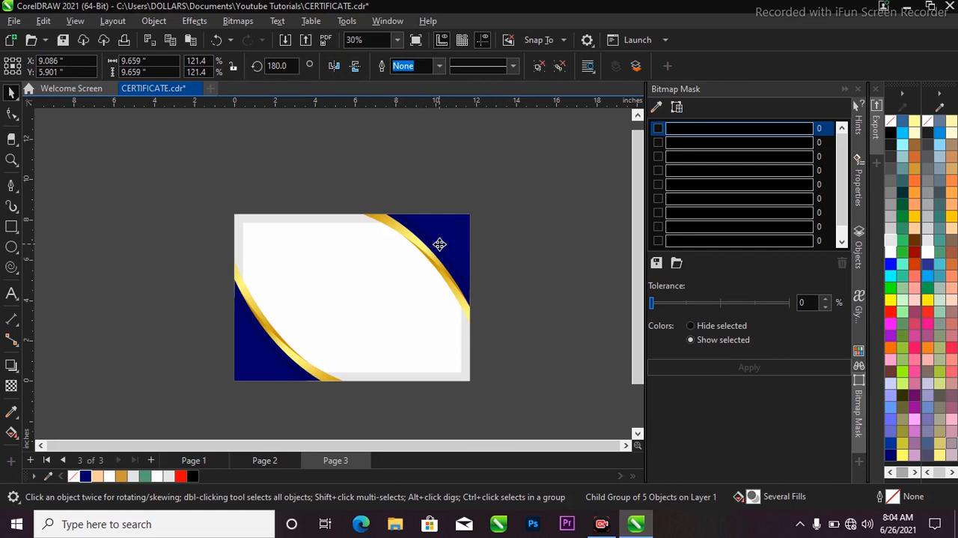
{"action": "scroll", "coordinate": [428, 250], "scroll_direction": "up", "scroll_amount": 1}
{"action": "left_click_drag", "start_coordinate": [426, 250], "coordinate": [425, 250]}
{"action": "scroll", "coordinate": [328, 214], "scroll_direction": "down", "scroll_amount": 2}
{"action": "left_click", "coordinate": [270, 193]}
{"action": "scroll", "coordinate": [278, 254], "scroll_direction": "up", "scroll_amount": 1}
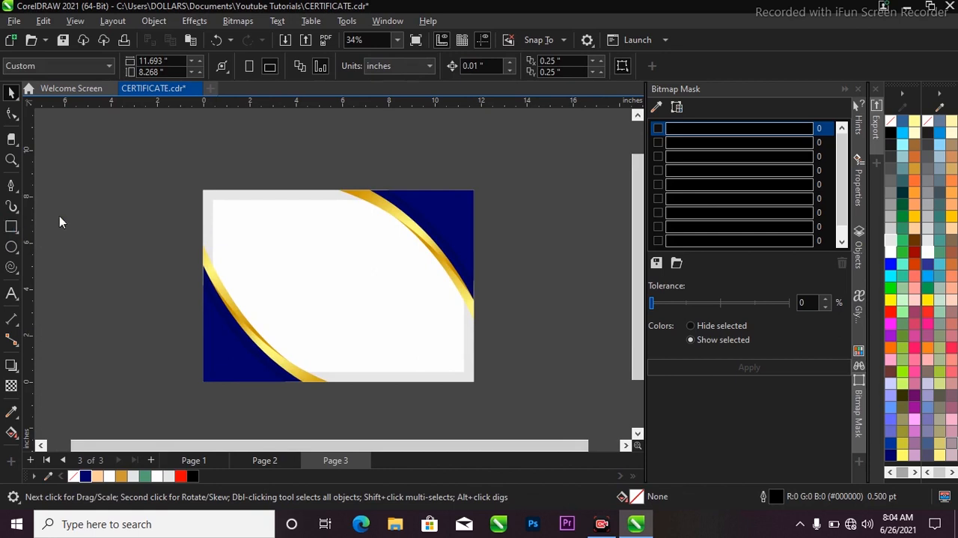
Step: Draw a vertical ribbon rectangle about 1.52 by 4.82 inches over the upper-right decoration, extending above the page's top edge
{"action": "key", "text": "F6"}
{"action": "left_click_drag", "start_coordinate": [401, 161], "coordinate": [451, 278]}
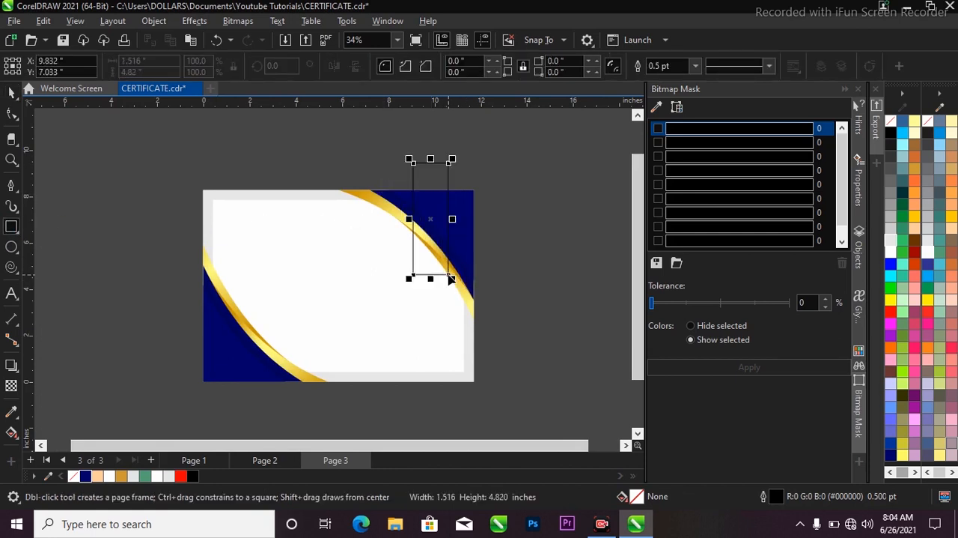
{"action": "scroll", "coordinate": [428, 251], "scroll_direction": "up", "scroll_amount": 2}
{"action": "key", "text": "space"}
{"action": "mouse_move", "coordinate": [436, 241]}
{"action": "left_mouse_down"}
{"action": "mouse_move", "coordinate": [417, 267]}
{"action": "mouse_move", "coordinate": [426, 253]}
{"action": "left_mouse_up"}
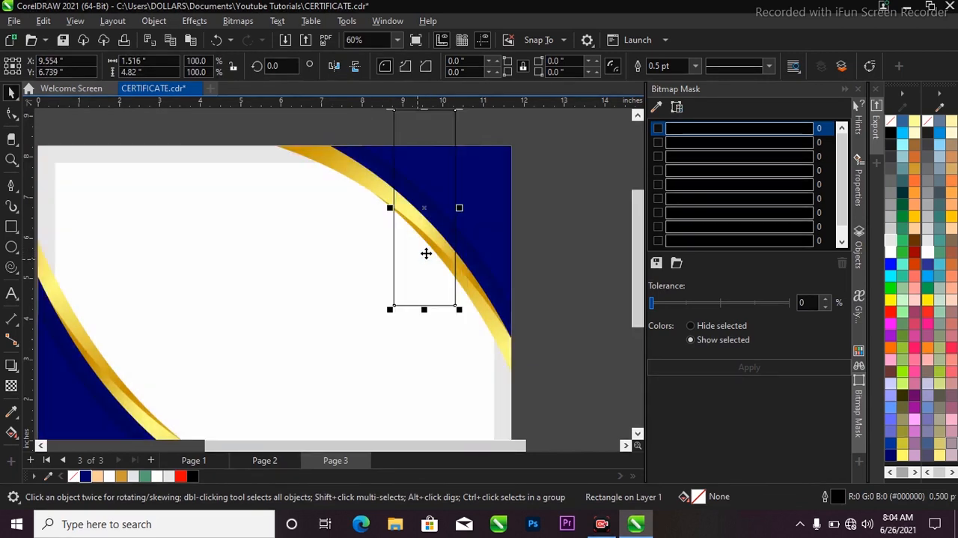
Step: Fill the ribbon rectangle with Deep Navy Blue and set its outline to None
{"action": "scroll", "coordinate": [426, 253], "scroll_direction": "up", "scroll_amount": 1}
{"action": "left_click", "coordinate": [87, 476]}
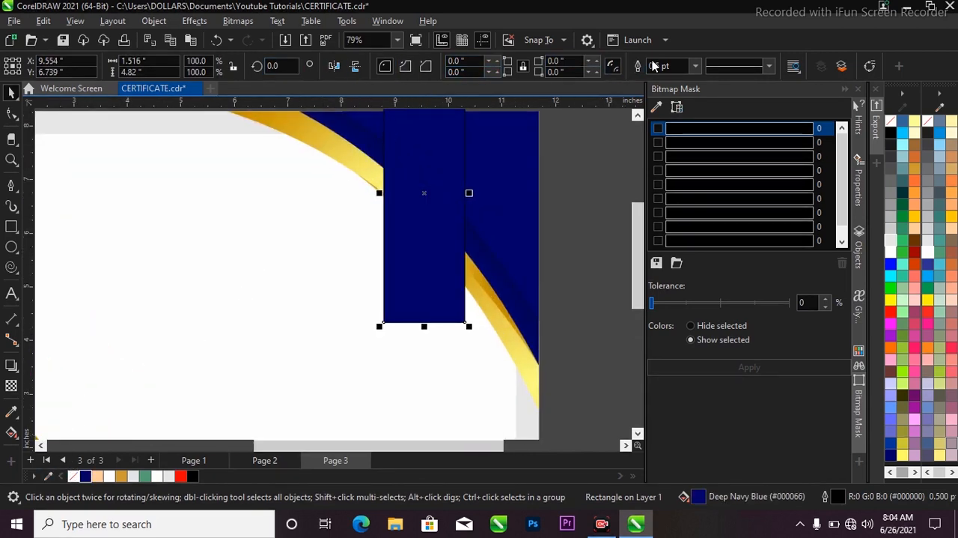
{"action": "left_click", "coordinate": [696, 66]}
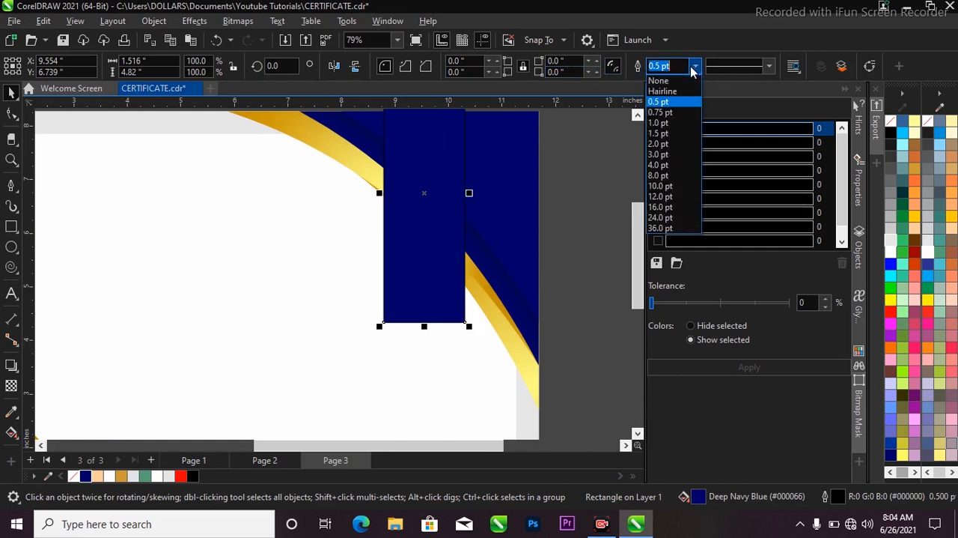
{"action": "left_click", "coordinate": [682, 82]}
{"action": "scroll", "coordinate": [479, 307], "scroll_direction": "down", "scroll_amount": 2}
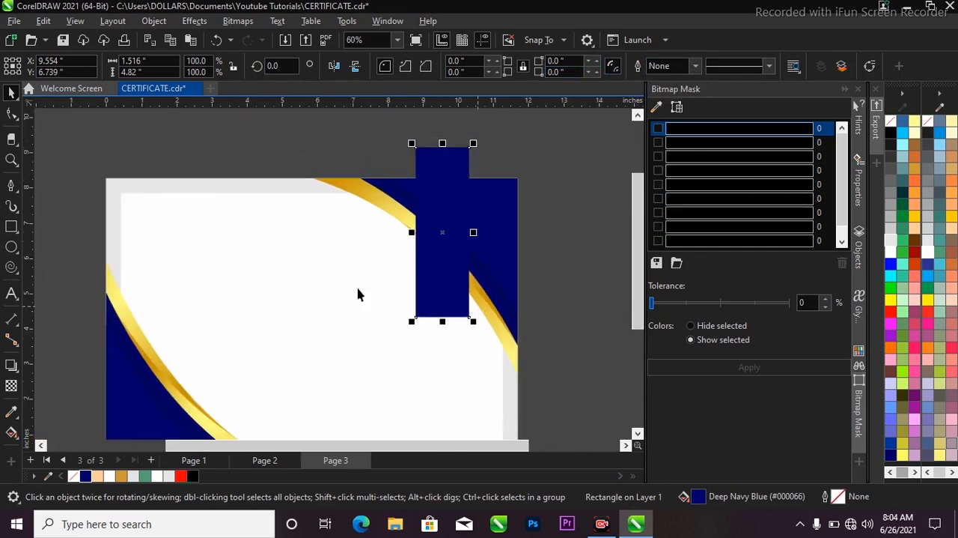
Step: Apply a drop shadow with 50 opacity and 15 feathering to the navy ribbon, running from its top edge to its bottom
{"action": "left_click", "coordinate": [11, 365]}
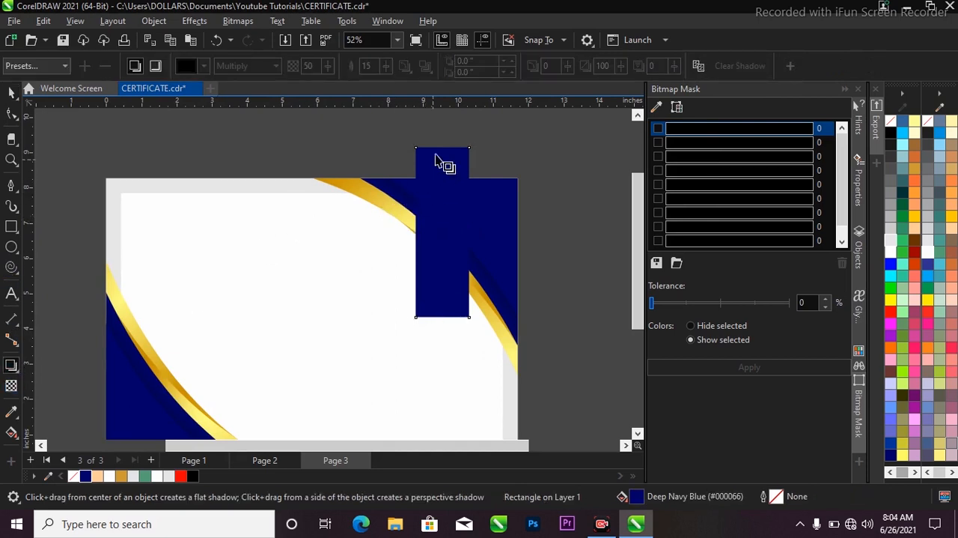
{"action": "left_click_drag", "start_coordinate": [443, 147], "coordinate": [441, 315]}
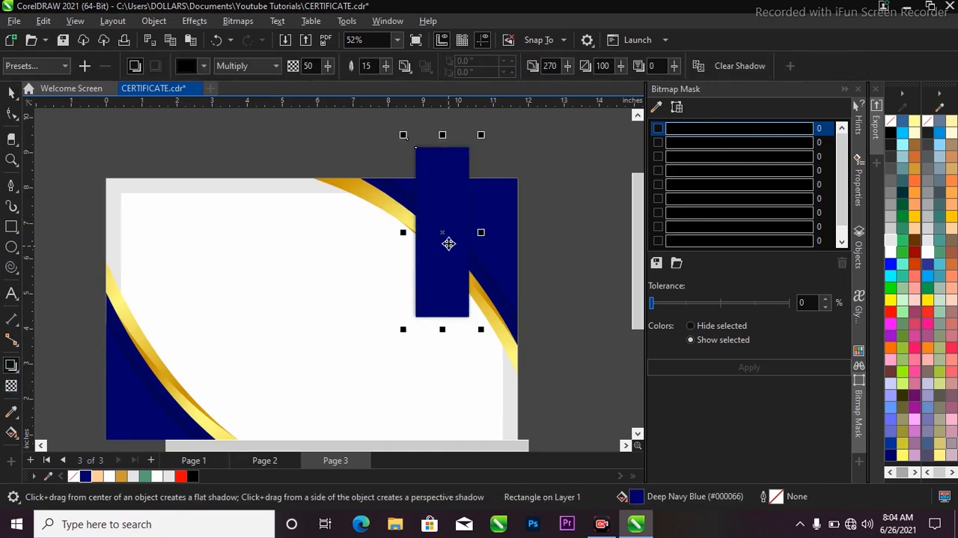
{"action": "key", "text": "space"}
Step: PowerClip the shadowed navy ribbon inside the grey background rectangle
{"action": "right_click", "coordinate": [447, 242]}
{"action": "left_click", "coordinate": [493, 299]}
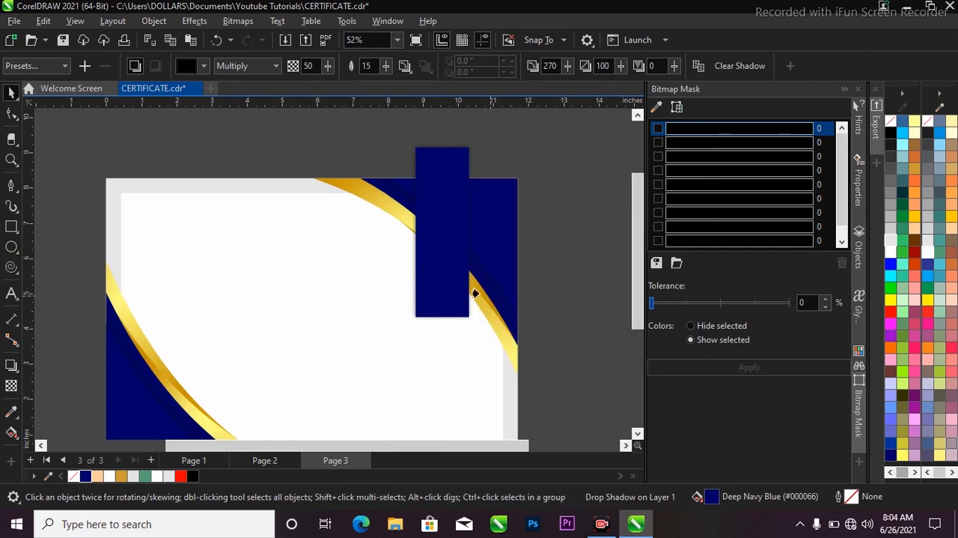
{"action": "left_click", "coordinate": [355, 192]}
{"action": "left_click", "coordinate": [406, 147]}
{"action": "scroll", "coordinate": [452, 242], "scroll_direction": "down", "scroll_amount": 1}
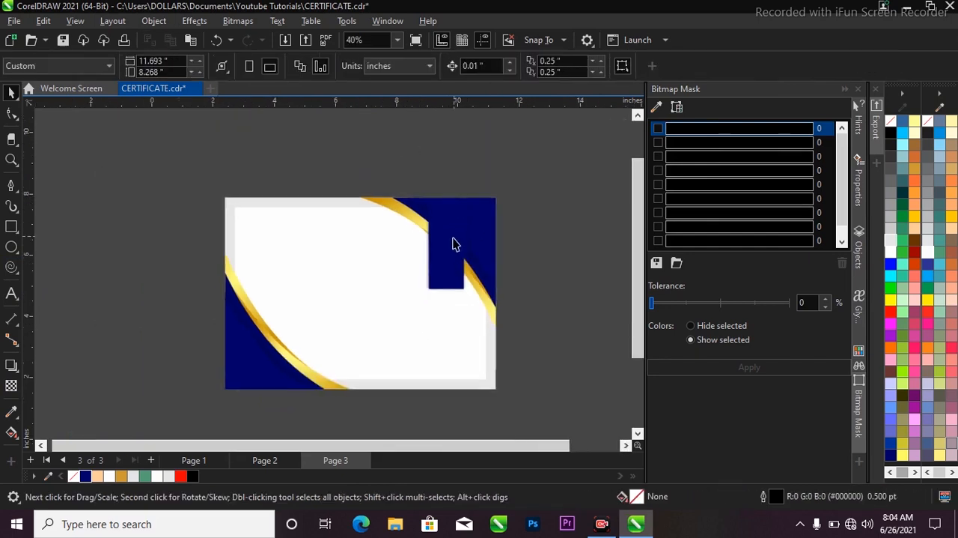
Step: Narrow the clipped navy ribbon to about 1.39 inches and reposition it over the upper-right curve at about X 9.94, Y 6.64 inches
{"action": "left_click", "coordinate": [449, 242], "text": "ctrl"}
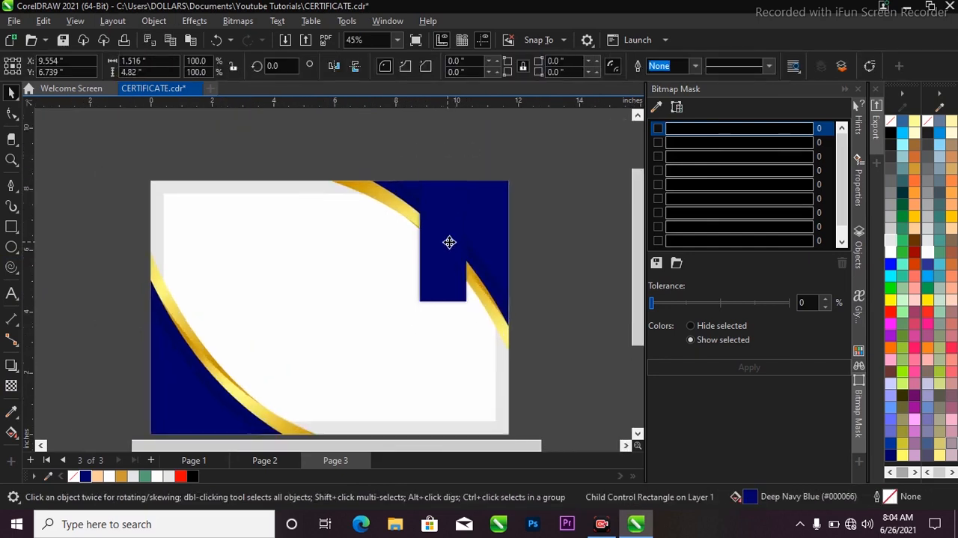
{"action": "left_click_drag", "start_coordinate": [449, 242], "coordinate": [457, 243]}
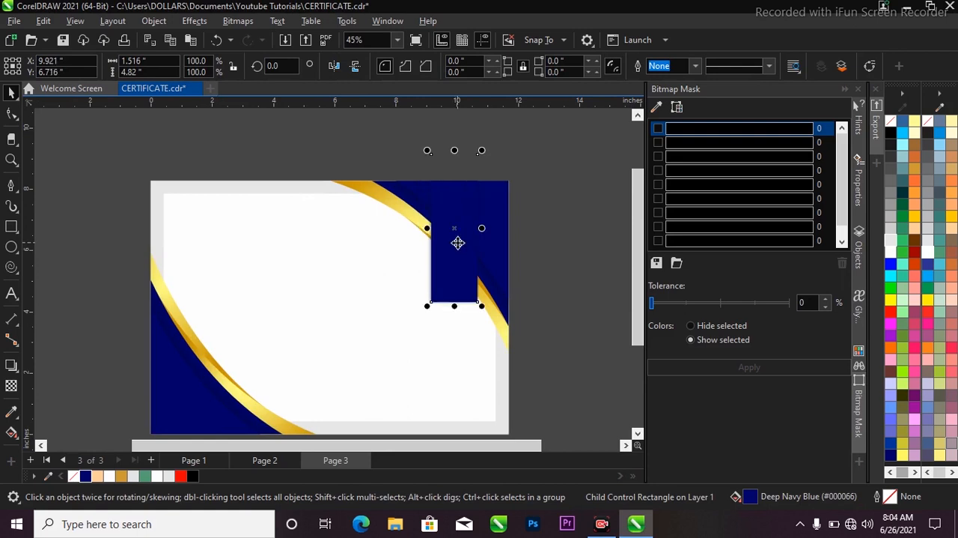
{"action": "scroll", "coordinate": [458, 220], "scroll_direction": "up", "scroll_amount": 1}
{"action": "scroll", "coordinate": [458, 236], "scroll_direction": "up", "scroll_amount": 1}
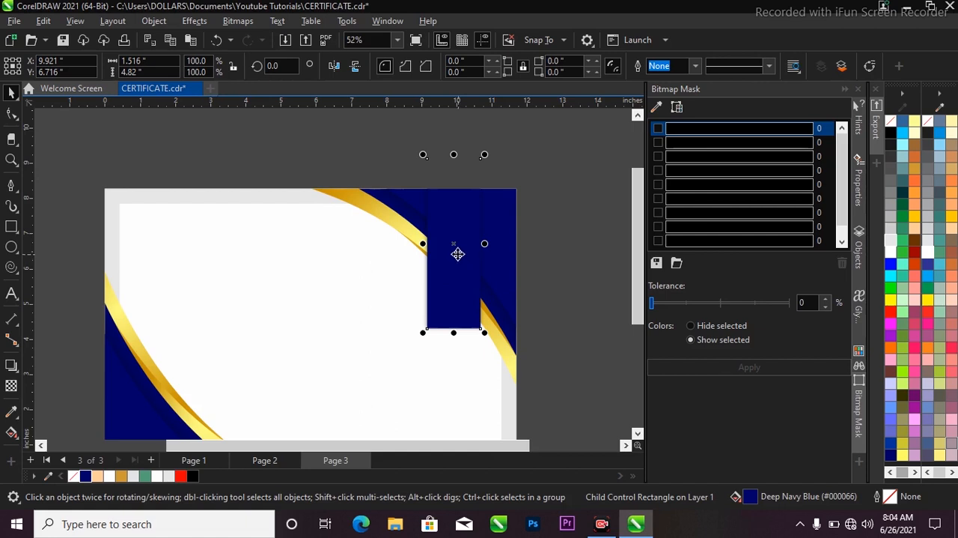
{"action": "scroll", "coordinate": [457, 253], "scroll_direction": "up", "scroll_amount": 3}
{"action": "left_click_drag", "start_coordinate": [449, 252], "coordinate": [499, 229]}
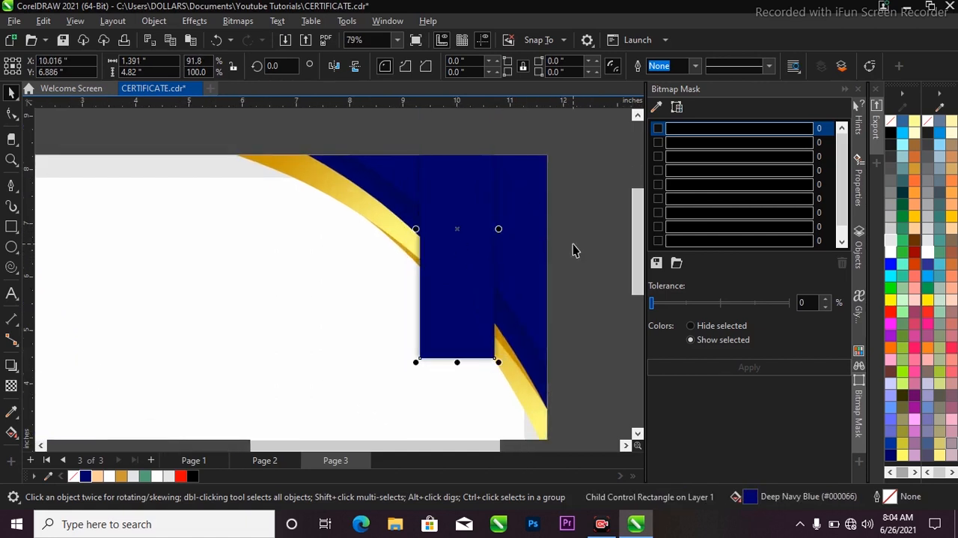
{"action": "left_click_drag", "start_coordinate": [453, 286], "coordinate": [450, 295]}
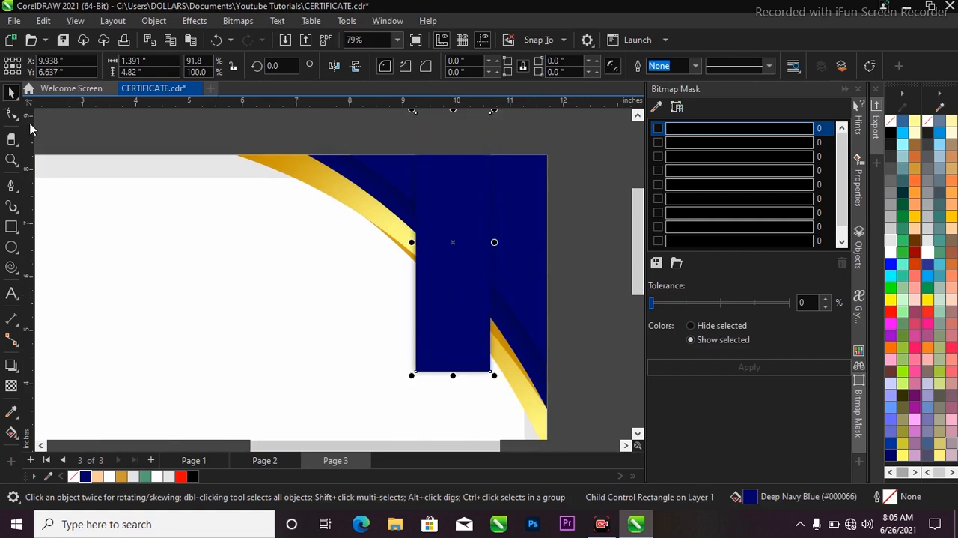
Step: Convert the ribbon to curves, add a node at the middle of its bottom edge, and raise it about 0.6 inch to form a notch
{"action": "left_click", "coordinate": [11, 112]}
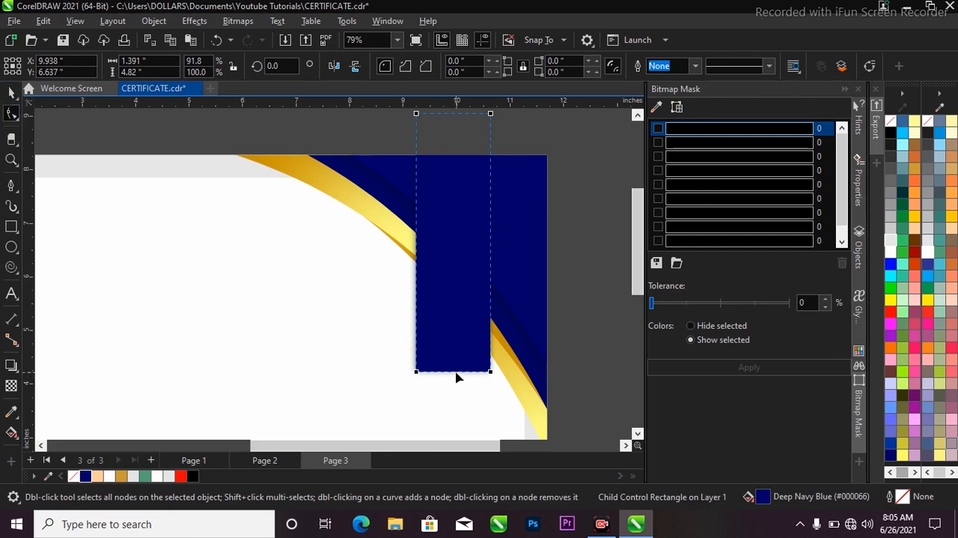
{"action": "key", "text": "ctrl+q"}
{"action": "scroll", "coordinate": [457, 378], "scroll_direction": "up", "scroll_amount": 2}
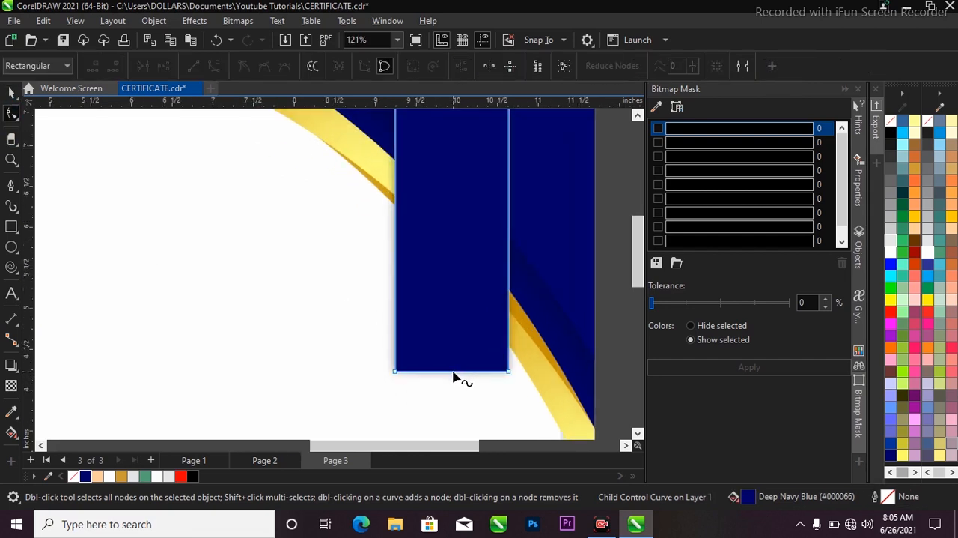
{"action": "double_click", "coordinate": [453, 371]}
{"action": "left_click_drag", "start_coordinate": [453, 371], "coordinate": [452, 322]}
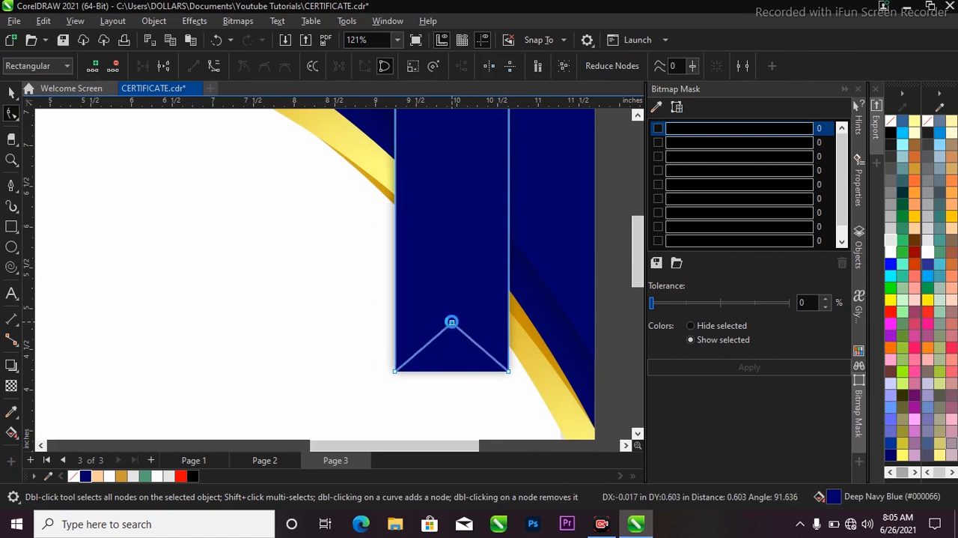
Step: Copy the MATOYEH heading, the institute name and the address text from Page 2 and paste them onto Page 3
{"action": "key", "text": "space"}
{"action": "scroll", "coordinate": [427, 312], "scroll_direction": "down", "scroll_amount": 3}
{"action": "left_click", "coordinate": [517, 305]}
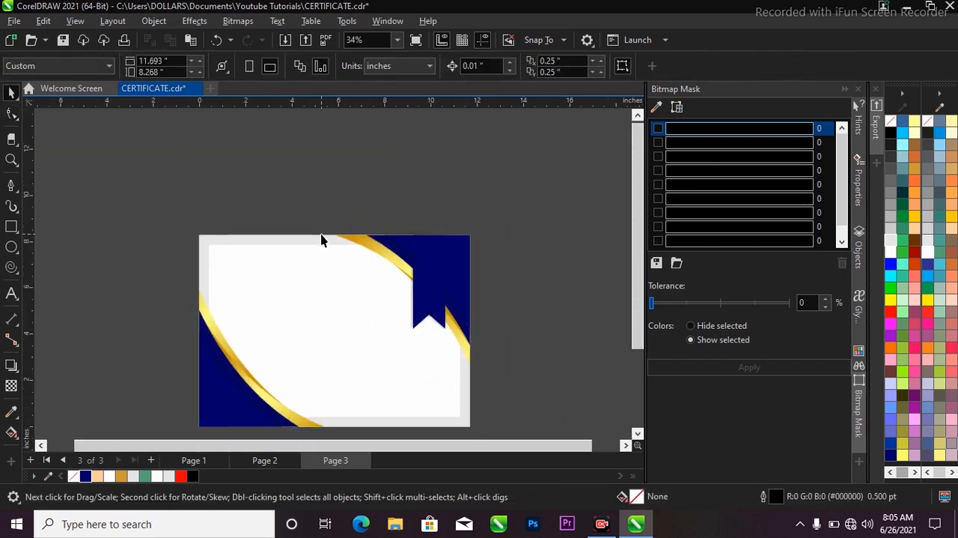
{"action": "scroll", "coordinate": [252, 317], "scroll_direction": "down", "scroll_amount": 2}
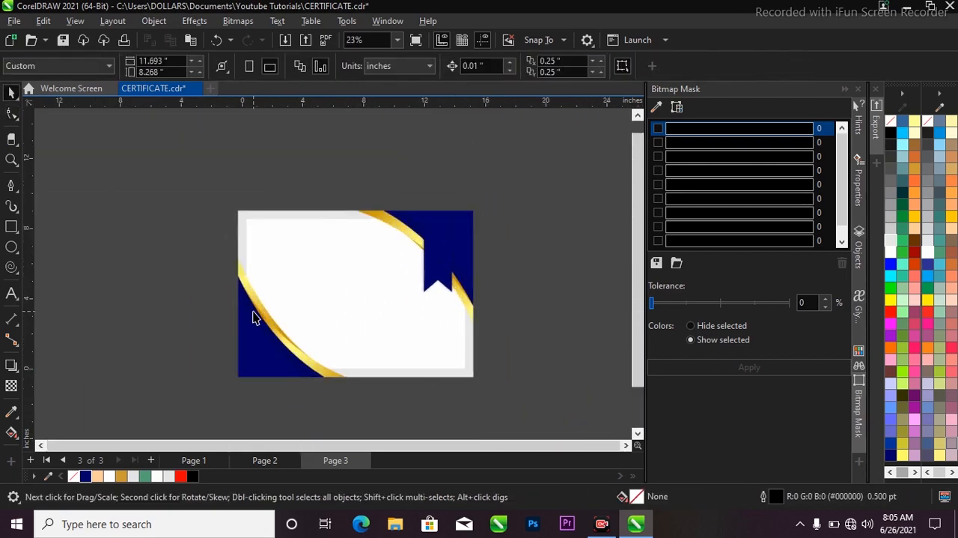
{"action": "left_click", "coordinate": [275, 461]}
{"action": "scroll", "coordinate": [327, 241], "scroll_direction": "up", "scroll_amount": 2}
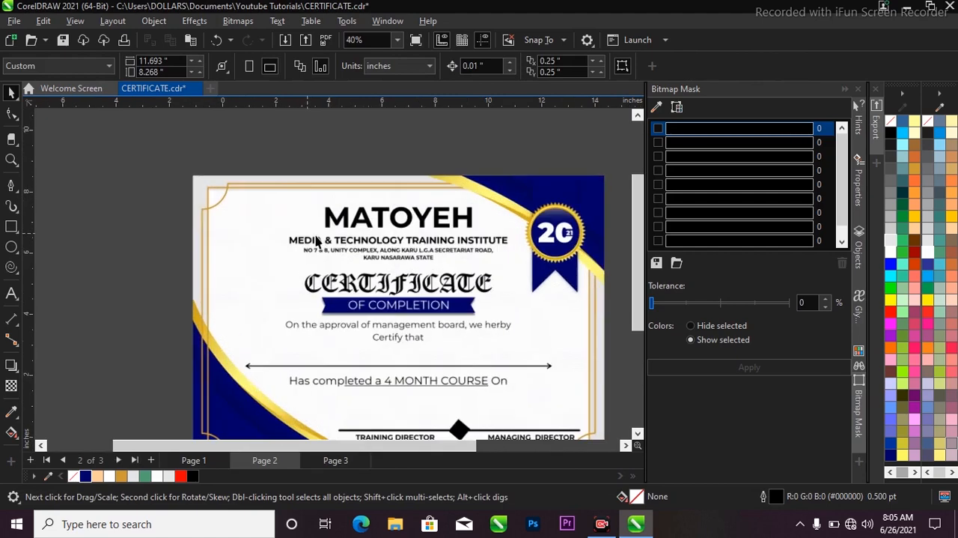
{"action": "left_click_drag", "start_coordinate": [248, 149], "coordinate": [541, 270]}
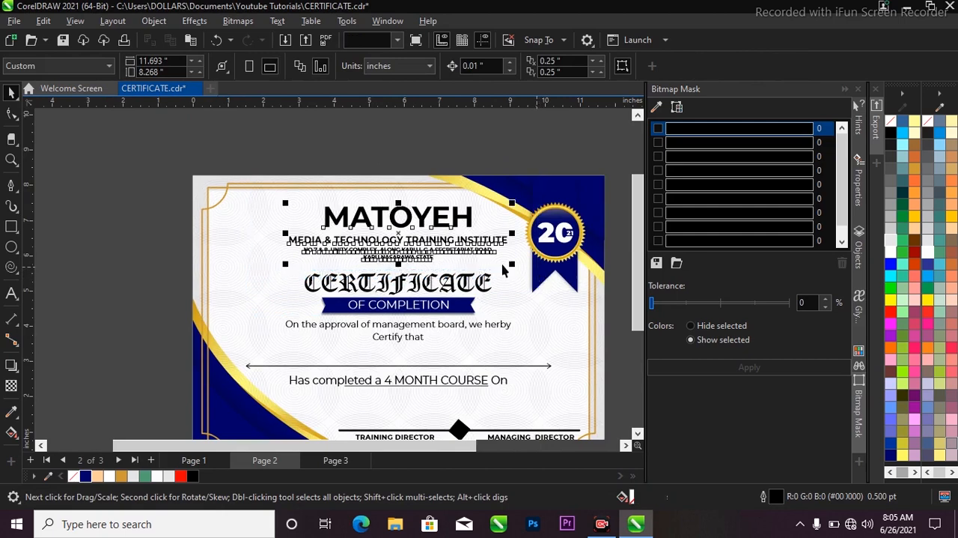
{"action": "scroll", "coordinate": [412, 233], "scroll_direction": "up", "scroll_amount": 1}
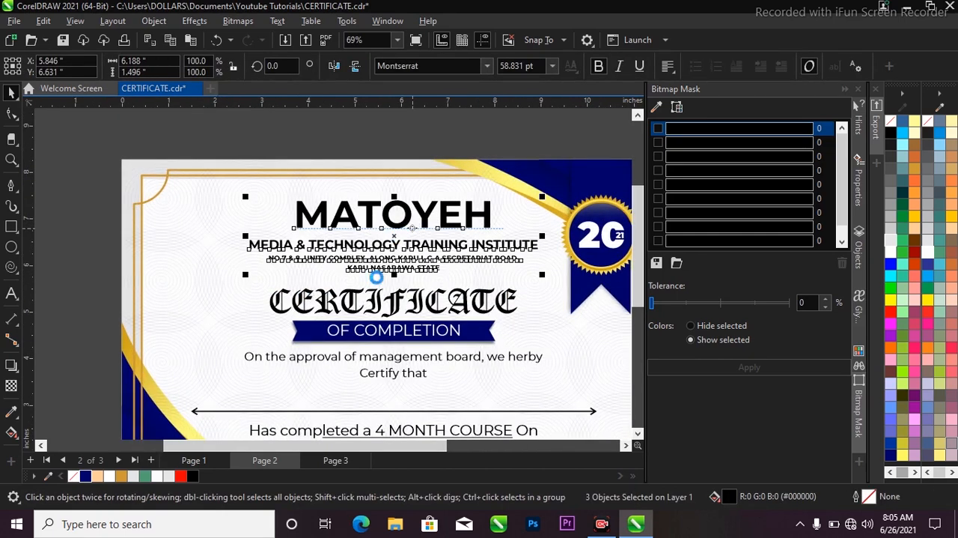
{"action": "left_click", "coordinate": [335, 461]}
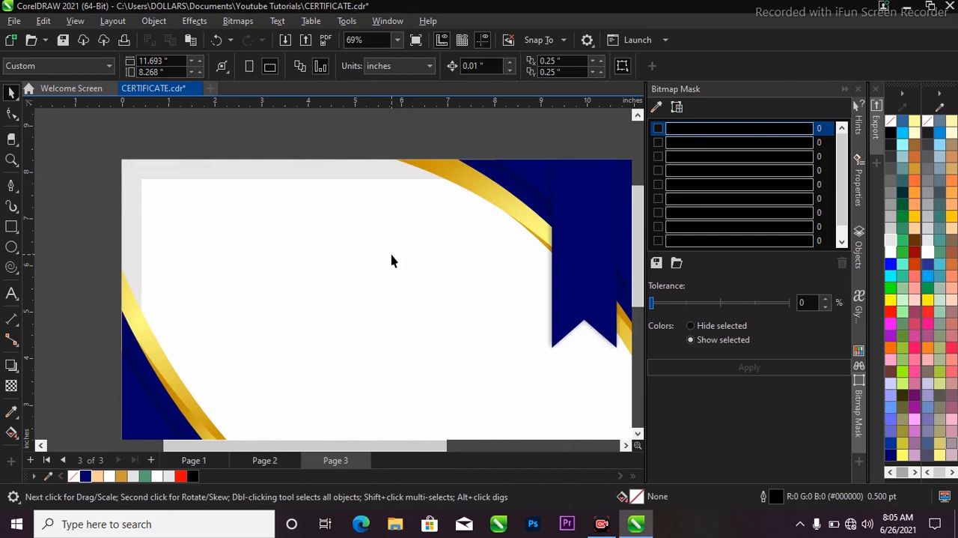
{"action": "key", "text": "ctrl+v"}
{"action": "scroll", "coordinate": [421, 244], "scroll_direction": "down", "scroll_amount": 1}
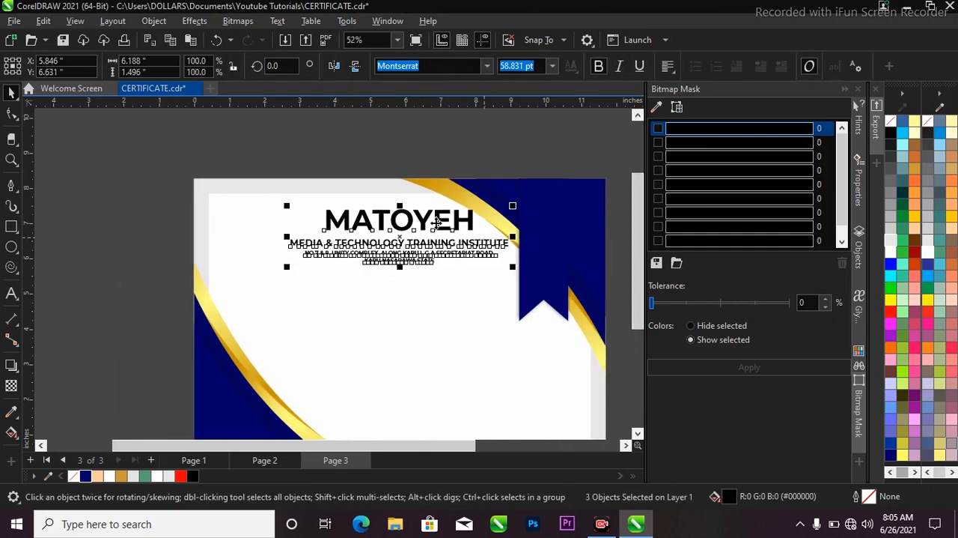
{"action": "scroll", "coordinate": [438, 222], "scroll_direction": "down", "scroll_amount": 2}
{"action": "scroll", "coordinate": [449, 228], "scroll_direction": "up", "scroll_amount": 1}
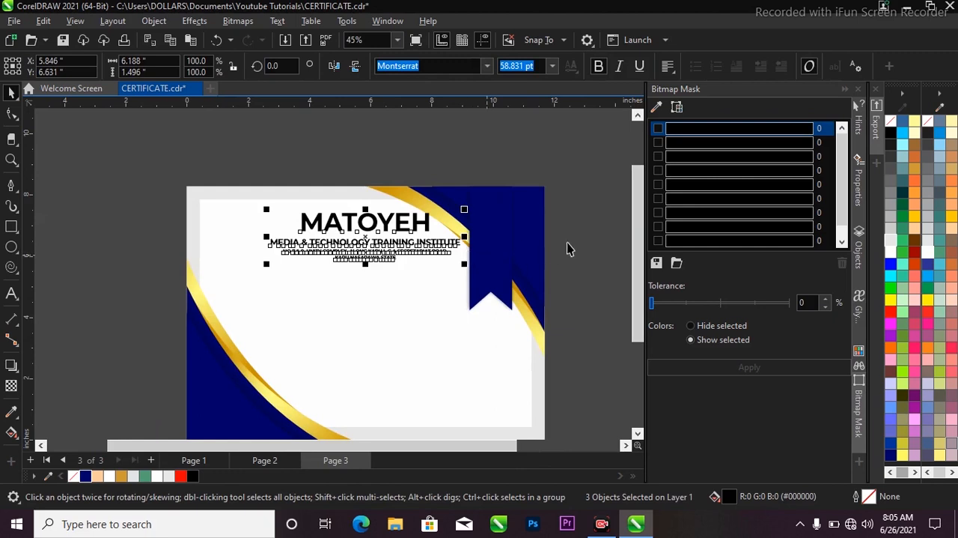
Step: Move the upper-right gold and navy curve group up and outward to about X 9.44, Y 5.93 inches
{"action": "left_click", "coordinate": [530, 232], "text": "ctrl"}
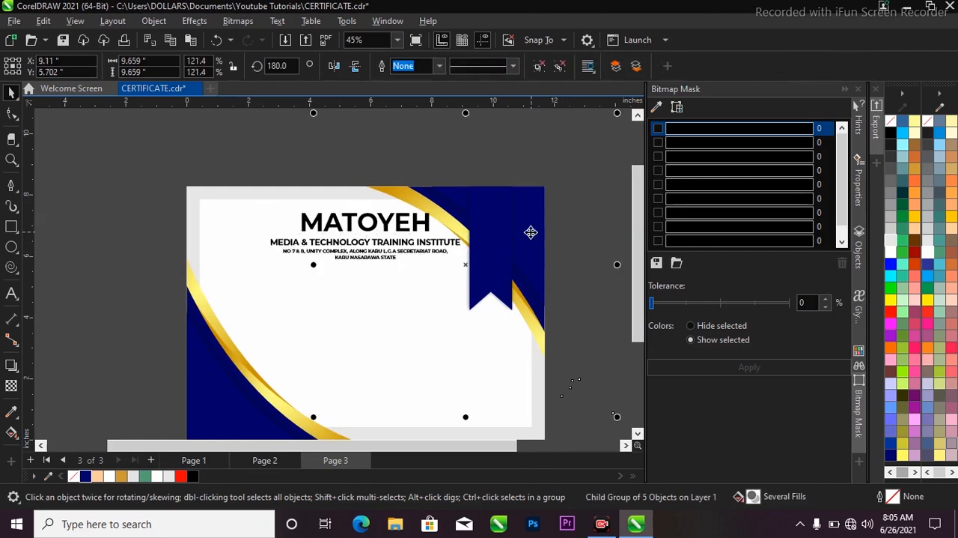
{"action": "scroll", "coordinate": [481, 241], "scroll_direction": "down", "scroll_amount": 1}
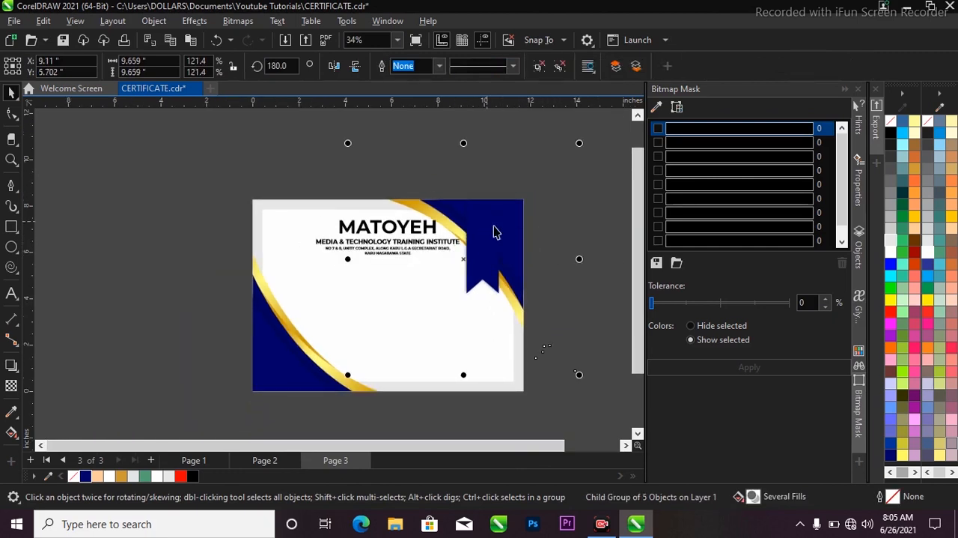
{"action": "left_click_drag", "start_coordinate": [466, 255], "coordinate": [468, 260]}
{"action": "scroll", "coordinate": [476, 261], "scroll_direction": "up", "scroll_amount": 1}
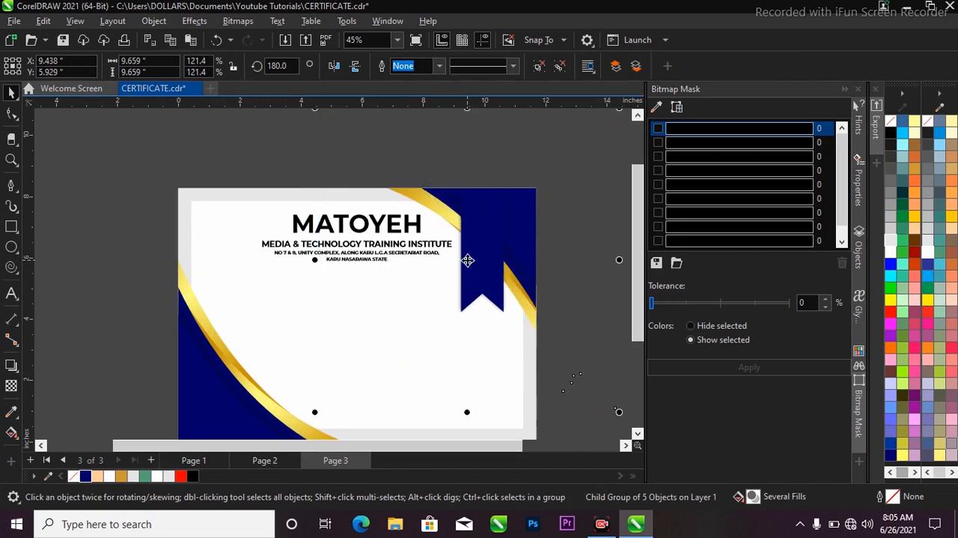
{"action": "left_click", "coordinate": [473, 269], "text": "ctrl"}
{"action": "scroll", "coordinate": [502, 244], "scroll_direction": "down", "scroll_amount": 1}
{"action": "left_click", "coordinate": [566, 248]}
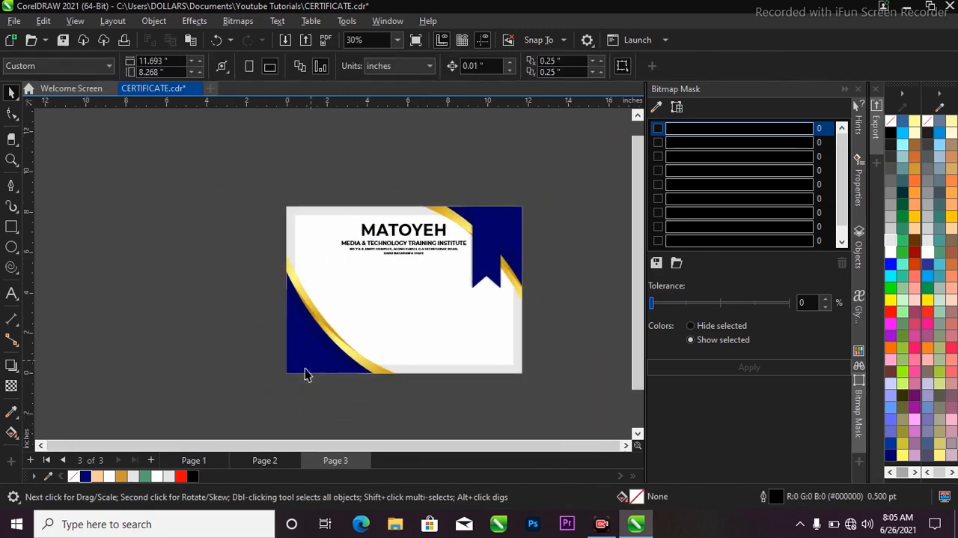
Step: Copy the CERTIFICATE title, the OF COMPLETION text and its navy banner from Page 2 onto Page 3
{"action": "left_click", "coordinate": [272, 458]}
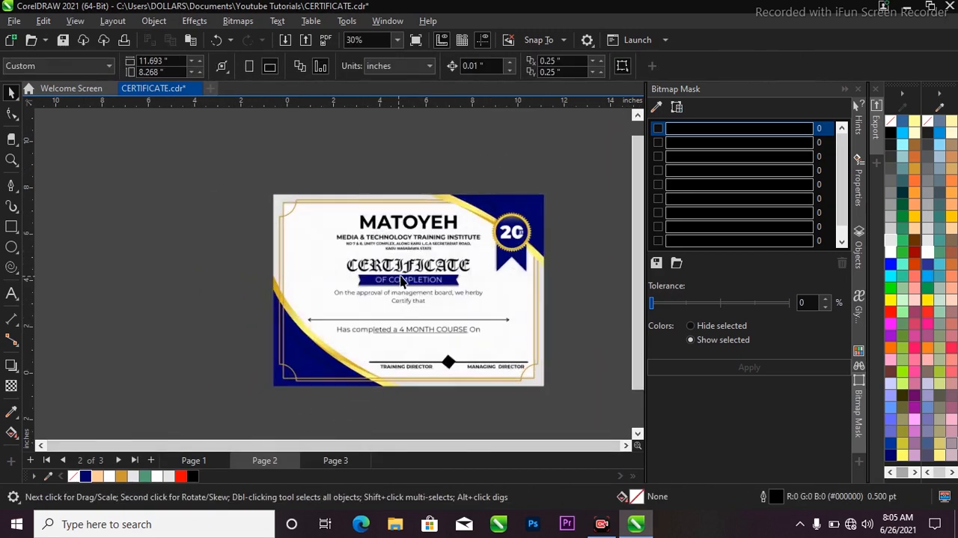
{"action": "scroll", "coordinate": [403, 280], "scroll_direction": "up", "scroll_amount": 2}
{"action": "left_click", "coordinate": [408, 266]}
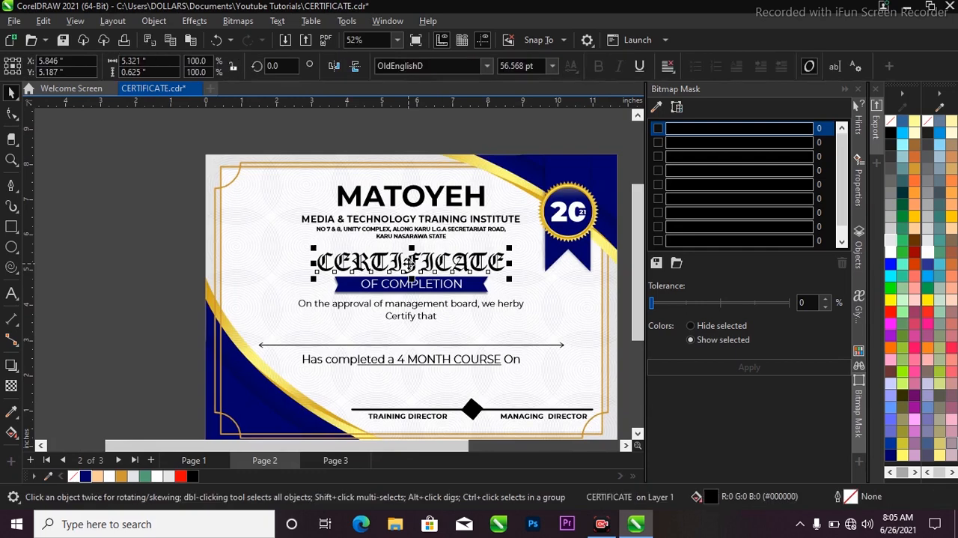
{"action": "left_click", "coordinate": [437, 292], "text": "shift"}
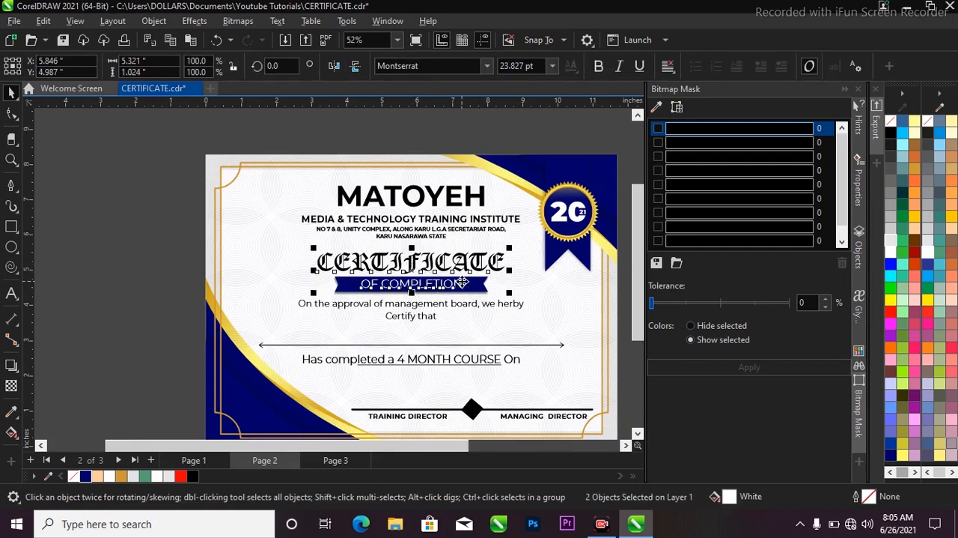
{"action": "left_click", "coordinate": [477, 289], "text": "shift"}
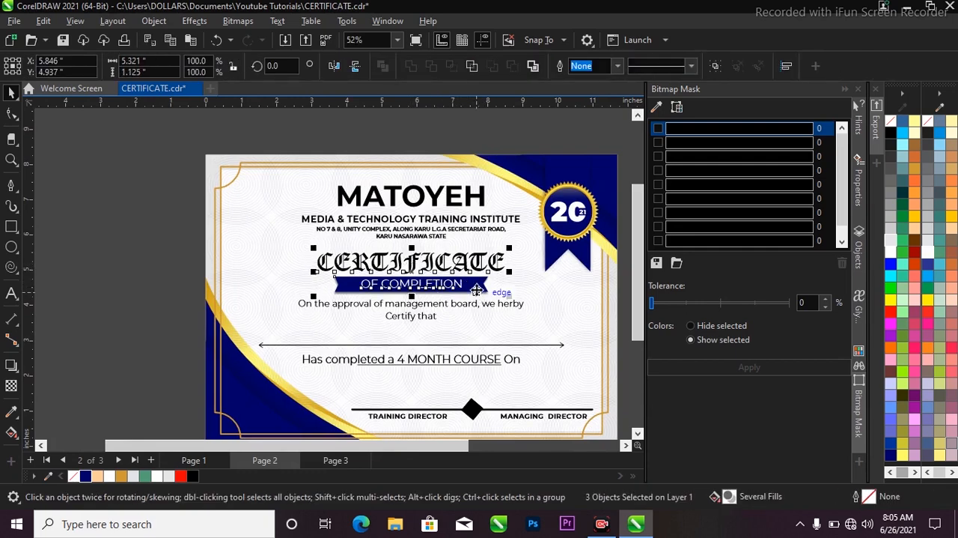
{"action": "left_click", "coordinate": [341, 459]}
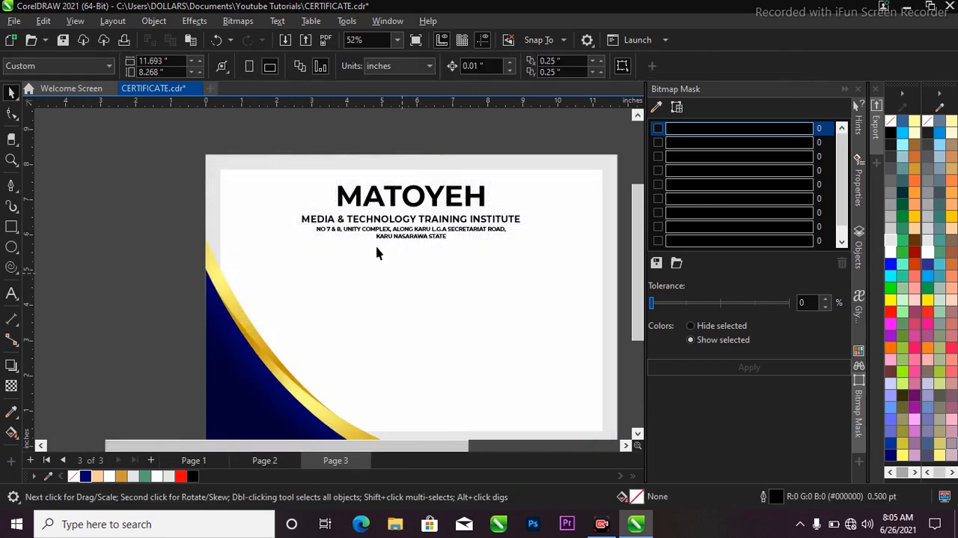
{"action": "key", "text": "ctrl+v"}
{"action": "scroll", "coordinate": [404, 265], "scroll_direction": "up", "scroll_amount": 1}
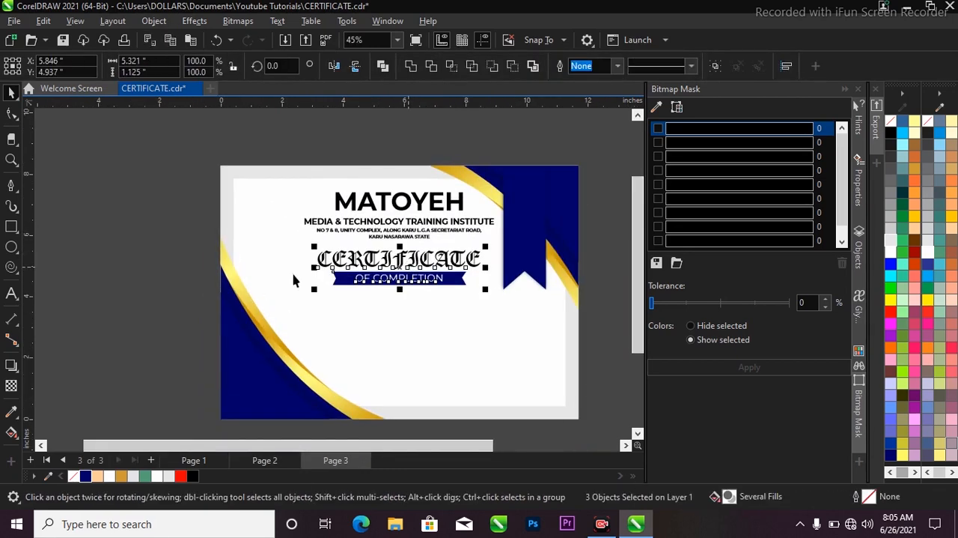
{"action": "left_click", "coordinate": [176, 267]}
{"action": "scroll", "coordinate": [439, 264], "scroll_direction": "up", "scroll_amount": 3}
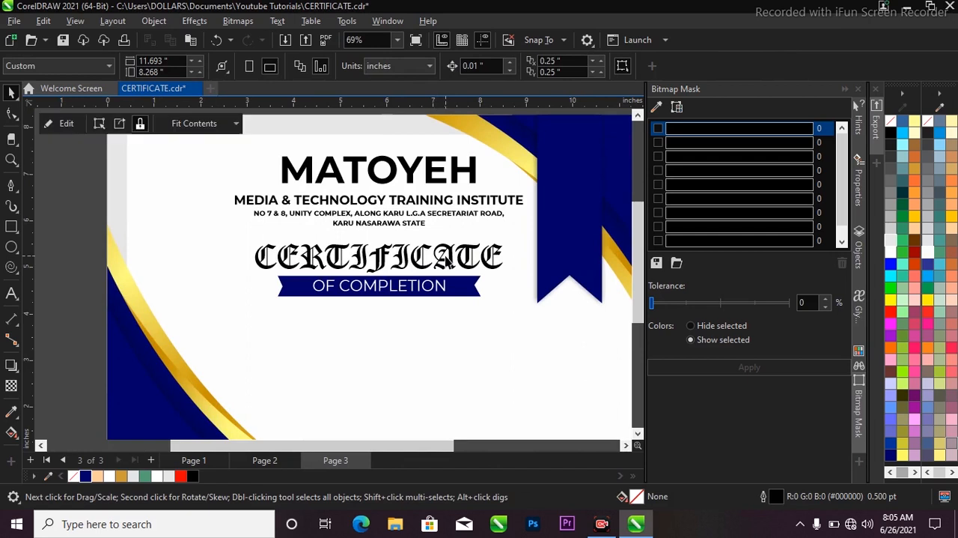
Step: Examine the fonts of the CERTIFICATE and OF COMPLETION texts and review the whole certificate layout on Page 3
{"action": "left_click", "coordinate": [448, 262]}
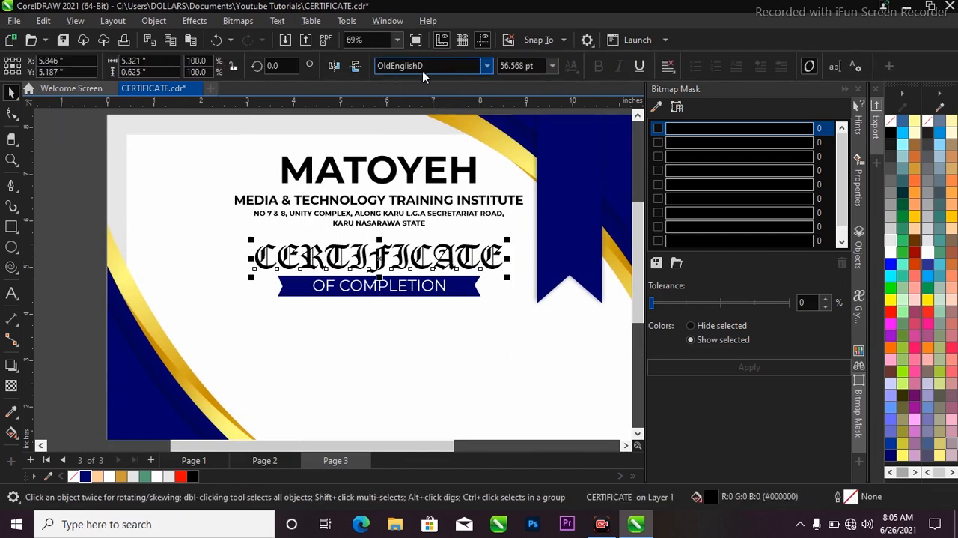
{"action": "left_click", "coordinate": [396, 290]}
{"action": "scroll", "coordinate": [411, 289], "scroll_direction": "up", "scroll_amount": 2}
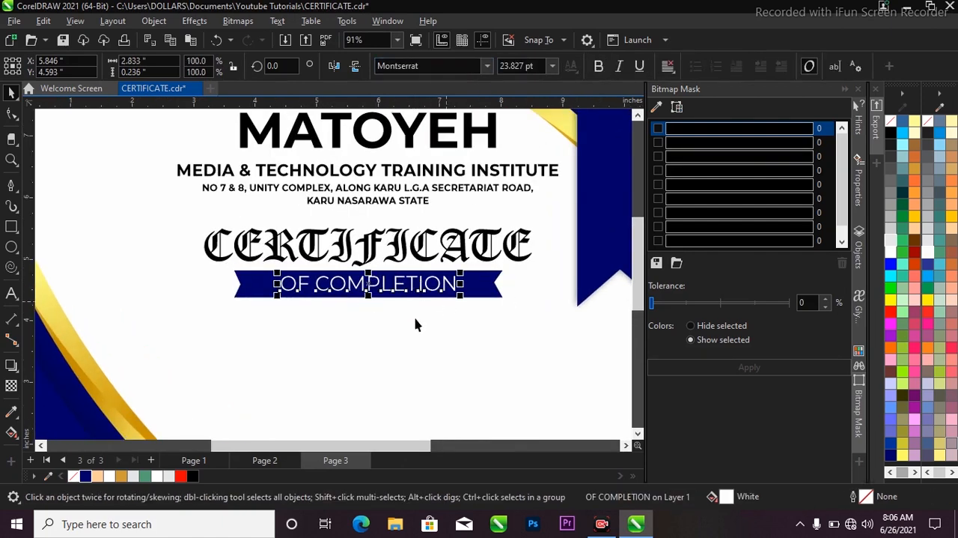
{"action": "scroll", "coordinate": [342, 317], "scroll_direction": "down", "scroll_amount": 2}
{"action": "scroll", "coordinate": [287, 219], "scroll_direction": "down", "scroll_amount": 2}
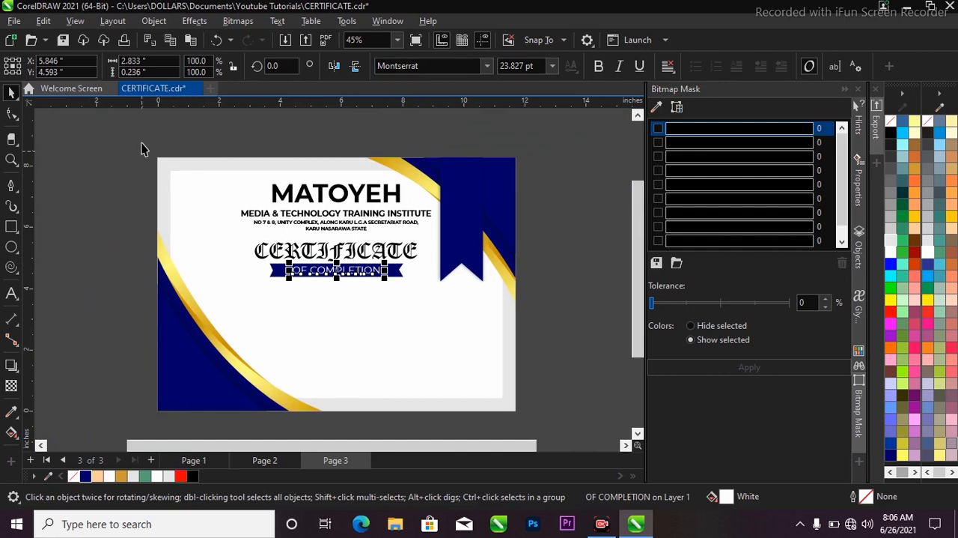
{"action": "left_click_drag", "start_coordinate": [142, 142], "coordinate": [522, 420]}
{"action": "left_click", "coordinate": [576, 244]}
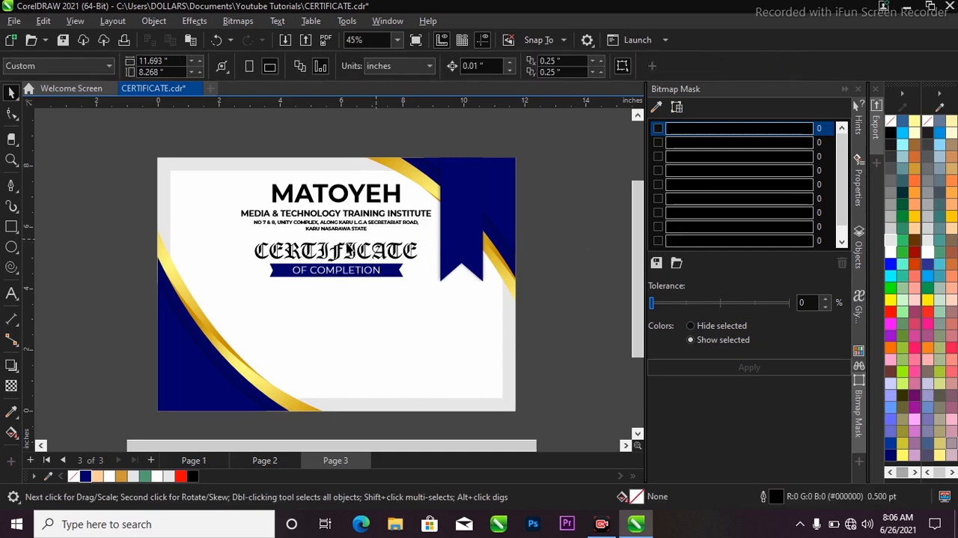
{"action": "key", "text": "z"}
{"action": "left_click_drag", "start_coordinate": [142, 155], "coordinate": [535, 417]}
{"action": "key", "text": "space"}
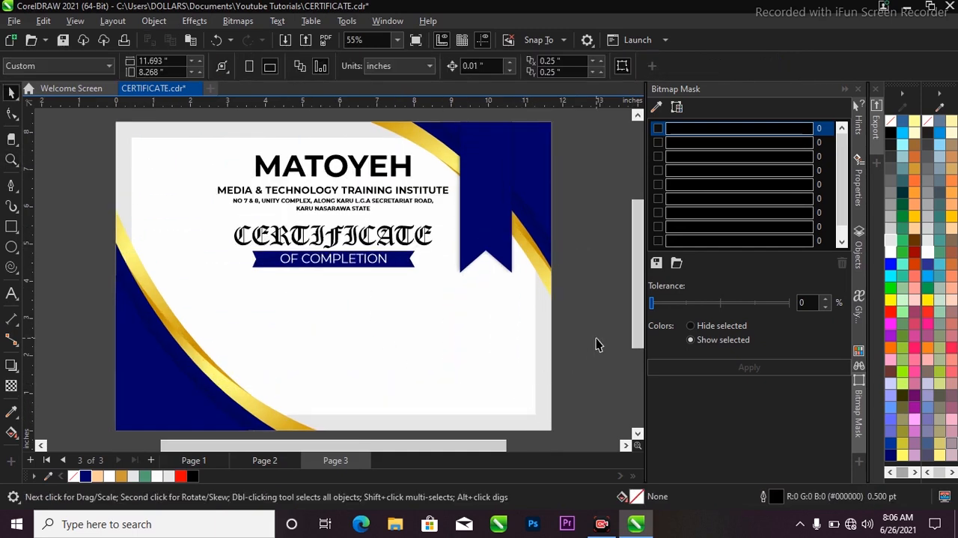
{"action": "scroll", "coordinate": [428, 268], "scroll_direction": "down", "scroll_amount": 1}
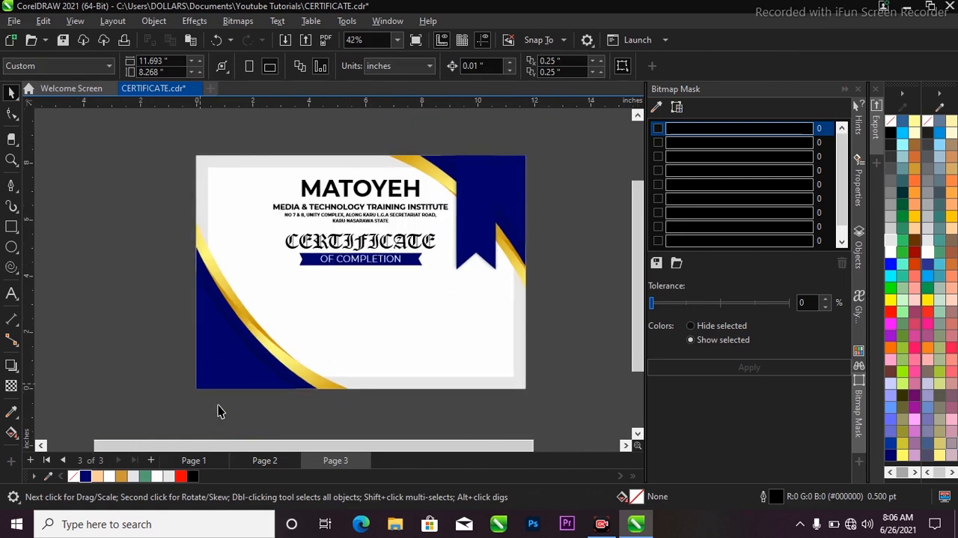
Step: Copy the "Has completed a 4 MONTH COURSE On" line from Page 2 and paste it onto Page 3
{"action": "left_click", "coordinate": [276, 461]}
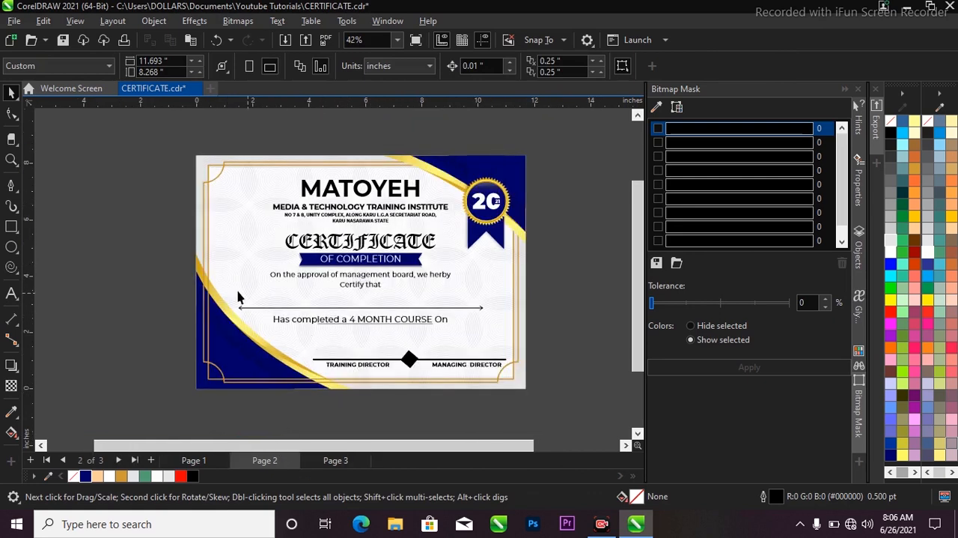
{"action": "left_click_drag", "start_coordinate": [172, 289], "coordinate": [540, 347]}
{"action": "left_click", "coordinate": [588, 315]}
{"action": "left_click", "coordinate": [433, 321]}
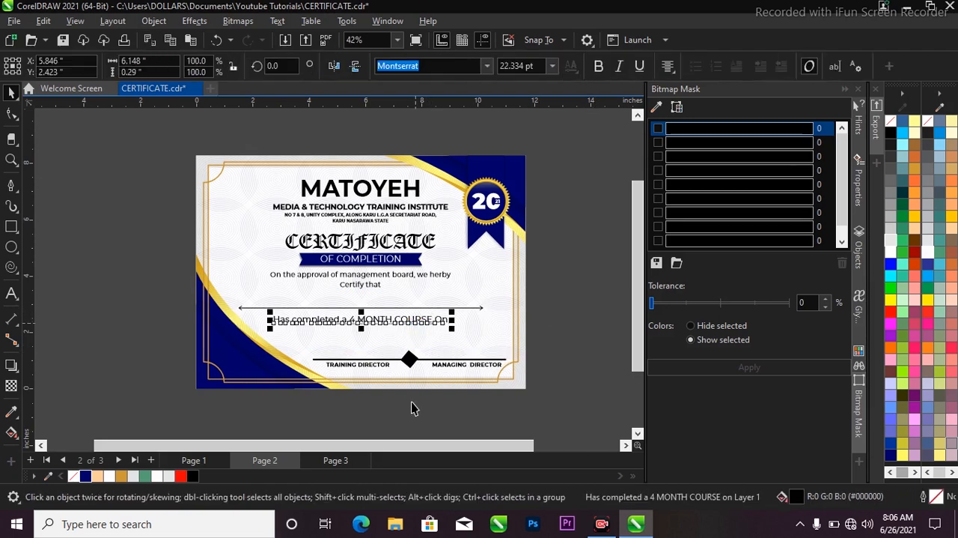
{"action": "left_click", "coordinate": [343, 460]}
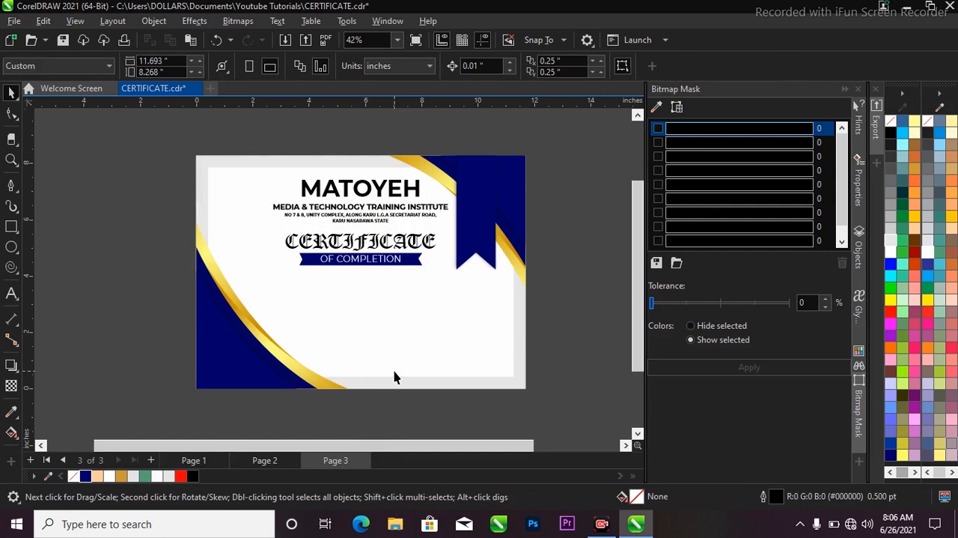
{"action": "key", "text": "ctrl+v"}
{"action": "left_click", "coordinate": [562, 300]}
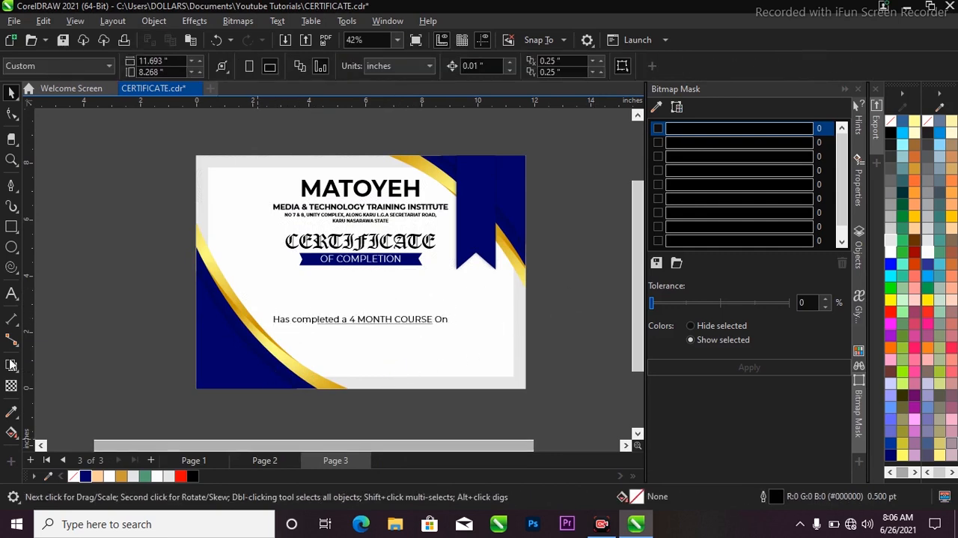
Step: Draw a horizontal line about 7.68 inches long with the Pen tool just above the "Has completed" text
{"action": "left_click", "coordinate": [11, 159]}
{"action": "left_click_drag", "start_coordinate": [143, 143], "coordinate": [553, 416]}
{"action": "key", "text": "space"}
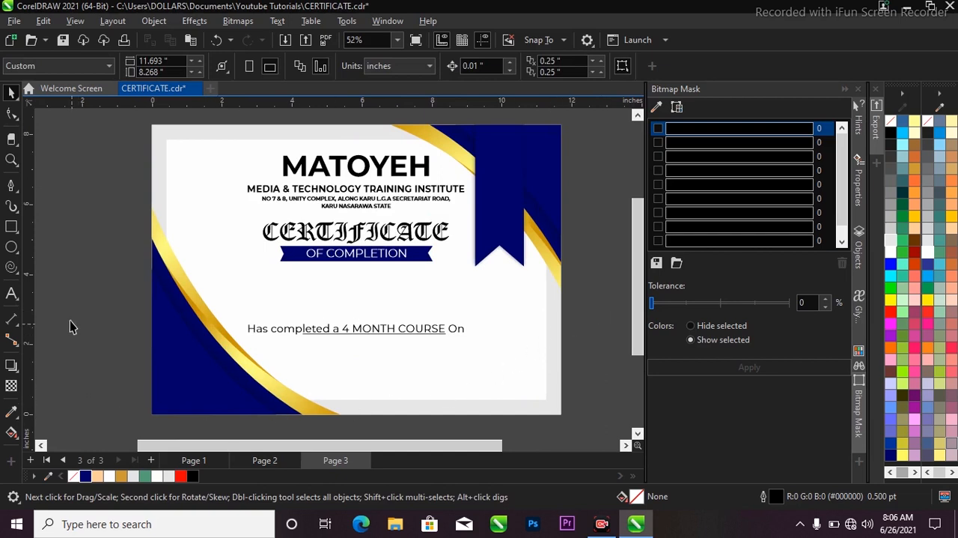
{"action": "left_click", "coordinate": [10, 187]}
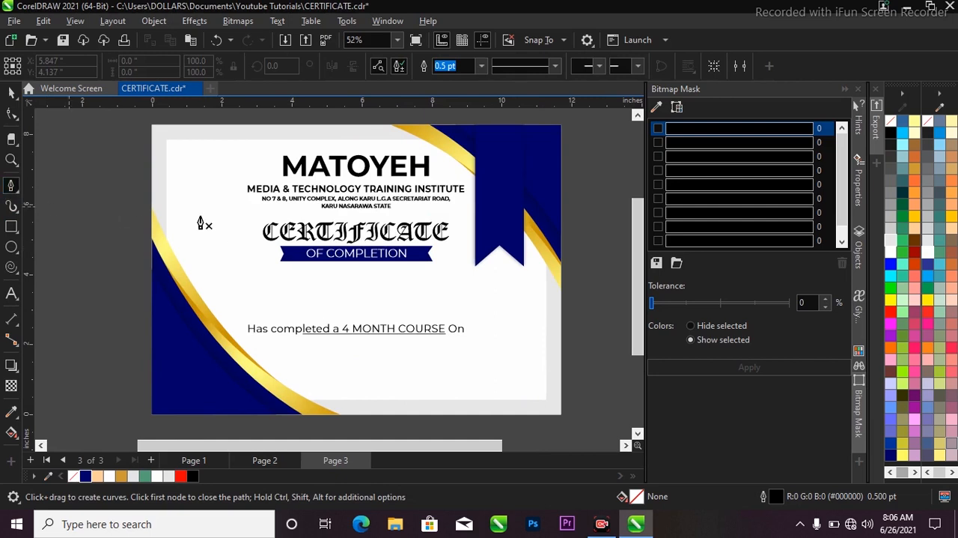
{"action": "left_click", "coordinate": [234, 311]}
{"action": "double_click", "coordinate": [501, 322]}
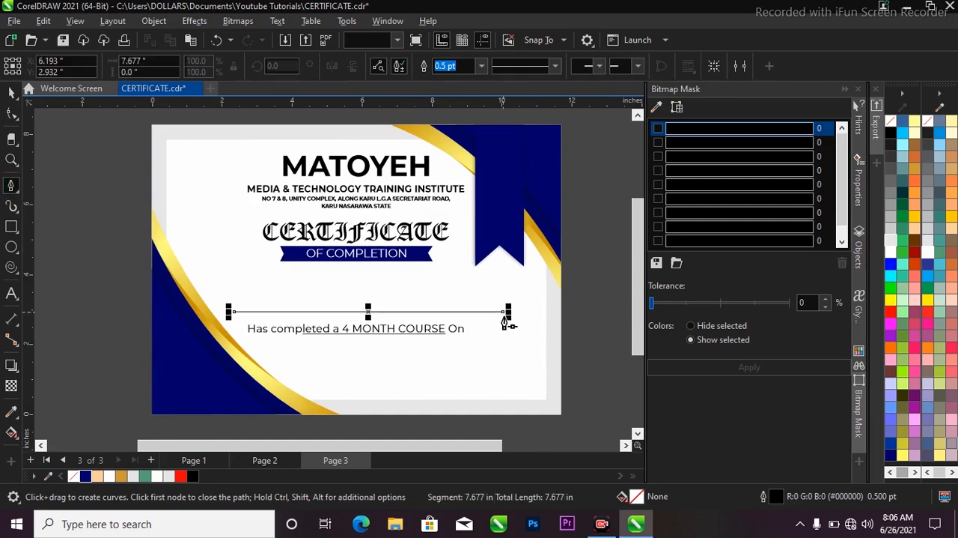
{"action": "left_click", "coordinate": [11, 93]}
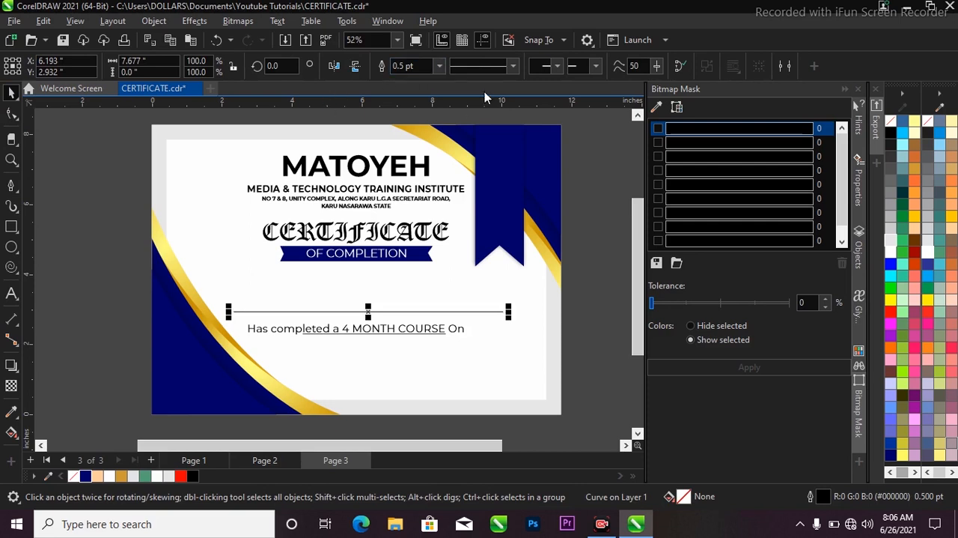
Step: Set the outline width of the horizontal line above the "Has completed" text to 2.0 pt
{"action": "left_click", "coordinate": [440, 66]}
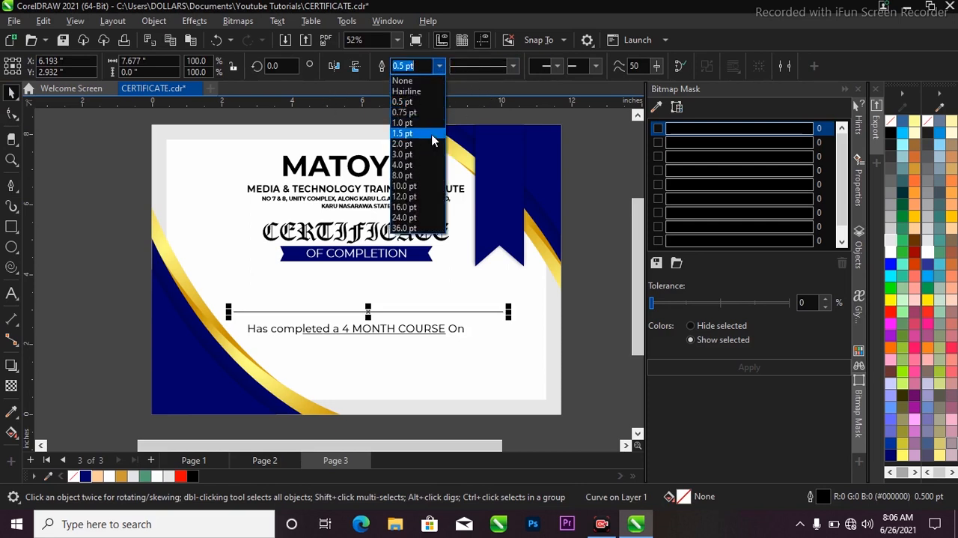
{"action": "left_click", "coordinate": [432, 140]}
{"action": "left_click", "coordinate": [439, 66]}
{"action": "left_click", "coordinate": [434, 143]}
{"action": "scroll", "coordinate": [446, 291], "scroll_direction": "up", "scroll_amount": 1}
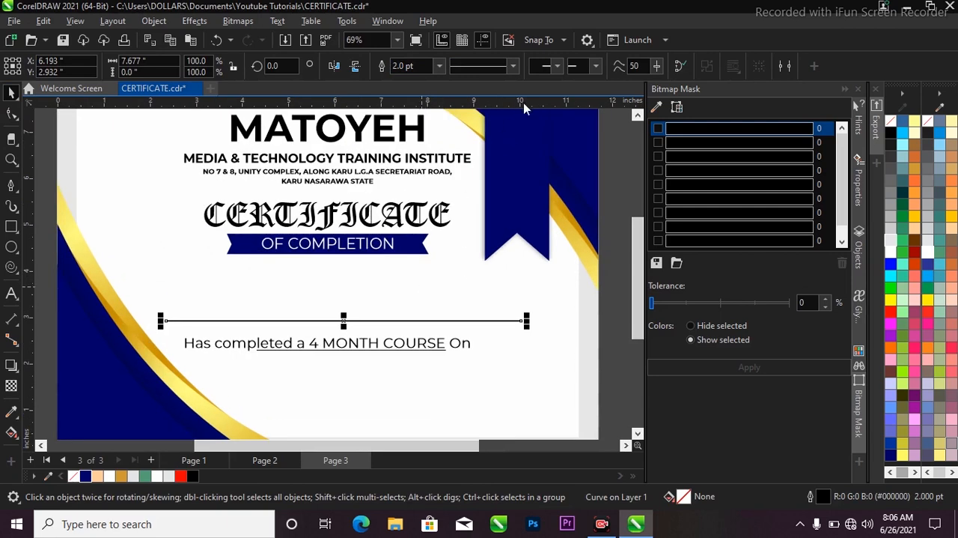
Step: Add open arrowheads to both the start and the end of the horizontal line above the "Has completed" text
{"action": "left_click", "coordinate": [512, 66]}
{"action": "left_click", "coordinate": [556, 73]}
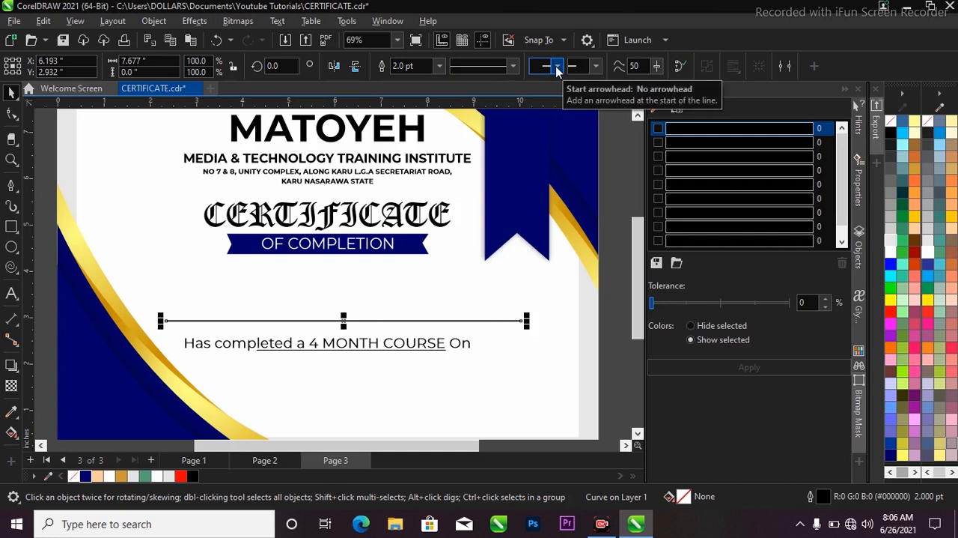
{"action": "left_click", "coordinate": [556, 70]}
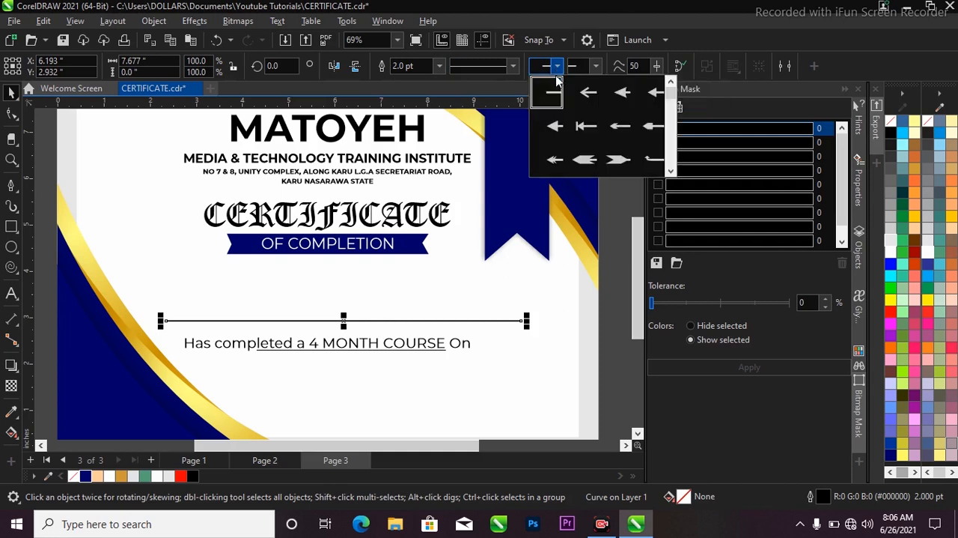
{"action": "left_click", "coordinate": [573, 95]}
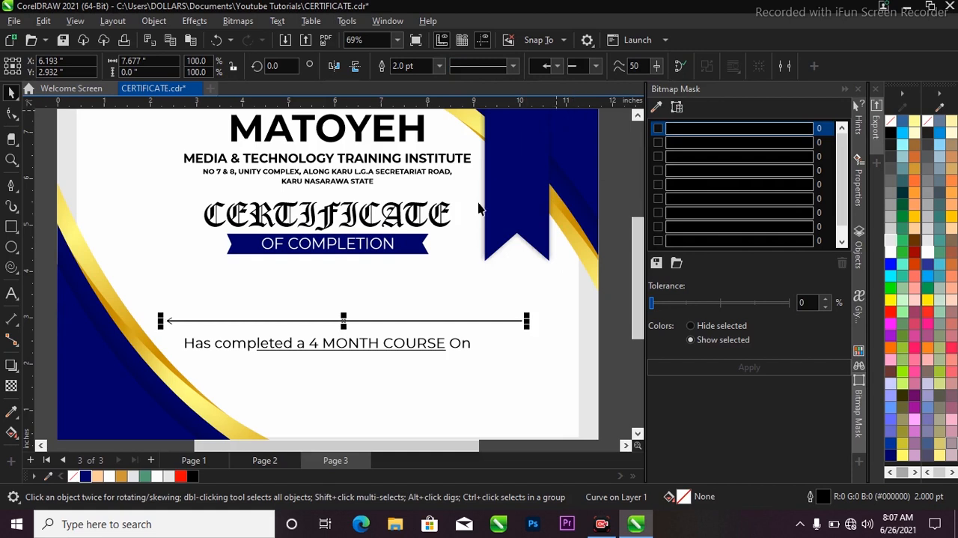
{"action": "left_click", "coordinate": [596, 67]}
{"action": "left_click", "coordinate": [612, 92]}
Step: Centre the double-arrow line horizontally on the certificate background
{"action": "scroll", "coordinate": [383, 268], "scroll_direction": "down", "scroll_amount": 1}
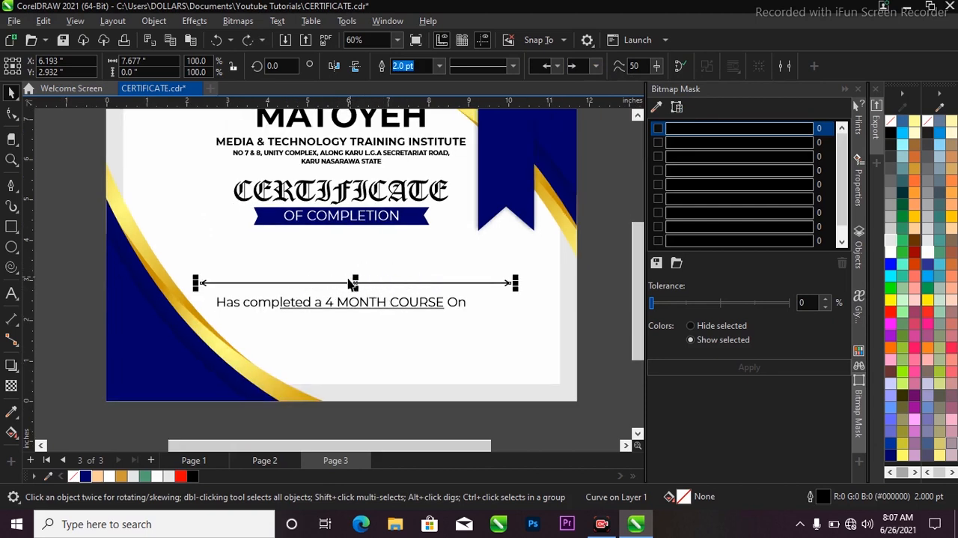
{"action": "left_click", "coordinate": [390, 340], "text": "shift"}
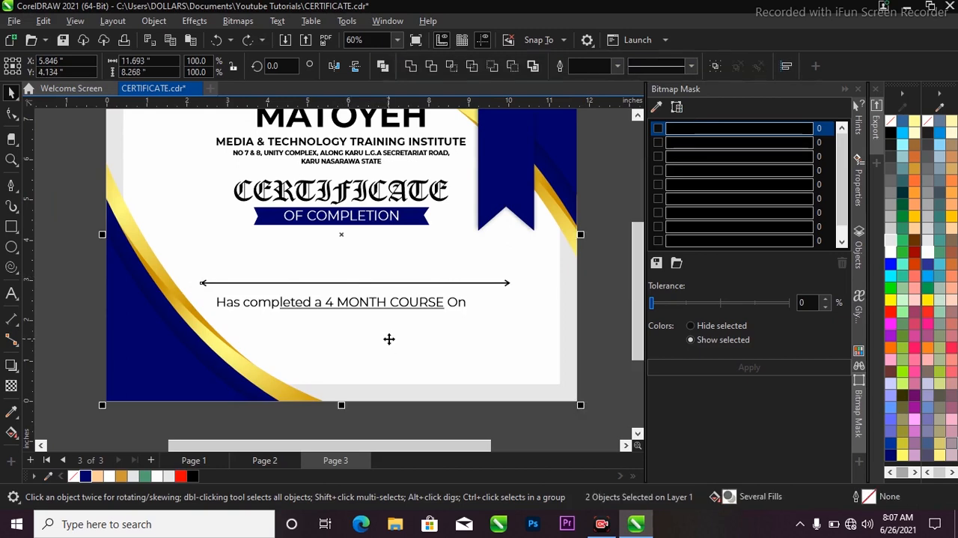
{"action": "key", "text": "c"}
{"action": "scroll", "coordinate": [368, 237], "scroll_direction": "down", "scroll_amount": 2}
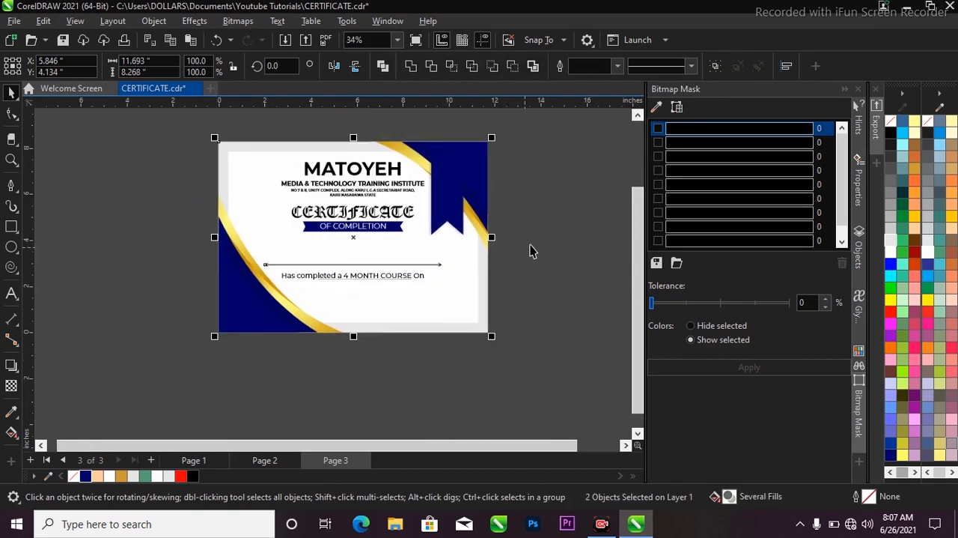
{"action": "left_click", "coordinate": [530, 248]}
Step: Move the "Has completed a 4 MONTH COURSE On" text up so it sits closely beneath the arrow line
{"action": "key", "text": "z"}
{"action": "left_click_drag", "start_coordinate": [202, 153], "coordinate": [494, 345]}
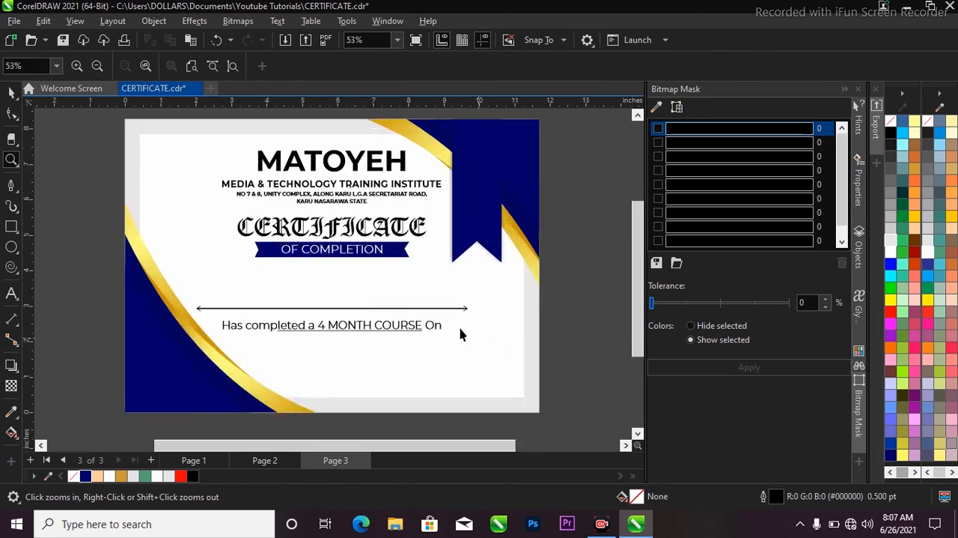
{"action": "key", "text": "space"}
{"action": "left_click", "coordinate": [405, 325]}
{"action": "scroll", "coordinate": [405, 325], "scroll_direction": "up", "scroll_amount": 1}
{"action": "left_click_drag", "start_coordinate": [405, 325], "coordinate": [408, 319]}
{"action": "scroll", "coordinate": [378, 311], "scroll_direction": "down", "scroll_amount": 2}
Step: Draw a five-pointed star about 3.52 by 3.35 inches beside the navy ribbon, overlapping the page's right edge
{"action": "key", "text": "z"}
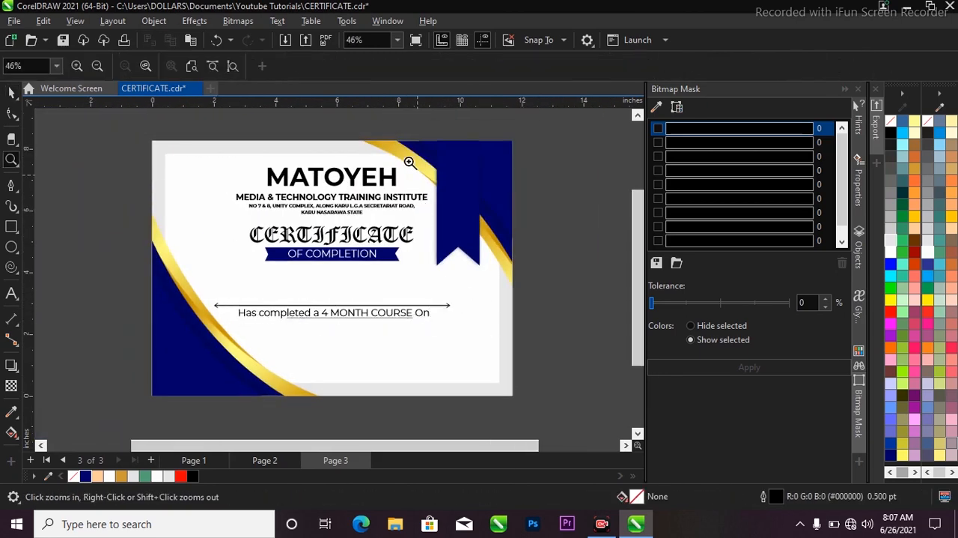
{"action": "left_click_drag", "start_coordinate": [397, 138], "coordinate": [550, 325]}
{"action": "key", "text": "space"}
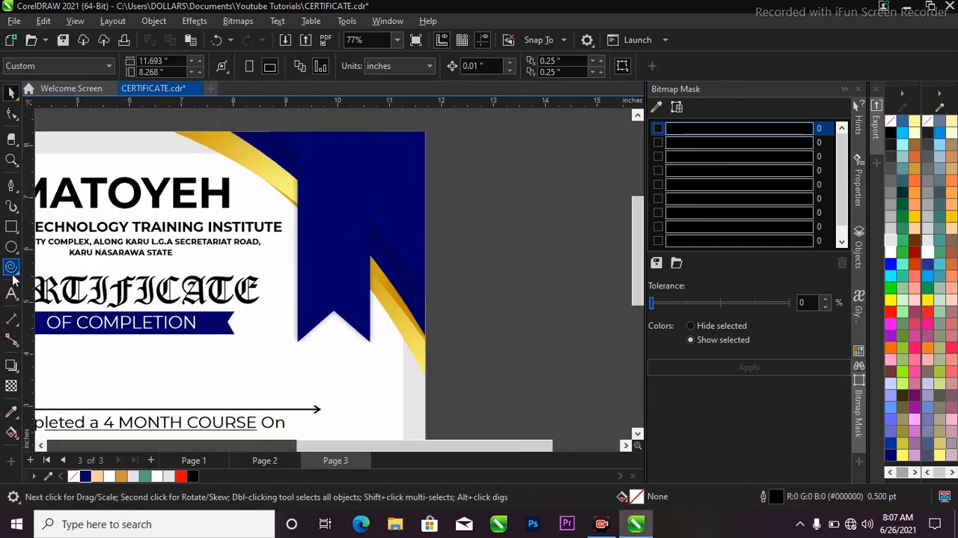
{"action": "left_click", "coordinate": [11, 267]}
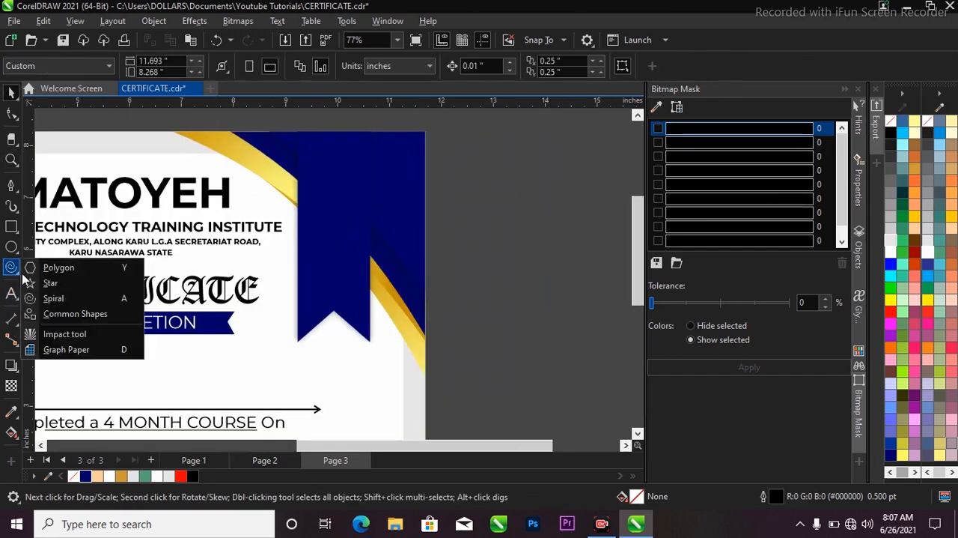
{"action": "left_click", "coordinate": [53, 284]}
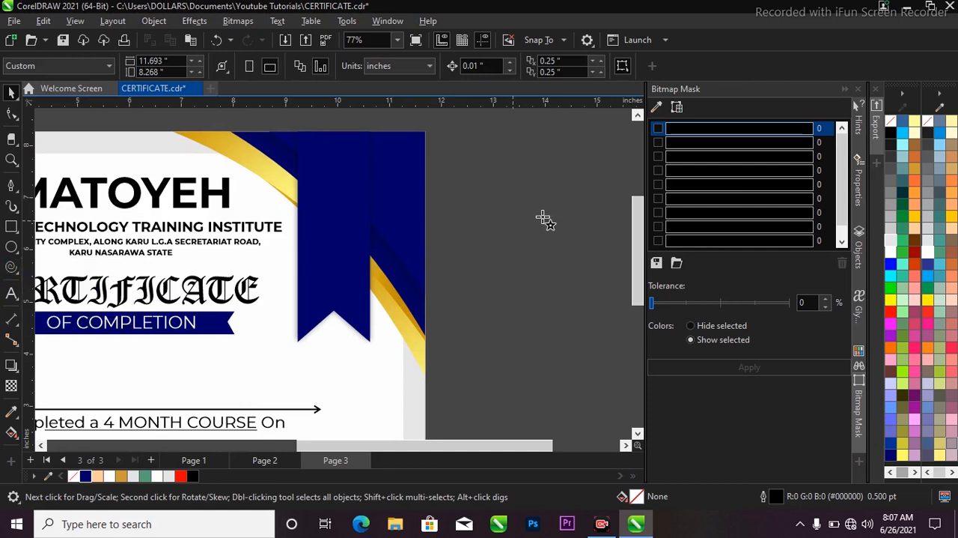
{"action": "left_click_drag", "start_coordinate": [435, 158], "coordinate": [506, 217]}
{"action": "key", "text": "space"}
{"action": "left_click_drag", "start_coordinate": [455, 182], "coordinate": [485, 280]}
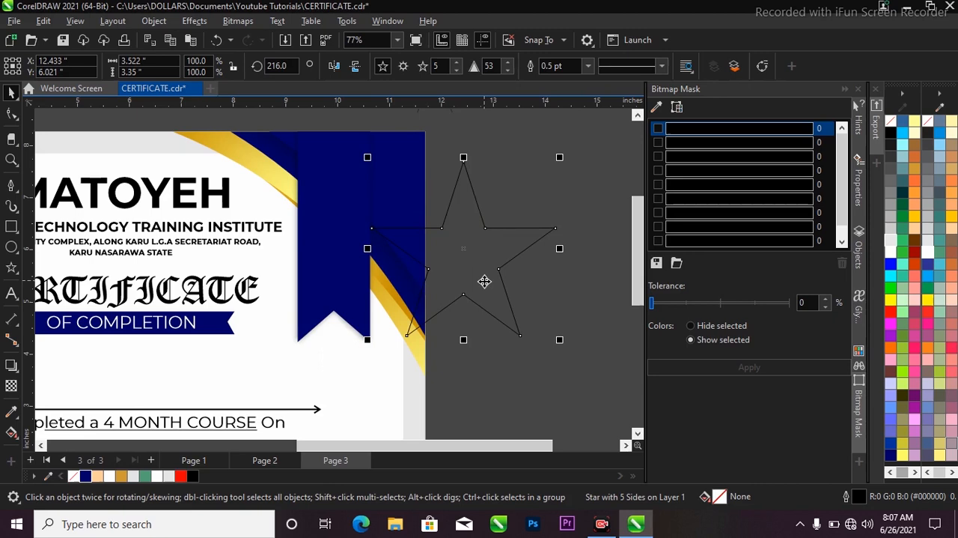
Step: Give the star 50 points and set its sharpness to 10 to form a serrated seal
{"action": "left_click", "coordinate": [442, 65]}
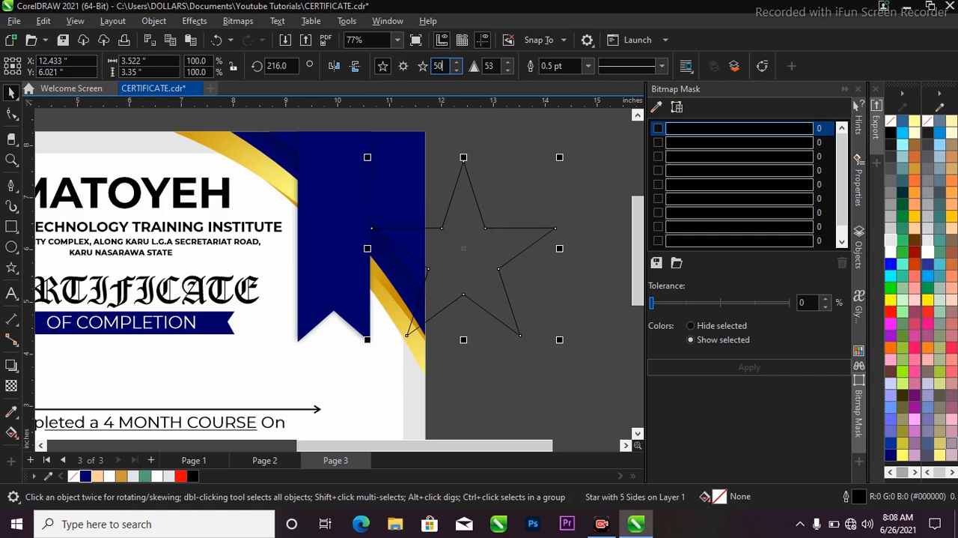
{"action": "type", "text": "0"}
{"action": "key", "text": "Return"}
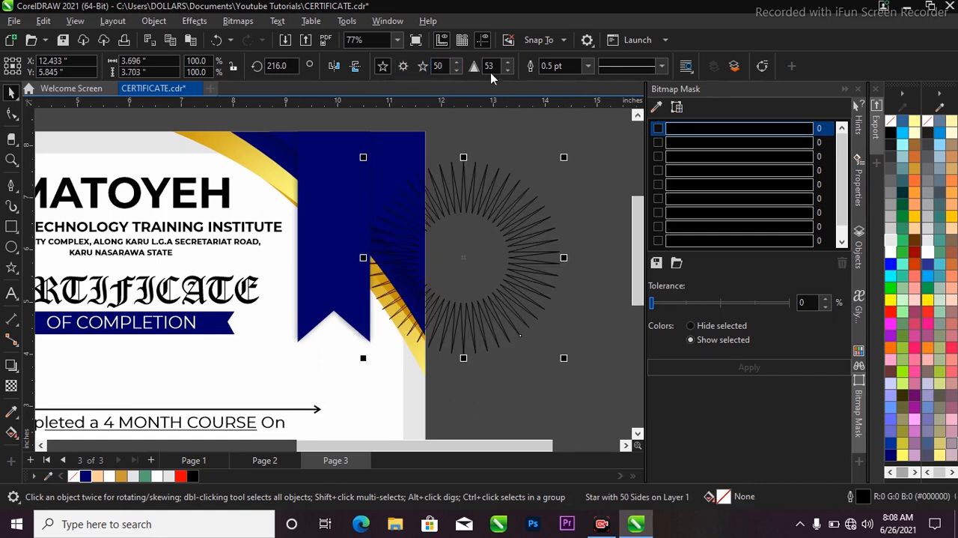
{"action": "left_click", "coordinate": [493, 66]}
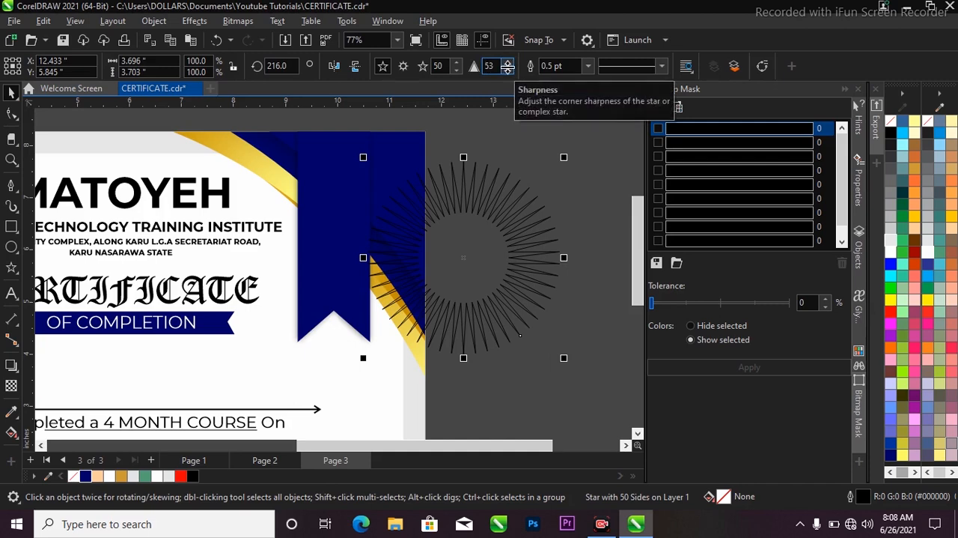
{"action": "left_click_drag", "start_coordinate": [498, 67], "coordinate": [473, 67]}
{"action": "type", "text": "1"}
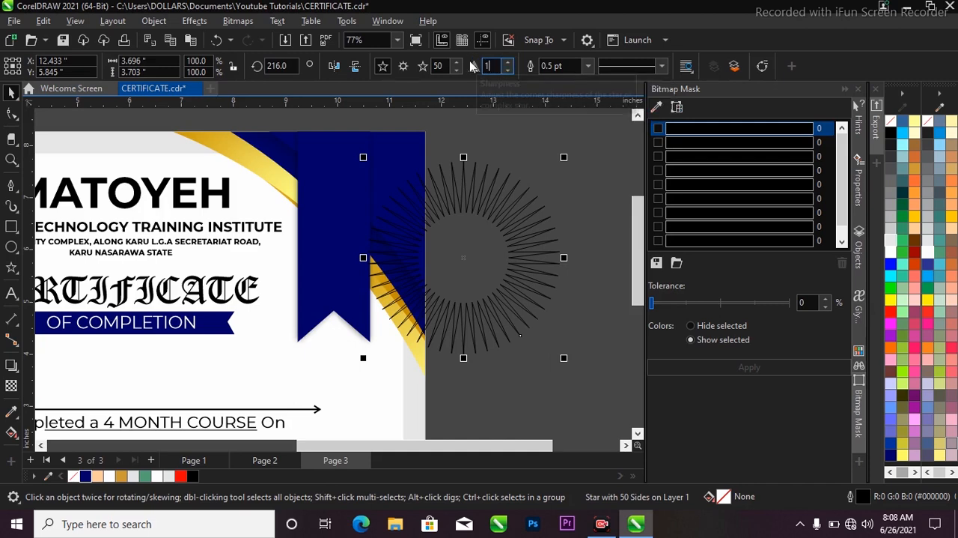
{"action": "type", "text": "0"}
{"action": "key", "text": "Return"}
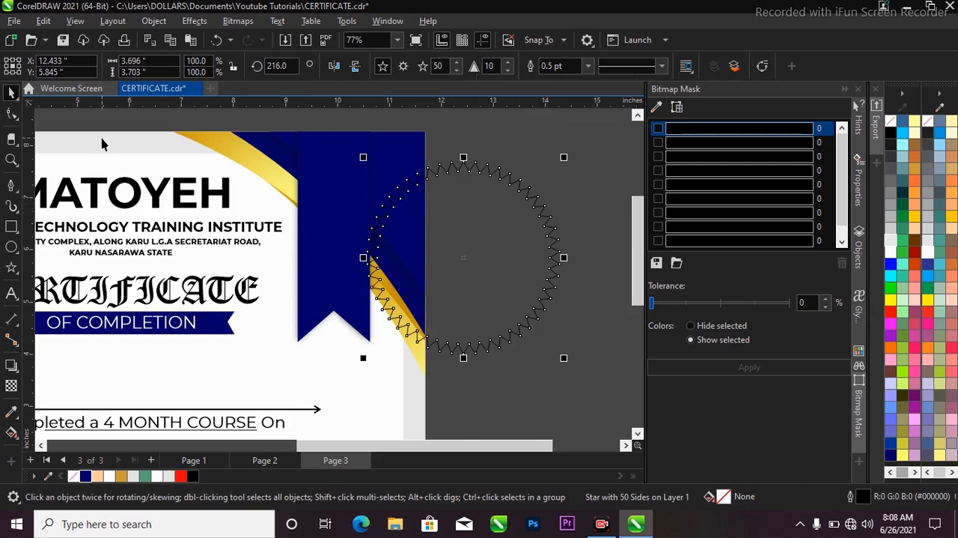
Step: Apply a diagonal fountain fill from the seal's upper left to lower right, with the start colour set to RGB 200, 144, 0
{"action": "scroll", "coordinate": [456, 203], "scroll_direction": "down", "scroll_amount": 2}
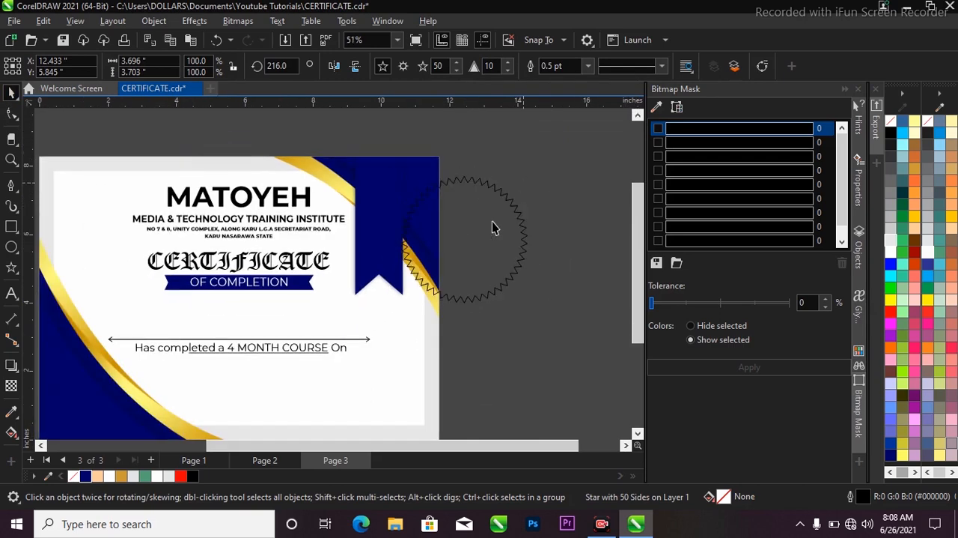
{"action": "scroll", "coordinate": [496, 223], "scroll_direction": "up", "scroll_amount": 2}
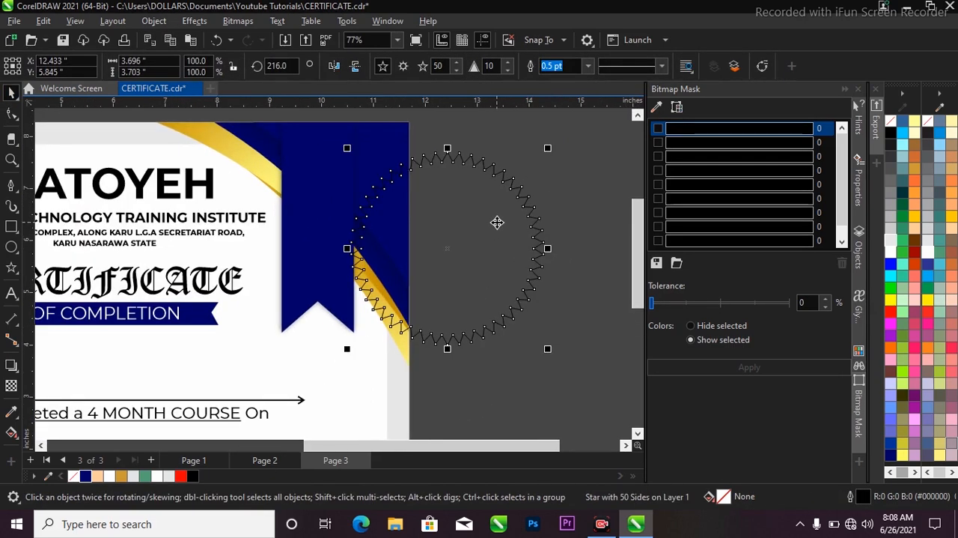
{"action": "key", "text": "g"}
{"action": "left_click_drag", "start_coordinate": [371, 153], "coordinate": [524, 348]}
{"action": "left_click", "coordinate": [372, 152]}
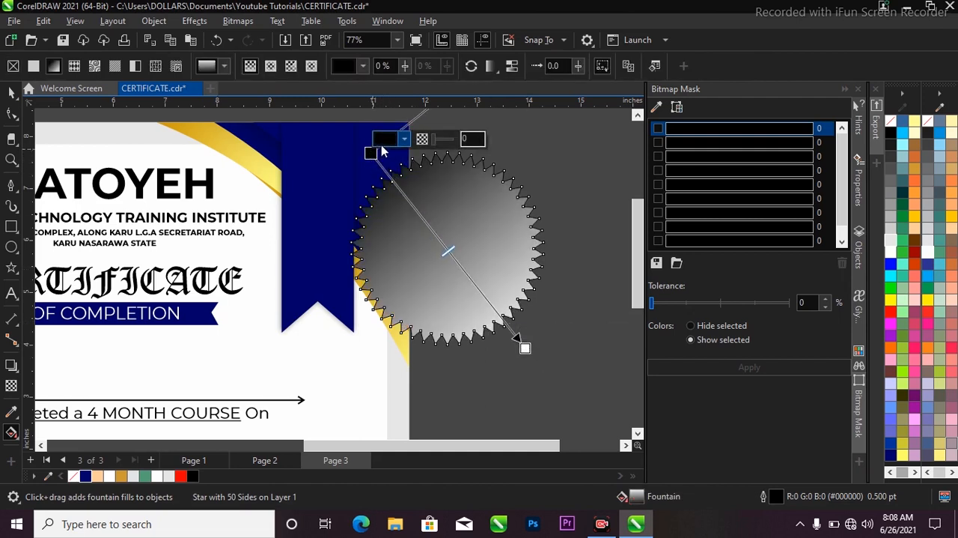
{"action": "left_click", "coordinate": [403, 139]}
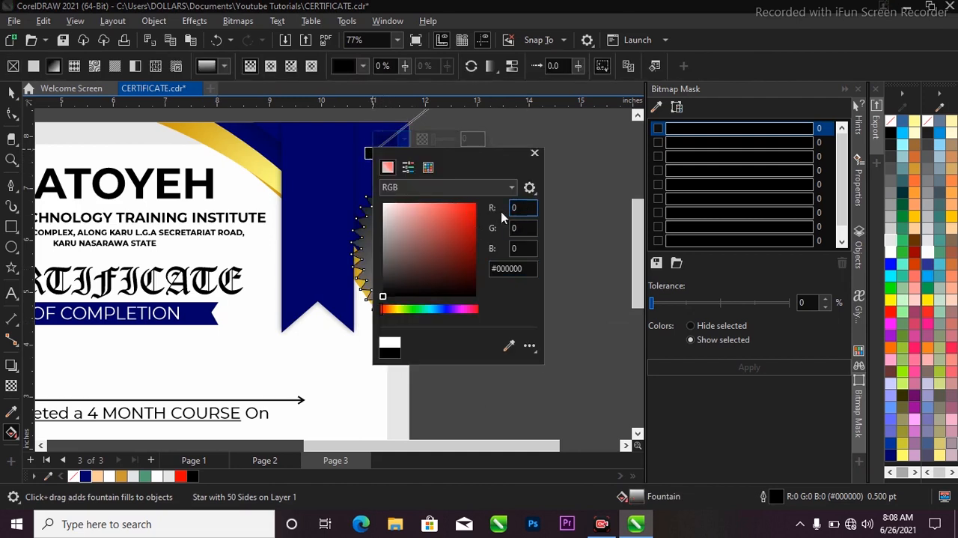
{"action": "left_click_drag", "start_coordinate": [531, 209], "coordinate": [480, 212]}
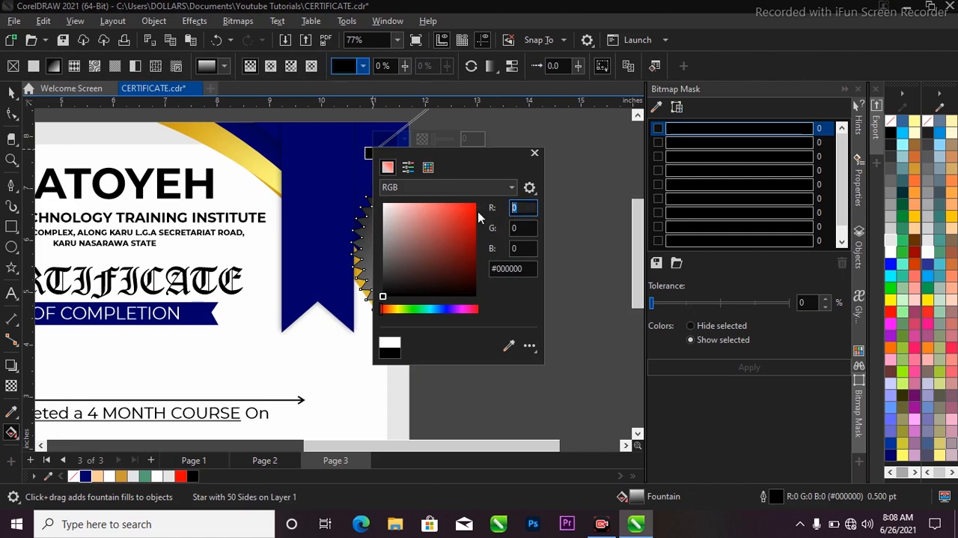
{"action": "key", "text": "Tab"}
{"action": "type", "text": "1"}
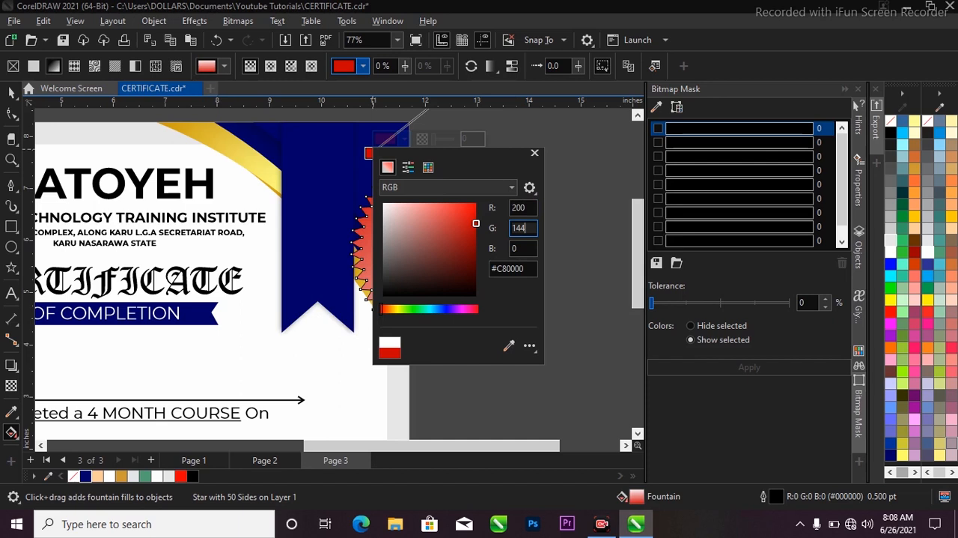
{"action": "left_click", "coordinate": [517, 251]}
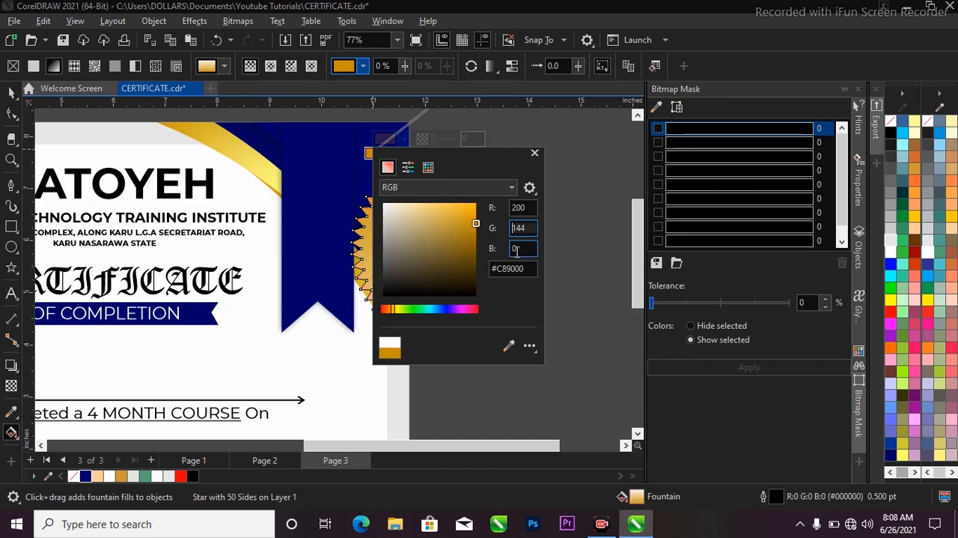
{"action": "left_click", "coordinate": [550, 202]}
Step: Set the end colour of the seal's fountain fill to RGB 255, 255, 132
{"action": "left_click", "coordinate": [526, 346]}
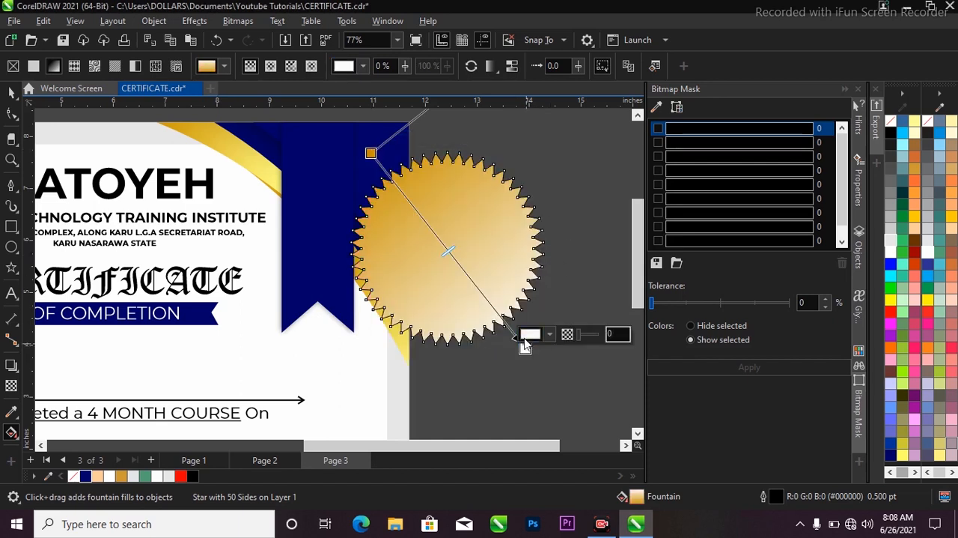
{"action": "left_click", "coordinate": [532, 333]}
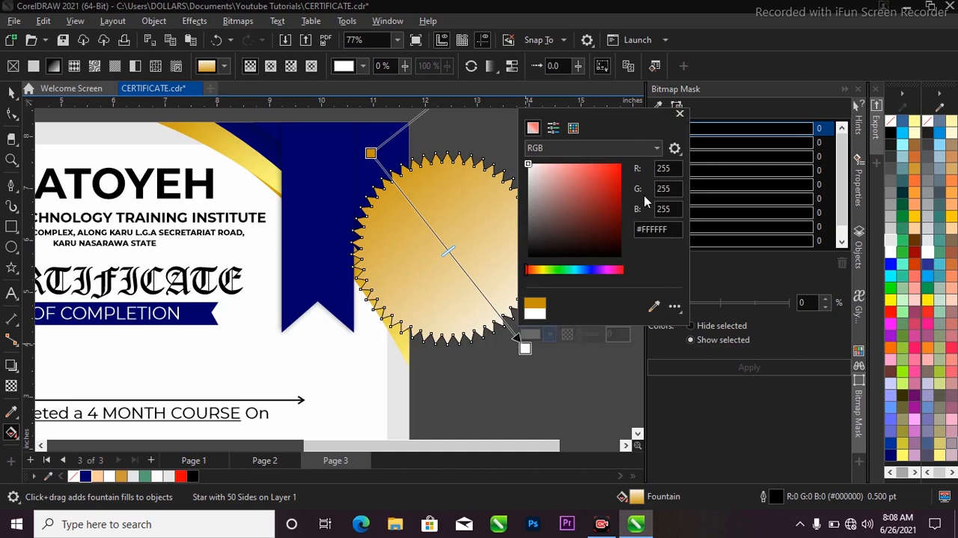
{"action": "double_click", "coordinate": [676, 168]}
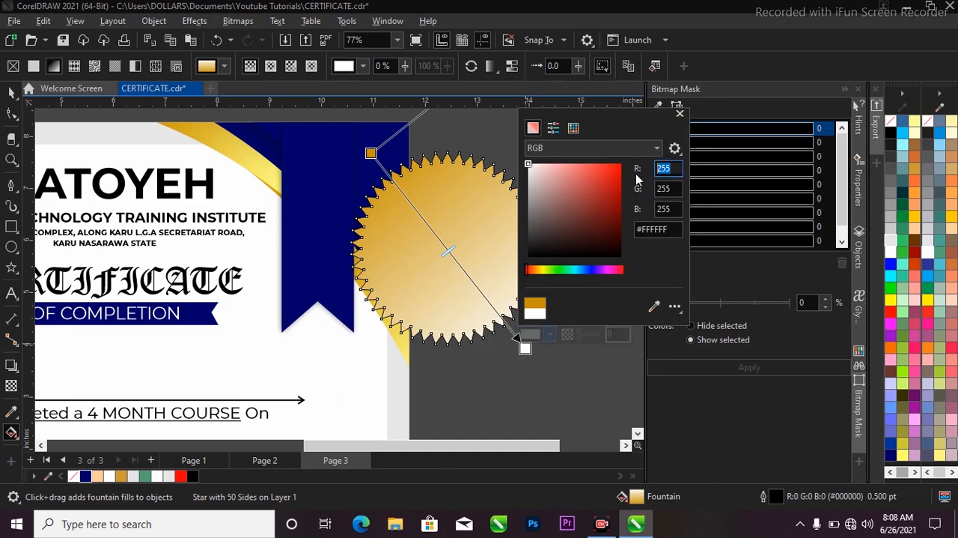
{"action": "double_click", "coordinate": [670, 190]}
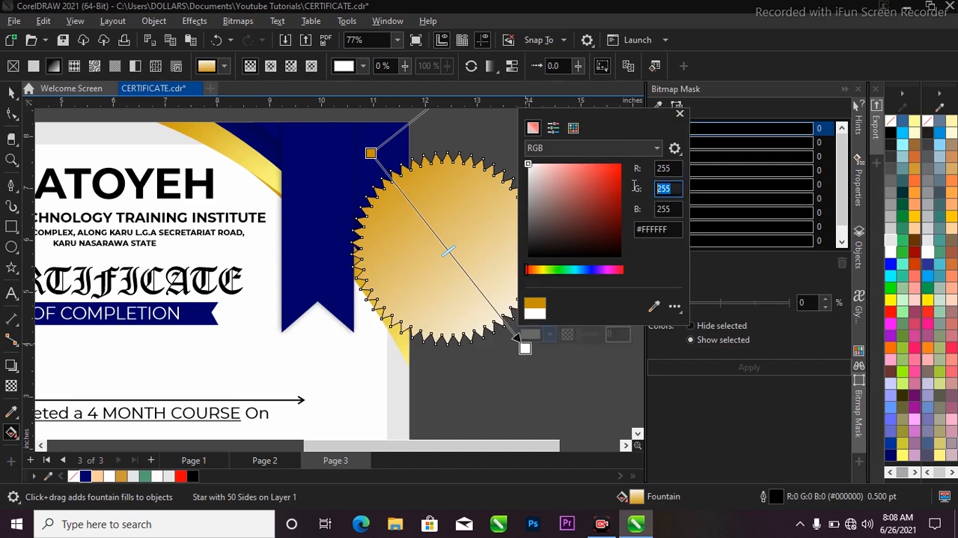
{"action": "double_click", "coordinate": [675, 209]}
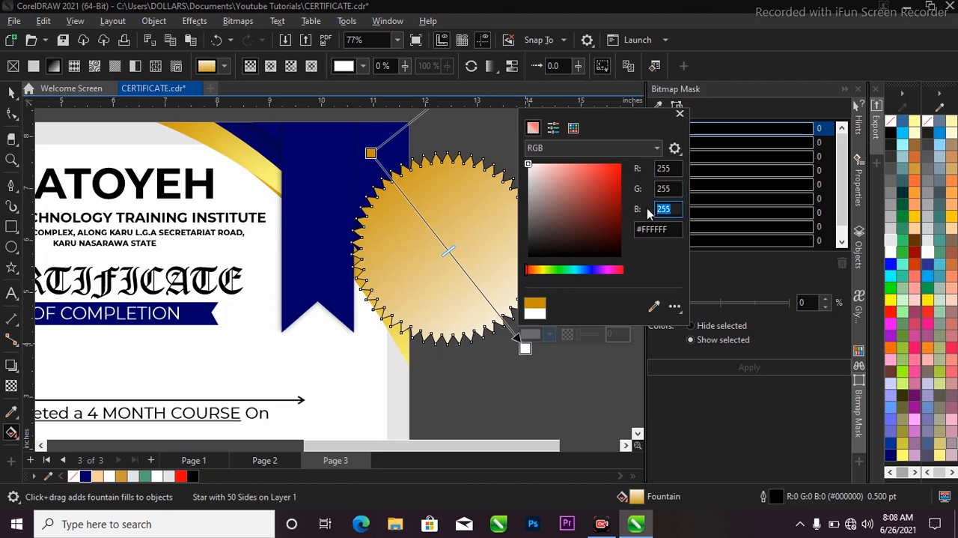
{"action": "key", "text": "Return"}
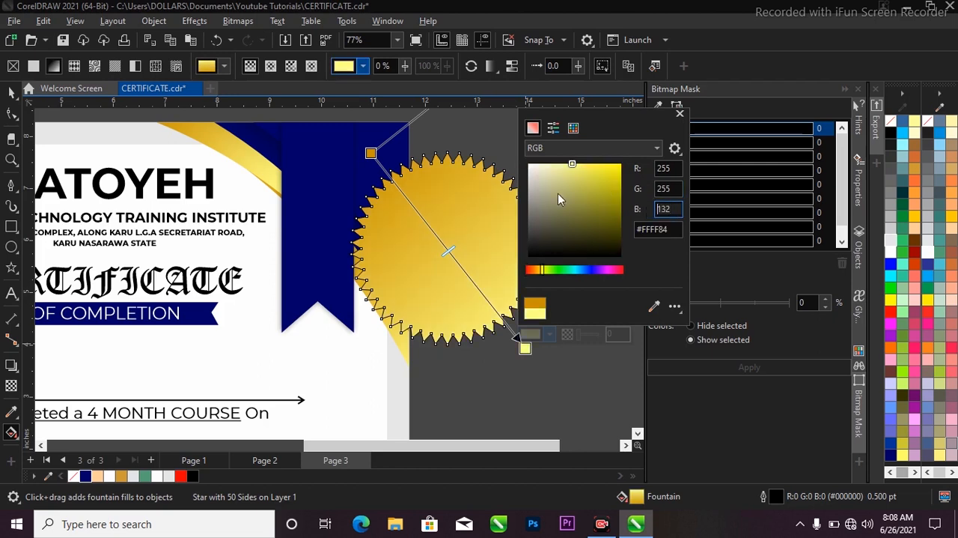
{"action": "left_click", "coordinate": [12, 94]}
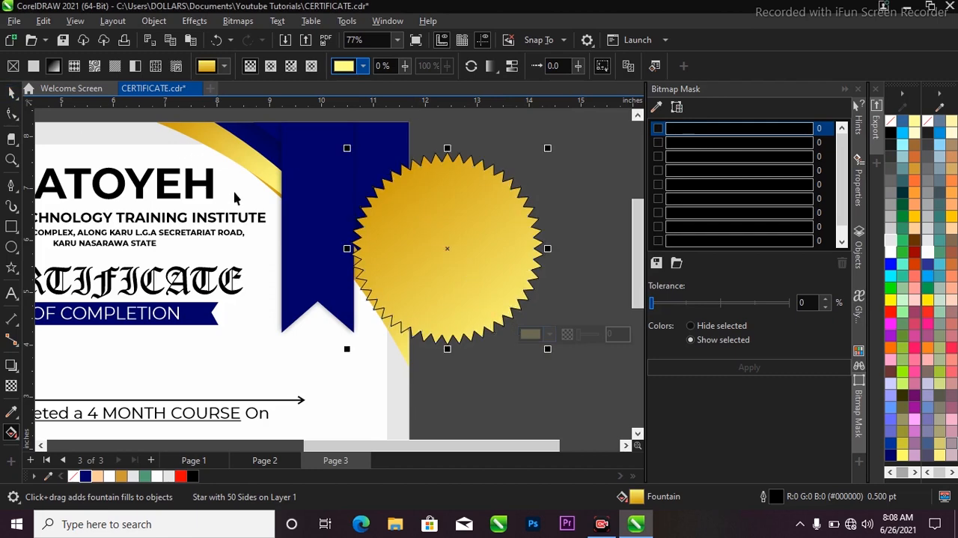
Step: Remove the outline from the gold serrated seal
{"action": "scroll", "coordinate": [244, 195], "scroll_direction": "down", "scroll_amount": 1}
{"action": "left_click", "coordinate": [490, 182]}
{"action": "left_click", "coordinate": [376, 220]}
{"action": "scroll", "coordinate": [419, 179], "scroll_direction": "up", "scroll_amount": 1}
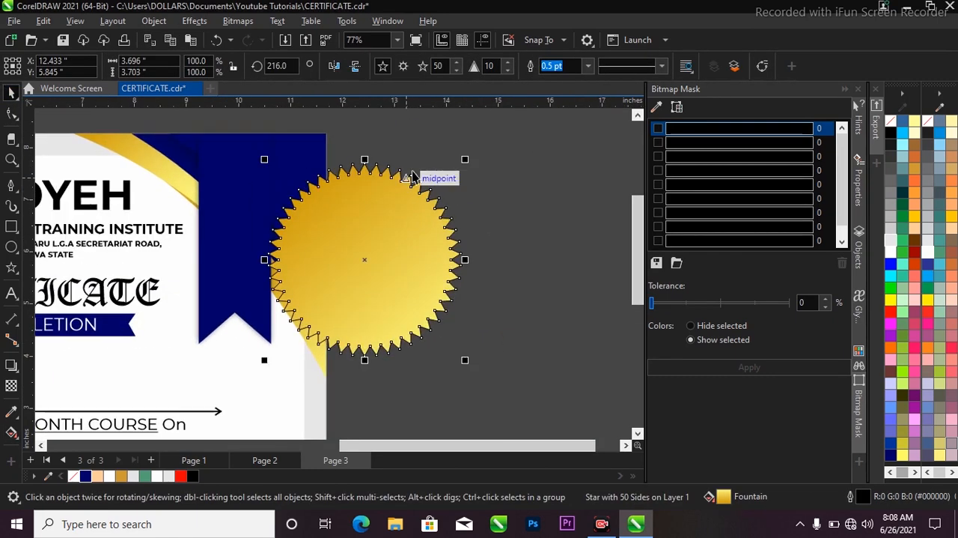
{"action": "left_click", "coordinate": [589, 66]}
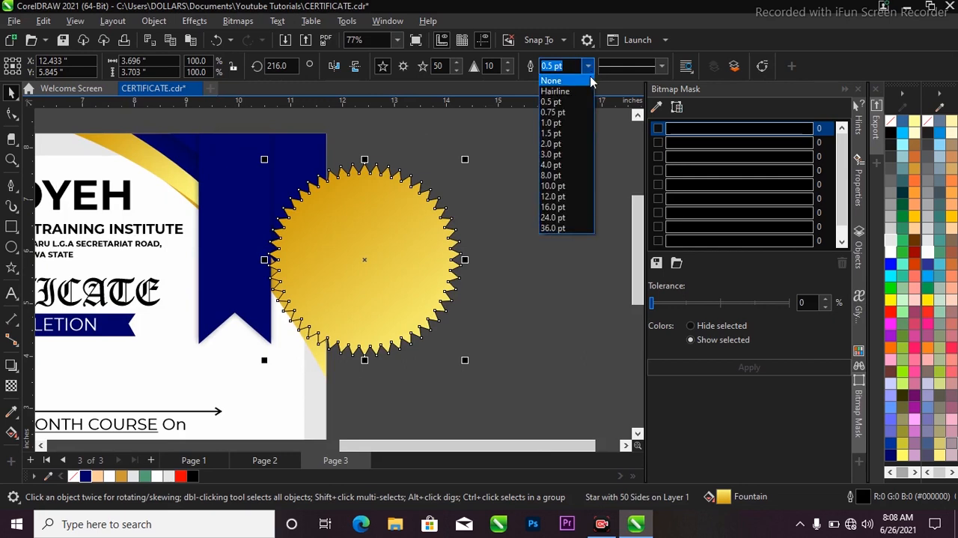
{"action": "left_click", "coordinate": [571, 81]}
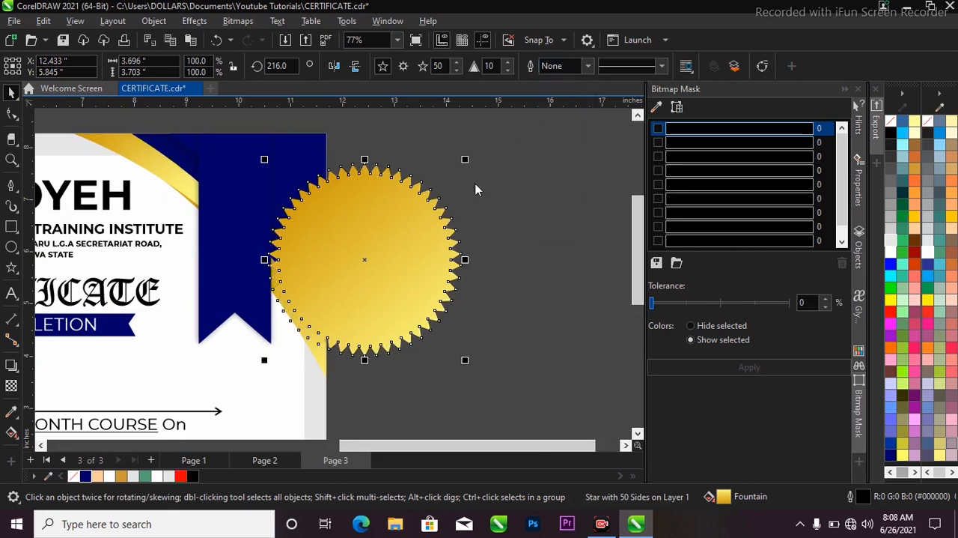
{"action": "key", "text": "z"}
{"action": "left_click_drag", "start_coordinate": [211, 156], "coordinate": [515, 375]}
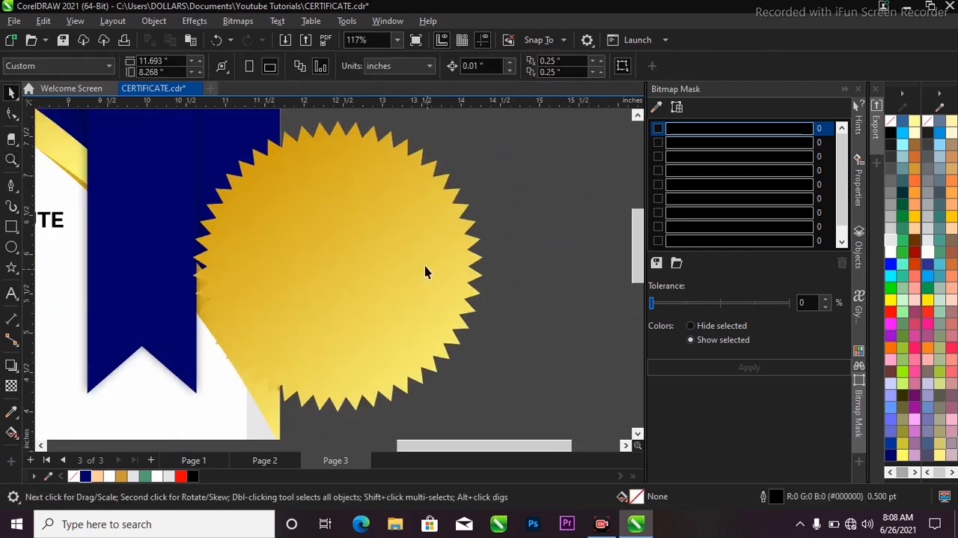
Step: Draw a circle about 3.33 inches in diameter over the gold serrated seal
{"action": "scroll", "coordinate": [372, 198], "scroll_direction": "down", "scroll_amount": 2}
{"action": "left_click", "coordinate": [16, 251]}
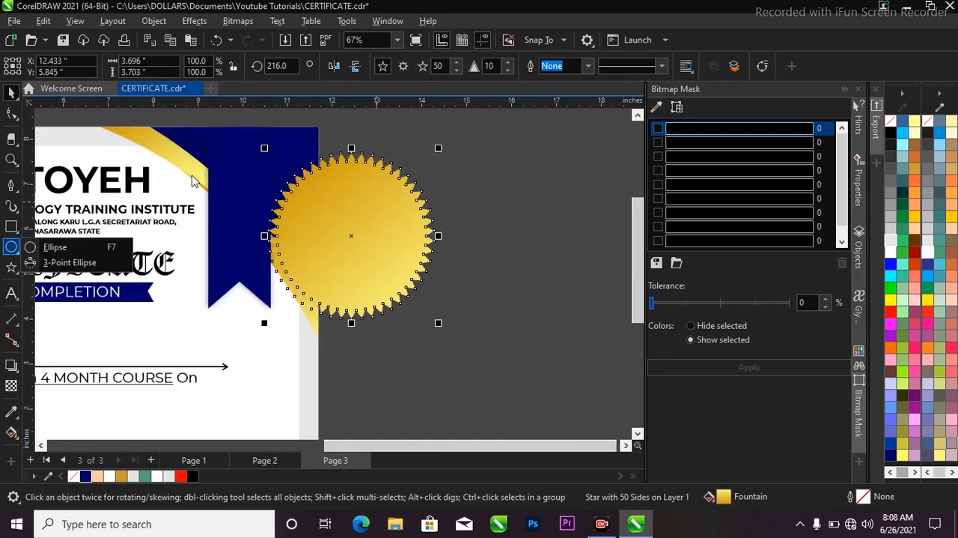
{"action": "left_click", "coordinate": [45, 251]}
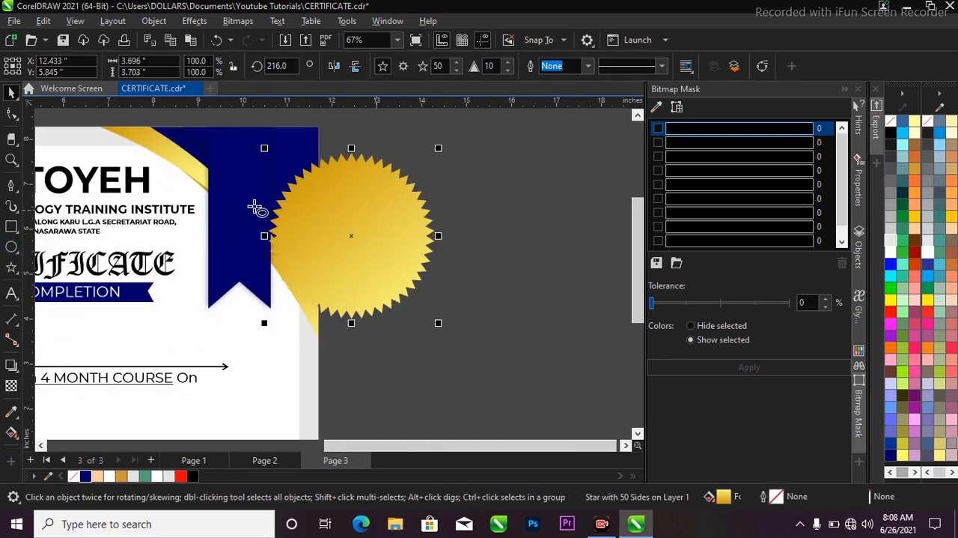
{"action": "left_click_drag", "start_coordinate": [259, 180], "coordinate": [411, 300]}
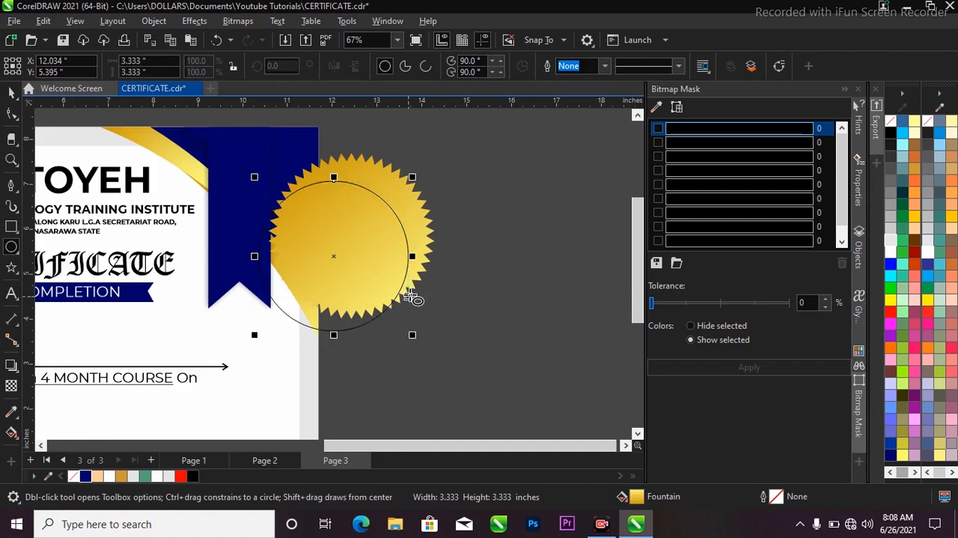
{"action": "key", "text": "space"}
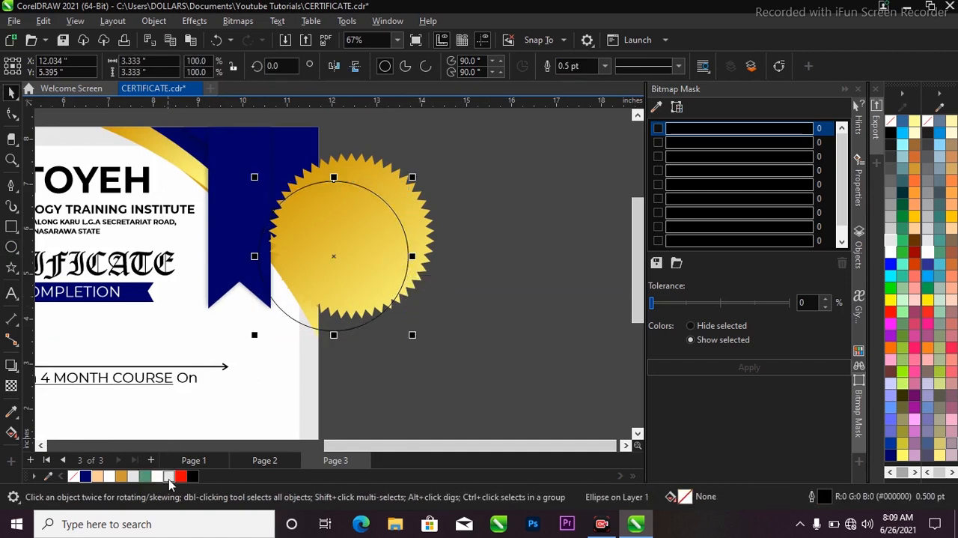
Step: Fill the circle with white and remove its outline
{"action": "left_click", "coordinate": [156, 476]}
{"action": "left_click", "coordinate": [162, 477]}
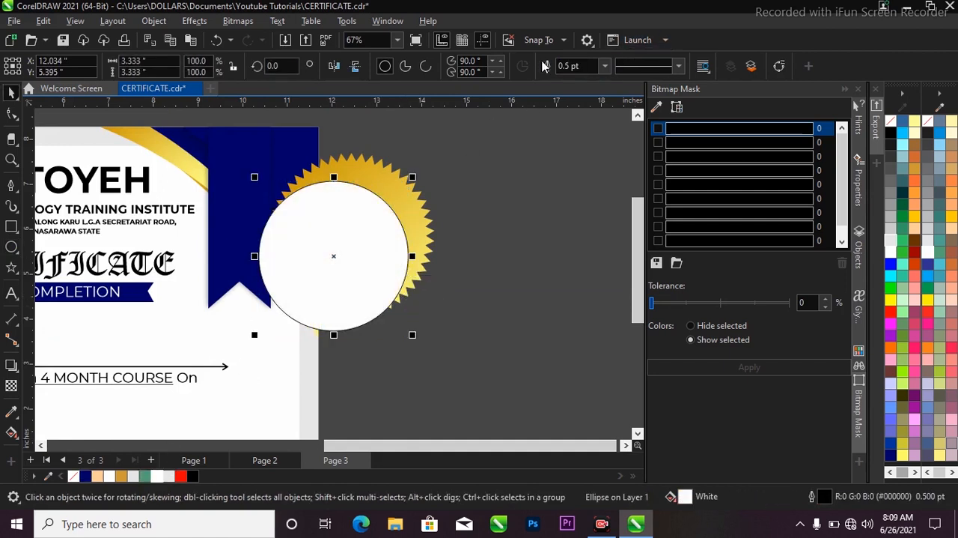
{"action": "left_click", "coordinate": [605, 66]}
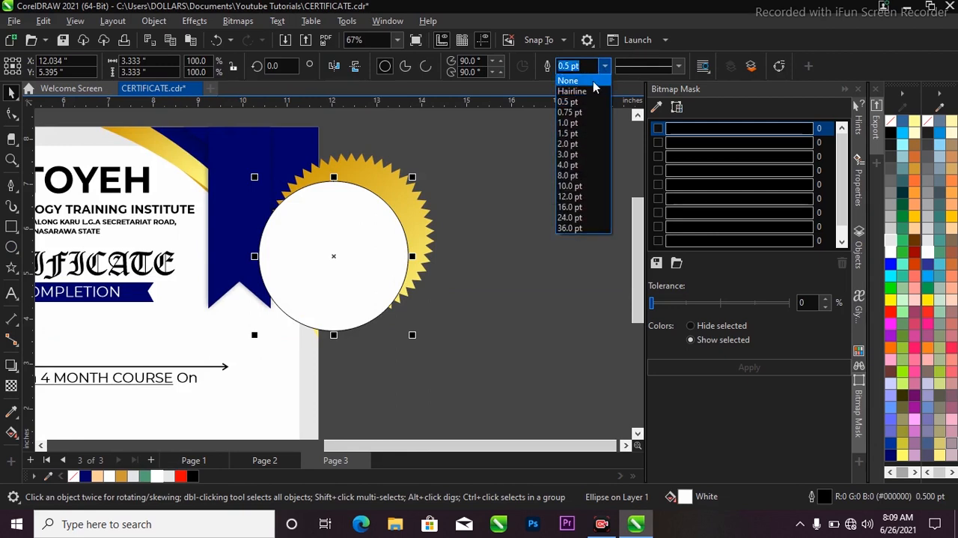
{"action": "left_click", "coordinate": [570, 80]}
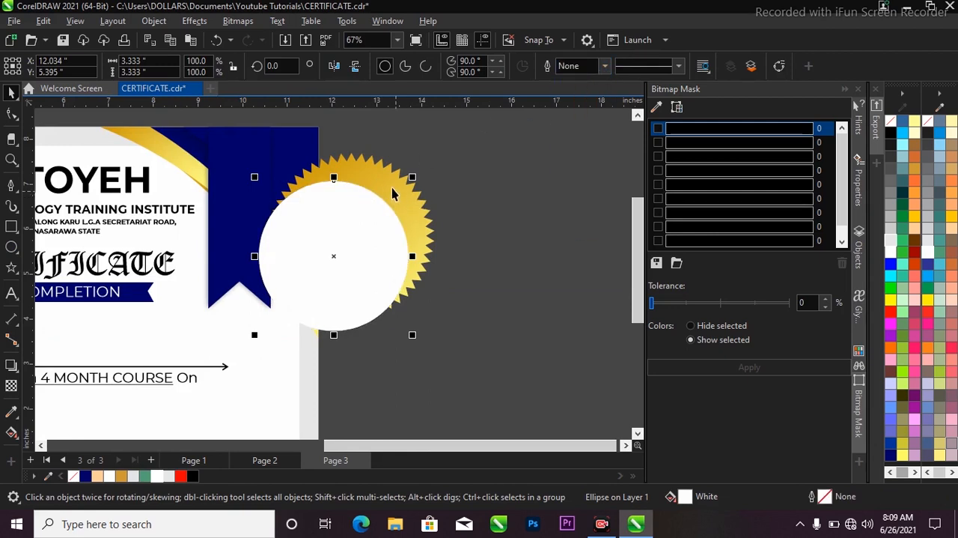
Step: Align the white circle both horizontally and vertically to the centre of the gold serrated seal
{"action": "scroll", "coordinate": [366, 195], "scroll_direction": "up", "scroll_amount": 1}
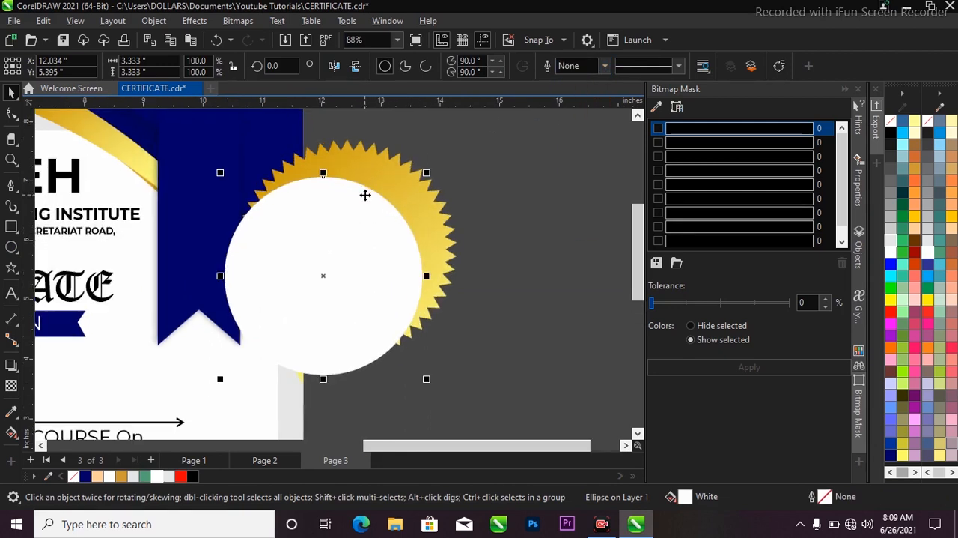
{"action": "left_click", "coordinate": [377, 159], "text": "shift"}
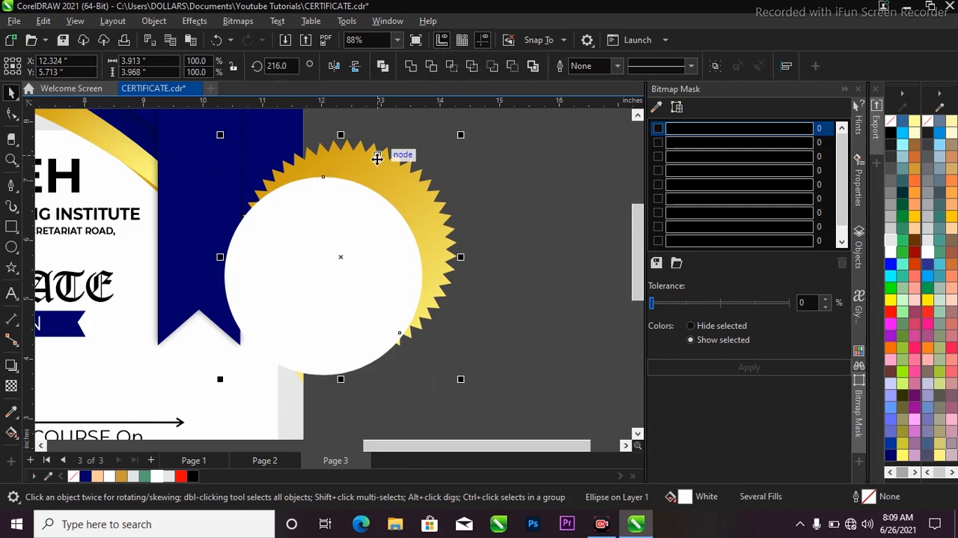
{"action": "scroll", "coordinate": [421, 280], "scroll_direction": "down", "scroll_amount": 1}
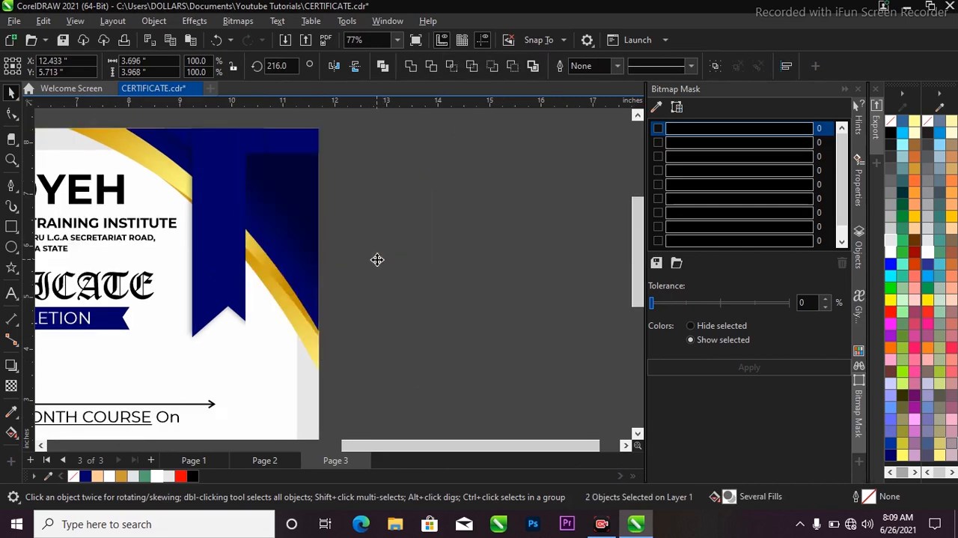
{"action": "key", "text": "e"}
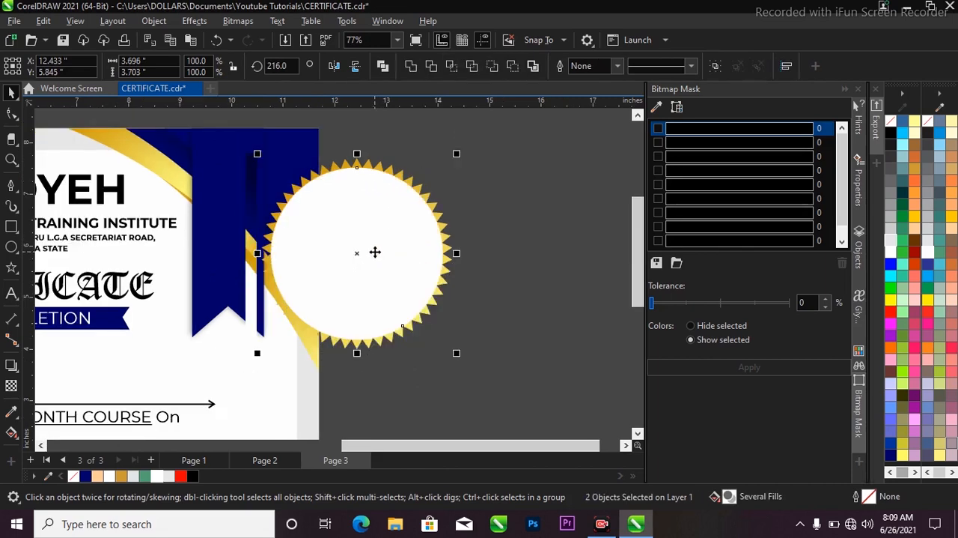
{"action": "left_click", "coordinate": [524, 214]}
{"action": "scroll", "coordinate": [406, 238], "scroll_direction": "down", "scroll_amount": 3}
{"action": "scroll", "coordinate": [350, 253], "scroll_direction": "up", "scroll_amount": 2}
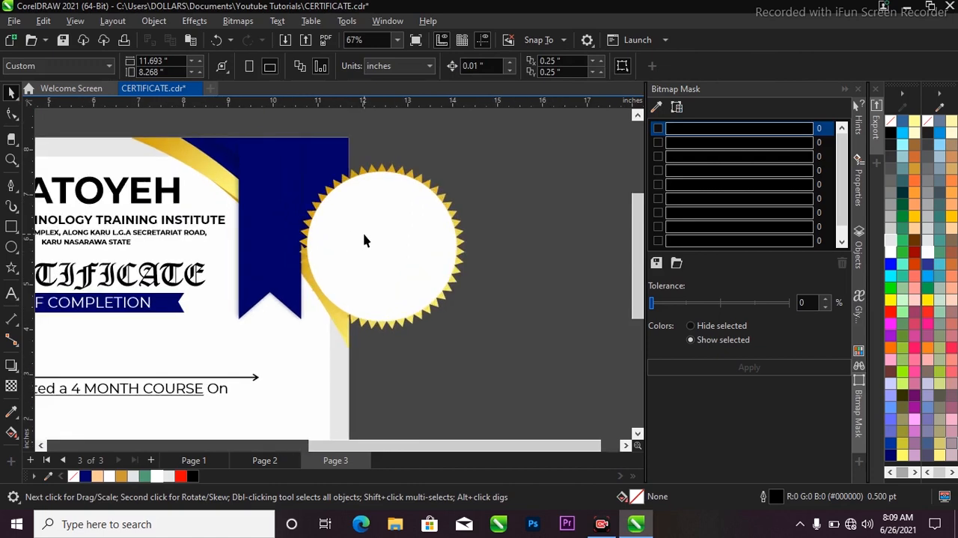
{"action": "left_click", "coordinate": [364, 239]}
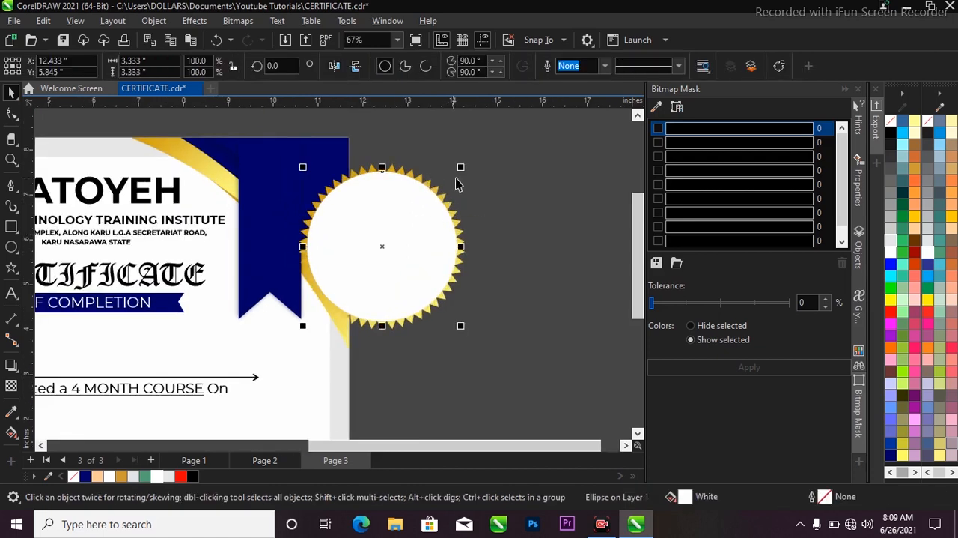
{"action": "scroll", "coordinate": [431, 185], "scroll_direction": "up", "scroll_amount": 1}
{"action": "scroll", "coordinate": [440, 187], "scroll_direction": "down", "scroll_amount": 1}
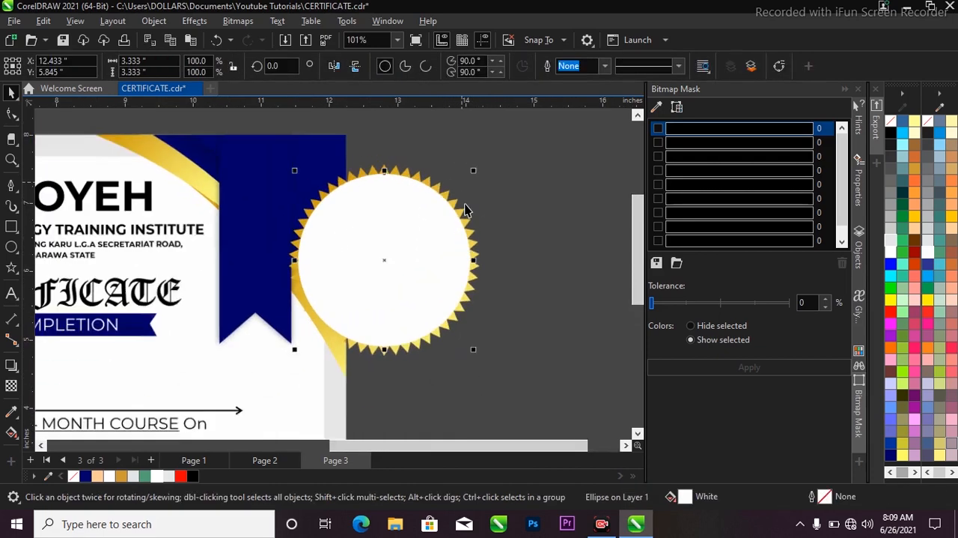
{"action": "left_click", "coordinate": [516, 136]}
{"action": "left_click_drag", "start_coordinate": [517, 136], "coordinate": [317, 352]}
{"action": "scroll", "coordinate": [324, 364], "scroll_direction": "up", "scroll_amount": 1}
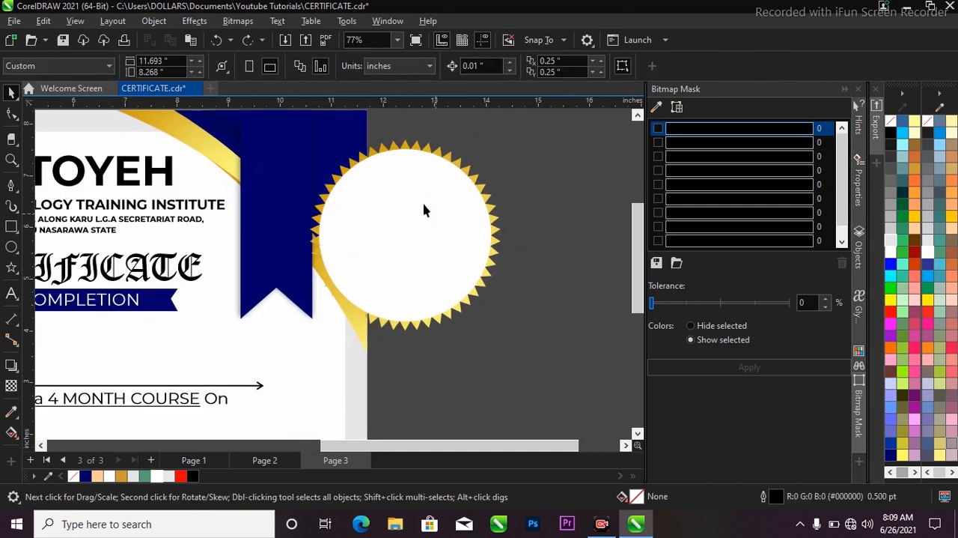
{"action": "scroll", "coordinate": [426, 183], "scroll_direction": "up", "scroll_amount": 3}
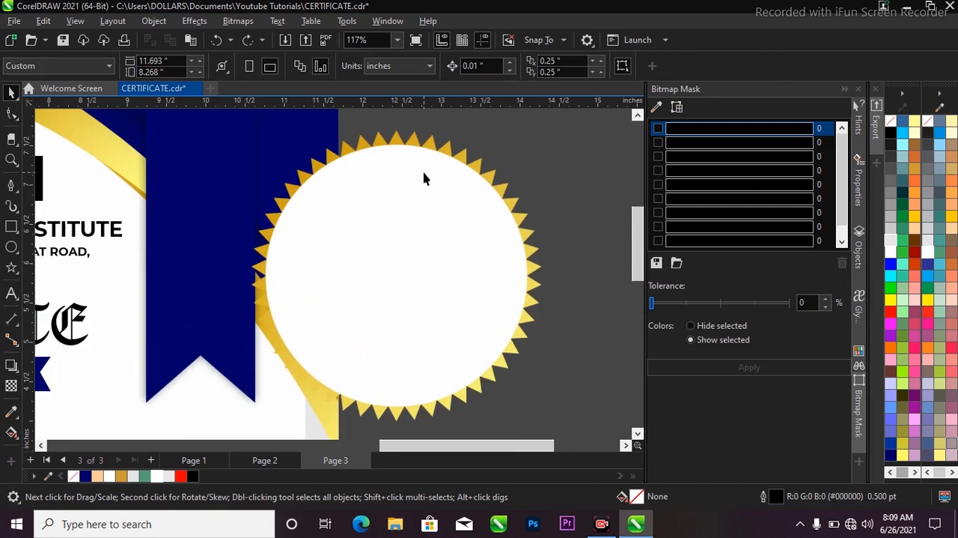
Step: Copy only the fill property from the gold serrated seal onto the white circle
{"action": "left_click", "coordinate": [425, 177]}
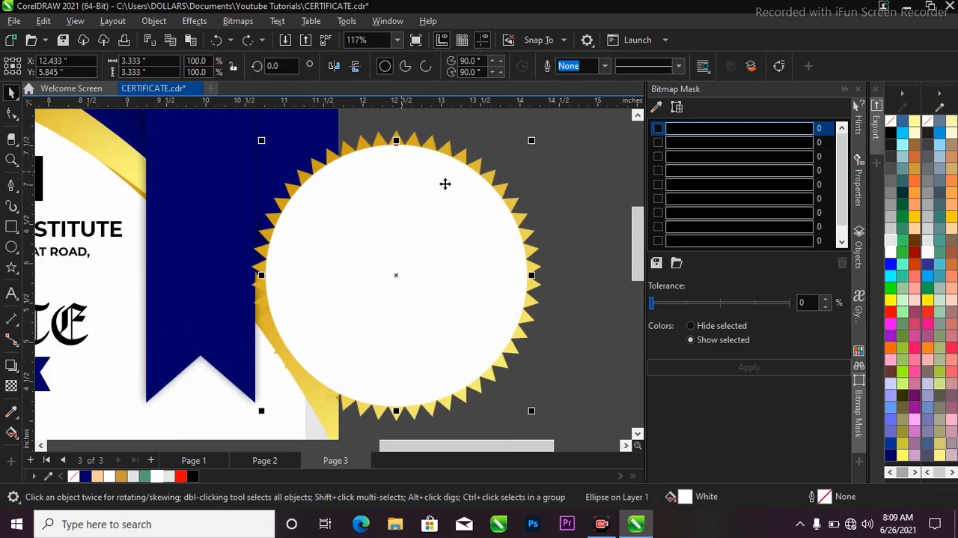
{"action": "left_click", "coordinate": [41, 22]}
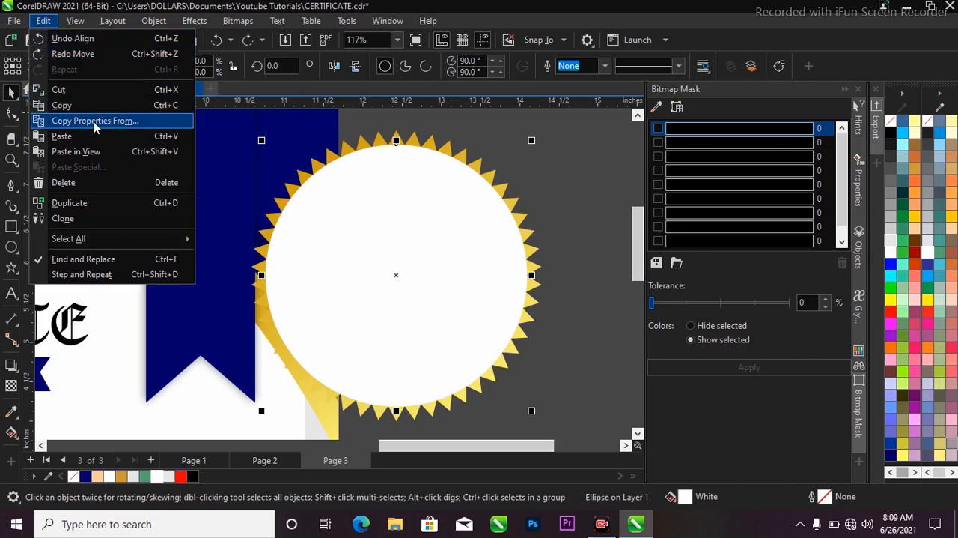
{"action": "left_click", "coordinate": [142, 123]}
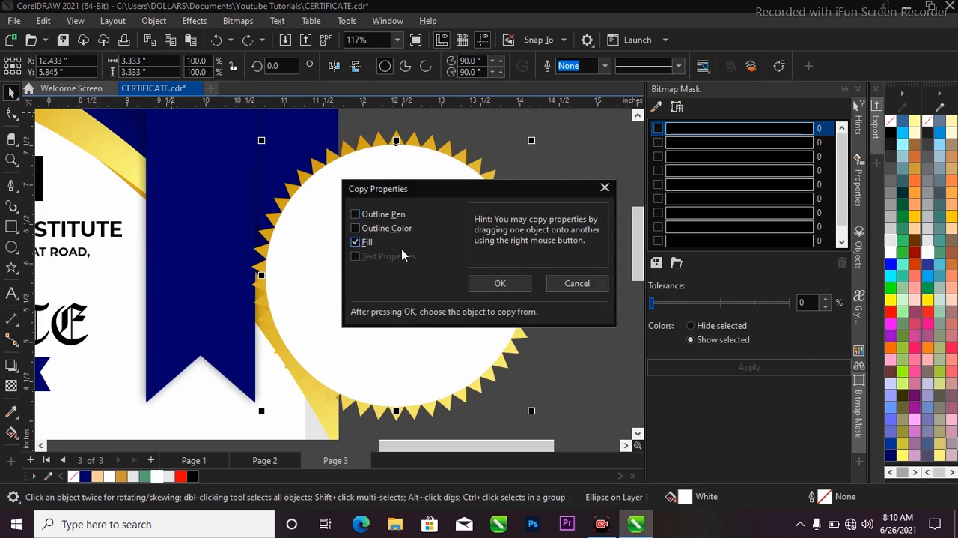
{"action": "left_click", "coordinate": [493, 285]}
{"action": "left_click", "coordinate": [481, 262]}
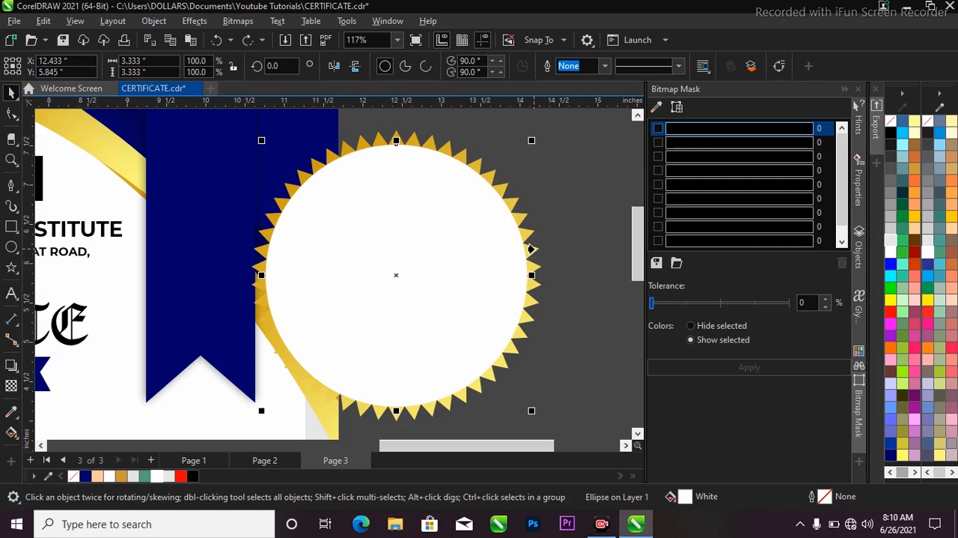
{"action": "left_click", "coordinate": [531, 256]}
{"action": "scroll", "coordinate": [524, 287], "scroll_direction": "down", "scroll_amount": 3}
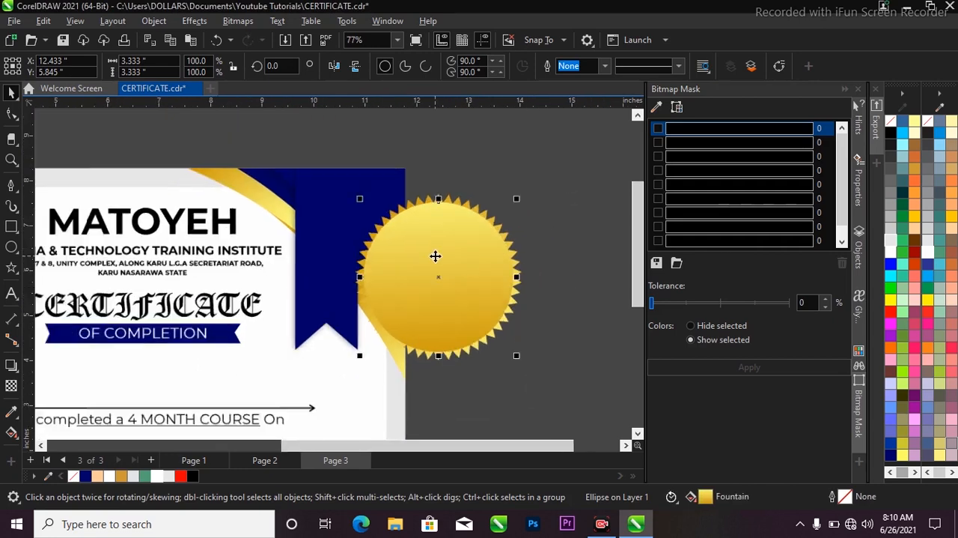
{"action": "scroll", "coordinate": [434, 229], "scroll_direction": "up", "scroll_amount": 2}
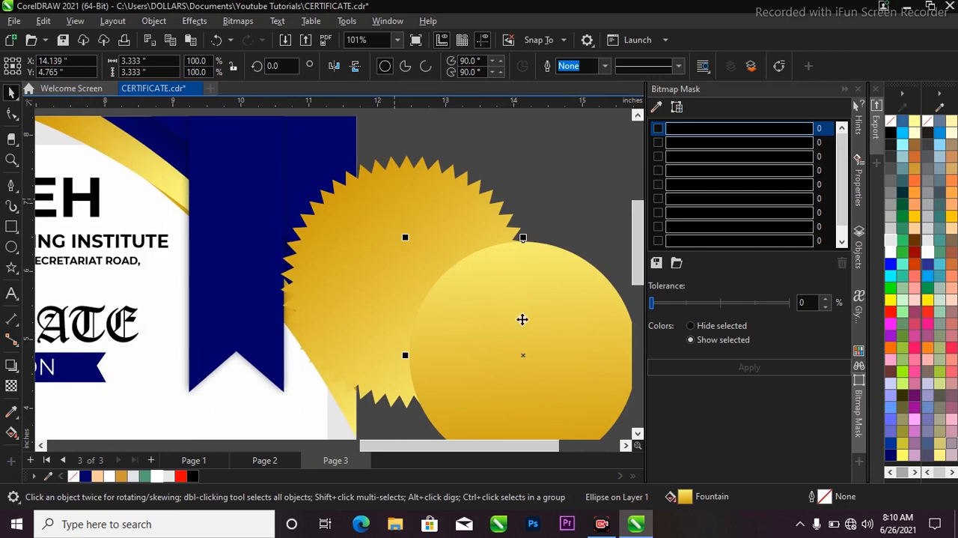
{"action": "left_click", "coordinate": [474, 304]}
{"action": "scroll", "coordinate": [474, 304], "scroll_direction": "down", "scroll_amount": 2}
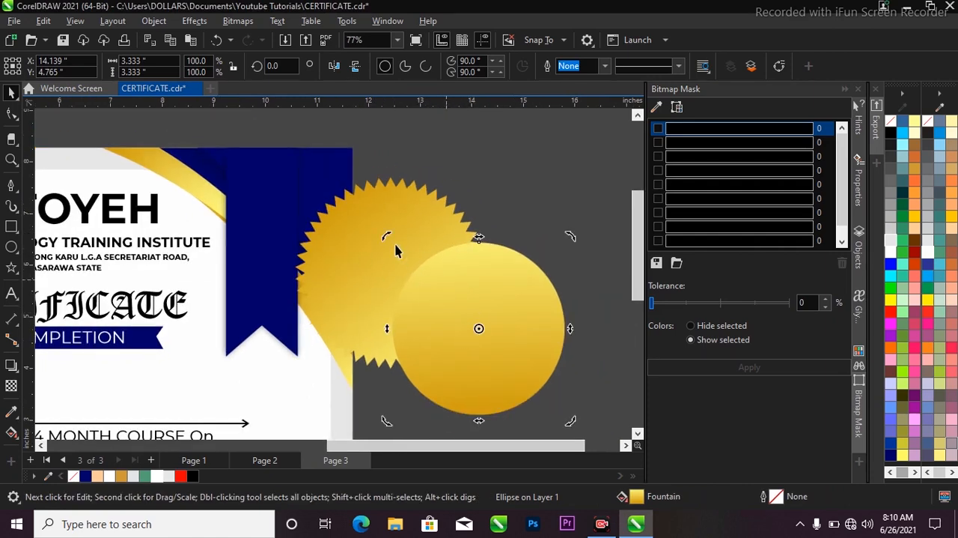
{"action": "key", "text": "ctrl+z"}
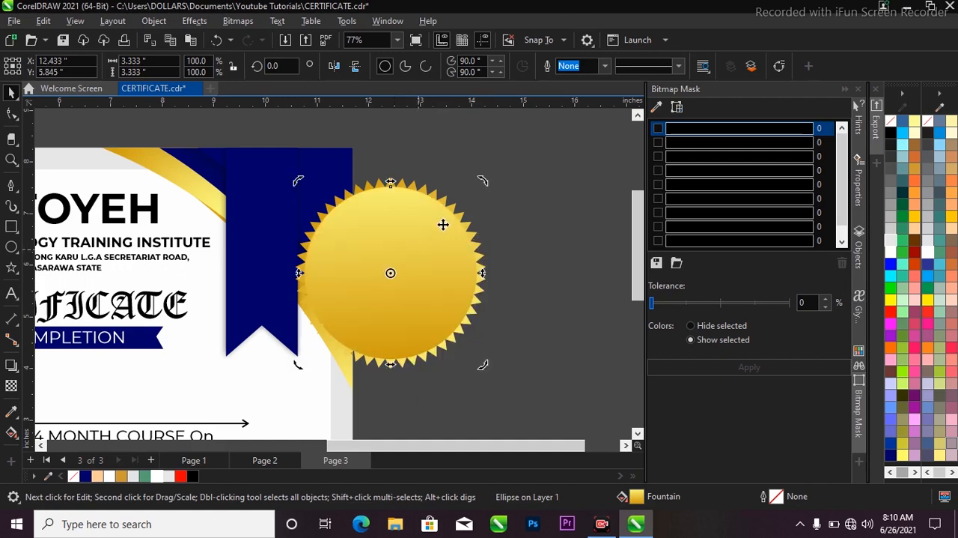
Step: Make a smaller concentric copy of the gold circle, about 3.12 inches in diameter, and mirror it vertically
{"action": "left_click", "coordinate": [343, 263]}
{"action": "scroll", "coordinate": [372, 251], "scroll_direction": "up", "scroll_amount": 2}
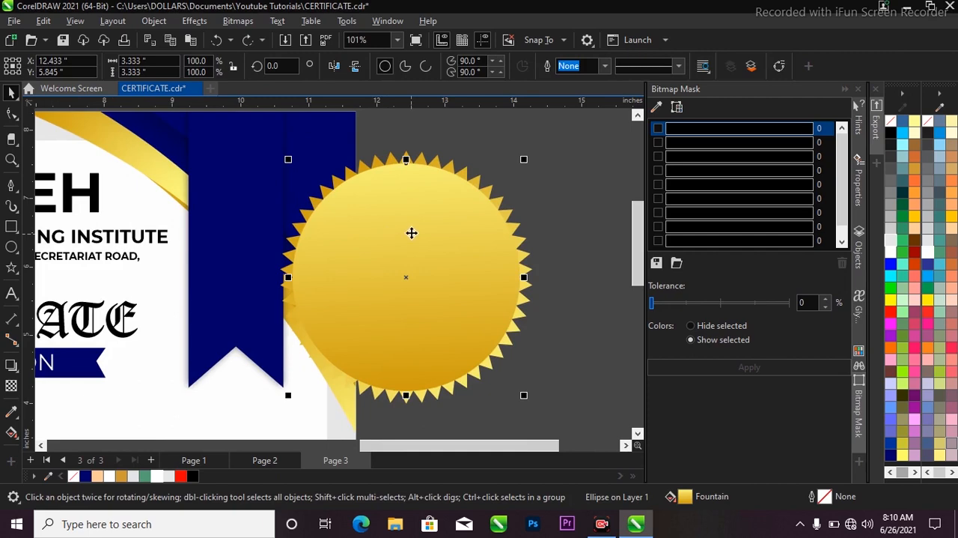
{"action": "scroll", "coordinate": [499, 211], "scroll_direction": "down", "scroll_amount": 2}
{"action": "left_click", "coordinate": [469, 229]}
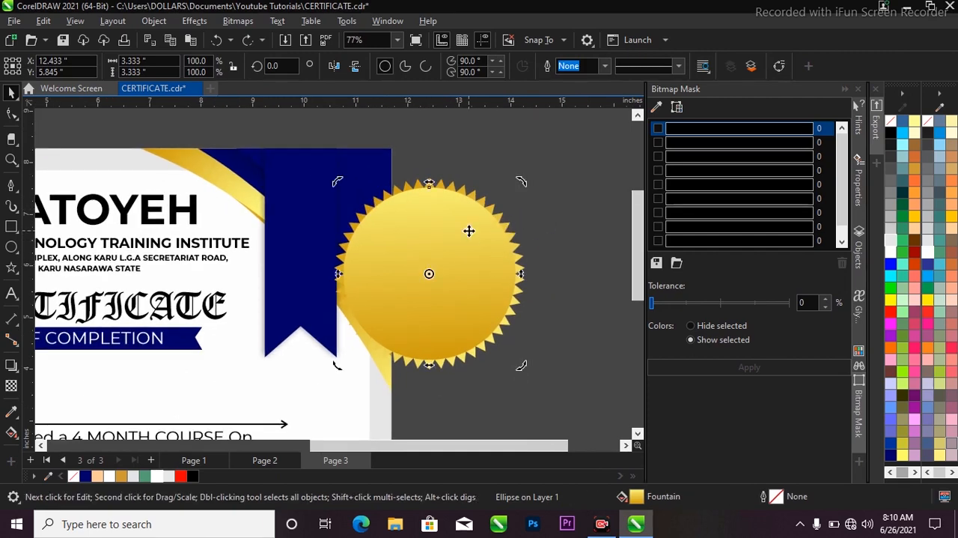
{"action": "scroll", "coordinate": [445, 224], "scroll_direction": "up", "scroll_amount": 2}
{"action": "left_click", "coordinate": [473, 216]}
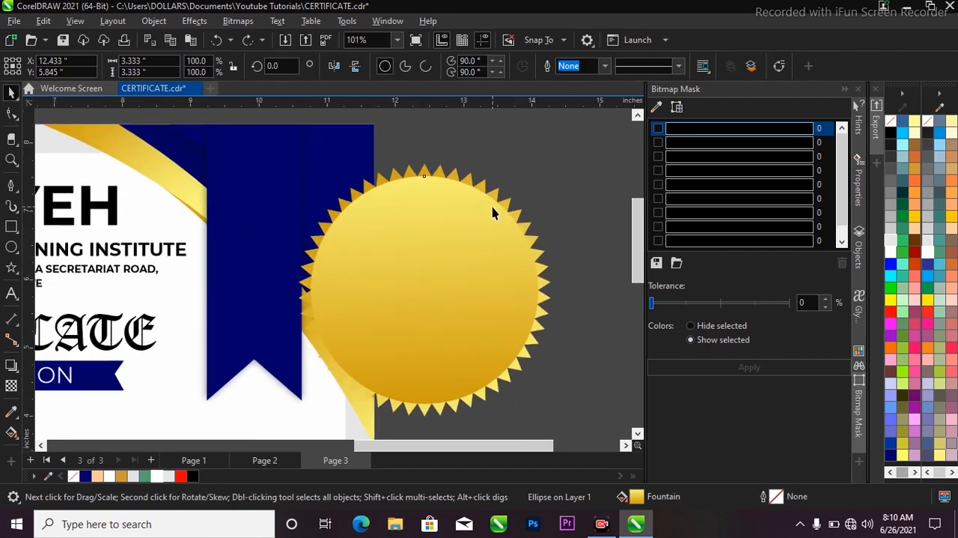
{"action": "mouse_move", "coordinate": [545, 180]}
{"action": "left_mouse_down"}
{"action": "mouse_move", "coordinate": [532, 177]}
{"action": "mouse_move", "coordinate": [541, 184]}
{"action": "left_mouse_up"}
{"action": "key", "text": "ctrl+z"}
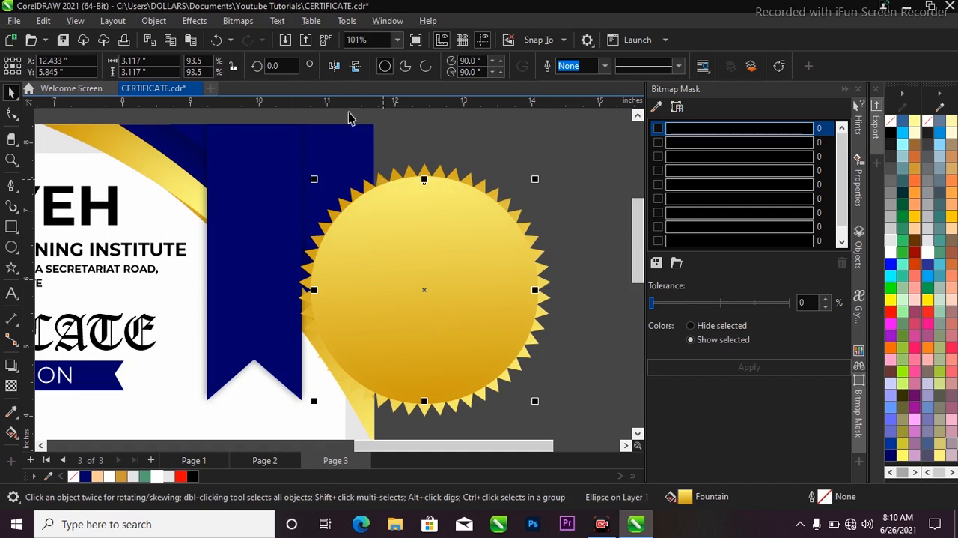
{"action": "left_click", "coordinate": [357, 66]}
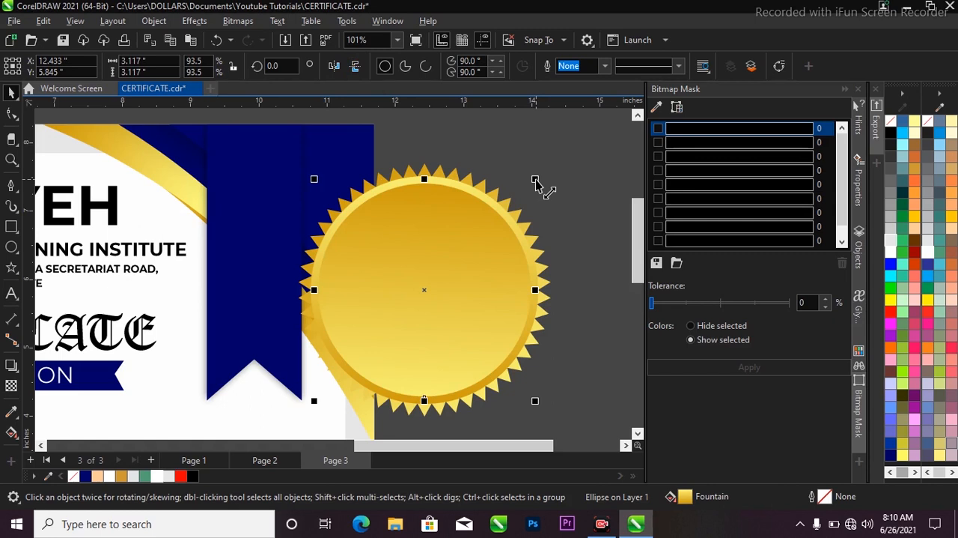
Step: Make another concentric copy of the inner circle, about 2.97 inches in diameter, and fill it with Deep Navy Blue
{"action": "left_click_drag", "start_coordinate": [534, 180], "coordinate": [531, 187]}
{"action": "scroll", "coordinate": [496, 195], "scroll_direction": "down", "scroll_amount": 2}
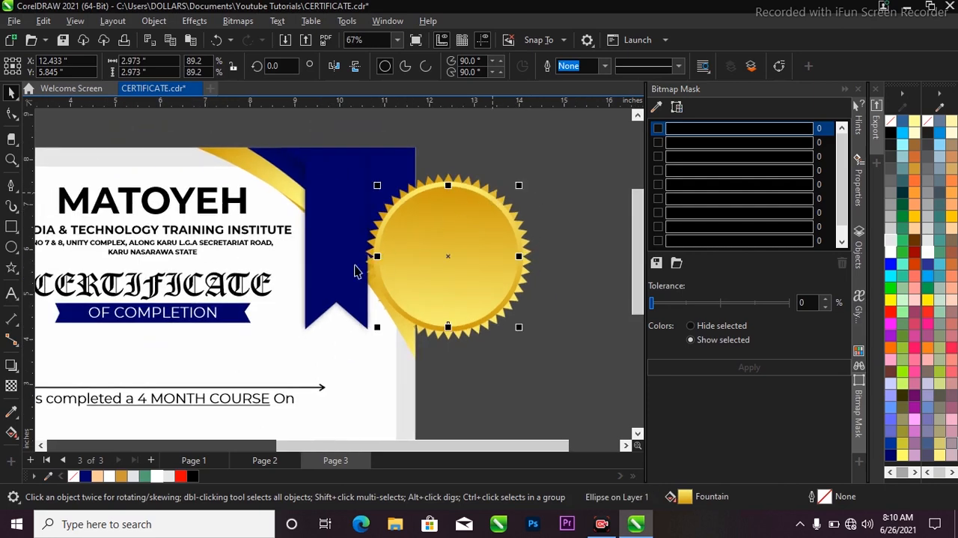
{"action": "left_click", "coordinate": [86, 477]}
{"action": "scroll", "coordinate": [453, 237], "scroll_direction": "up", "scroll_amount": 3}
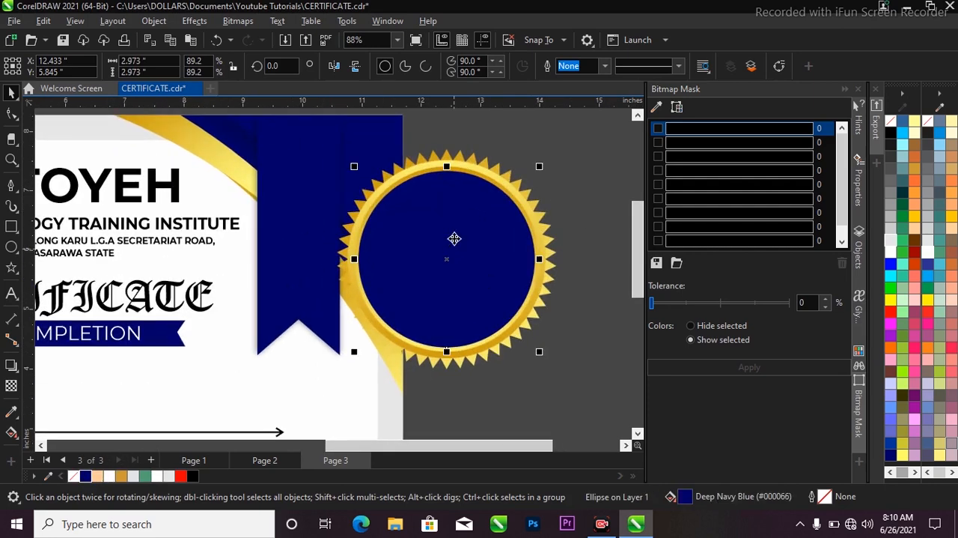
Step: Apply a near-vertical fountain fill to the inner navy circle, running from navy near its bottom to white at its top
{"action": "scroll", "coordinate": [442, 276], "scroll_direction": "down", "scroll_amount": 2}
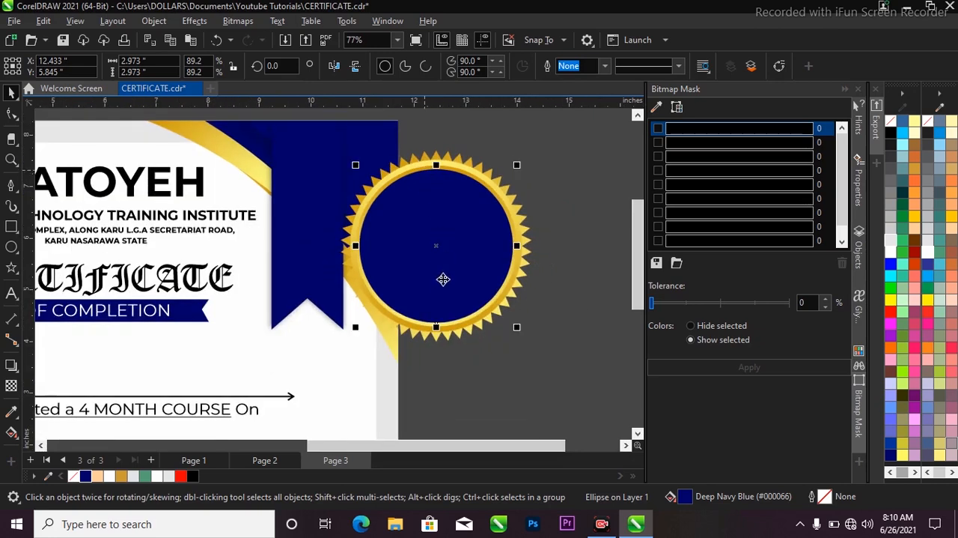
{"action": "scroll", "coordinate": [441, 285], "scroll_direction": "up", "scroll_amount": 1}
{"action": "key", "text": "g"}
{"action": "left_click_drag", "start_coordinate": [439, 301], "coordinate": [451, 132]}
{"action": "scroll", "coordinate": [417, 368], "scroll_direction": "down", "scroll_amount": 1}
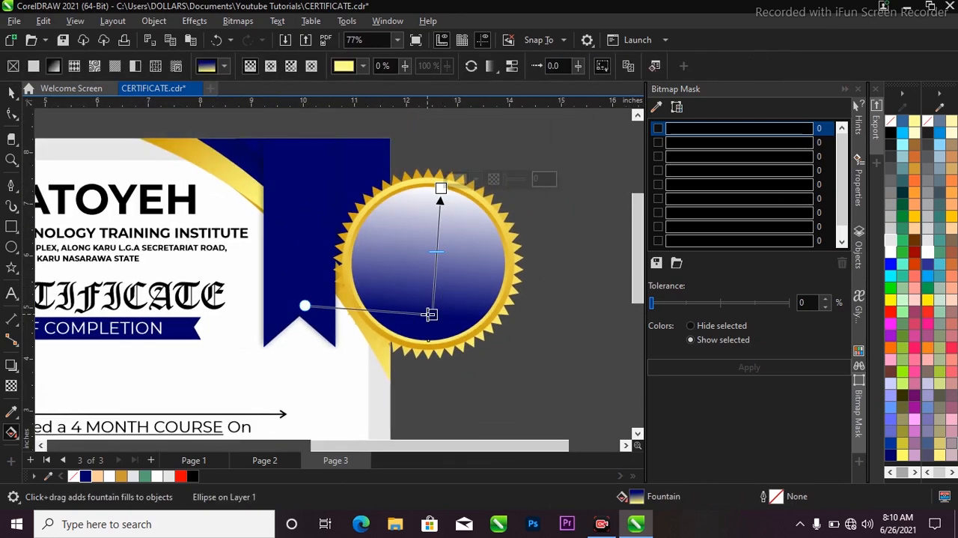
Step: Move the fill's navy node above the circle's centre and its light end node above the seal, leaving a narrow highlight at the circle's top
{"action": "left_click_drag", "start_coordinate": [430, 315], "coordinate": [436, 241]}
{"action": "left_click_drag", "start_coordinate": [441, 188], "coordinate": [436, 155]}
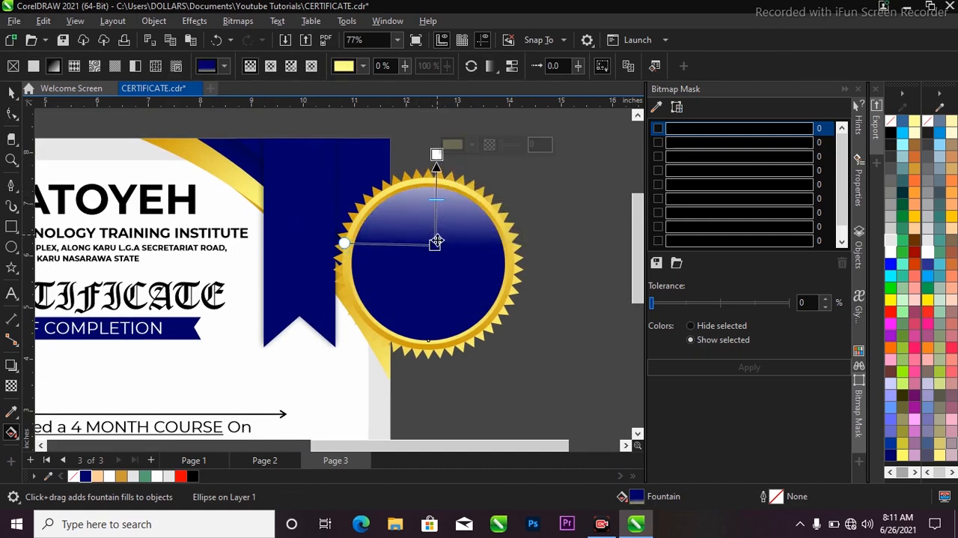
{"action": "left_click_drag", "start_coordinate": [437, 241], "coordinate": [436, 229]}
{"action": "left_click_drag", "start_coordinate": [436, 157], "coordinate": [437, 132]}
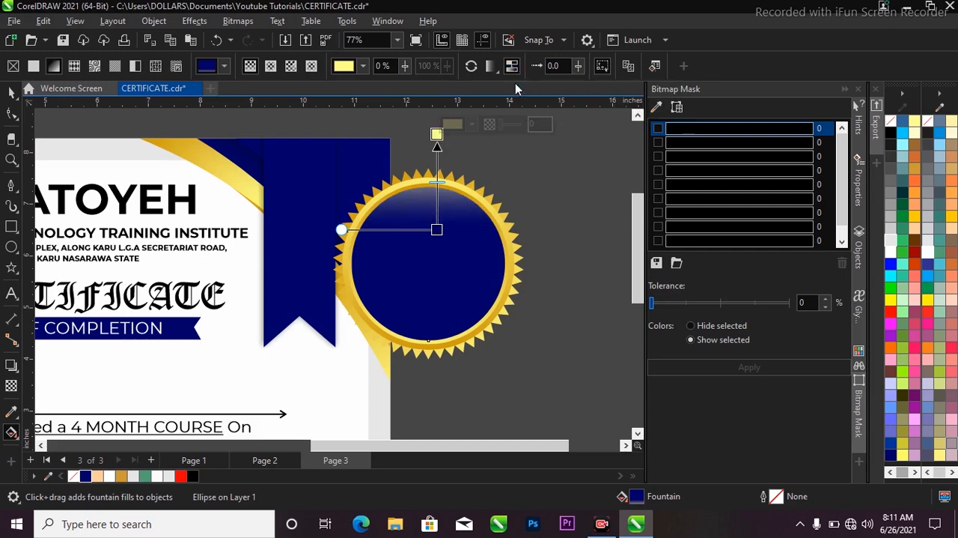
Step: Group the four layered parts of the gold-and-navy seal into one object
{"action": "key", "text": "space"}
{"action": "scroll", "coordinate": [524, 203], "scroll_direction": "down", "scroll_amount": 2}
{"action": "left_click_drag", "start_coordinate": [567, 172], "coordinate": [365, 327]}
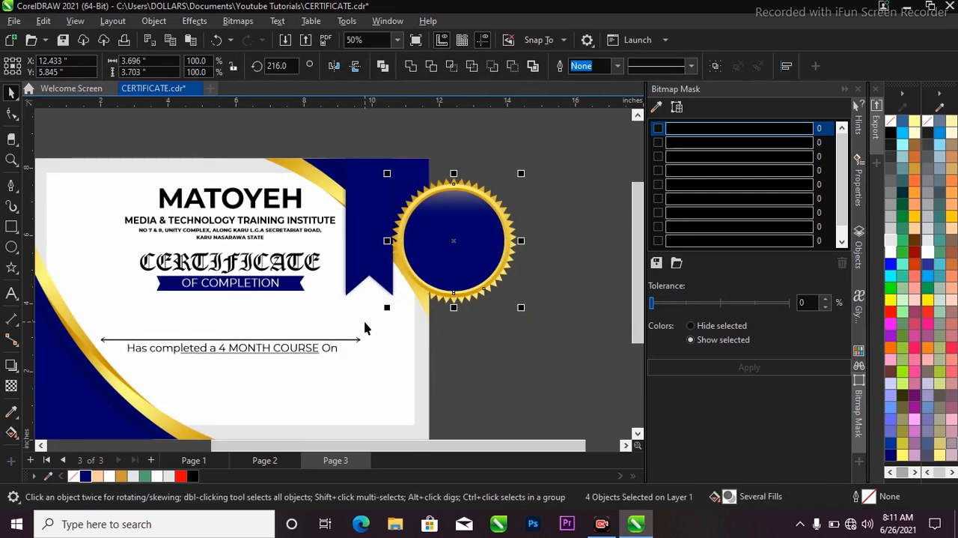
{"action": "key", "text": "ctrl+g"}
Step: Scale the seal group down to about 1.83 inches wide and place it over the upper part of the navy ribbon
{"action": "left_click_drag", "start_coordinate": [521, 307], "coordinate": [383, 226]}
{"action": "scroll", "coordinate": [380, 221], "scroll_direction": "up", "scroll_amount": 1}
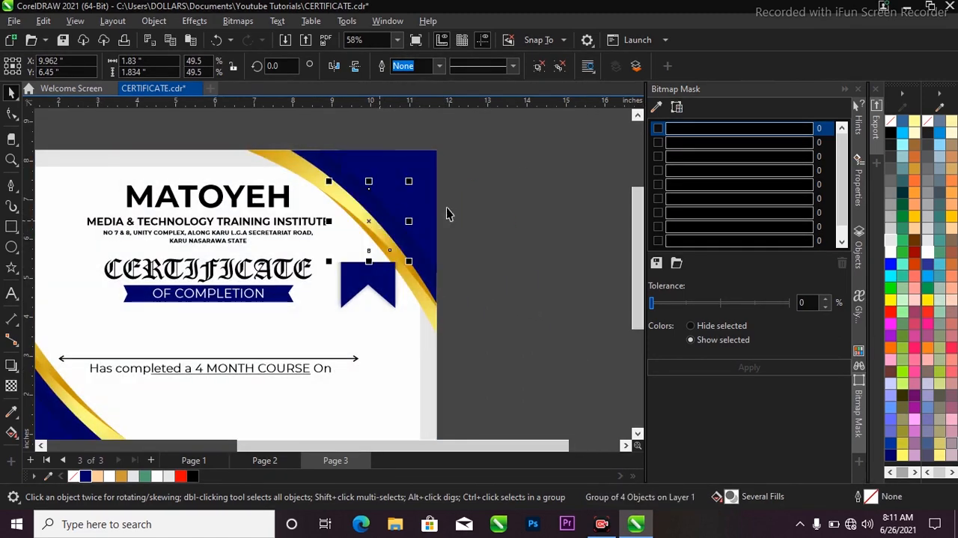
{"action": "left_click", "coordinate": [539, 204]}
Step: Draw an unfilled border rectangle about 11 by 7.6 inches just inside the certificate's edges
{"action": "key", "text": "z"}
{"action": "key", "text": "F3"}
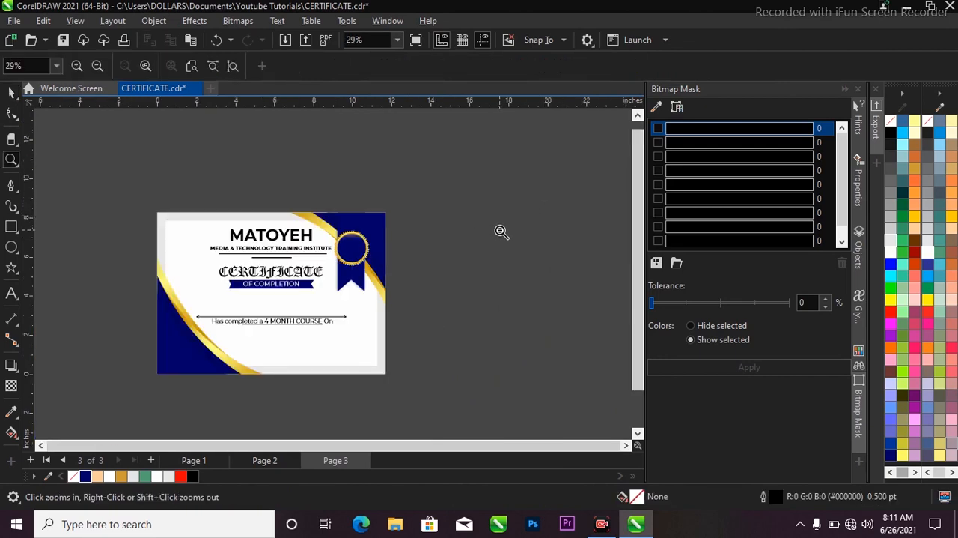
{"action": "key", "text": "F3"}
{"action": "left_click_drag", "start_coordinate": [240, 224], "coordinate": [402, 338]}
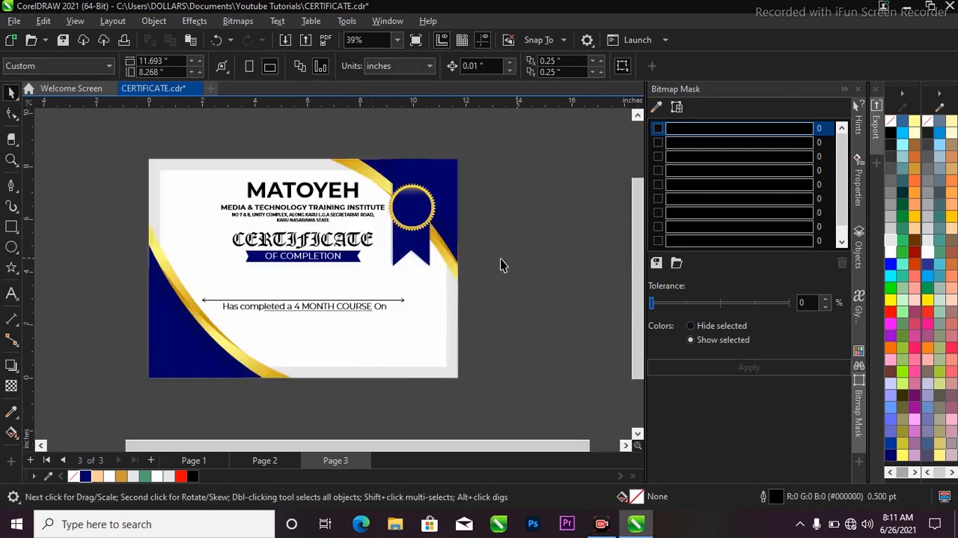
{"action": "left_click", "coordinate": [11, 226]}
{"action": "left_click_drag", "start_coordinate": [157, 167], "coordinate": [451, 370]}
{"action": "key", "text": "space"}
Step: Centre the border rectangle horizontally and vertically on the certificate's background, leaving only the border selected
{"action": "scroll", "coordinate": [379, 365], "scroll_direction": "up", "scroll_amount": 3}
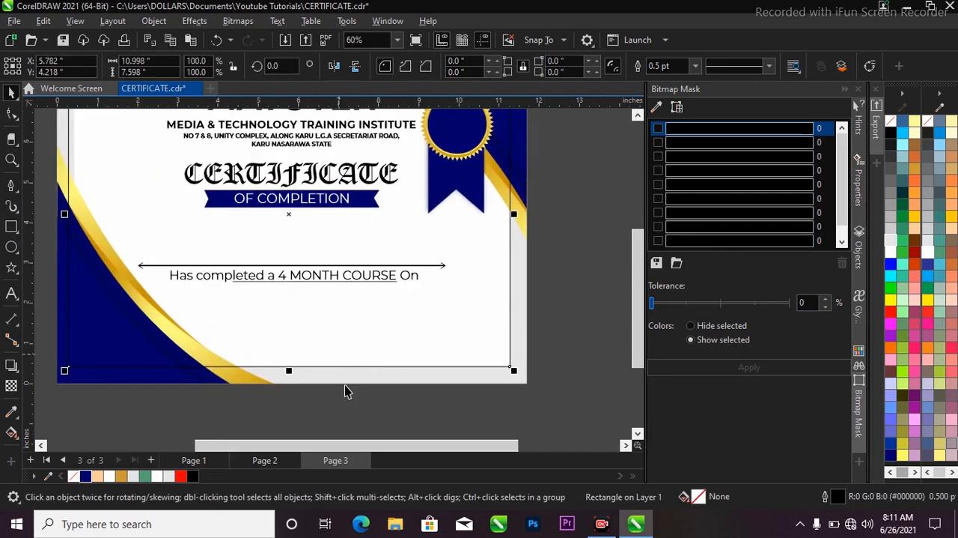
{"action": "left_click", "coordinate": [349, 378], "text": "shift"}
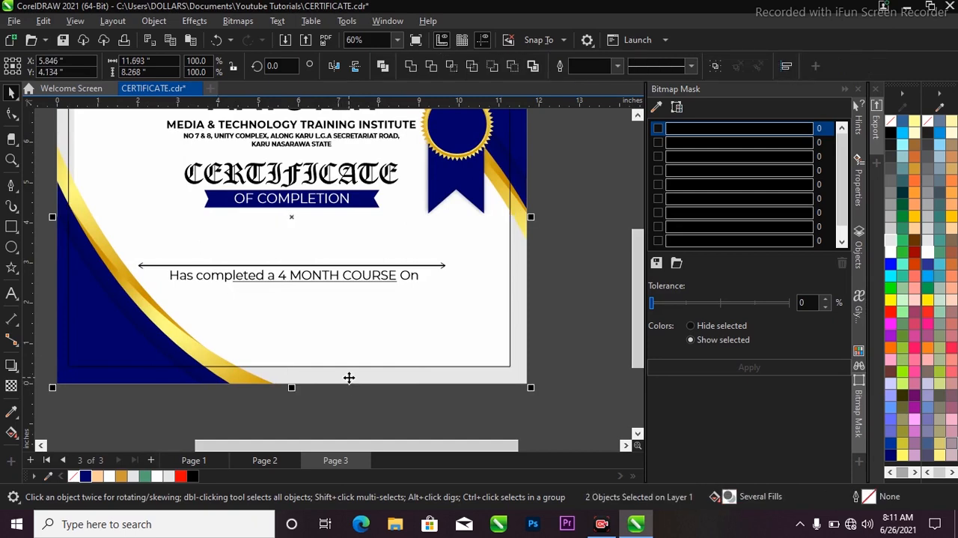
{"action": "key", "text": "c"}
{"action": "key", "text": "e"}
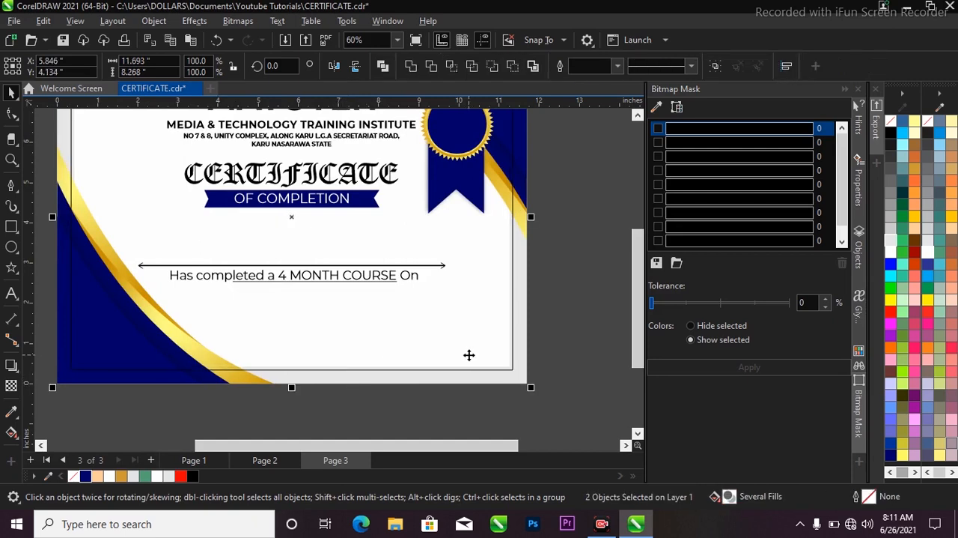
{"action": "scroll", "coordinate": [469, 354], "scroll_direction": "down", "scroll_amount": 1}
{"action": "left_click", "coordinate": [475, 306]}
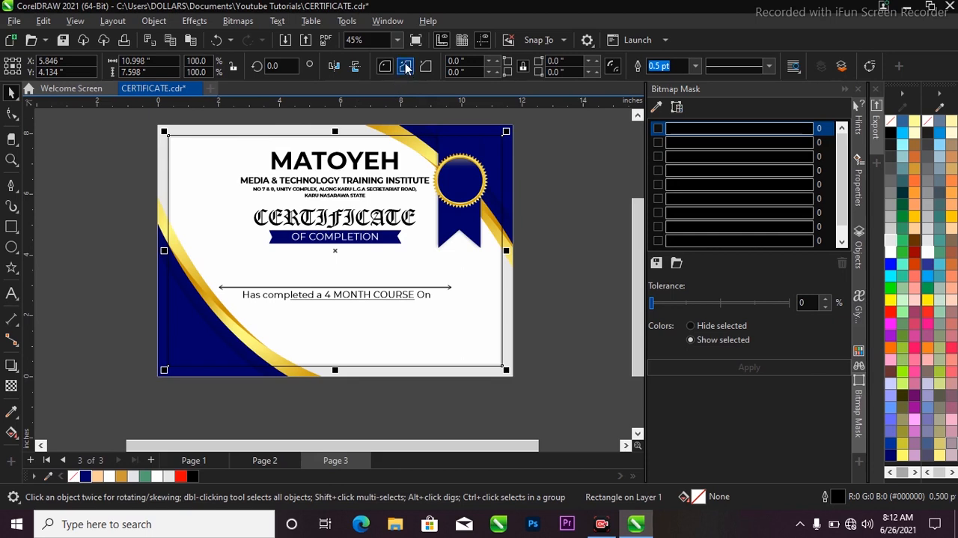
Step: Give the border rectangle scalloped corners with a radius of about 0.718 inch
{"action": "left_click", "coordinate": [405, 71]}
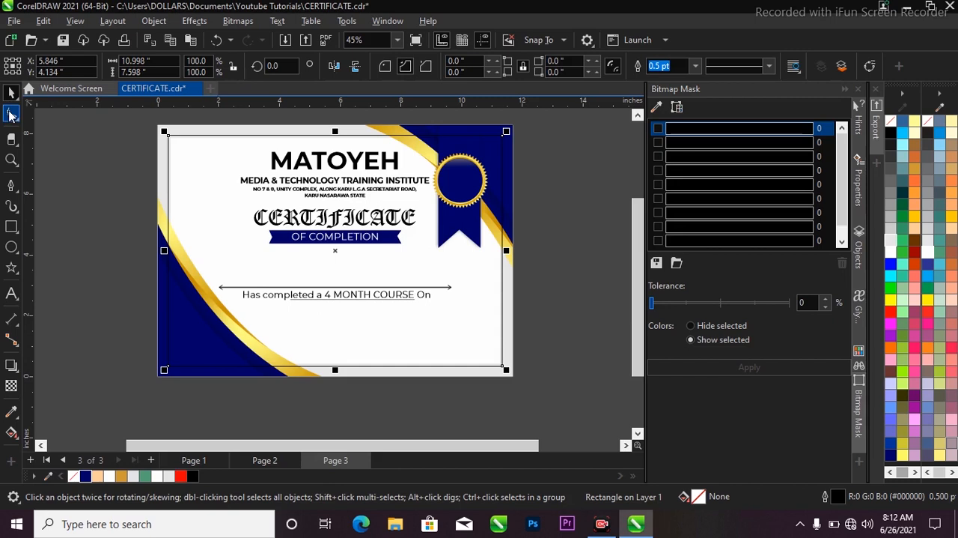
{"action": "left_click", "coordinate": [12, 113]}
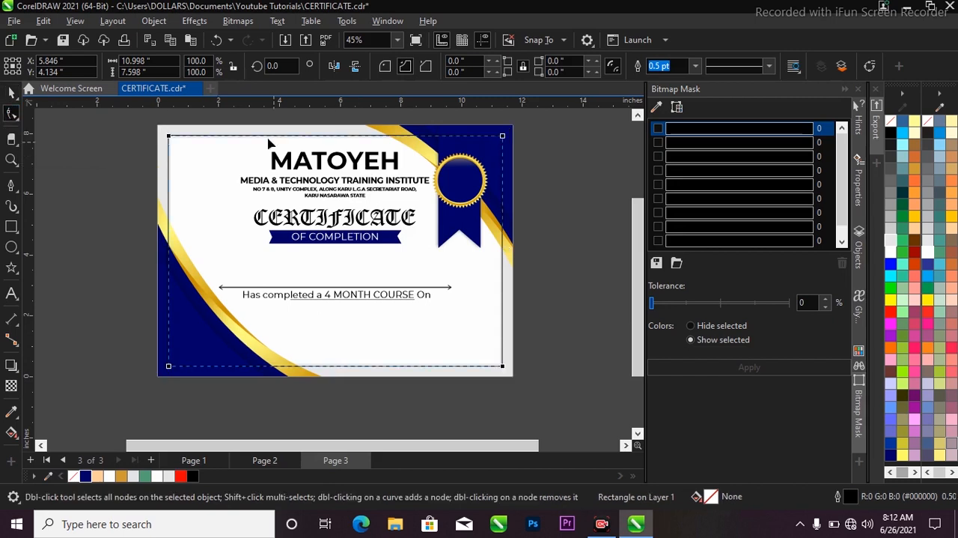
{"action": "mouse_move", "coordinate": [177, 139]}
{"action": "left_mouse_down"}
{"action": "mouse_move", "coordinate": [196, 149]}
{"action": "mouse_move", "coordinate": [190, 142]}
{"action": "left_mouse_up"}
{"action": "key", "text": "space"}
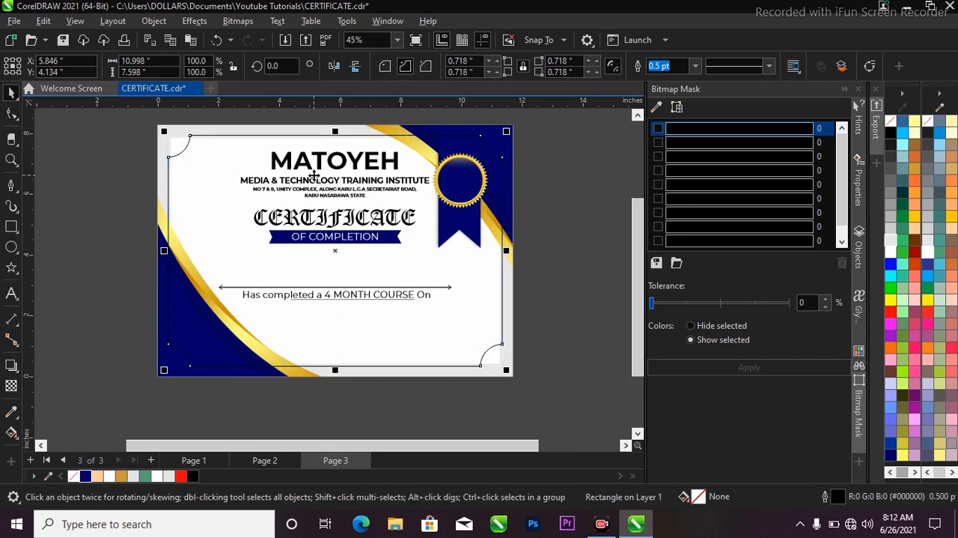
Step: Add a square-cornered copy of the border and scale it about its centre to about 10.74 by 7.42 inches, inside the scalloped one
{"action": "key", "text": "ctrl+z"}
{"action": "scroll", "coordinate": [507, 134], "scroll_direction": "up", "scroll_amount": 2}
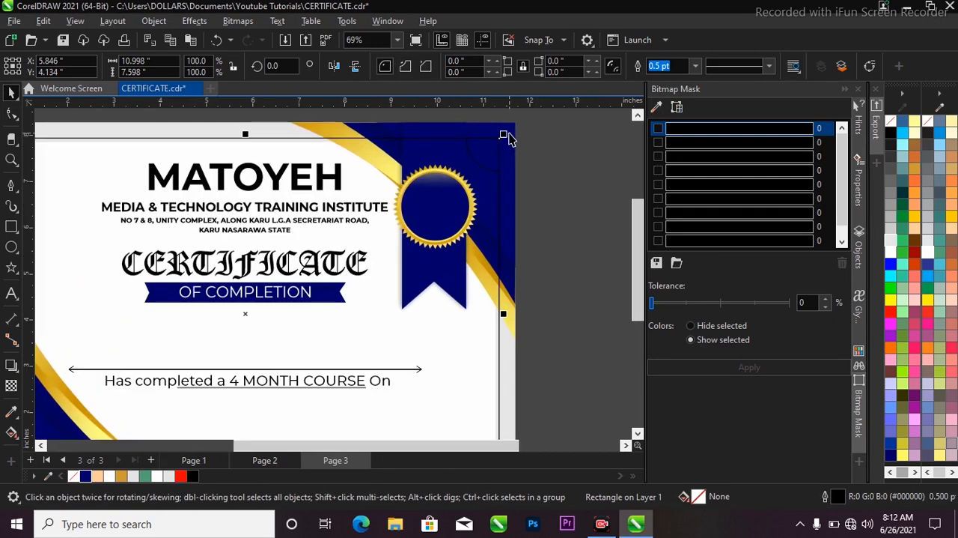
{"action": "left_click_drag", "start_coordinate": [506, 140], "coordinate": [497, 142]}
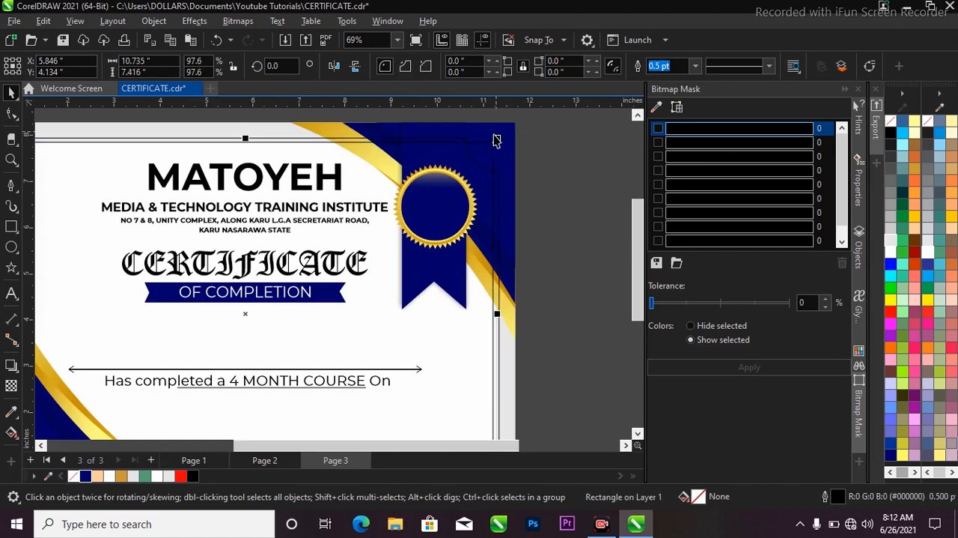
{"action": "scroll", "coordinate": [496, 146], "scroll_direction": "down", "scroll_amount": 3}
Step: Select both border rectangles and give them a gold (#CC9933) outline 2.0 pt wide
{"action": "scroll", "coordinate": [494, 173], "scroll_direction": "up", "scroll_amount": 3}
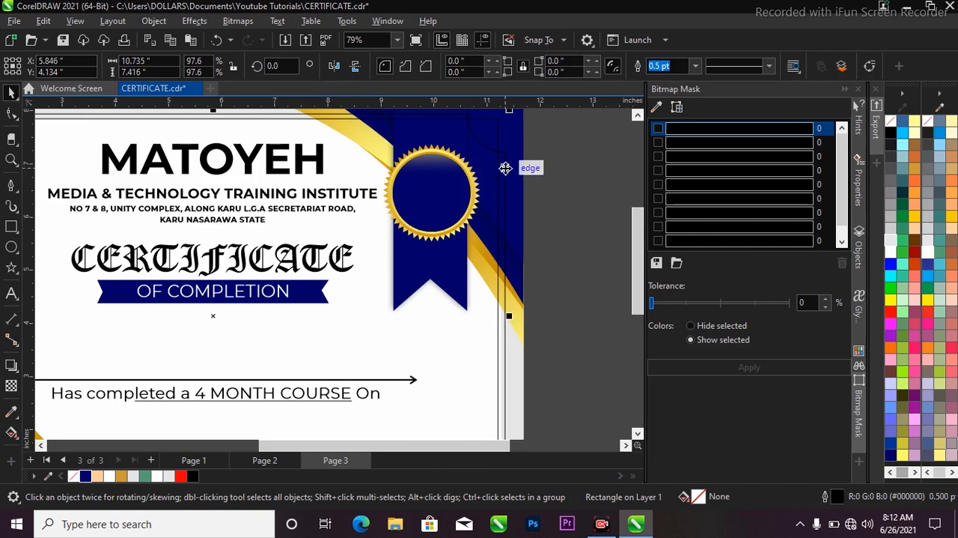
{"action": "left_click", "coordinate": [507, 166], "text": "shift"}
{"action": "scroll", "coordinate": [508, 184], "scroll_direction": "down", "scroll_amount": 2}
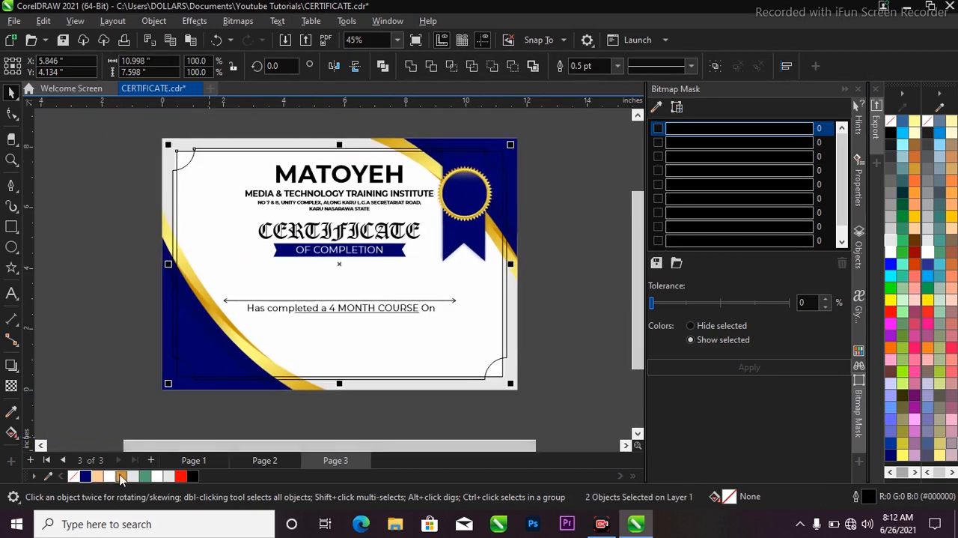
{"action": "right_click", "coordinate": [122, 478]}
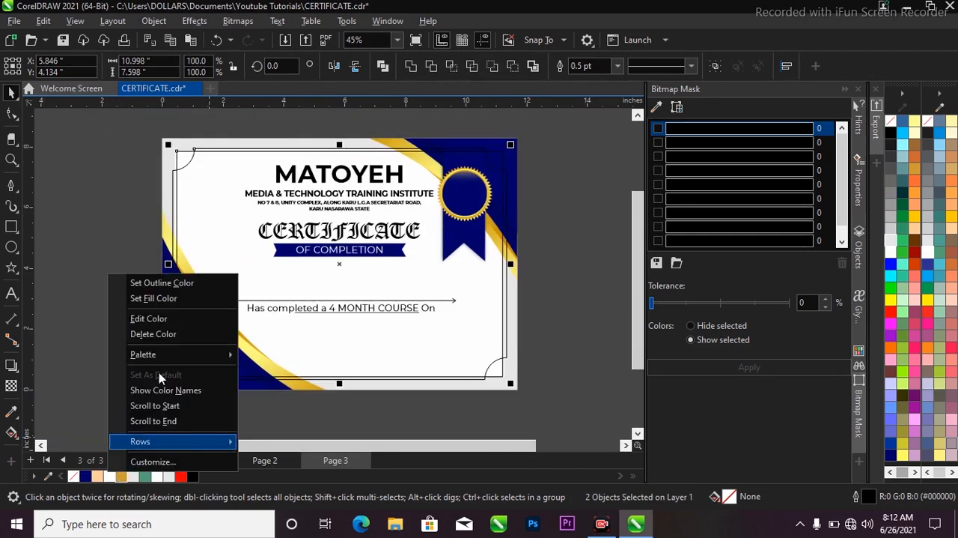
{"action": "left_click", "coordinate": [189, 289]}
{"action": "scroll", "coordinate": [485, 157], "scroll_direction": "up", "scroll_amount": 1}
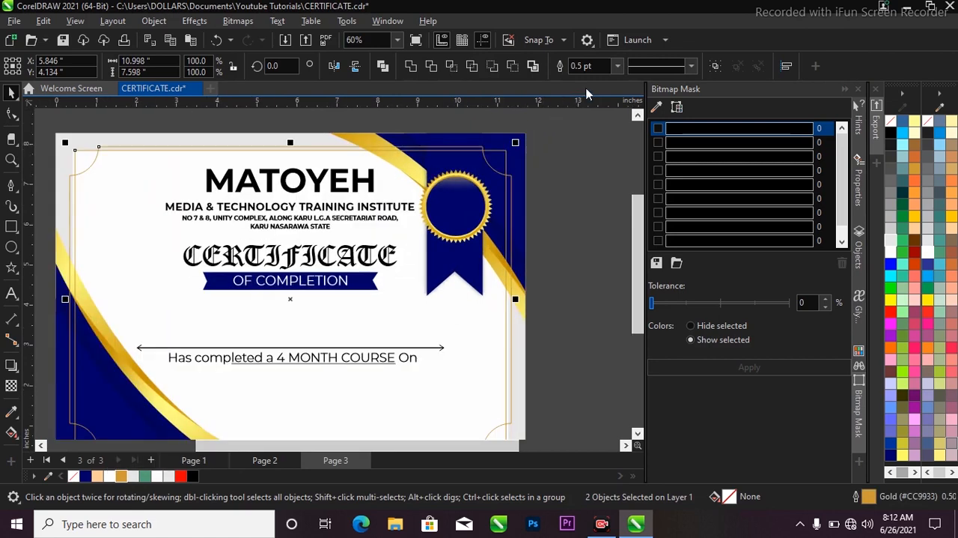
{"action": "left_click", "coordinate": [618, 66]}
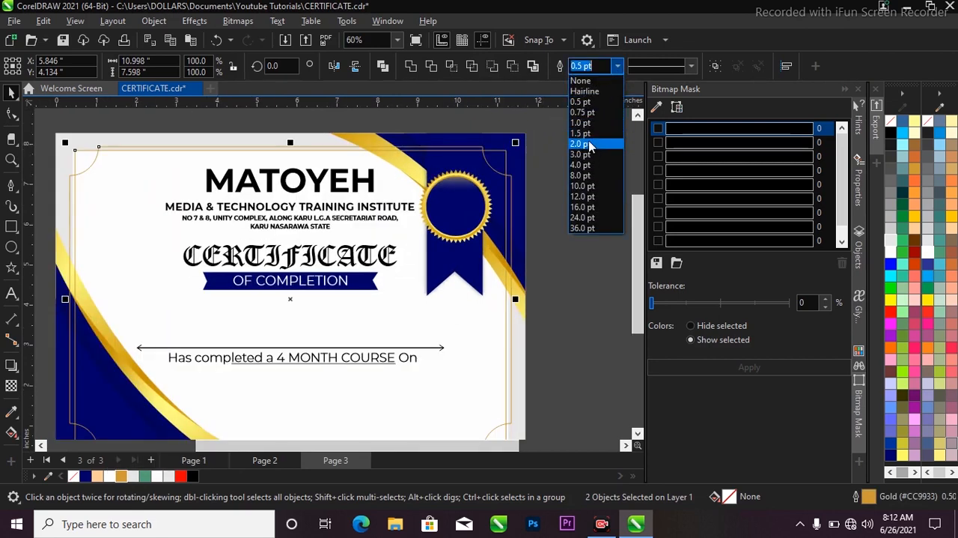
{"action": "left_click", "coordinate": [590, 143]}
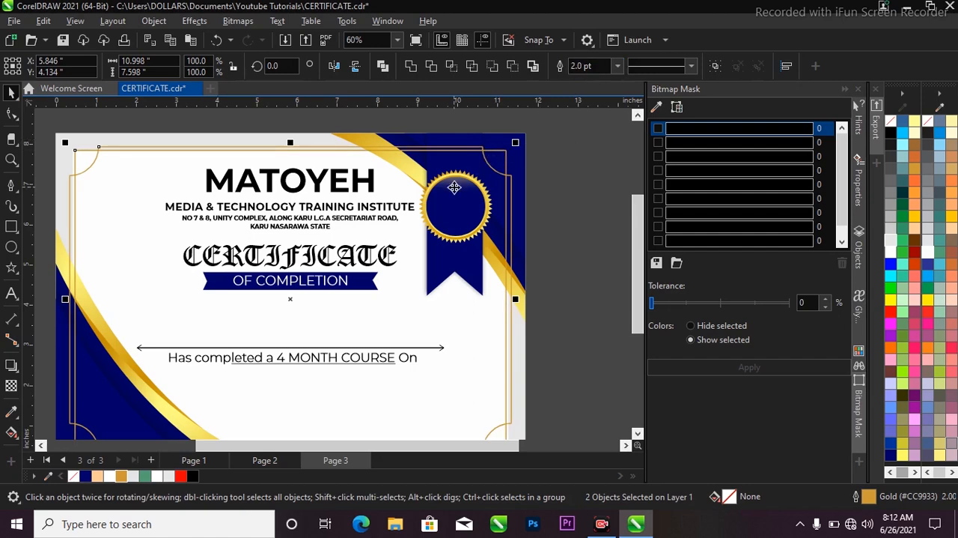
Step: Group the two gold border rectangles and PowerClip the group inside the certificate's background rectangle
{"action": "key", "text": "ctrl+g"}
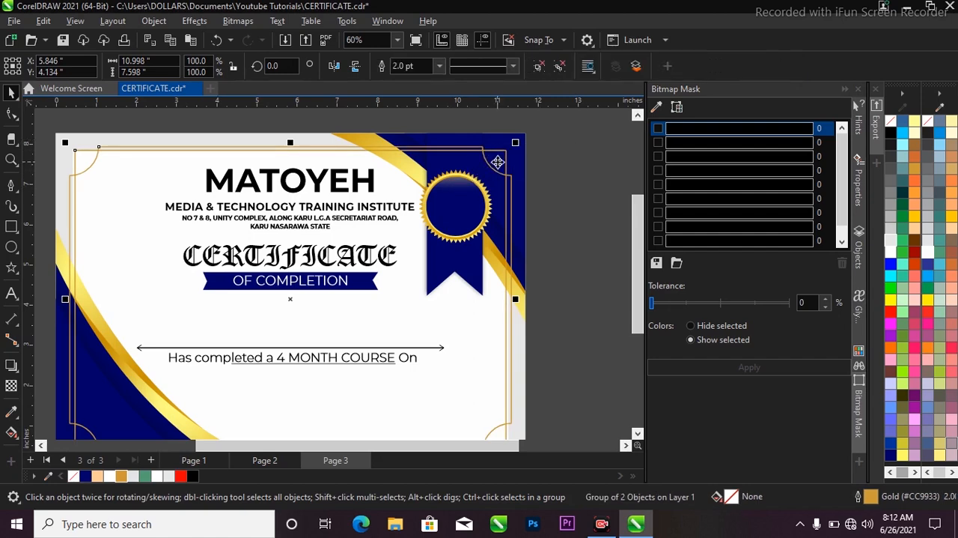
{"action": "right_click", "coordinate": [498, 161]}
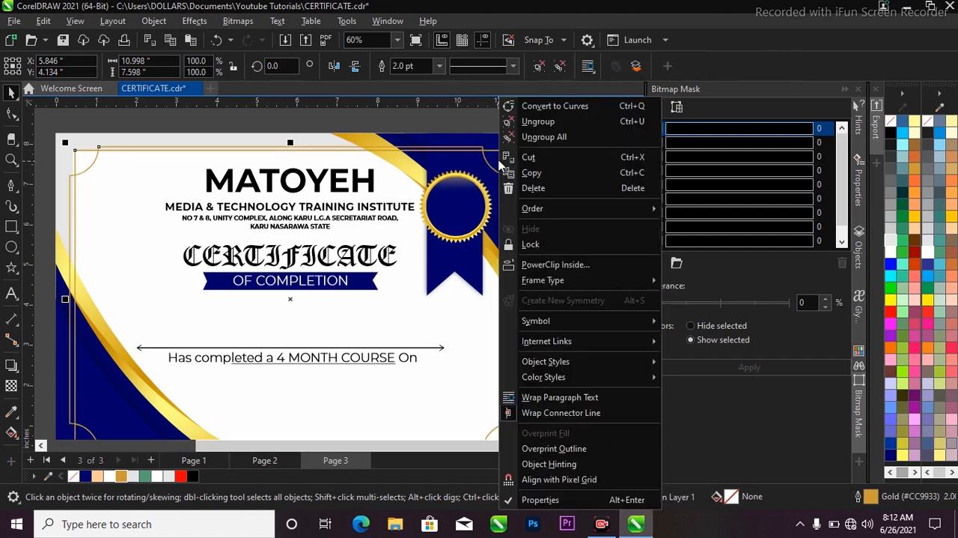
{"action": "left_click", "coordinate": [552, 264]}
{"action": "left_click", "coordinate": [521, 190]}
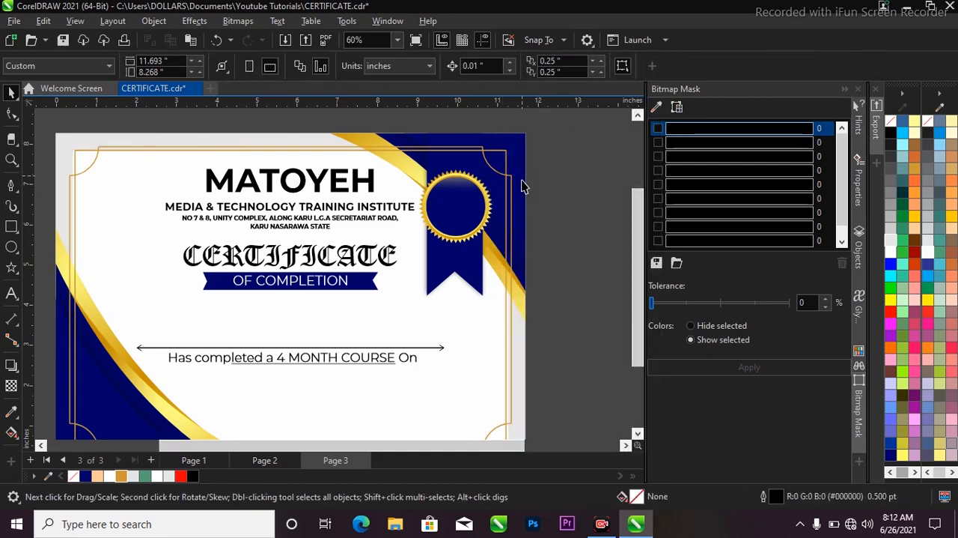
Step: Edit the background's PowerClip contents to bring the lower-left gold-and-navy curved corner in front of the gold border
{"action": "scroll", "coordinate": [522, 182], "scroll_direction": "down", "scroll_amount": 2}
{"action": "left_click", "coordinate": [477, 198]}
{"action": "left_click", "coordinate": [262, 204]}
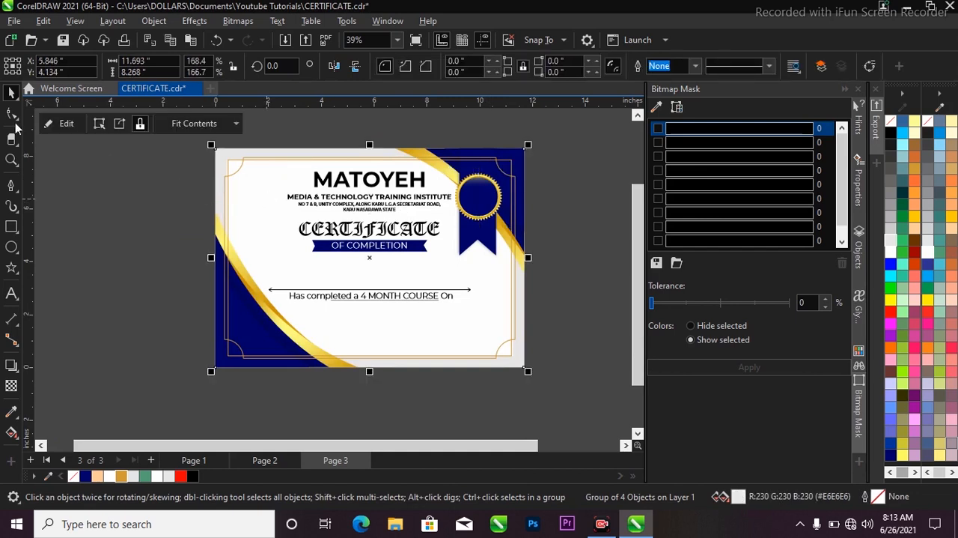
{"action": "left_click", "coordinate": [67, 124]}
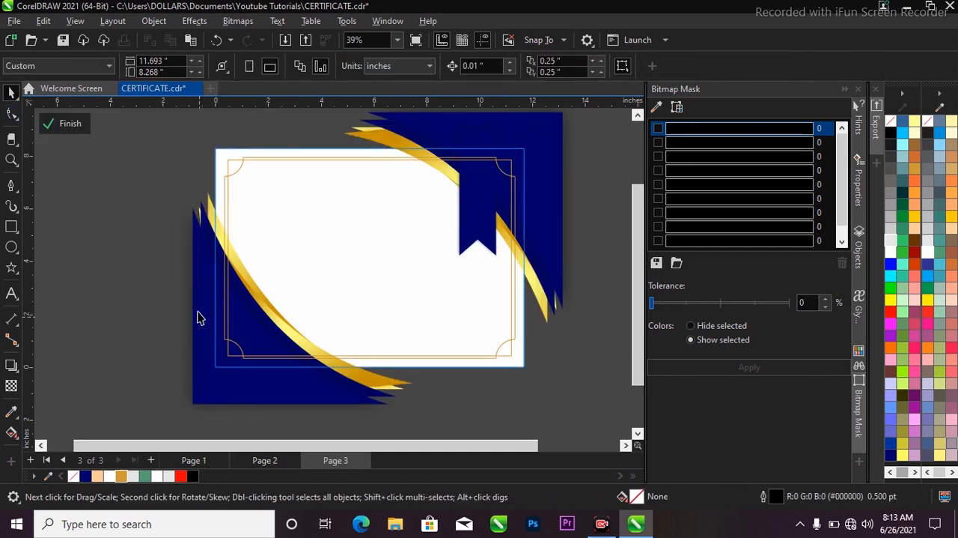
{"action": "scroll", "coordinate": [128, 201], "scroll_direction": "down", "scroll_amount": 1}
{"action": "left_click_drag", "start_coordinate": [131, 176], "coordinate": [337, 369]}
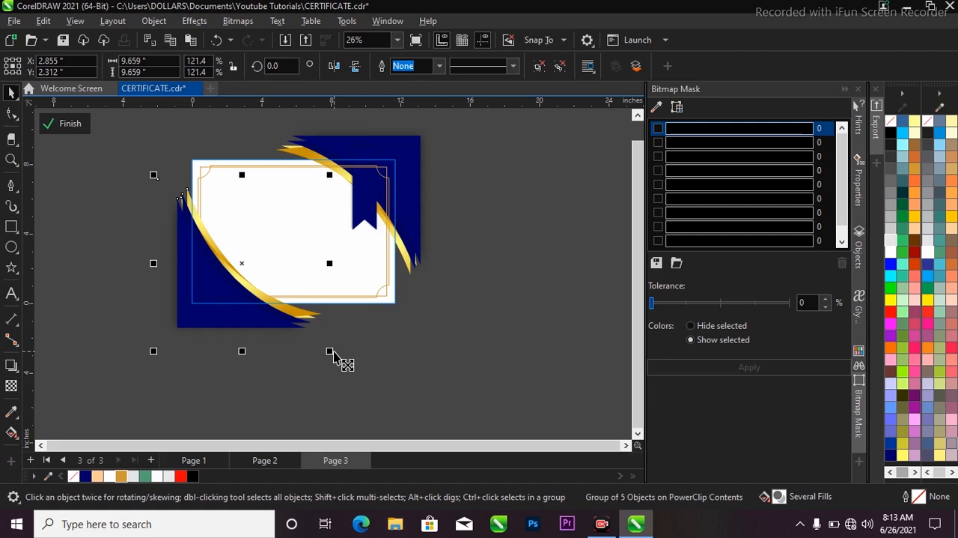
{"action": "left_click", "coordinate": [69, 124]}
{"action": "scroll", "coordinate": [299, 214], "scroll_direction": "up", "scroll_amount": 2}
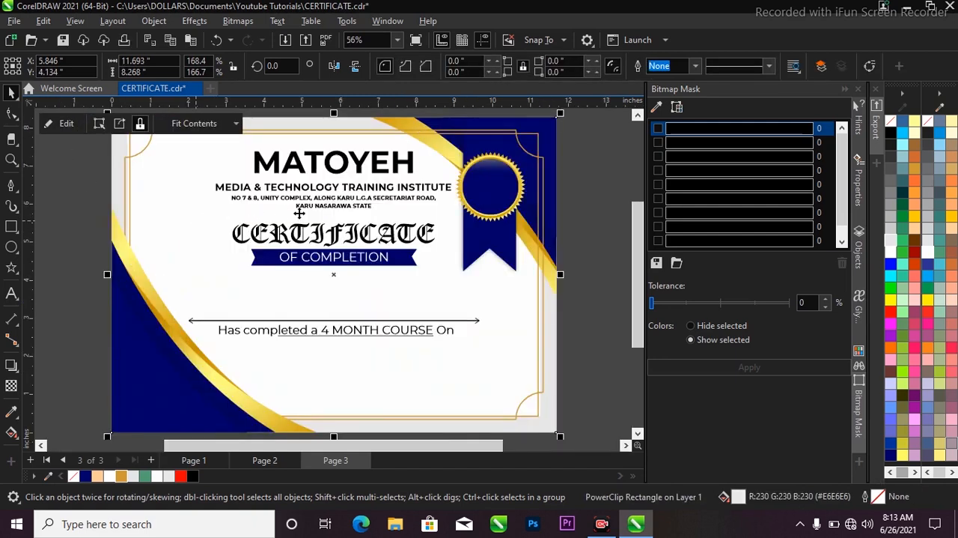
{"action": "left_click", "coordinate": [588, 264]}
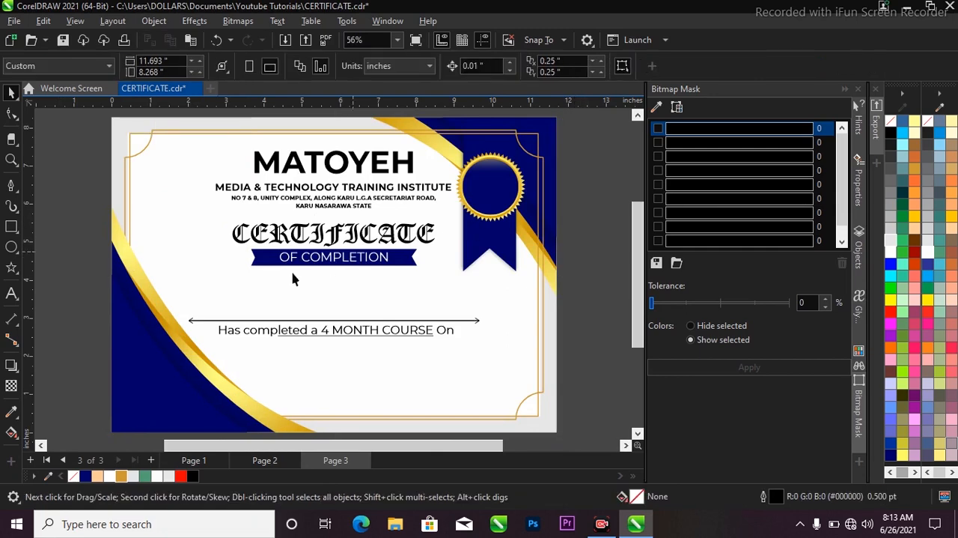
Step: Draw a straight horizontal line about 5.29 inches long near the certificate's lower right and set its outline to 2.0 pt
{"action": "left_click", "coordinate": [12, 185]}
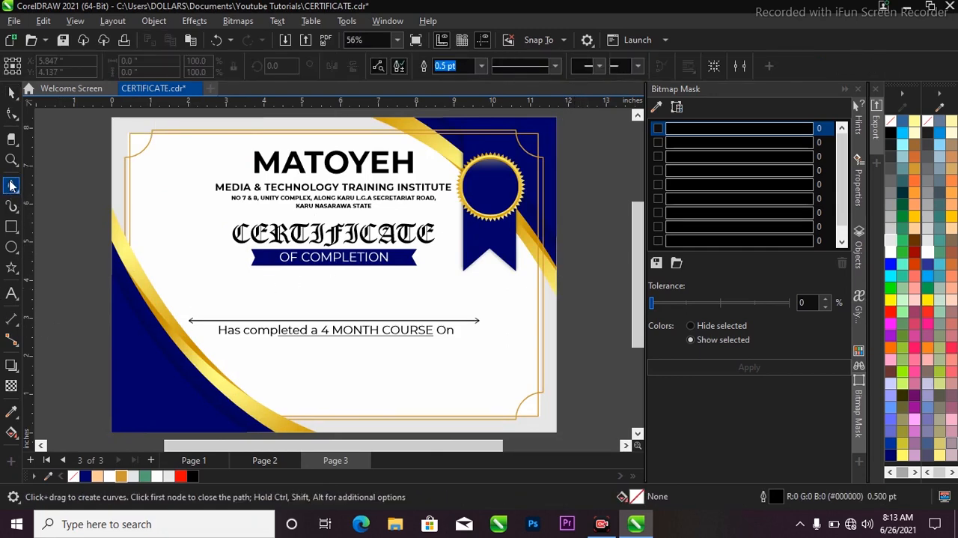
{"action": "left_click", "coordinate": [321, 391]}
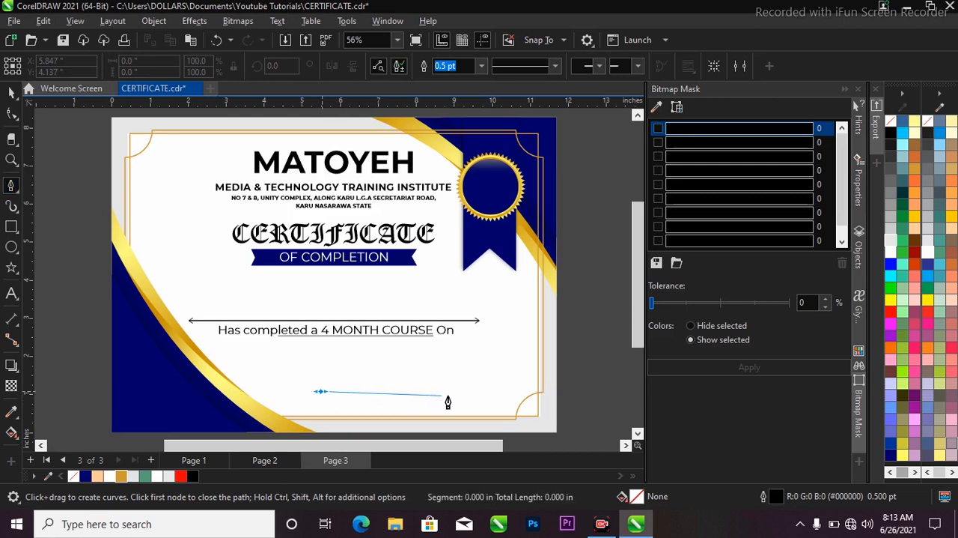
{"action": "double_click", "coordinate": [521, 391]}
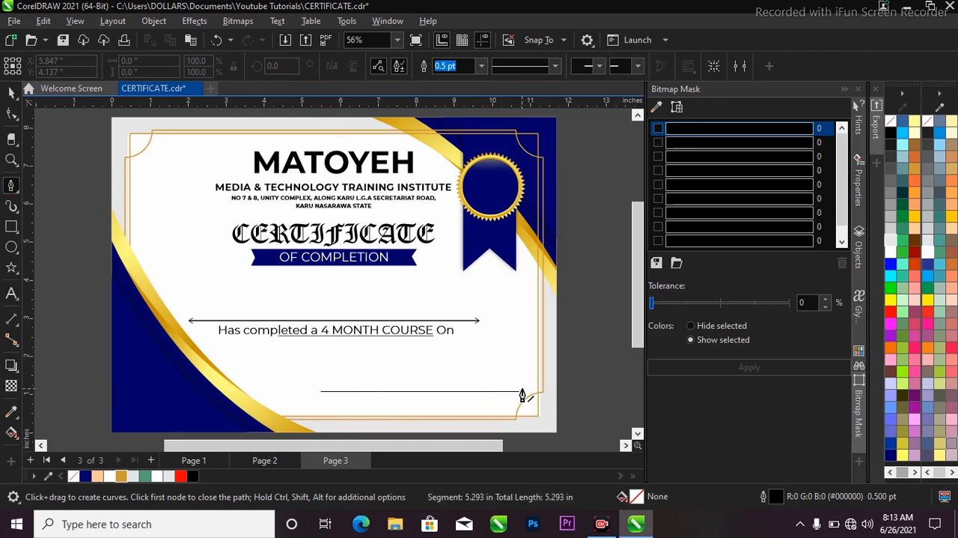
{"action": "key", "text": "space"}
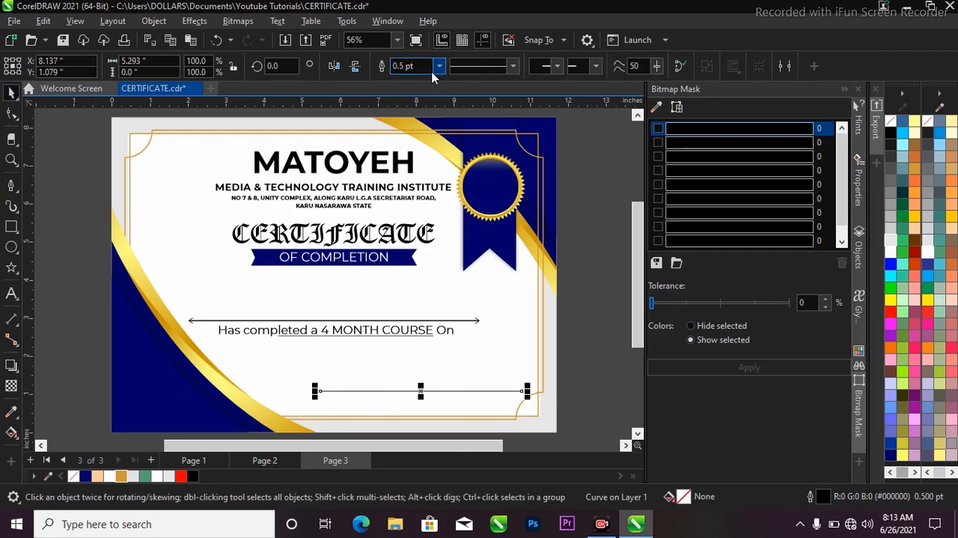
{"action": "left_click", "coordinate": [440, 66]}
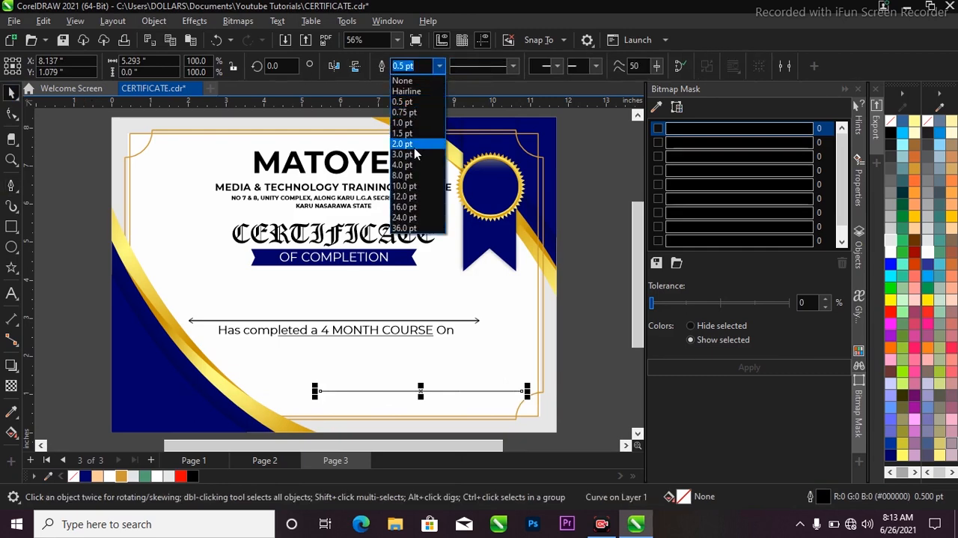
{"action": "left_click", "coordinate": [416, 147]}
Step: Lengthen the lower line towards the left to about 6.18 inches and raise it slightly to a height of about 1.29 inches
{"action": "scroll", "coordinate": [313, 391], "scroll_direction": "up", "scroll_amount": 1}
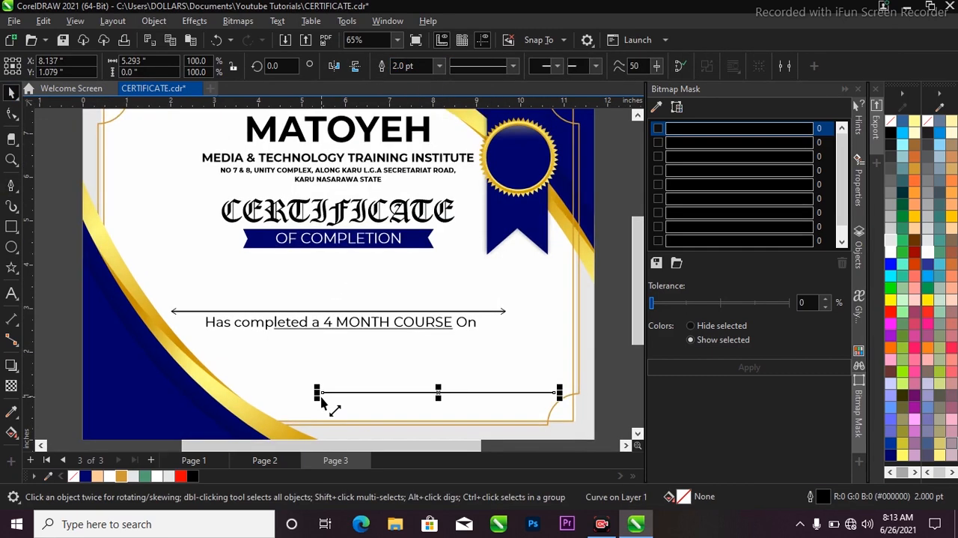
{"action": "left_click_drag", "start_coordinate": [318, 395], "coordinate": [281, 401]}
{"action": "scroll", "coordinate": [319, 323], "scroll_direction": "down", "scroll_amount": 2}
{"action": "left_click", "coordinate": [563, 343]}
{"action": "scroll", "coordinate": [440, 379], "scroll_direction": "up", "scroll_amount": 3}
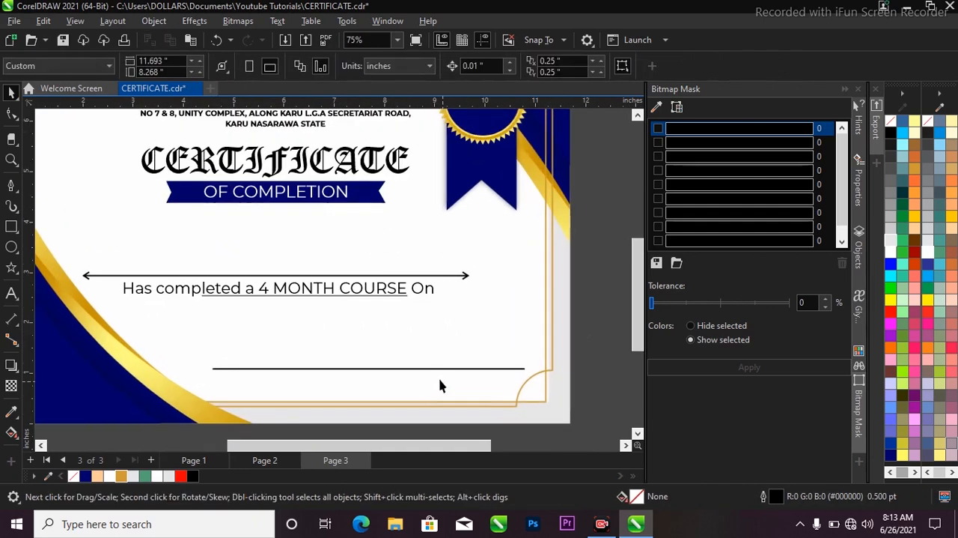
{"action": "left_click_drag", "start_coordinate": [435, 369], "coordinate": [429, 358]}
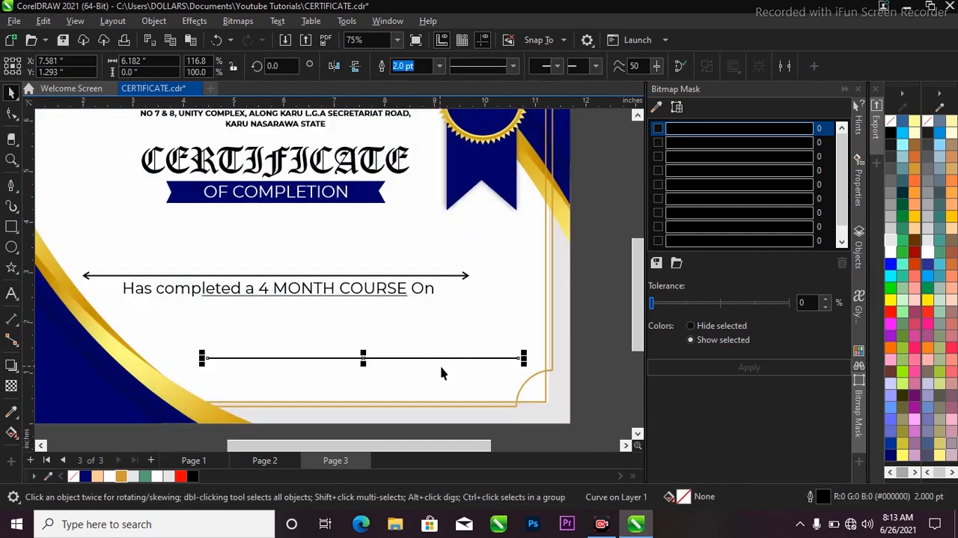
{"action": "scroll", "coordinate": [443, 372], "scroll_direction": "down", "scroll_amount": 3}
{"action": "left_click", "coordinate": [443, 372]}
{"action": "scroll", "coordinate": [436, 273], "scroll_direction": "up", "scroll_amount": 3}
{"action": "left_click", "coordinate": [437, 271]}
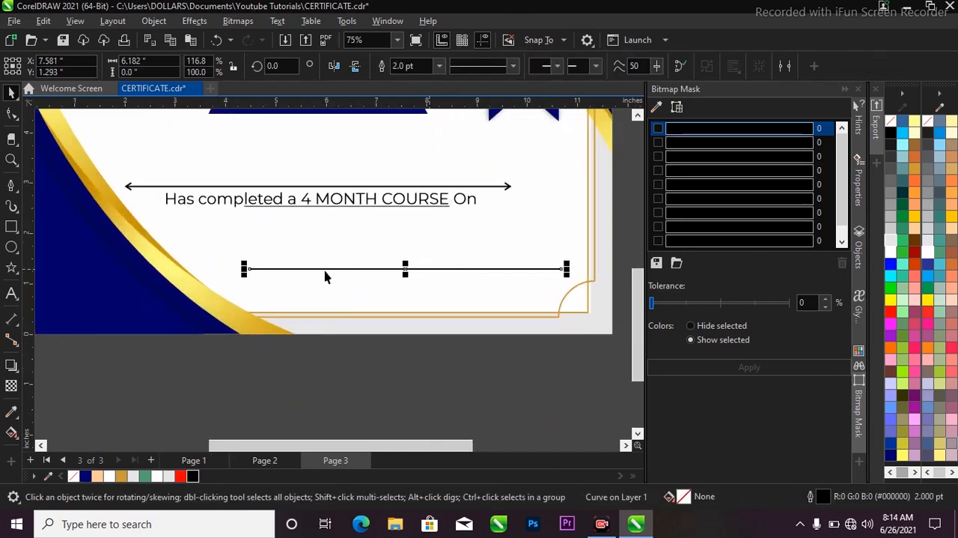
Step: Draw an unfilled square about 0.84 inch wide over the middle of the lower line
{"action": "scroll", "coordinate": [327, 301], "scroll_direction": "down", "scroll_amount": 1}
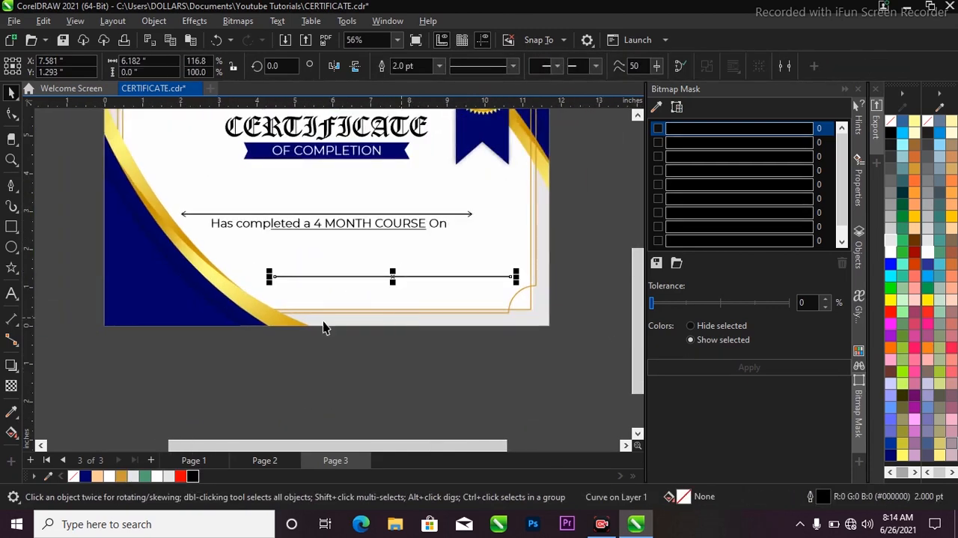
{"action": "left_click", "coordinate": [11, 226]}
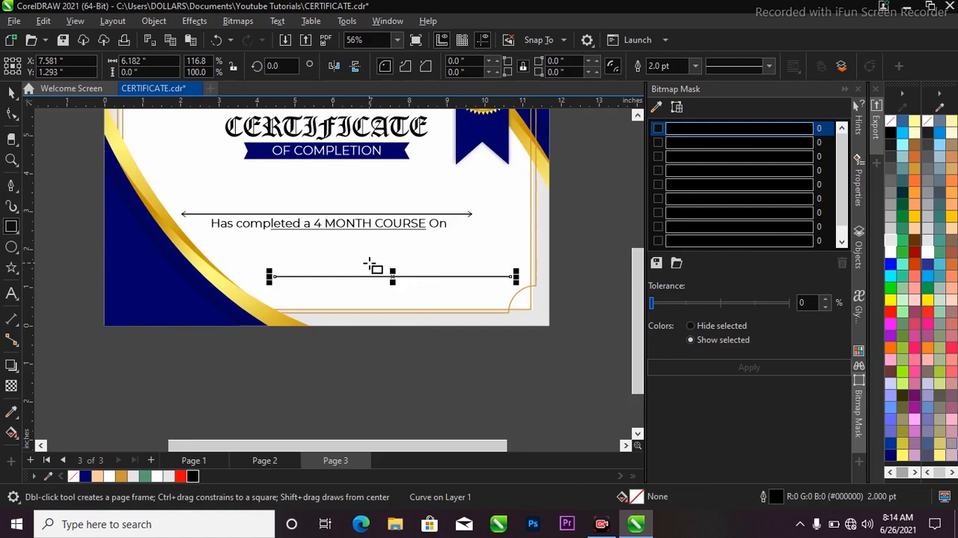
{"action": "scroll", "coordinate": [374, 261], "scroll_direction": "up", "scroll_amount": 1}
{"action": "left_click_drag", "start_coordinate": [382, 255], "coordinate": [420, 297]}
{"action": "key", "text": "space"}
Step: Align the square's centre vertically with the lower line, leaving only the square selected
{"action": "left_click", "coordinate": [466, 281], "text": "shift"}
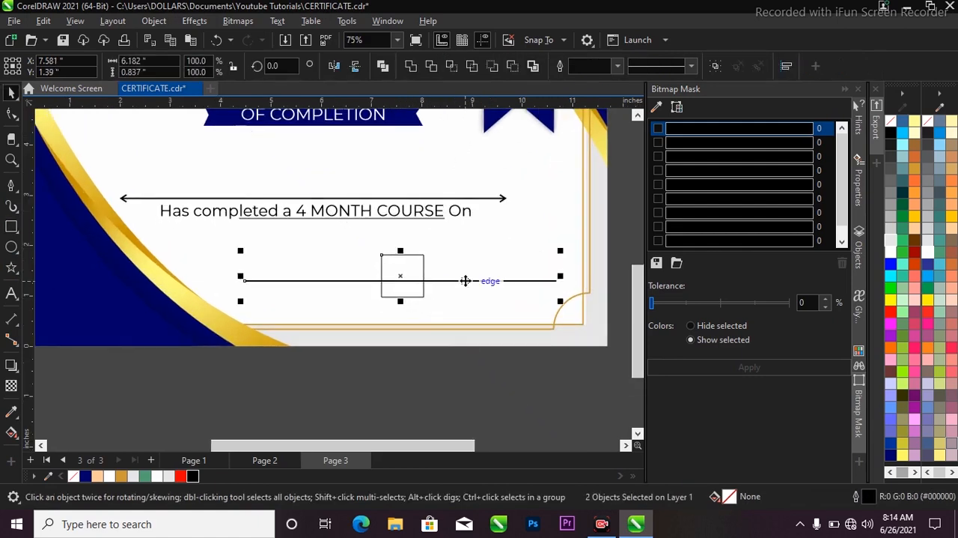
{"action": "key", "text": "e"}
{"action": "left_click", "coordinate": [479, 355]}
{"action": "left_click", "coordinate": [423, 292]}
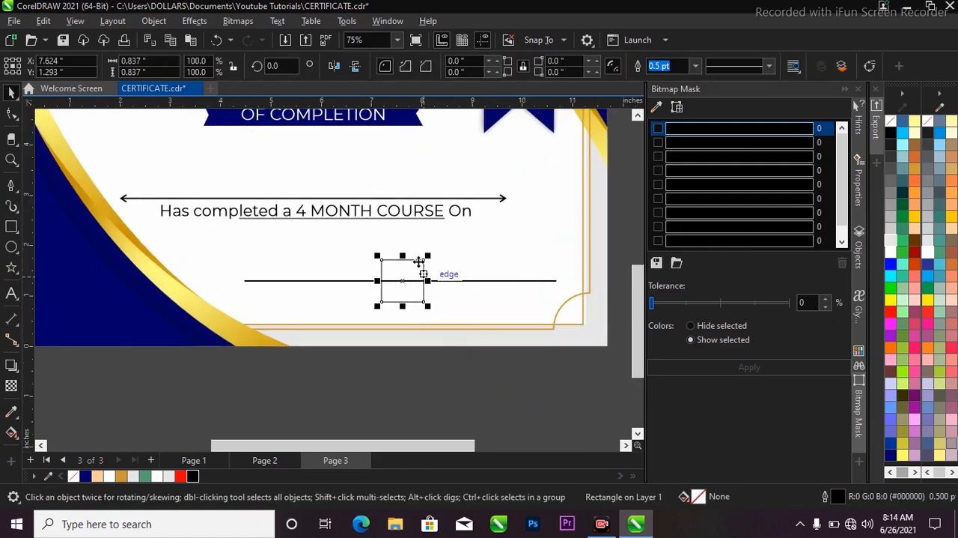
Step: Rotate the square on the lower line by 50 degrees
{"action": "scroll", "coordinate": [417, 260], "scroll_direction": "up", "scroll_amount": 1}
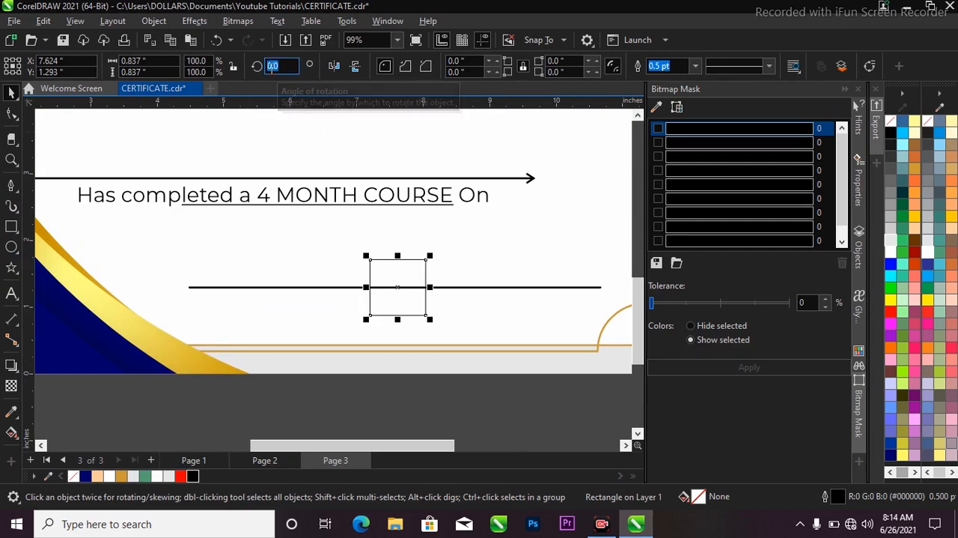
{"action": "key", "text": "Return"}
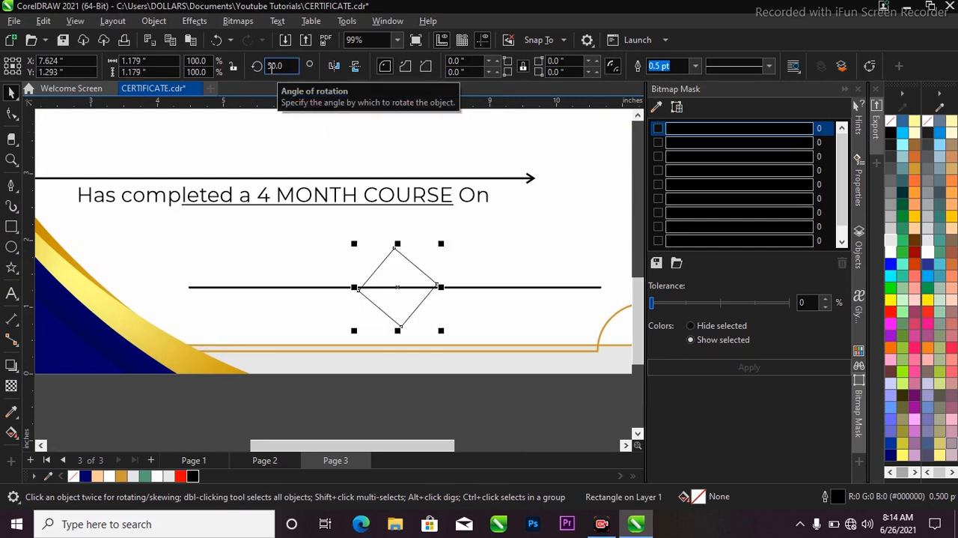
{"action": "scroll", "coordinate": [437, 270], "scroll_direction": "down", "scroll_amount": 2}
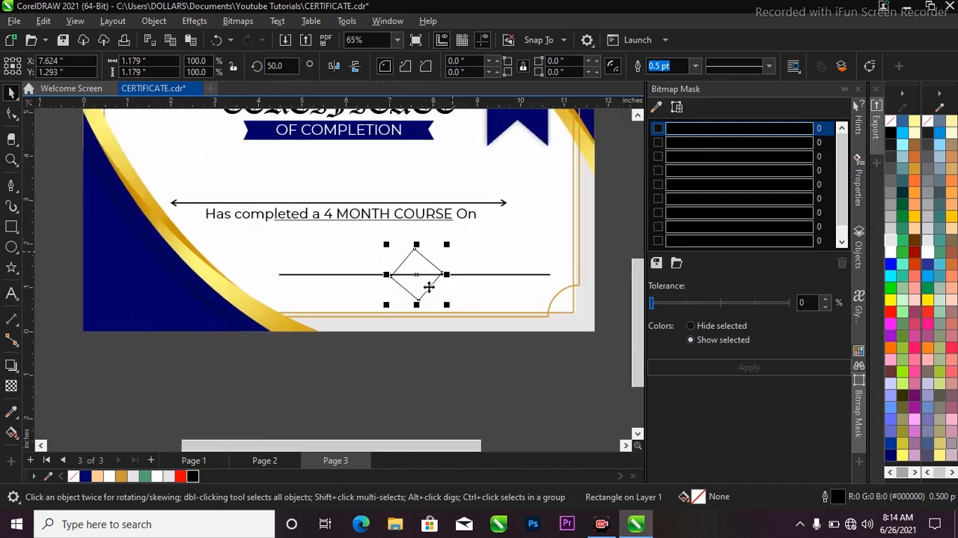
Step: Fill the rotated square on the lower line with black and deselect it
{"action": "left_click", "coordinate": [193, 475]}
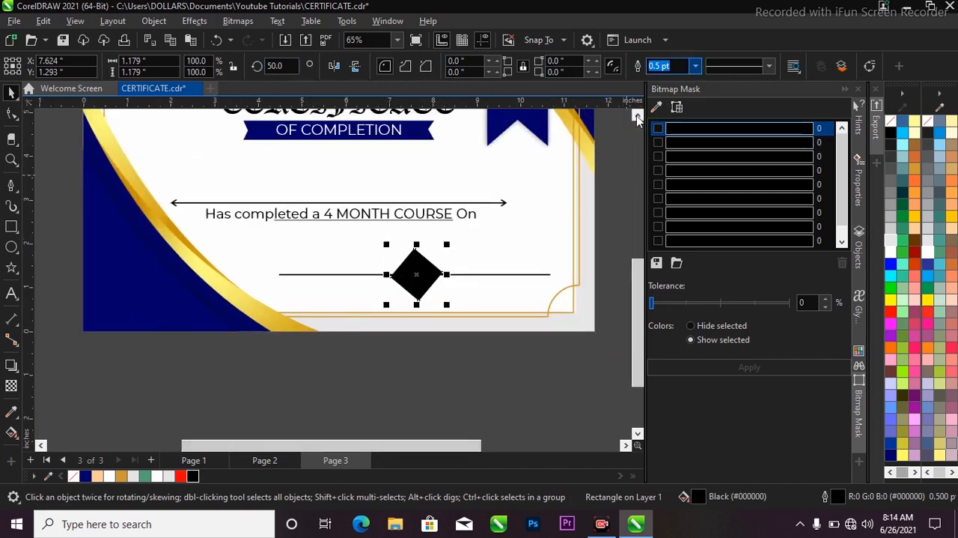
{"action": "left_click", "coordinate": [604, 193]}
{"action": "key", "text": "F3"}
{"action": "scroll", "coordinate": [374, 274], "scroll_direction": "up", "scroll_amount": 4}
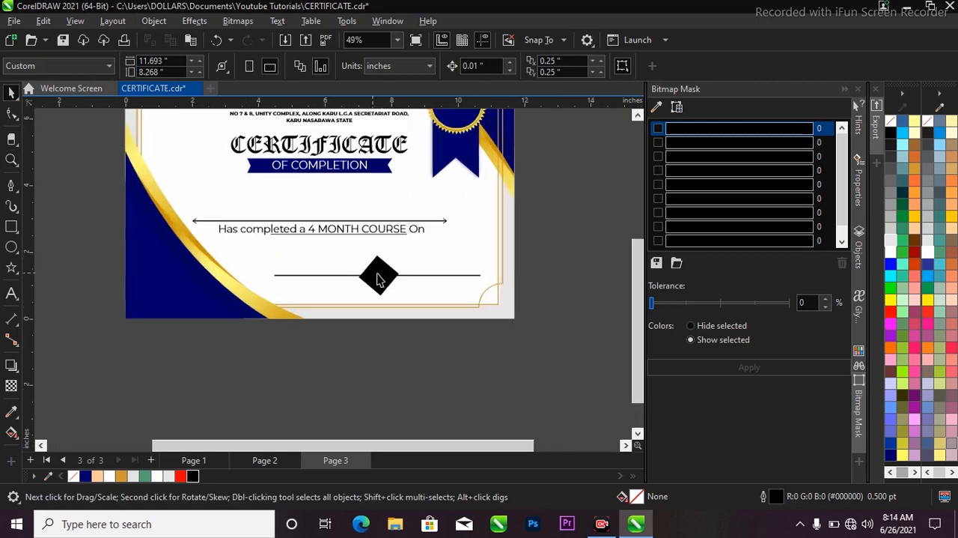
Step: Shrink the black diamond on the lower line about its centre to about 0.94 inch wide
{"action": "key", "text": "F2"}
{"action": "left_click_drag", "start_coordinate": [301, 221], "coordinate": [431, 359]}
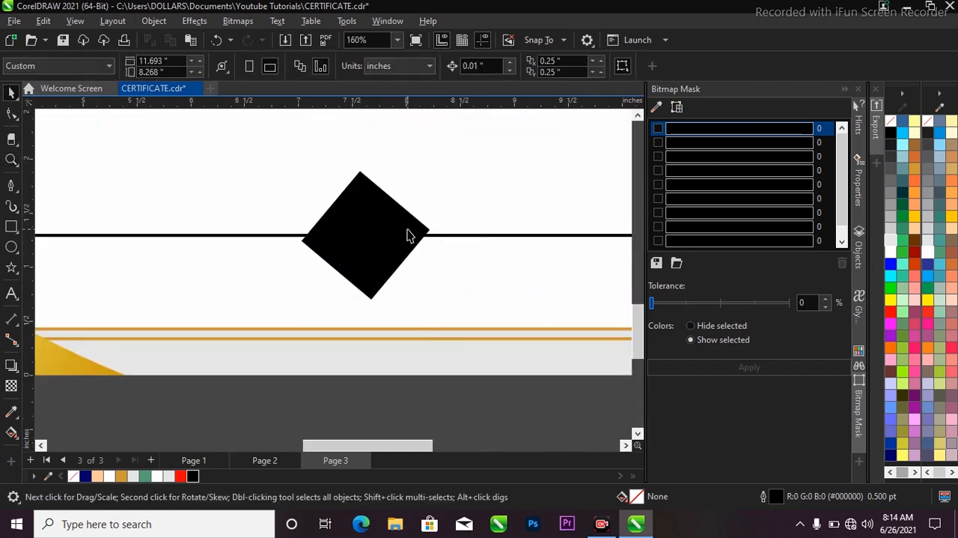
{"action": "left_click", "coordinate": [407, 229]}
{"action": "left_click_drag", "start_coordinate": [437, 171], "coordinate": [422, 180]}
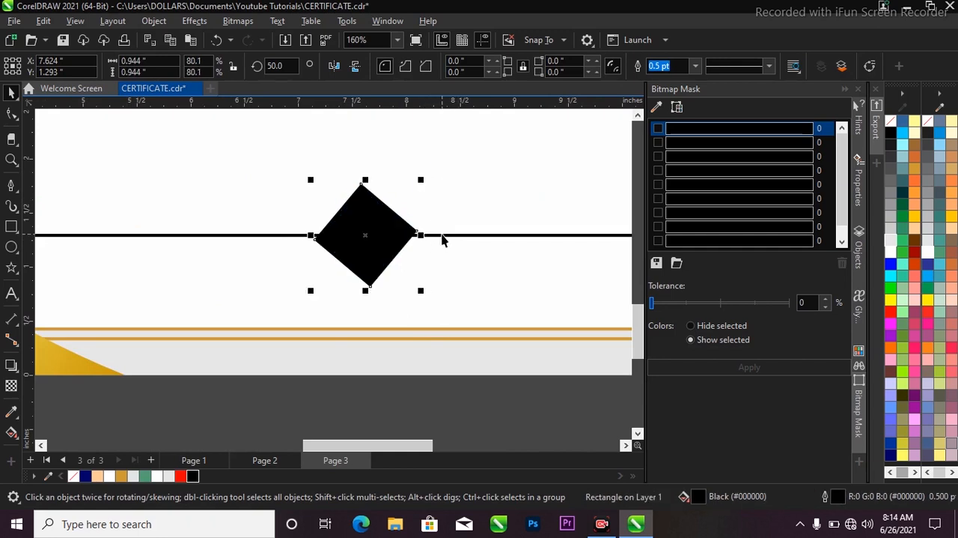
Step: Move the lower line and its black diamond up together to a height of about 1.52 inches
{"action": "left_click", "coordinate": [442, 235], "text": "shift"}
{"action": "left_click_drag", "start_coordinate": [445, 236], "coordinate": [447, 178]}
{"action": "scroll", "coordinate": [458, 225], "scroll_direction": "down", "scroll_amount": 5}
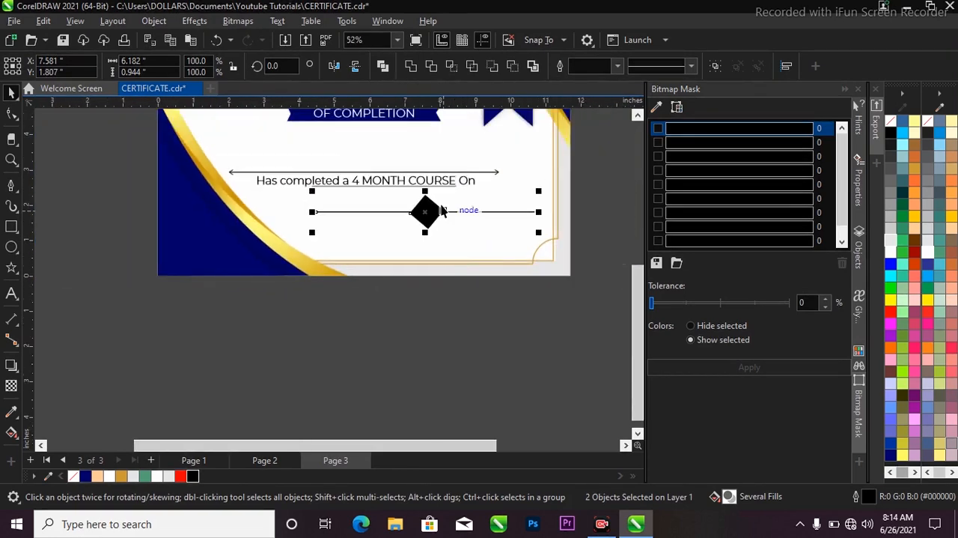
{"action": "scroll", "coordinate": [444, 211], "scroll_direction": "up", "scroll_amount": 2}
{"action": "left_click_drag", "start_coordinate": [443, 212], "coordinate": [426, 239]}
{"action": "scroll", "coordinate": [418, 229], "scroll_direction": "up", "scroll_amount": 1}
Step: Reduce the black diamond further about its centre to about 0.71 inch wide and deselect it
{"action": "left_click", "coordinate": [430, 238]}
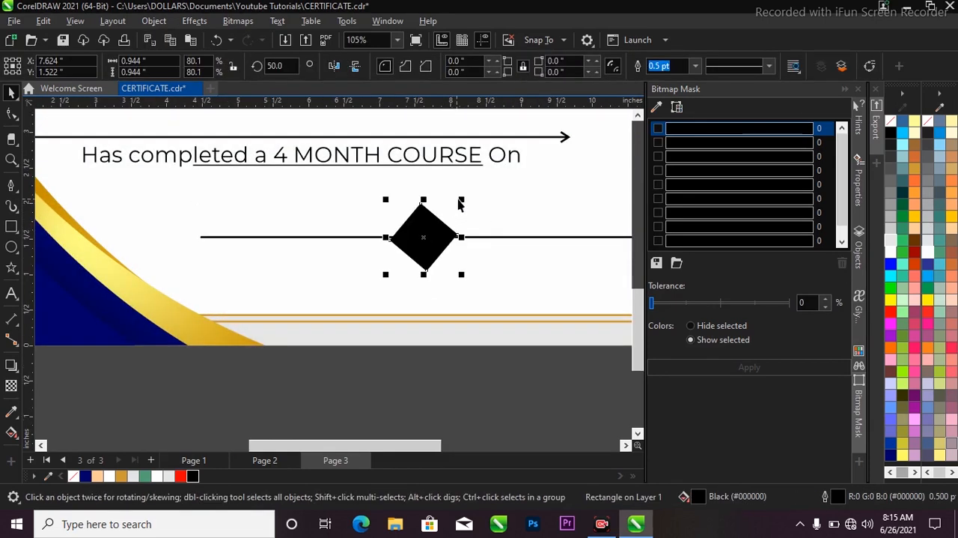
{"action": "scroll", "coordinate": [434, 251], "scroll_direction": "down", "scroll_amount": 2}
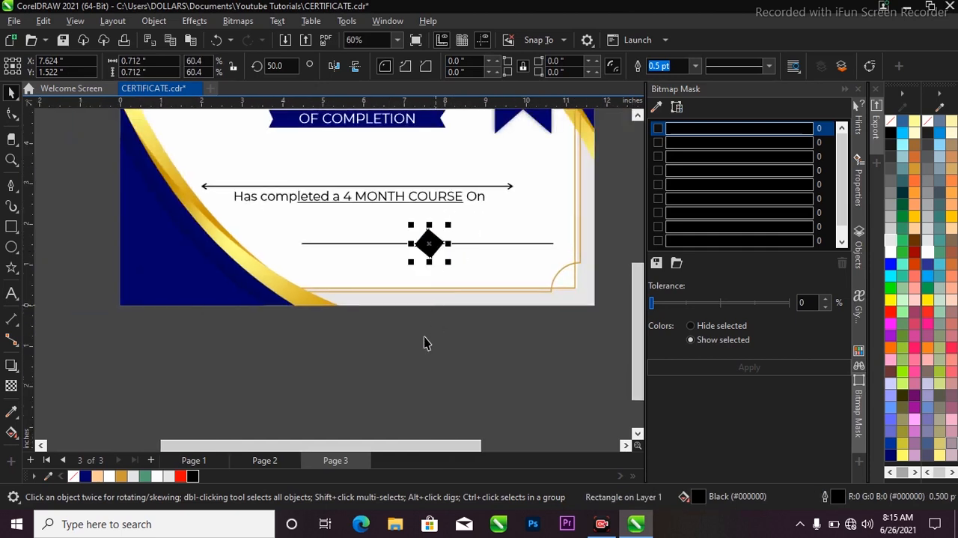
{"action": "left_click", "coordinate": [438, 337]}
{"action": "key", "text": "F3"}
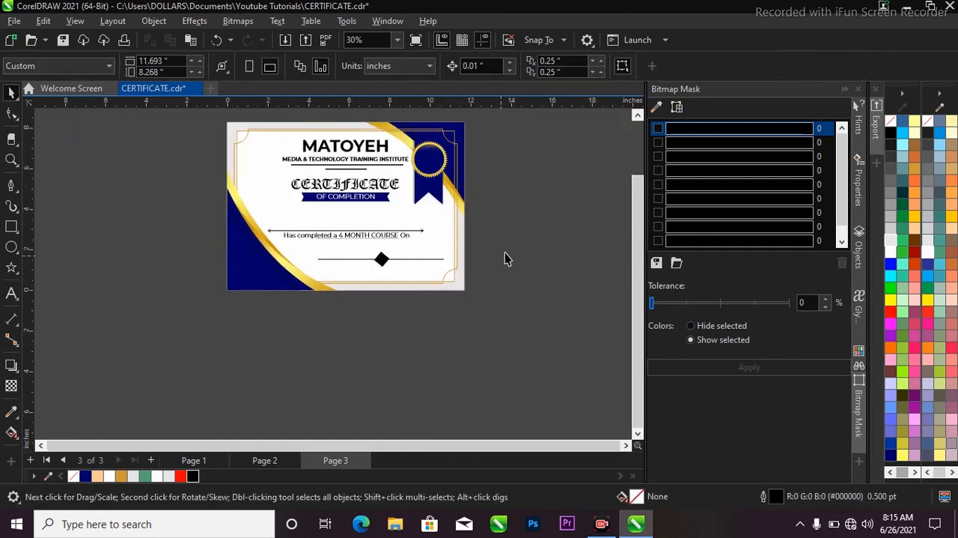
Step: Group the lower line with its diamond and lower the group to a height of about 1.22 inches
{"action": "left_click_drag", "start_coordinate": [505, 251], "coordinate": [297, 279]}
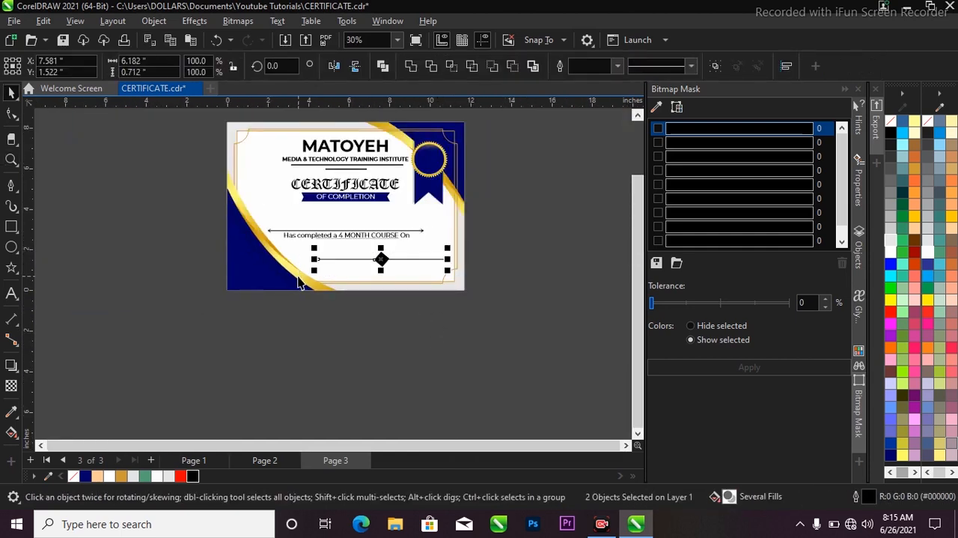
{"action": "key", "text": "ctrl+g"}
{"action": "key", "text": "Up"}
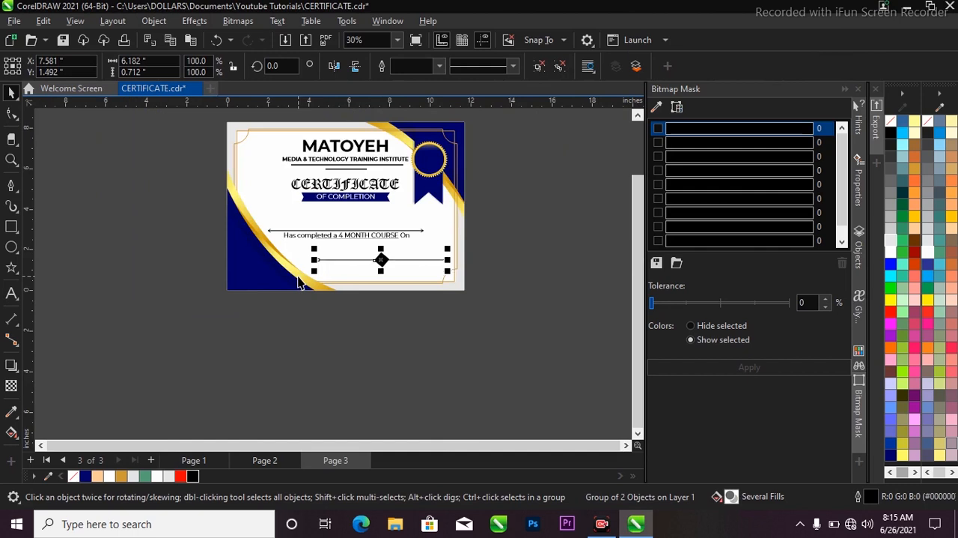
{"action": "key", "text": "Down"}
{"action": "key", "text": "Down"}
{"action": "key", "text": "Down"}
{"action": "key", "text": "Down"}
{"action": "key", "text": "Down"}
{"action": "key", "text": "Down"}
{"action": "key", "text": "Down"}
{"action": "key", "text": "Down"}
{"action": "key", "text": "Down"}
{"action": "key", "text": "Down"}
{"action": "key", "text": "Down"}
{"action": "key", "text": "Down"}
{"action": "key", "text": "Down"}
{"action": "key", "text": "Down"}
{"action": "key", "text": "Down"}
{"action": "key", "text": "Down"}
{"action": "key", "text": "Down"}
{"action": "key", "text": "Down"}
{"action": "key", "text": "Down"}
{"action": "key", "text": "Down"}
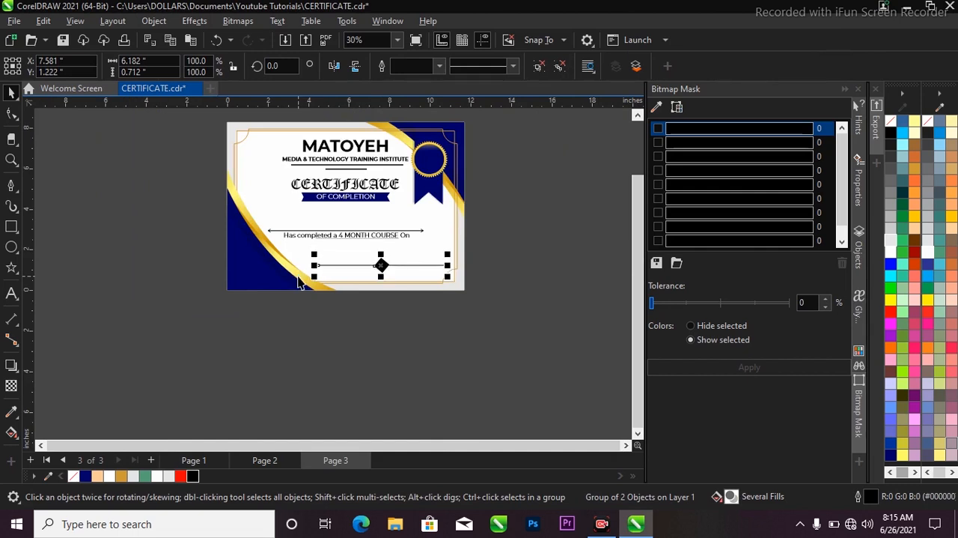
{"action": "key", "text": "Escape"}
{"action": "key", "text": "z"}
{"action": "key", "text": "F3"}
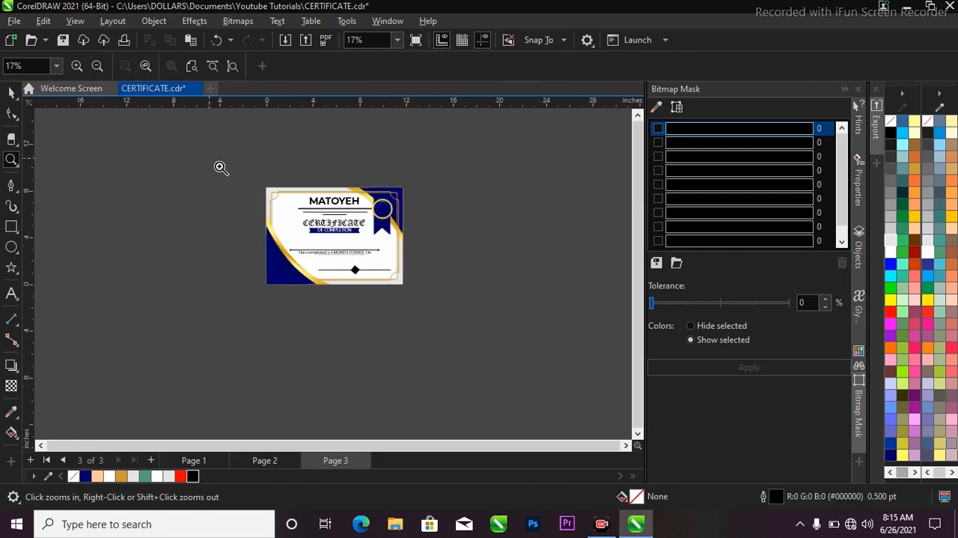
{"action": "left_click_drag", "start_coordinate": [223, 170], "coordinate": [423, 311]}
{"action": "key", "text": "space"}
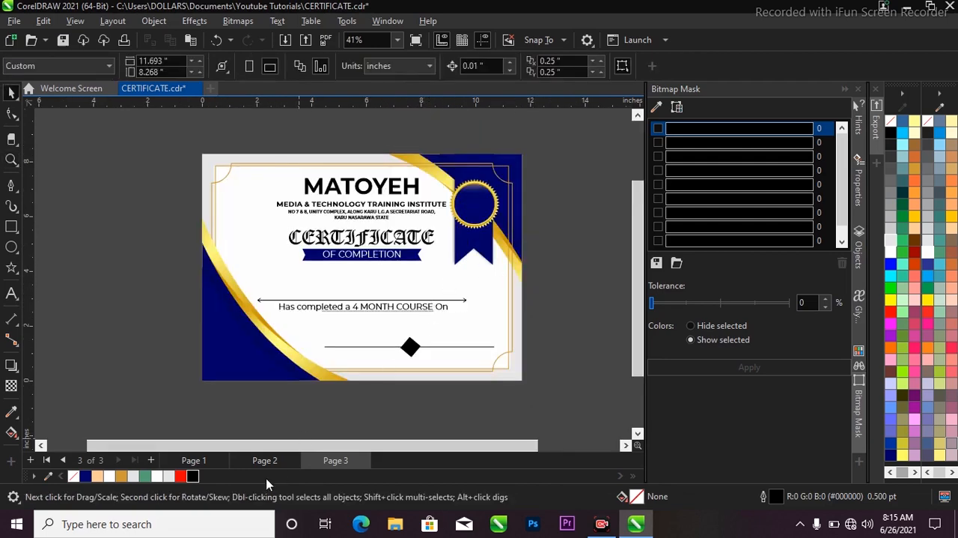
Step: Copy the text "On the approval of management board, we herby Certify that" from the finished certificate on Page 2
{"action": "left_click", "coordinate": [265, 461]}
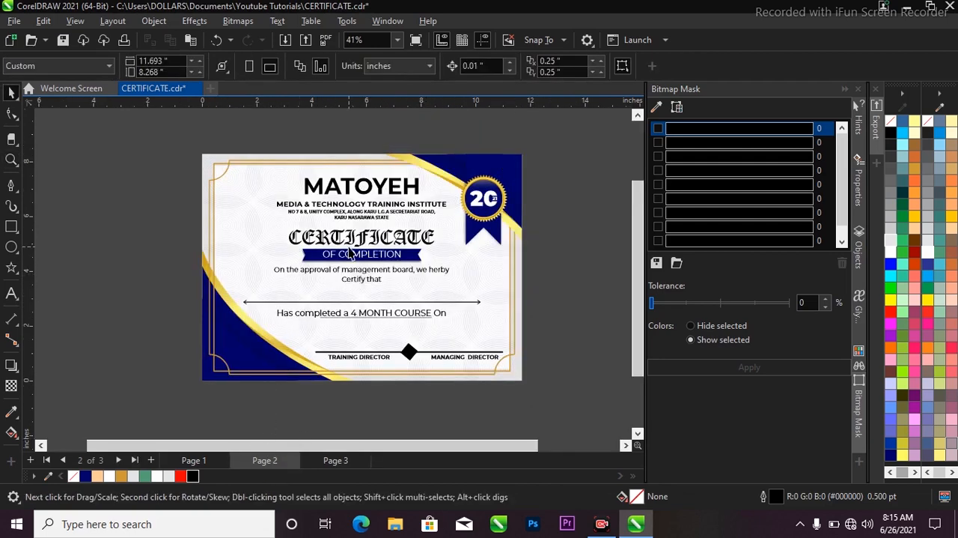
{"action": "scroll", "coordinate": [349, 253], "scroll_direction": "up", "scroll_amount": 1}
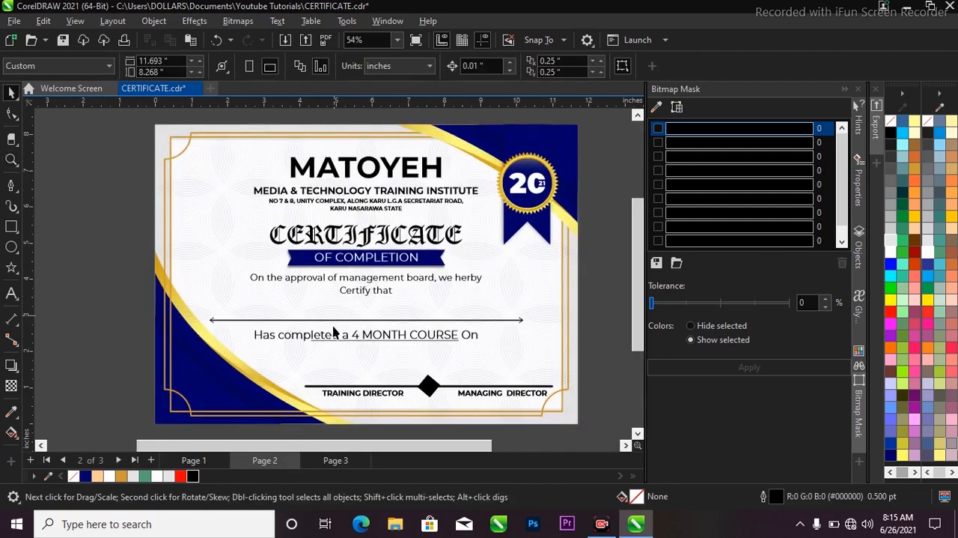
{"action": "left_click", "coordinate": [337, 284]}
{"action": "scroll", "coordinate": [337, 285], "scroll_direction": "up", "scroll_amount": 2}
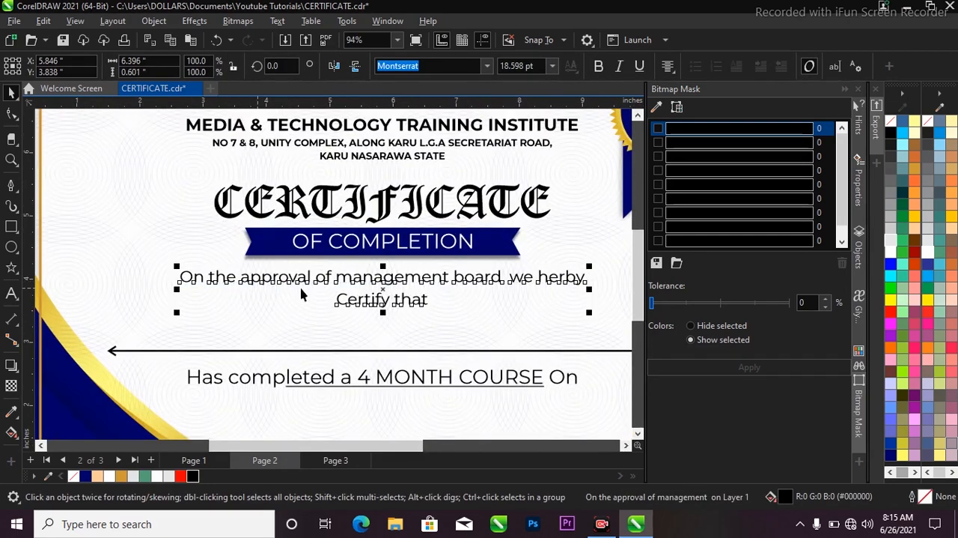
{"action": "scroll", "coordinate": [269, 295], "scroll_direction": "down", "scroll_amount": 2}
{"action": "scroll", "coordinate": [324, 240], "scroll_direction": "down", "scroll_amount": 2}
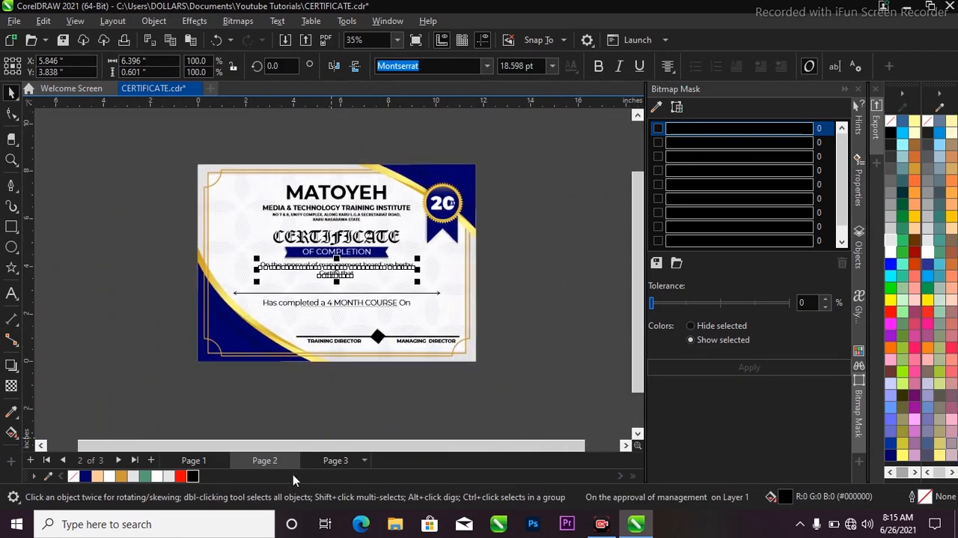
Step: Paste the copied approval text onto Page 3 below the OF COMPLETION ribbon and deselect it
{"action": "left_click", "coordinate": [334, 461]}
{"action": "key", "text": "ctrl+v"}
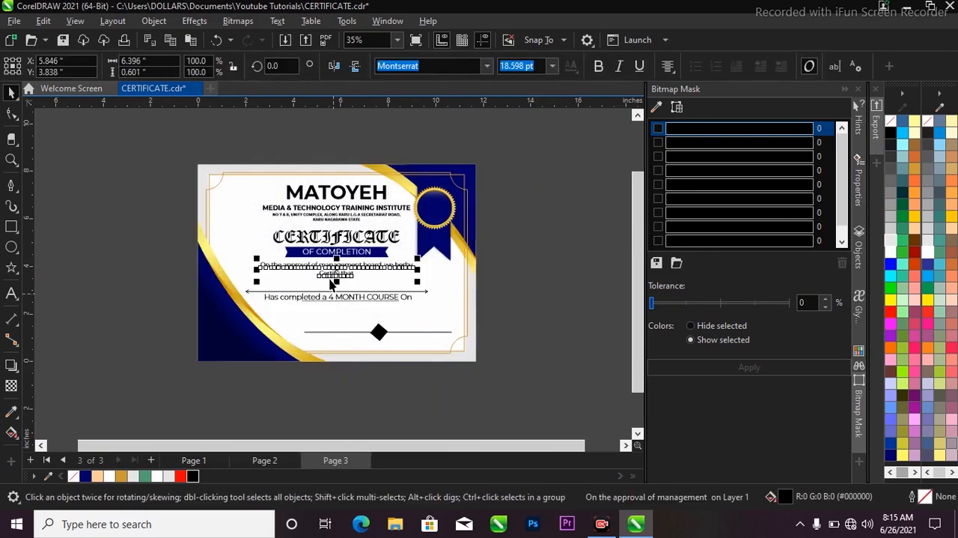
{"action": "scroll", "coordinate": [331, 276], "scroll_direction": "up", "scroll_amount": 2}
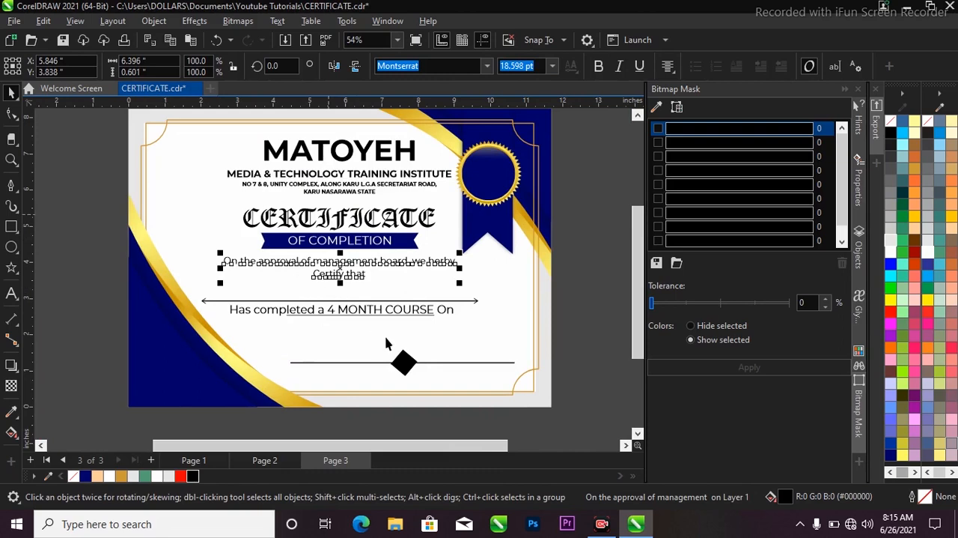
{"action": "scroll", "coordinate": [386, 343], "scroll_direction": "down", "scroll_amount": 1}
{"action": "key", "text": "z"}
{"action": "left_click_drag", "start_coordinate": [140, 131], "coordinate": [541, 401]}
{"action": "left_click", "coordinate": [596, 336]}
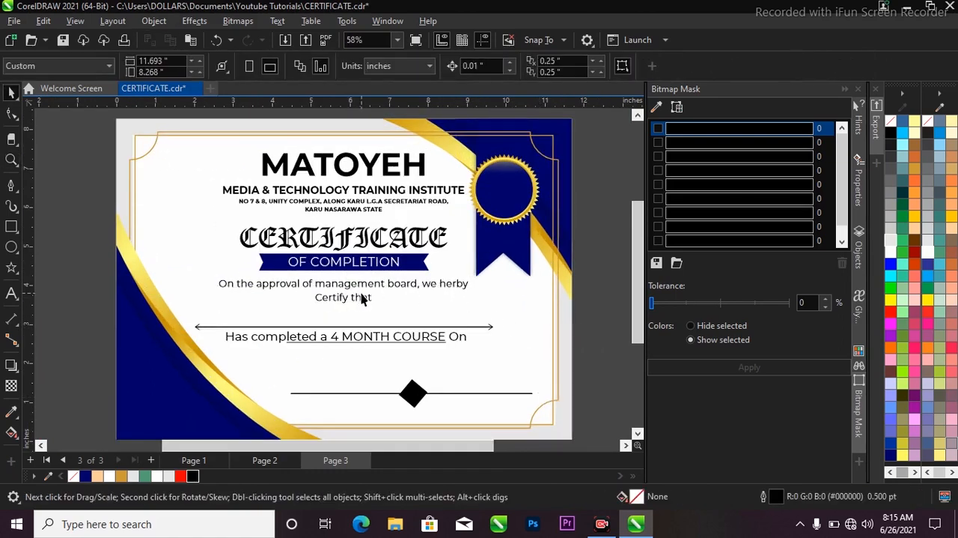
Step: Examine the finished certificate on Page 2 for elements still missing, and return to Page 3
{"action": "scroll", "coordinate": [395, 291], "scroll_direction": "down", "scroll_amount": 2}
{"action": "left_click", "coordinate": [282, 460]}
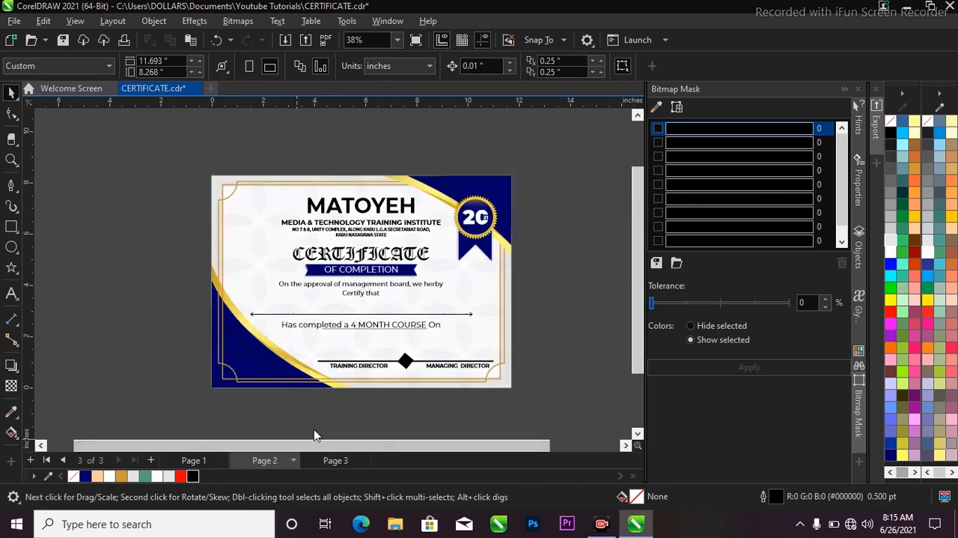
{"action": "scroll", "coordinate": [334, 288], "scroll_direction": "up", "scroll_amount": 1}
{"action": "scroll", "coordinate": [367, 349], "scroll_direction": "up", "scroll_amount": 1}
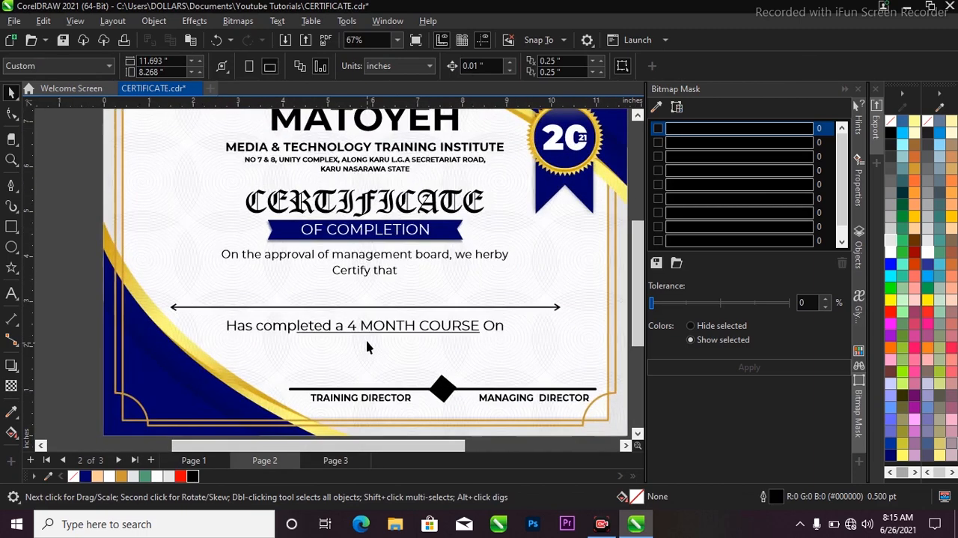
{"action": "scroll", "coordinate": [367, 348], "scroll_direction": "down", "scroll_amount": 2}
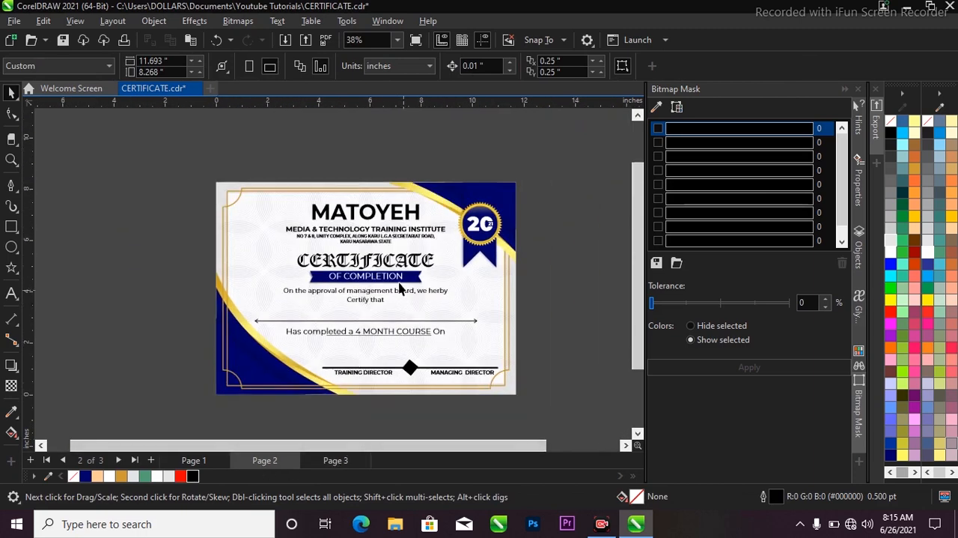
{"action": "scroll", "coordinate": [413, 327], "scroll_direction": "up", "scroll_amount": 2}
{"action": "scroll", "coordinate": [391, 317], "scroll_direction": "up", "scroll_amount": 1}
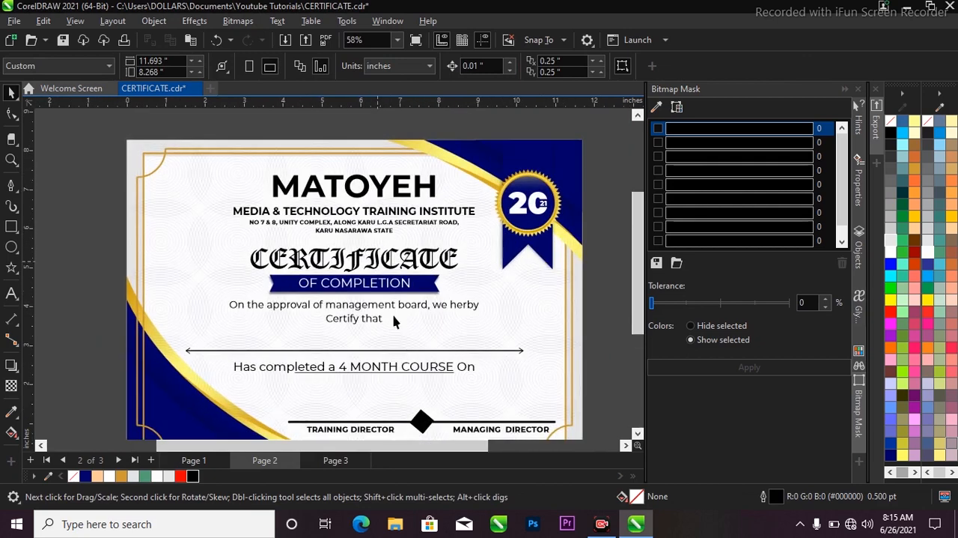
{"action": "left_click", "coordinate": [344, 458]}
{"action": "scroll", "coordinate": [229, 243], "scroll_direction": "down", "scroll_amount": 3}
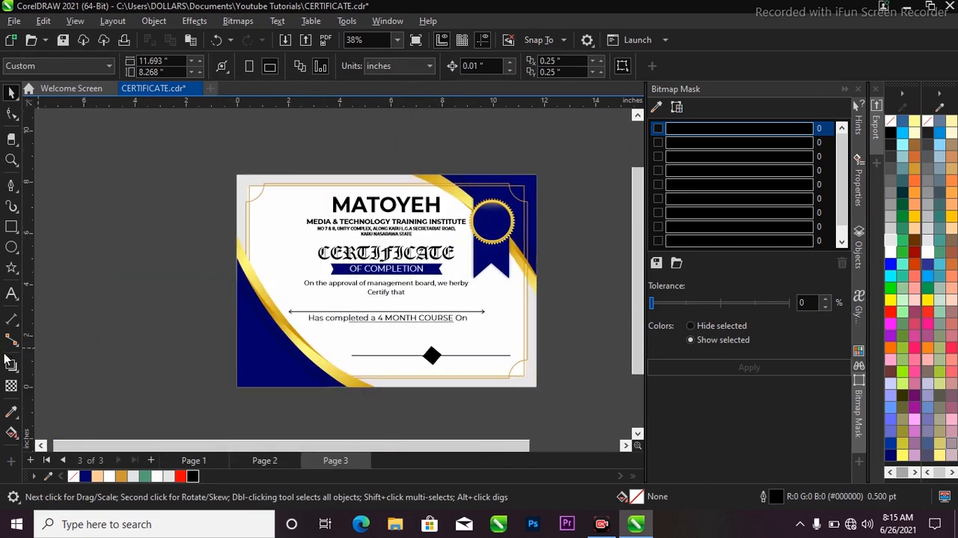
Step: Draw a 17-revolution spiral about 3.04 inches wide left of the page and outline it in Deep Navy Blue
{"action": "left_click", "coordinate": [18, 275]}
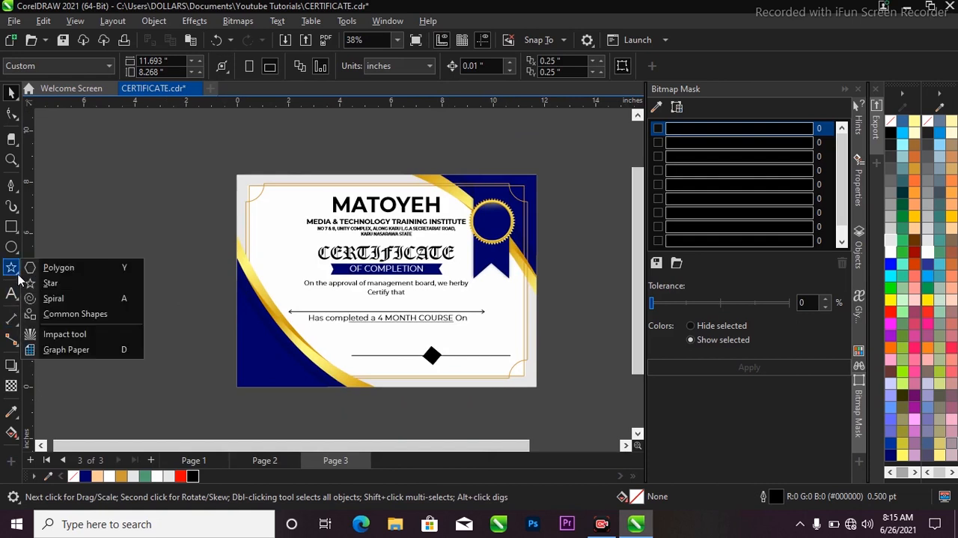
{"action": "left_click", "coordinate": [60, 299]}
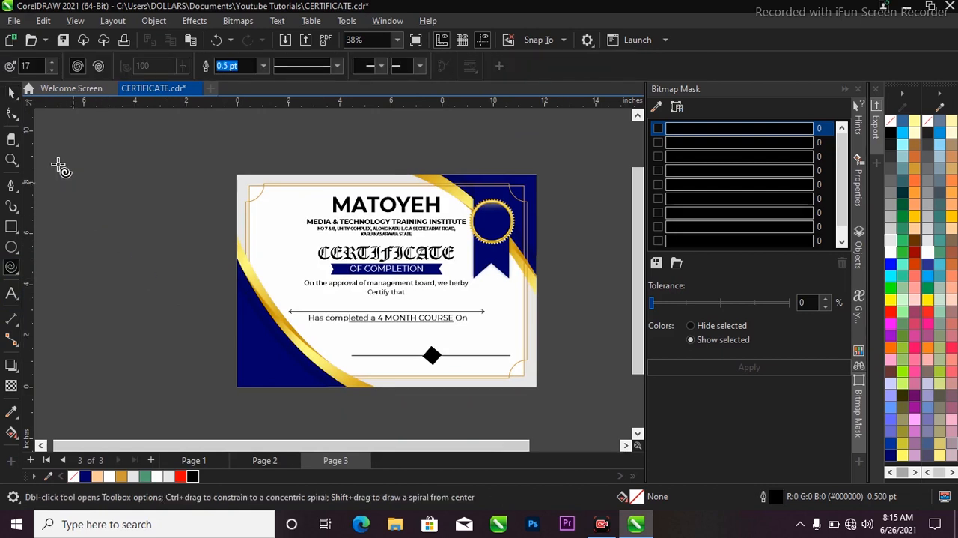
{"action": "double_click", "coordinate": [30, 67]}
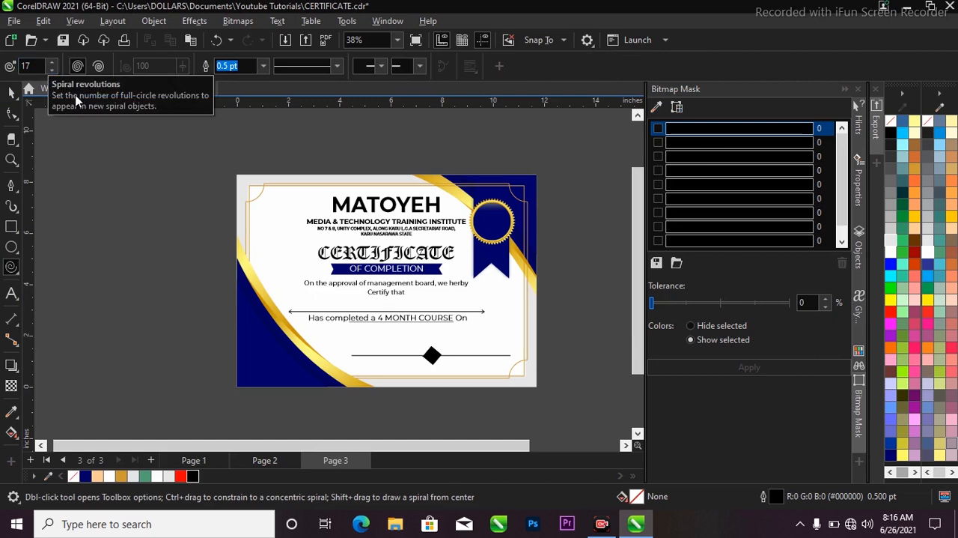
{"action": "left_click_drag", "start_coordinate": [92, 176], "coordinate": [172, 250]}
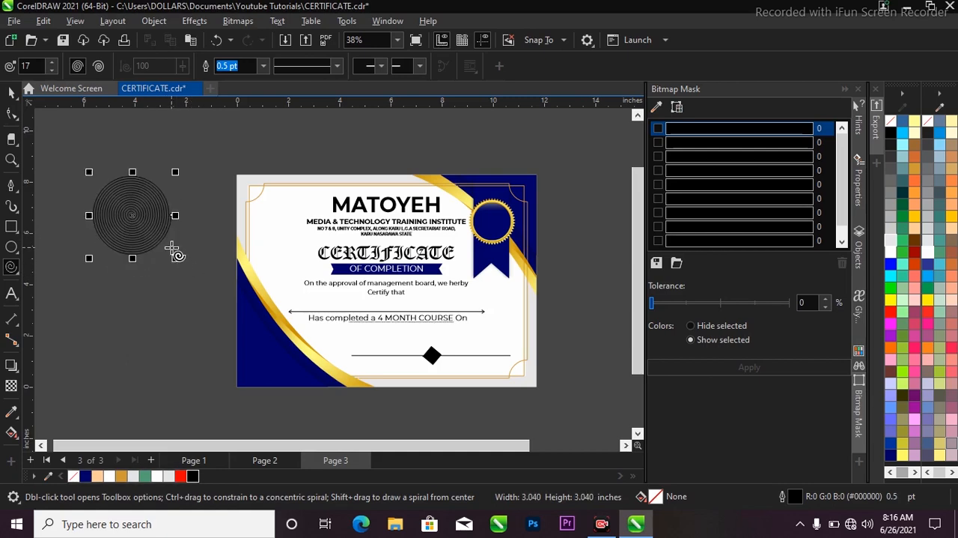
{"action": "key", "text": "space"}
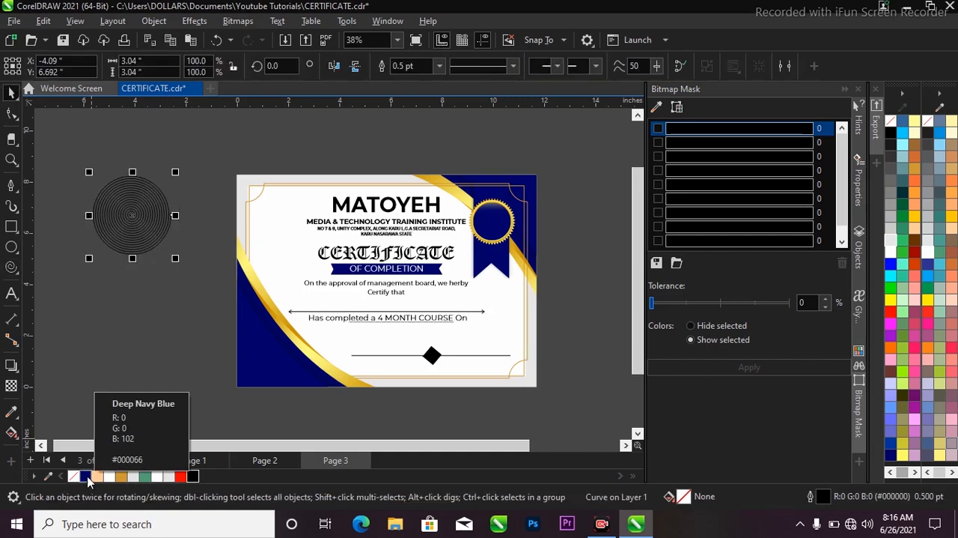
{"action": "right_click", "coordinate": [88, 479]}
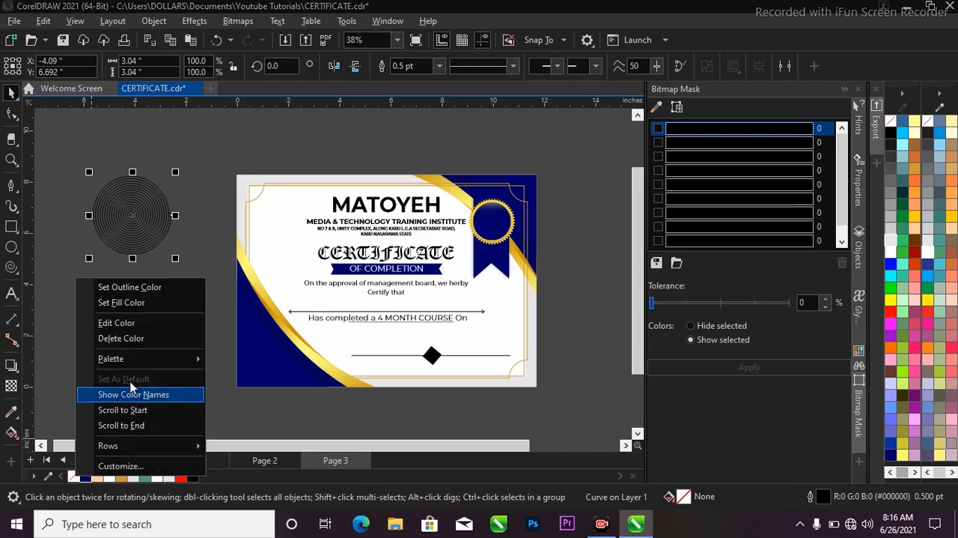
{"action": "left_click", "coordinate": [164, 285]}
Step: PowerClip the spiral inside the certificate's background rectangle at its upper-left corner, leaving the rectangle selected
{"action": "scroll", "coordinate": [138, 206], "scroll_direction": "up", "scroll_amount": 1}
{"action": "left_click_drag", "start_coordinate": [139, 206], "coordinate": [289, 182]}
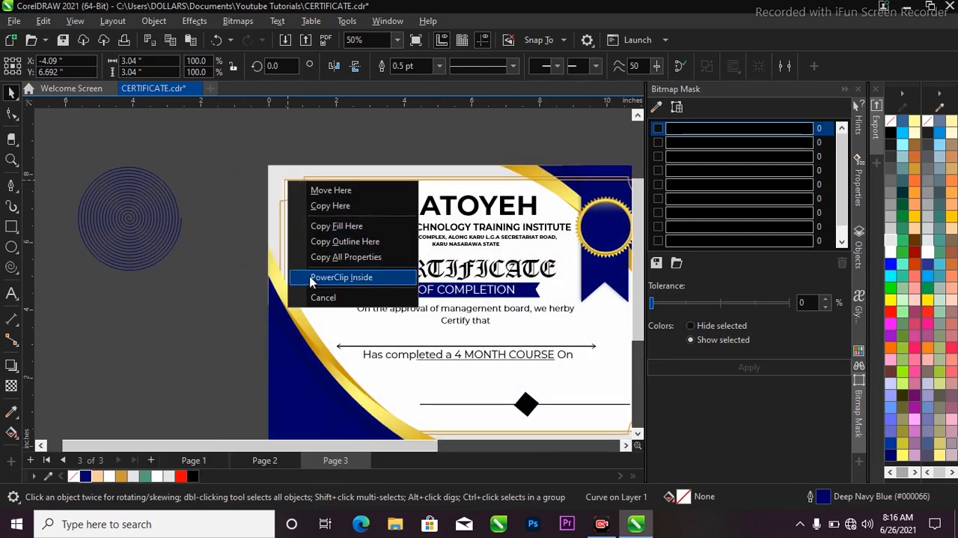
{"action": "left_click", "coordinate": [314, 277]}
{"action": "scroll", "coordinate": [283, 196], "scroll_direction": "down", "scroll_amount": 1}
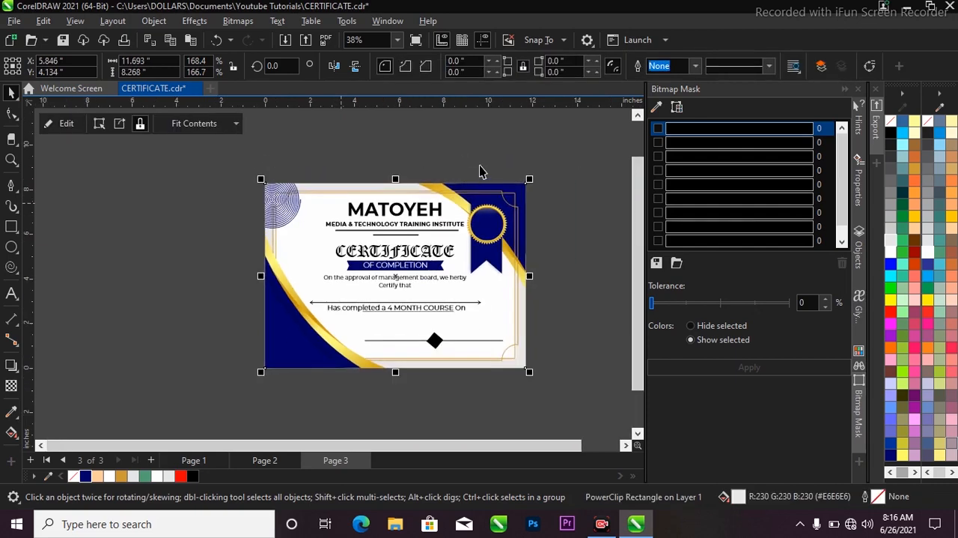
{"action": "key", "text": "z"}
{"action": "left_click_drag", "start_coordinate": [230, 169], "coordinate": [534, 381]}
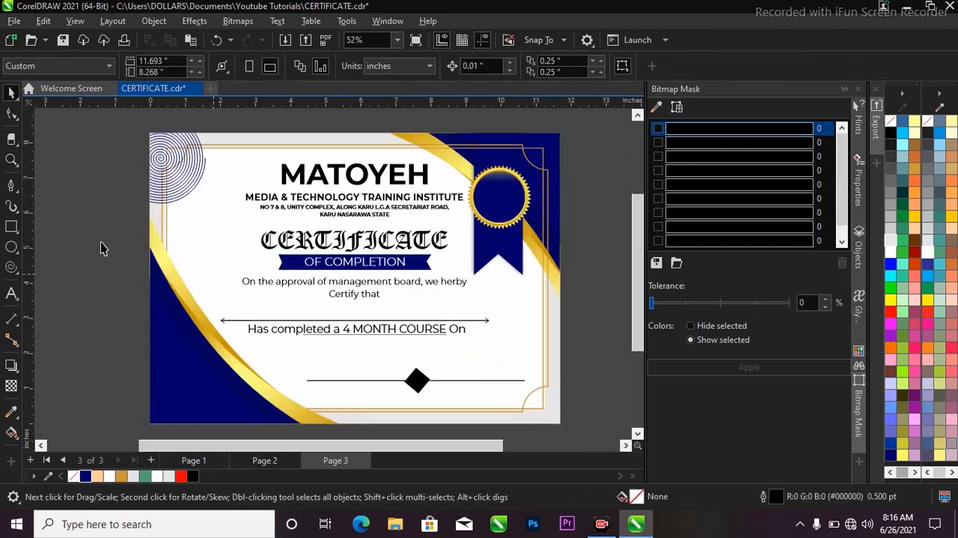
{"action": "left_click", "coordinate": [171, 177]}
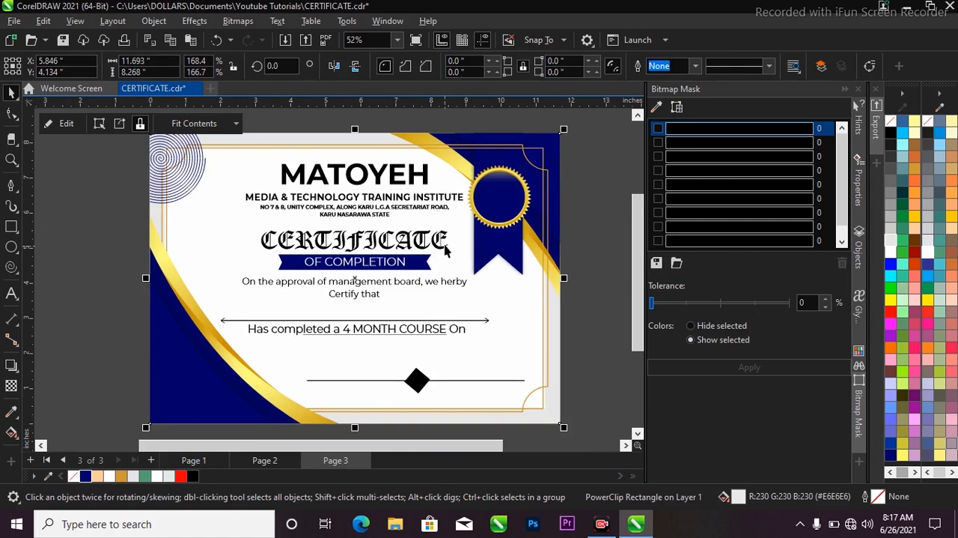
Step: Edit the background rectangle's PowerClip contents, moving the spiral inward at the upper-left corner and scaling it to about 2.12 inches wide
{"action": "key", "text": "F3"}
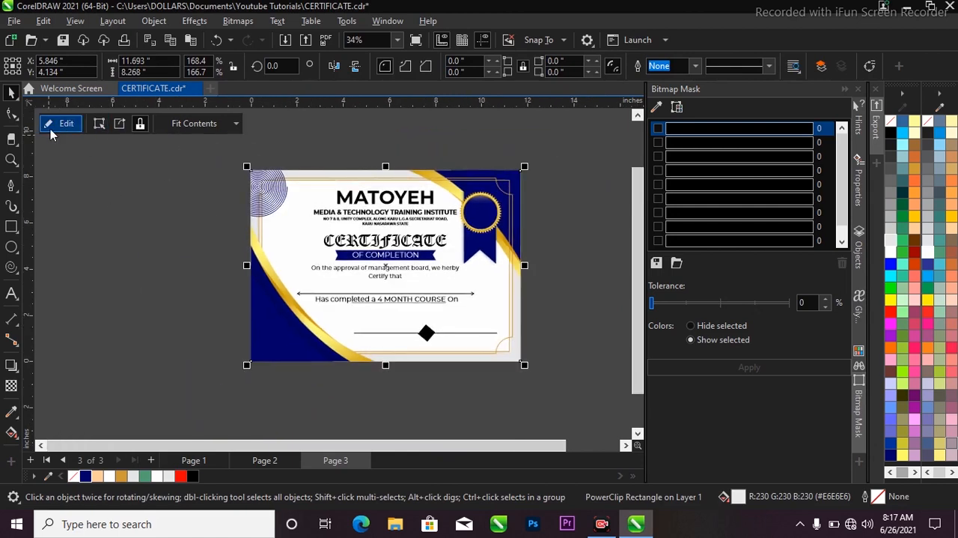
{"action": "left_click", "coordinate": [53, 132]}
{"action": "scroll", "coordinate": [224, 190], "scroll_direction": "up", "scroll_amount": 1}
{"action": "left_click", "coordinate": [253, 172]}
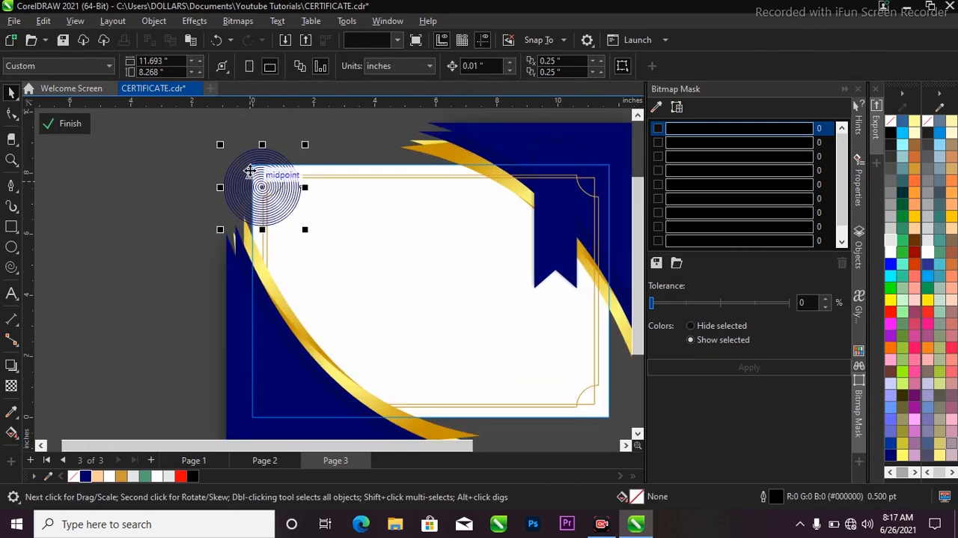
{"action": "left_click_drag", "start_coordinate": [252, 172], "coordinate": [265, 177]}
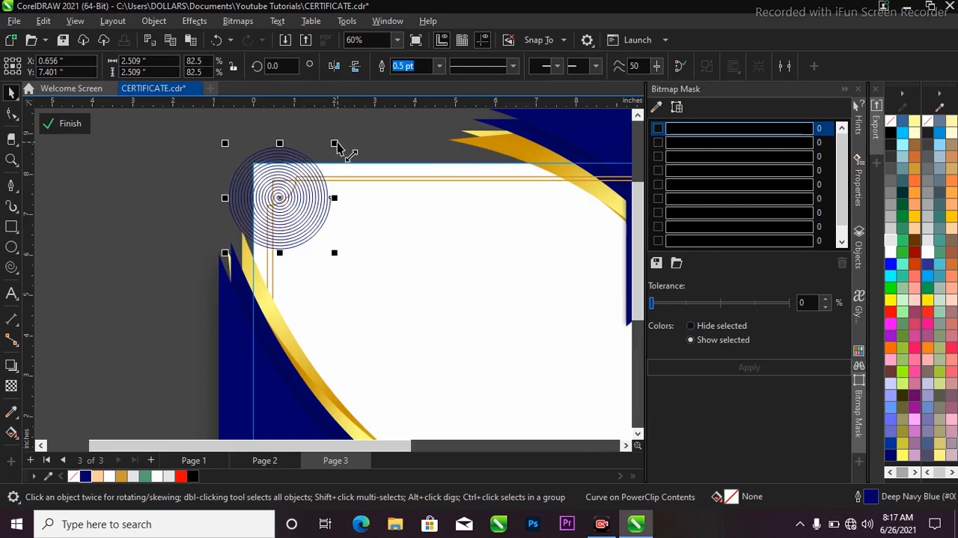
{"action": "left_click_drag", "start_coordinate": [335, 143], "coordinate": [318, 160]}
{"action": "scroll", "coordinate": [307, 160], "scroll_direction": "up", "scroll_amount": 1}
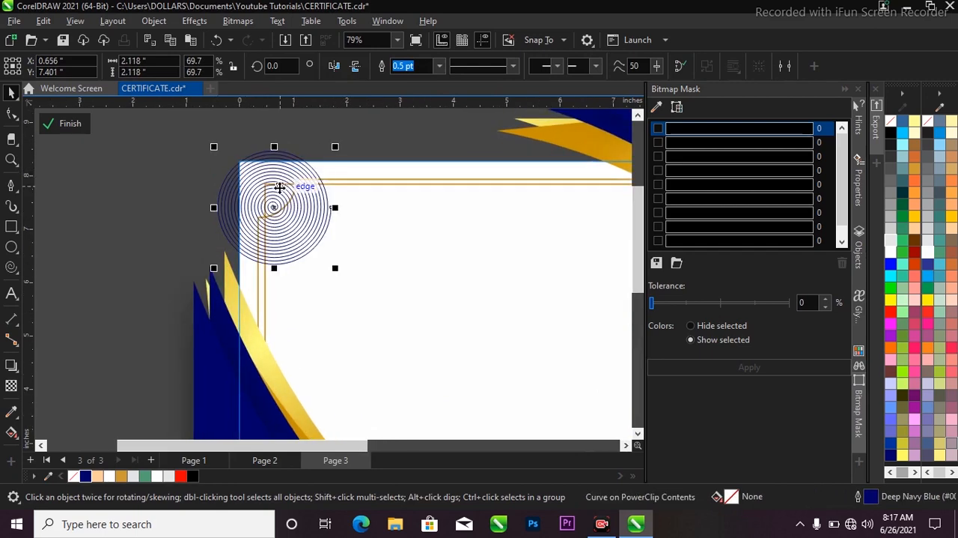
Step: Duplicate the spiral straight down with slight overlaps, repeating the copy to form a column of five spirals
{"action": "scroll", "coordinate": [278, 184], "scroll_direction": "down", "scroll_amount": 2}
{"action": "left_click_drag", "start_coordinate": [278, 187], "coordinate": [272, 239]}
{"action": "scroll", "coordinate": [274, 230], "scroll_direction": "up", "scroll_amount": 1}
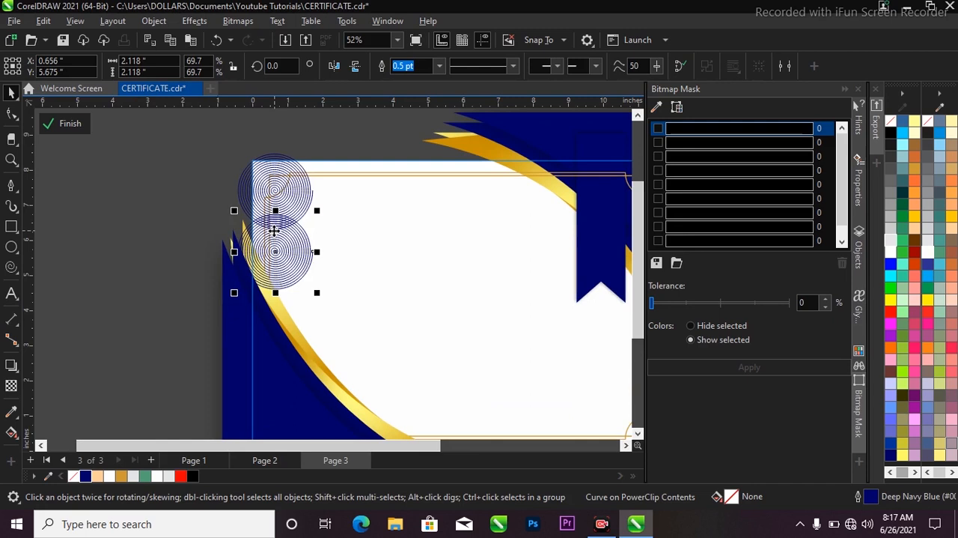
{"action": "key", "text": "ctrl+r"}
{"action": "key", "text": "ctrl+r"}
{"action": "key", "text": "ctrl+r"}
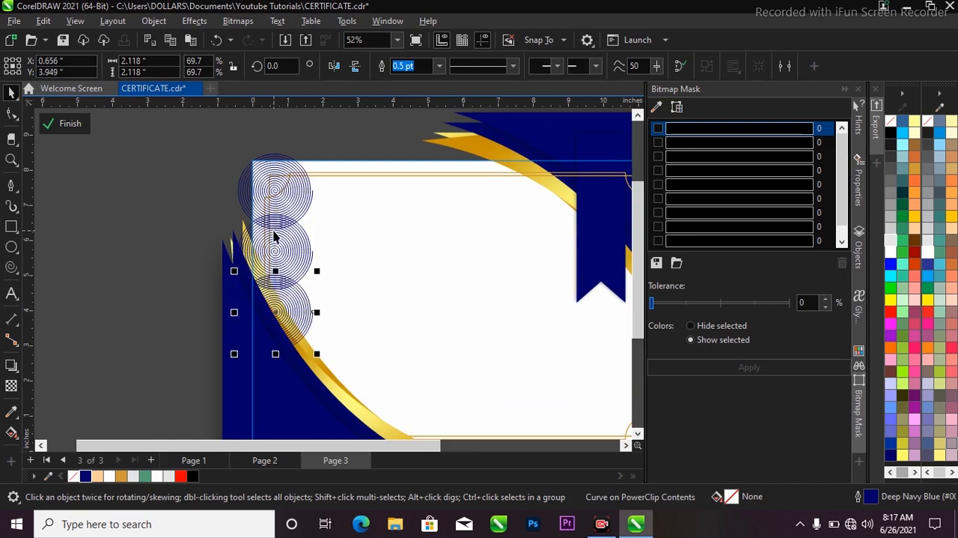
Step: Select all five spirals in the column and group them
{"action": "scroll", "coordinate": [314, 200], "scroll_direction": "down", "scroll_amount": 4}
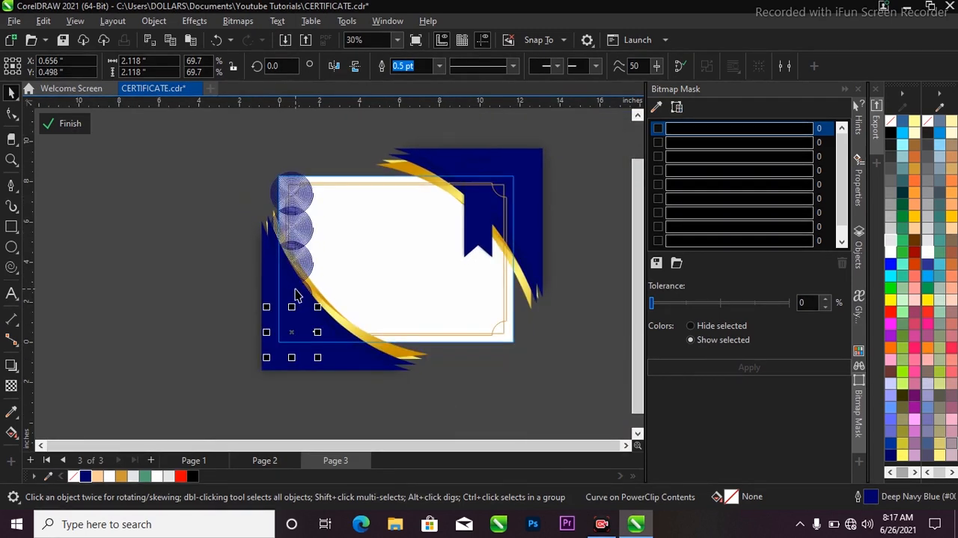
{"action": "left_click", "coordinate": [298, 285], "text": "shift"}
{"action": "left_click", "coordinate": [298, 258], "text": "shift"}
{"action": "left_click", "coordinate": [299, 227], "text": "shift"}
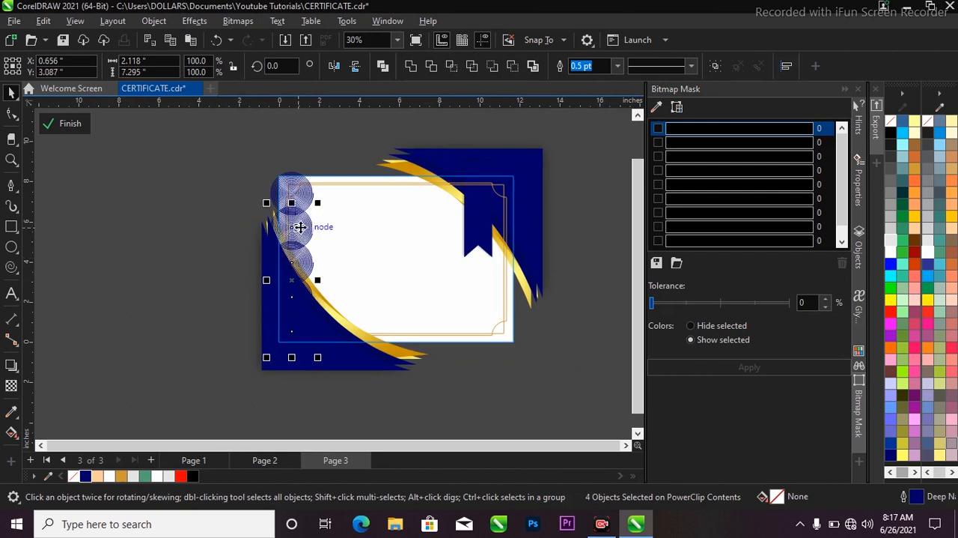
{"action": "left_click", "coordinate": [302, 201], "text": "shift"}
{"action": "key", "text": "ctrl+g"}
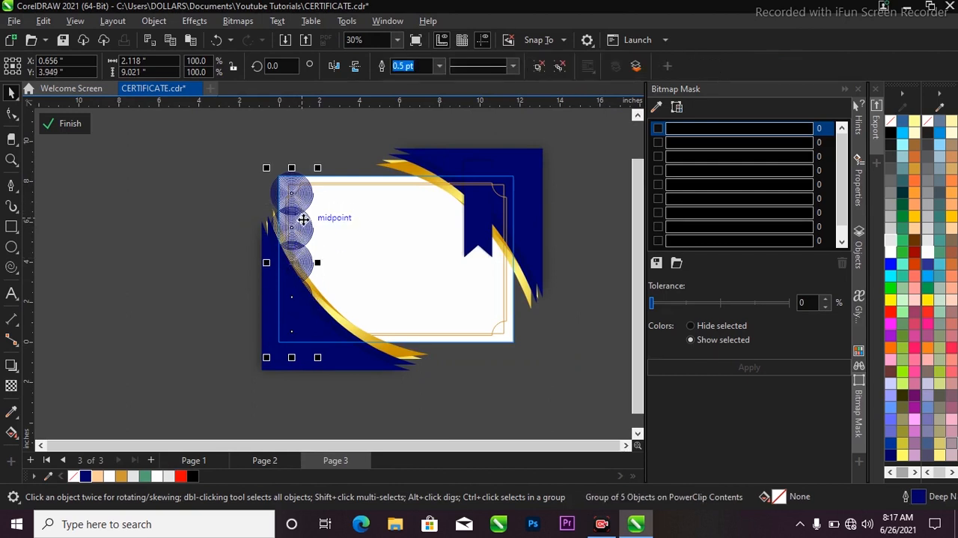
Step: Copy the spiral column sideways with a slight overlap and repeat the duplicate until eight columns cover the certificate's width
{"action": "scroll", "coordinate": [301, 224], "scroll_direction": "up", "scroll_amount": 1}
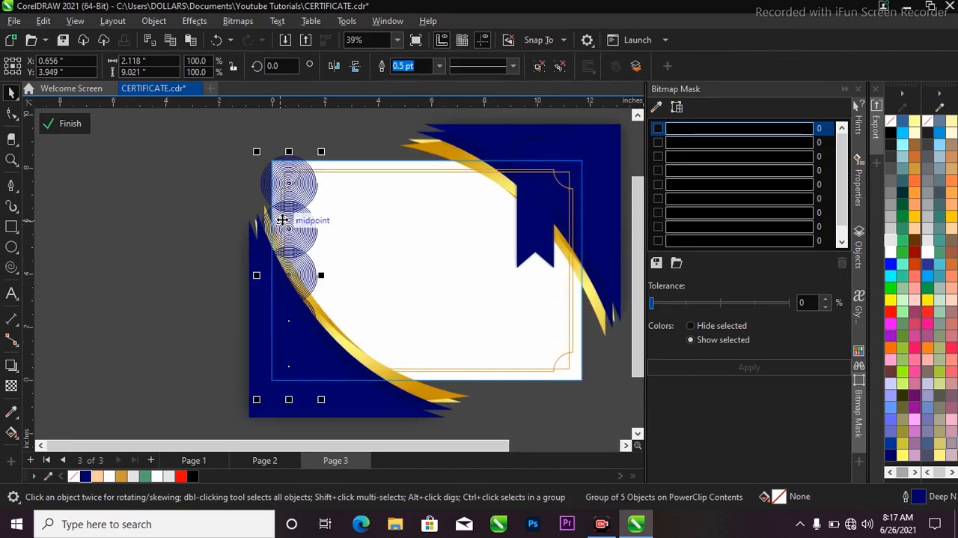
{"action": "left_click_drag", "start_coordinate": [284, 219], "coordinate": [322, 227]}
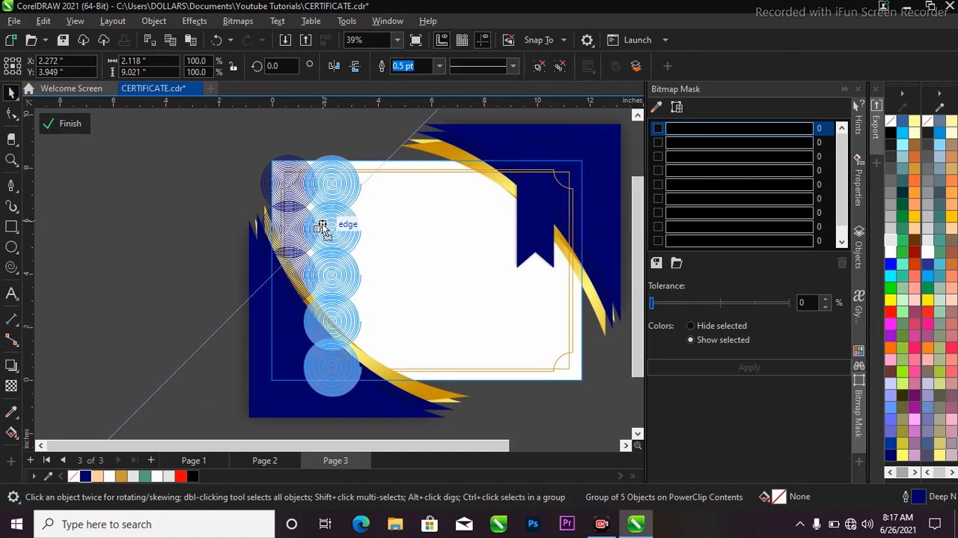
{"action": "left_click_drag", "start_coordinate": [321, 226], "coordinate": [321, 220]}
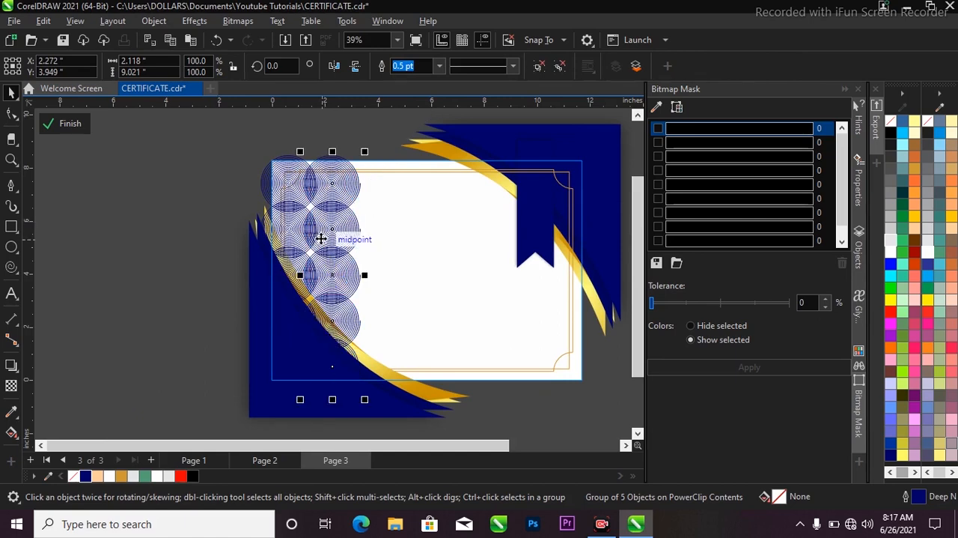
{"action": "key", "text": "ctrl+d"}
{"action": "key", "text": "ctrl+d"}
{"action": "key", "text": "ctrl+d"}
{"action": "key", "text": "ctrl+d"}
{"action": "key", "text": "ctrl+d"}
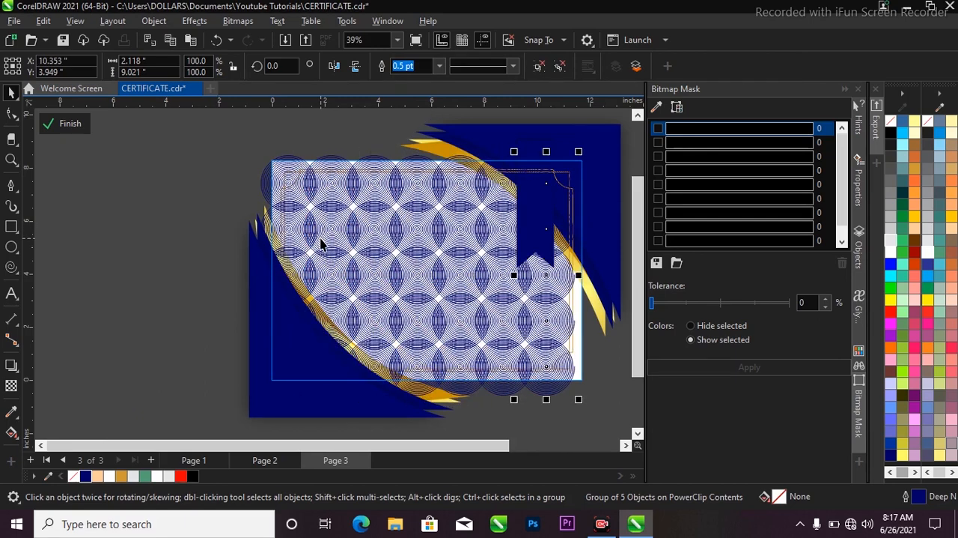
{"action": "key", "text": "ctrl+d"}
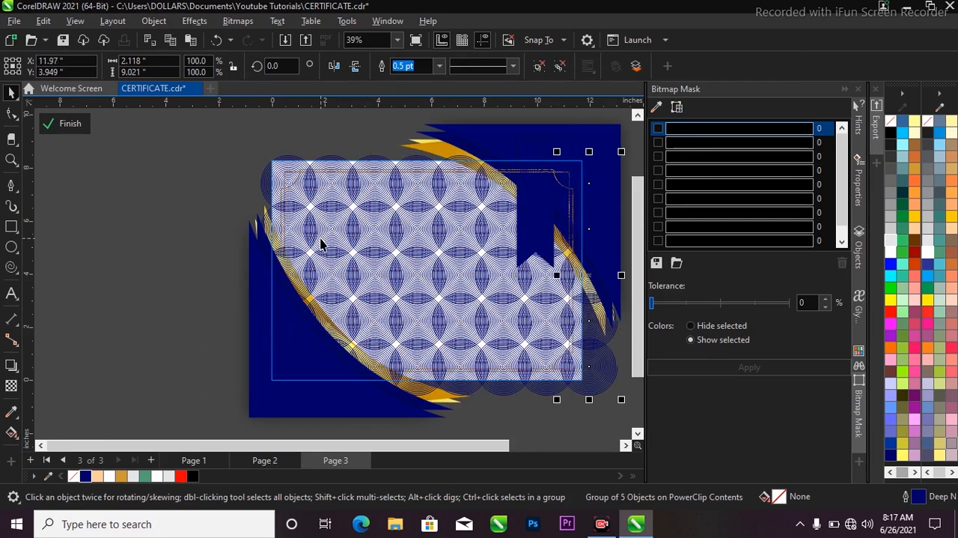
Step: Select all eight spiral columns and group them into one pattern
{"action": "left_click", "coordinate": [545, 323], "text": "shift"}
{"action": "left_click", "coordinate": [496, 316], "text": "shift"}
{"action": "left_click", "coordinate": [464, 316], "text": "shift"}
{"action": "left_click", "coordinate": [426, 318], "text": "shift"}
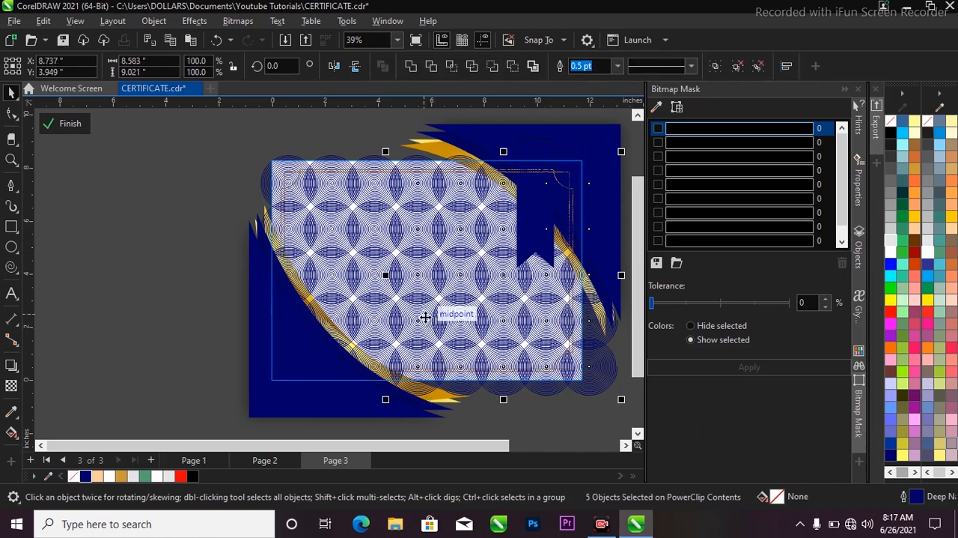
{"action": "left_click", "coordinate": [378, 317], "text": "shift"}
{"action": "left_click", "coordinate": [336, 316], "text": "shift"}
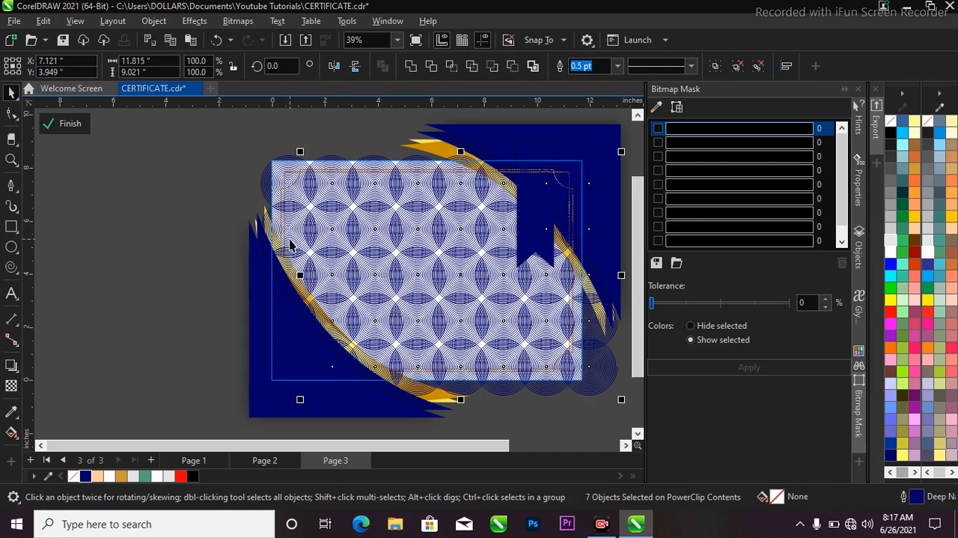
{"action": "left_click", "coordinate": [290, 245], "text": "shift"}
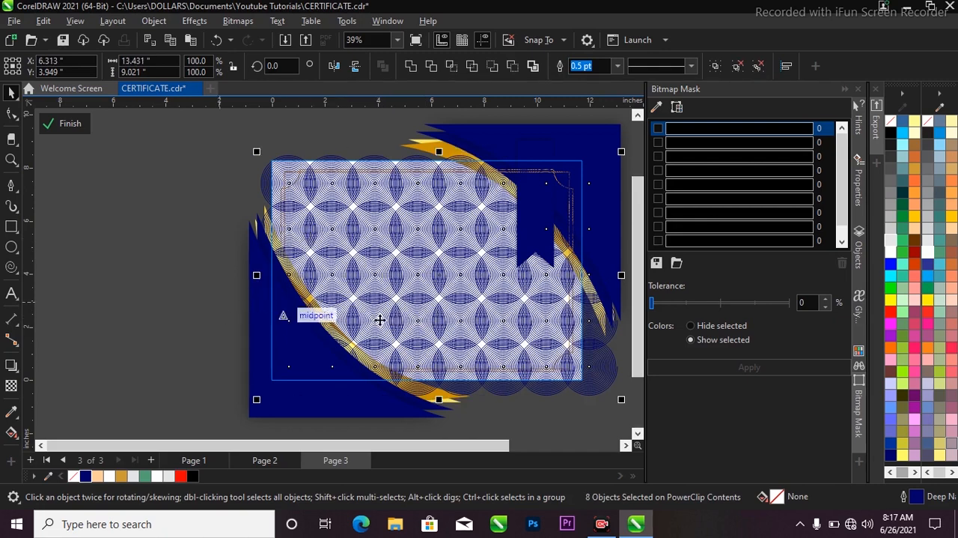
{"action": "key", "text": "ctrl+g"}
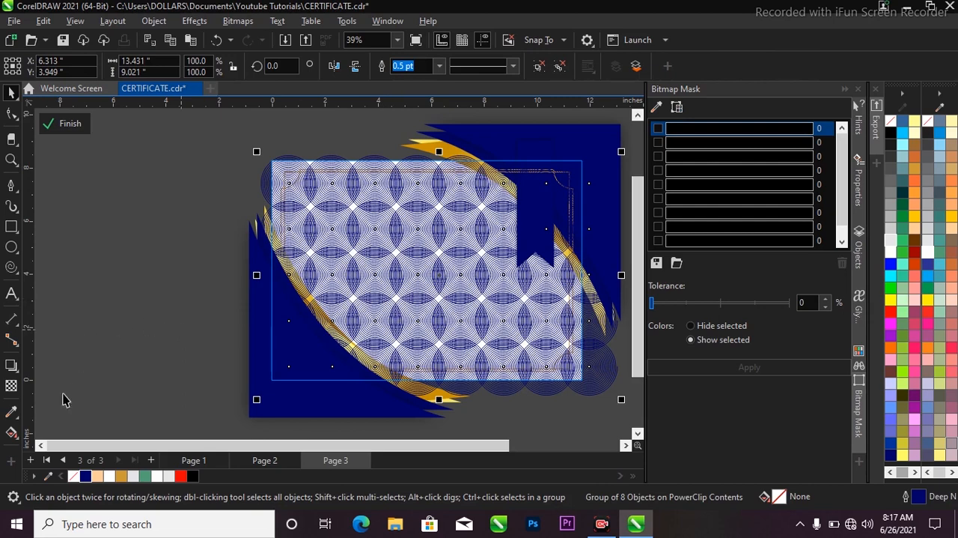
Step: Apply a uniform transparency of 97 to the grouped spiral pattern
{"action": "left_click", "coordinate": [12, 385]}
{"action": "scroll", "coordinate": [428, 242], "scroll_direction": "down", "scroll_amount": 1}
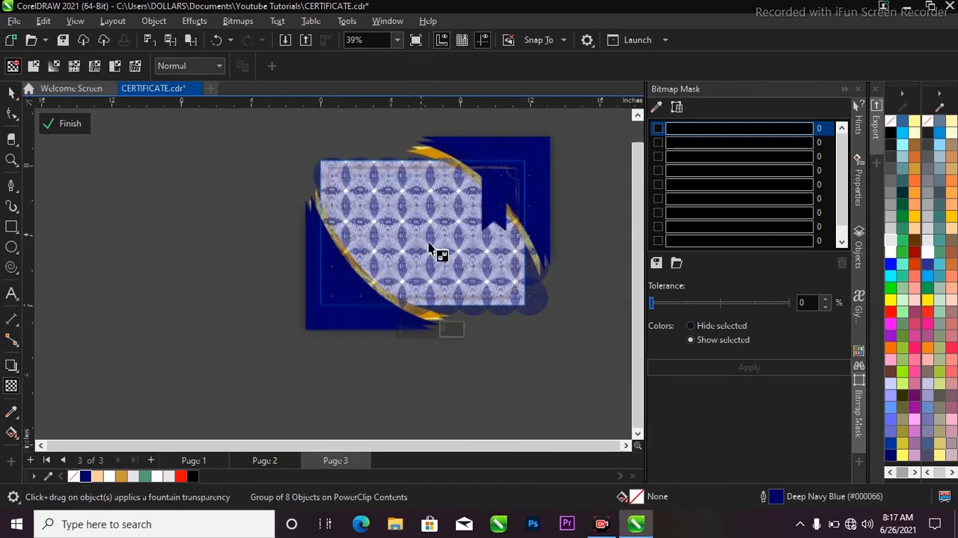
{"action": "left_click", "coordinate": [425, 330]}
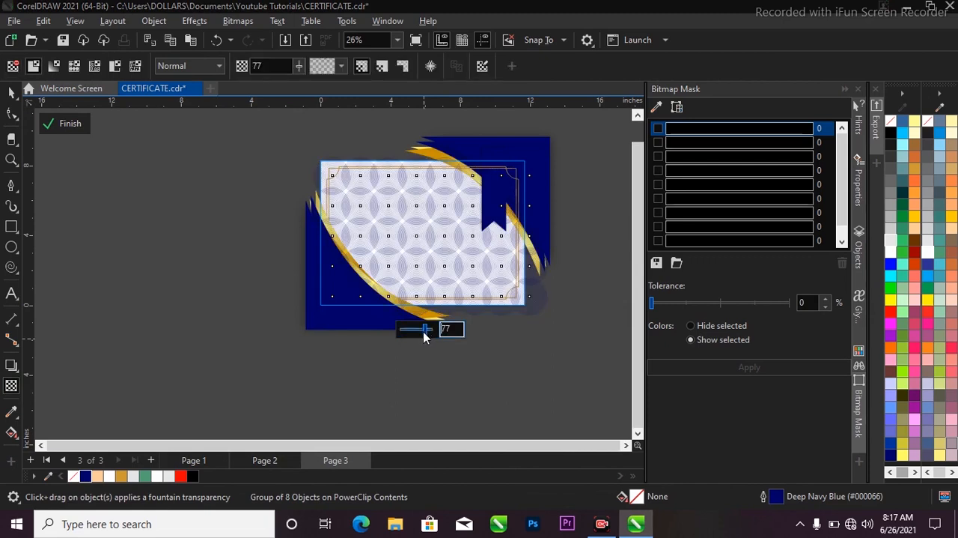
{"action": "double_click", "coordinate": [447, 328]}
{"action": "key", "text": "Return"}
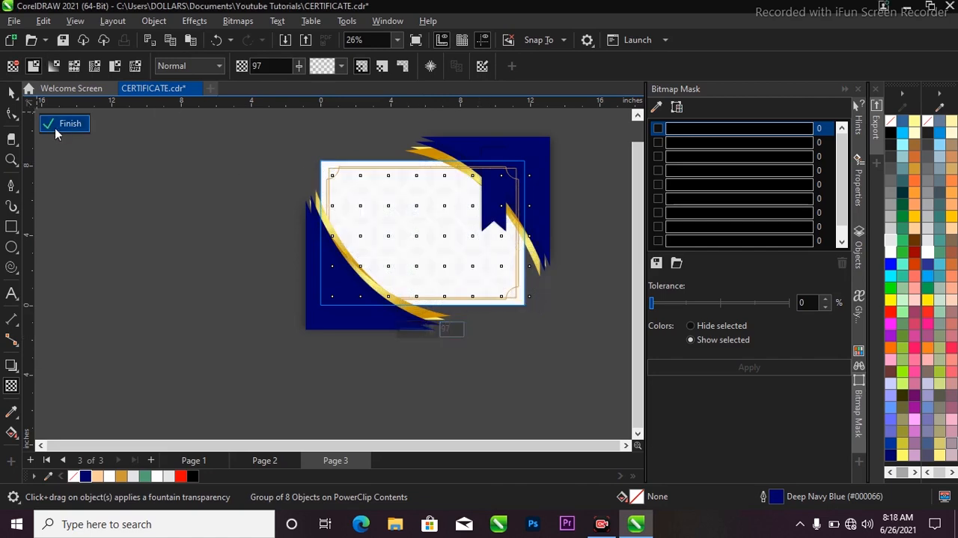
Step: Finish editing the PowerClip contents, frame the whole certificate in view and deselect the background
{"action": "left_click", "coordinate": [64, 124]}
{"action": "key", "text": "z"}
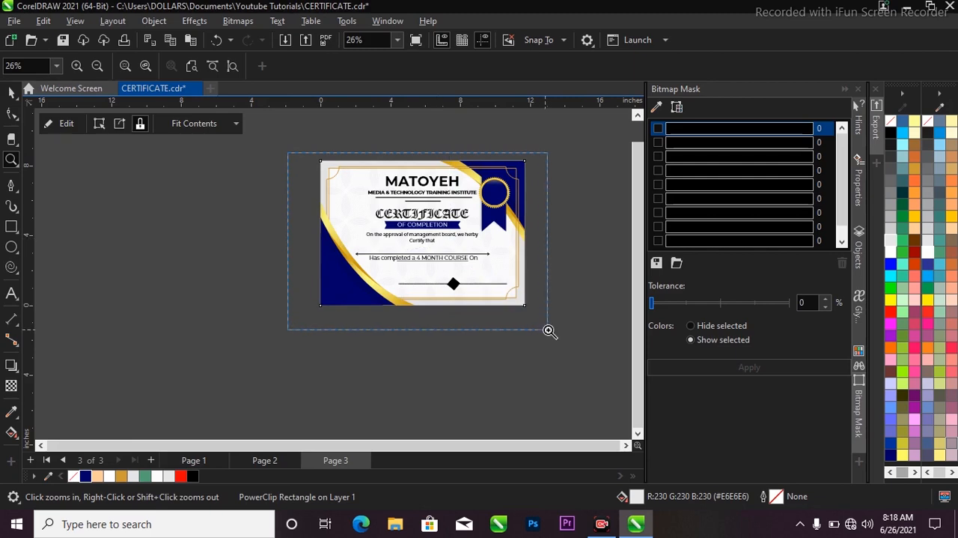
{"action": "left_click_drag", "start_coordinate": [288, 152], "coordinate": [548, 329]}
{"action": "key", "text": "space"}
{"action": "left_click", "coordinate": [574, 243]}
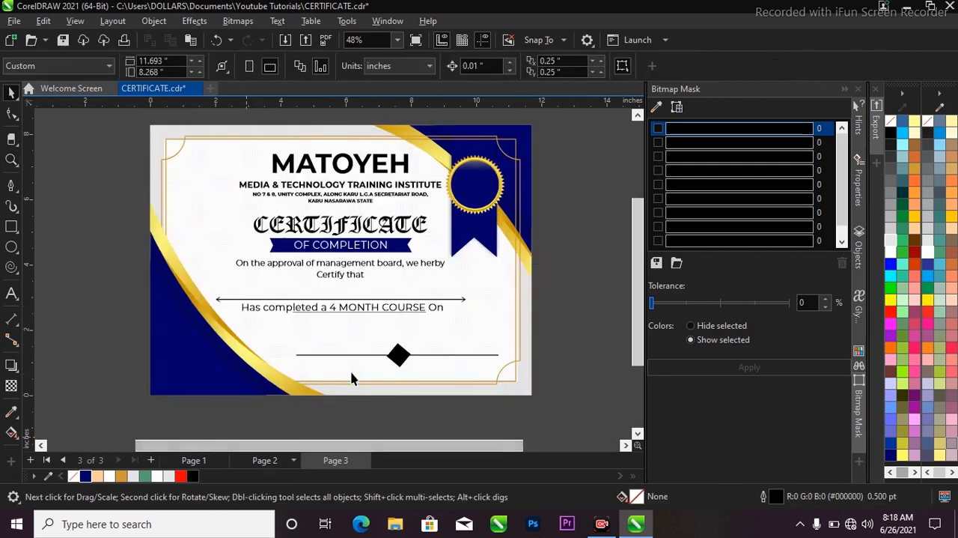
Step: Check the seal's year on Page 2, and add the text 2021 inside the seal's circle on Page 3
{"action": "key", "text": "Page_Up"}
{"action": "scroll", "coordinate": [495, 180], "scroll_direction": "up", "scroll_amount": 3}
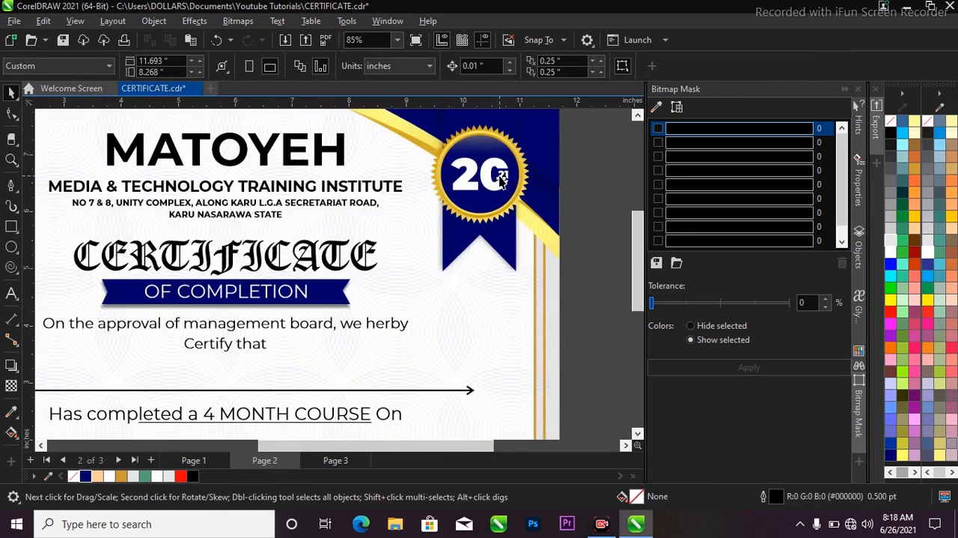
{"action": "left_click", "coordinate": [500, 180]}
{"action": "scroll", "coordinate": [494, 180], "scroll_direction": "down", "scroll_amount": 3}
{"action": "key", "text": "z"}
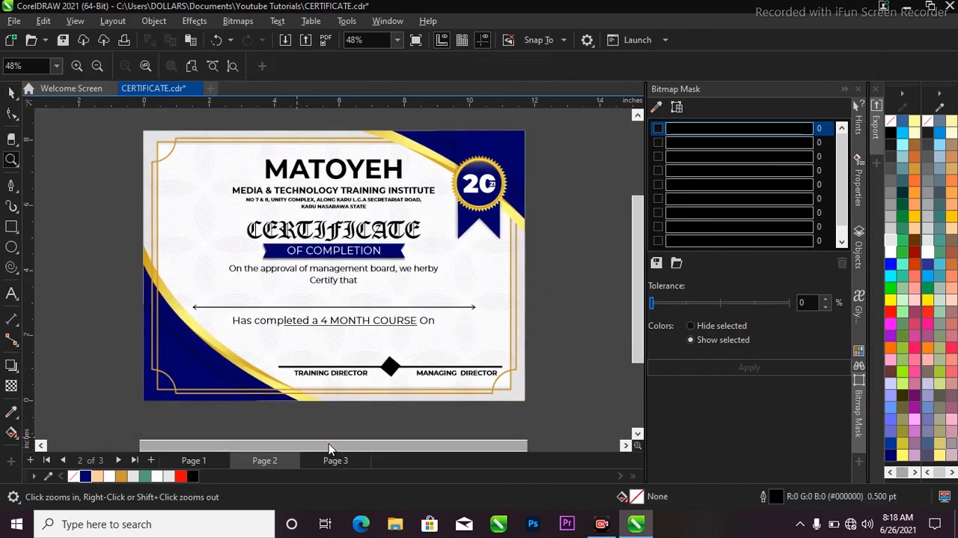
{"action": "left_click", "coordinate": [332, 458]}
{"action": "left_click_drag", "start_coordinate": [415, 155], "coordinate": [528, 250]}
{"action": "left_click", "coordinate": [10, 293]}
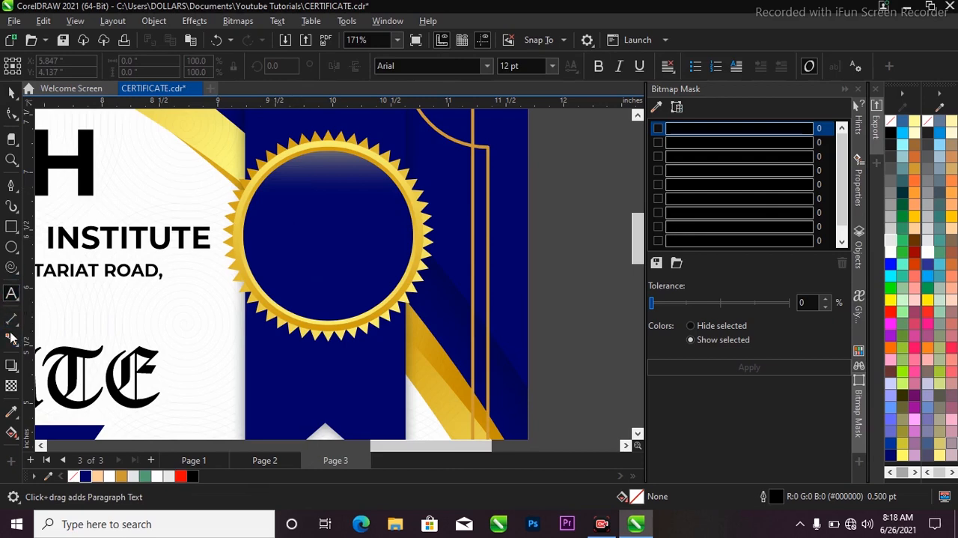
{"action": "left_click", "coordinate": [276, 215]}
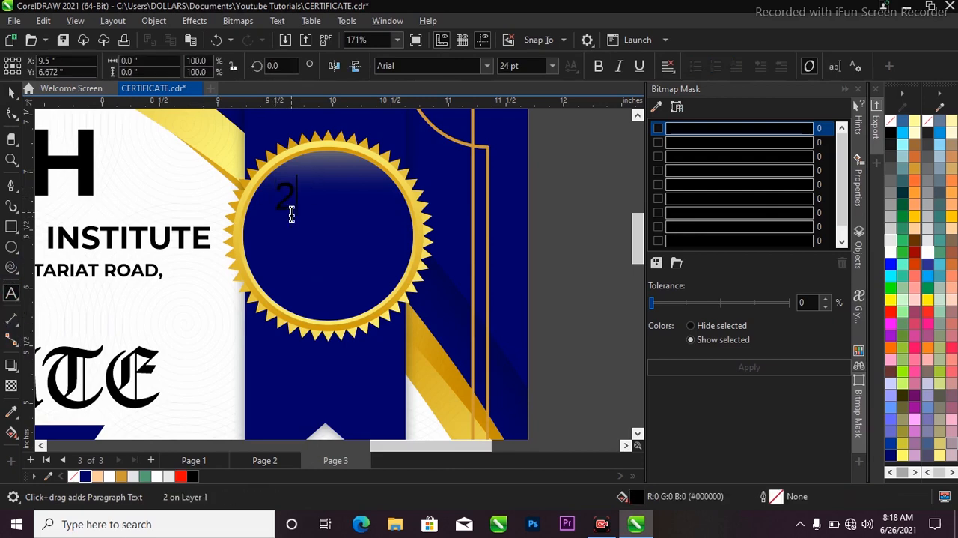
{"action": "key", "text": "ctrl+space"}
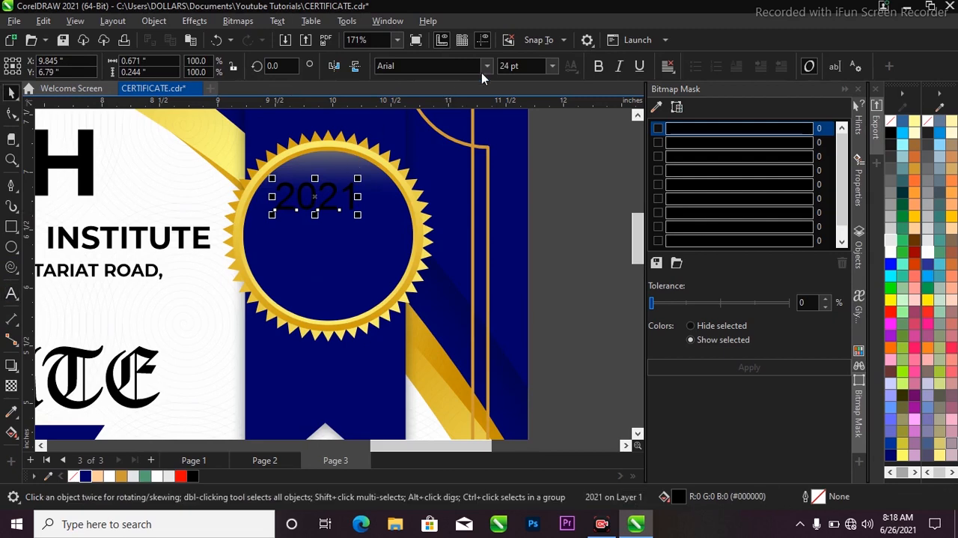
Step: Set the font of the 2021 text to Montserrat Black
{"action": "left_click", "coordinate": [482, 71]}
{"action": "left_click", "coordinate": [487, 66]}
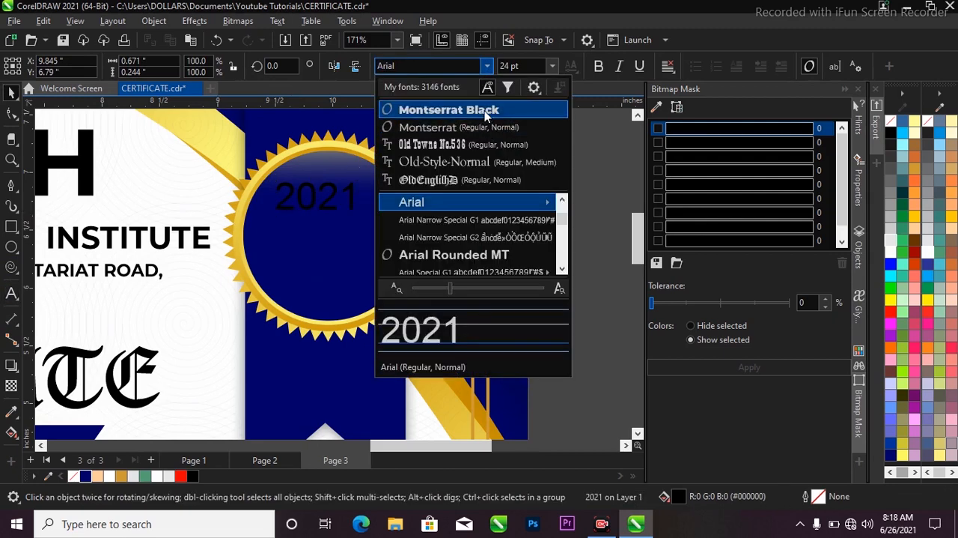
{"action": "left_click", "coordinate": [485, 110]}
Step: Split the year into separate texts 20 and 21 and move the 21 off the page to the right
{"action": "double_click", "coordinate": [333, 200]}
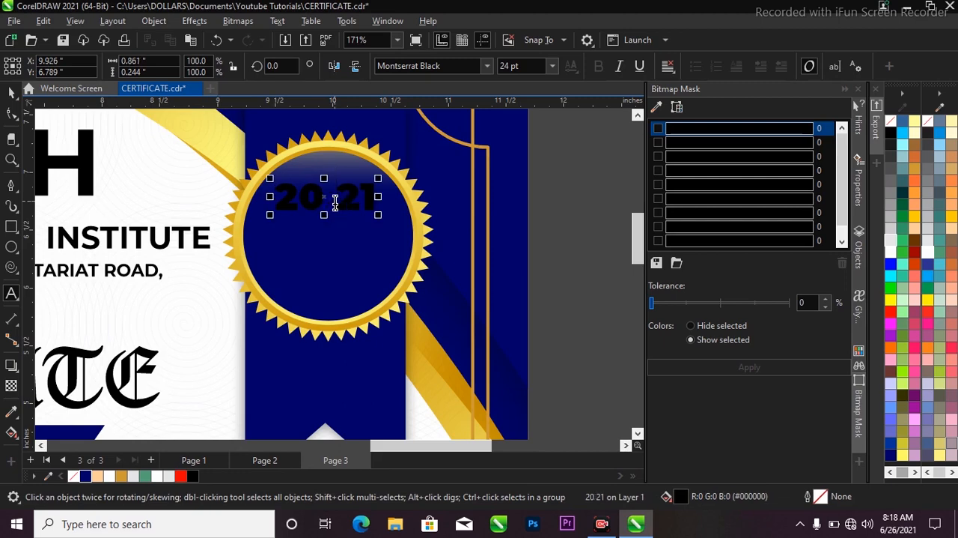
{"action": "key", "text": "ctrl+k"}
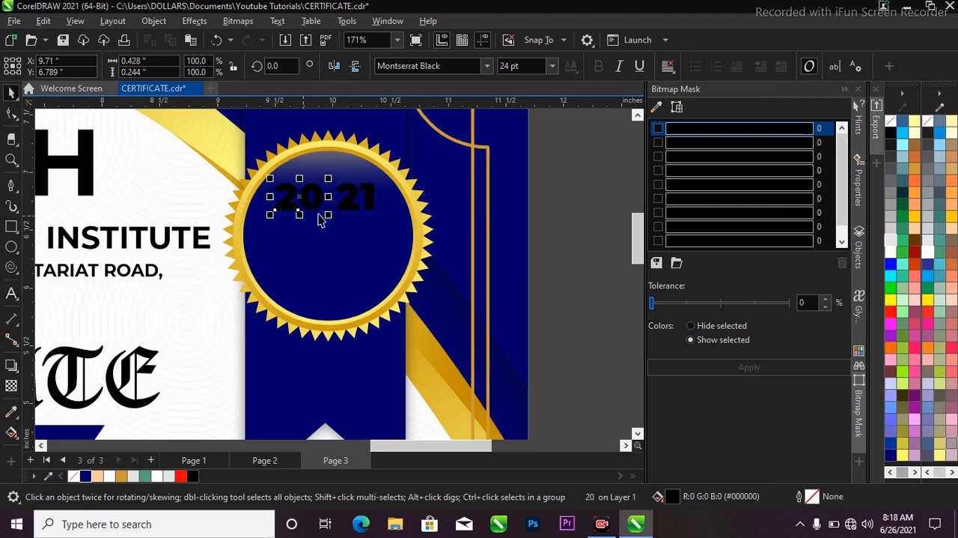
{"action": "left_click_drag", "start_coordinate": [358, 215], "coordinate": [579, 229]}
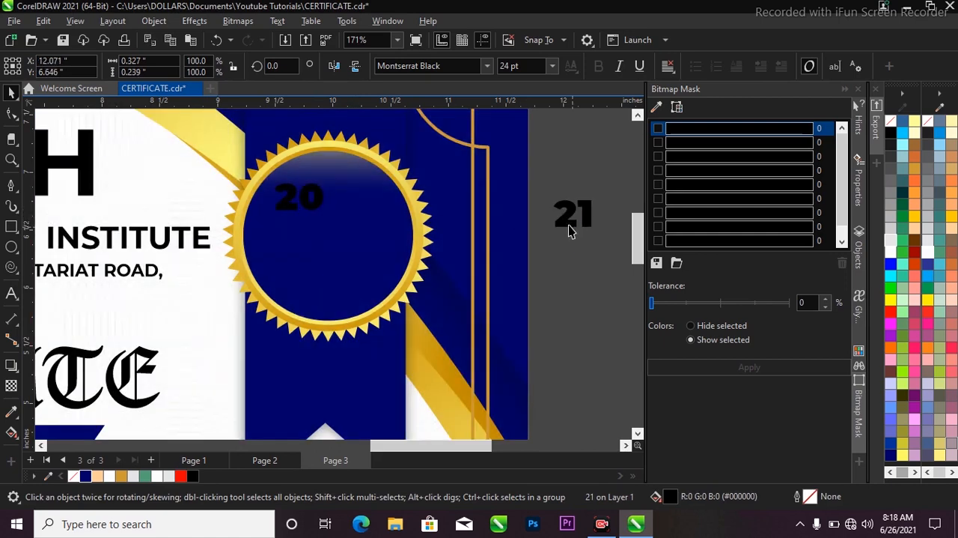
Step: Enlarge the 20 to about 62 pt and centre it vertically and horizontally in the seal's circle, leaving it selected
{"action": "left_click", "coordinate": [322, 205]}
{"action": "left_click_drag", "start_coordinate": [330, 217], "coordinate": [408, 260]}
{"action": "left_click_drag", "start_coordinate": [366, 254], "coordinate": [364, 250]}
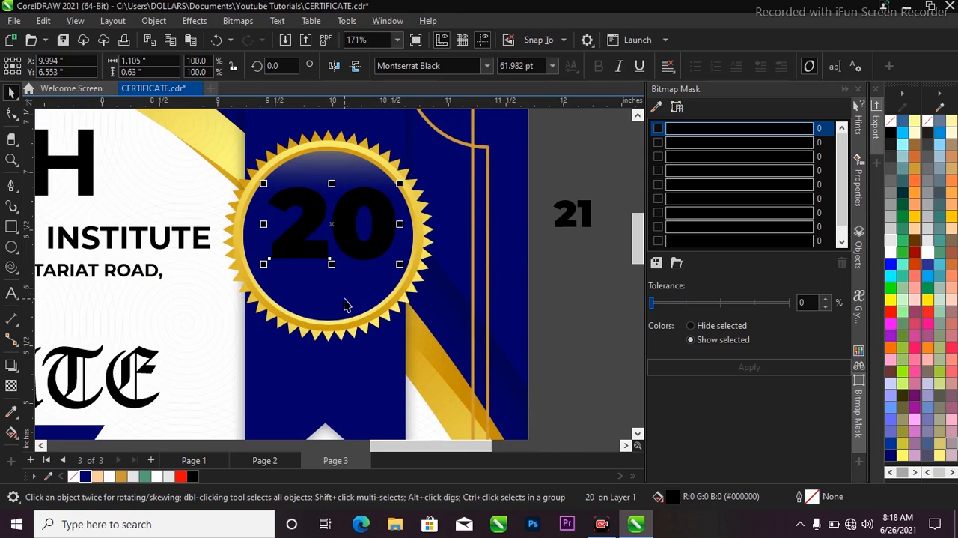
{"action": "left_click", "coordinate": [346, 298], "text": "shift"}
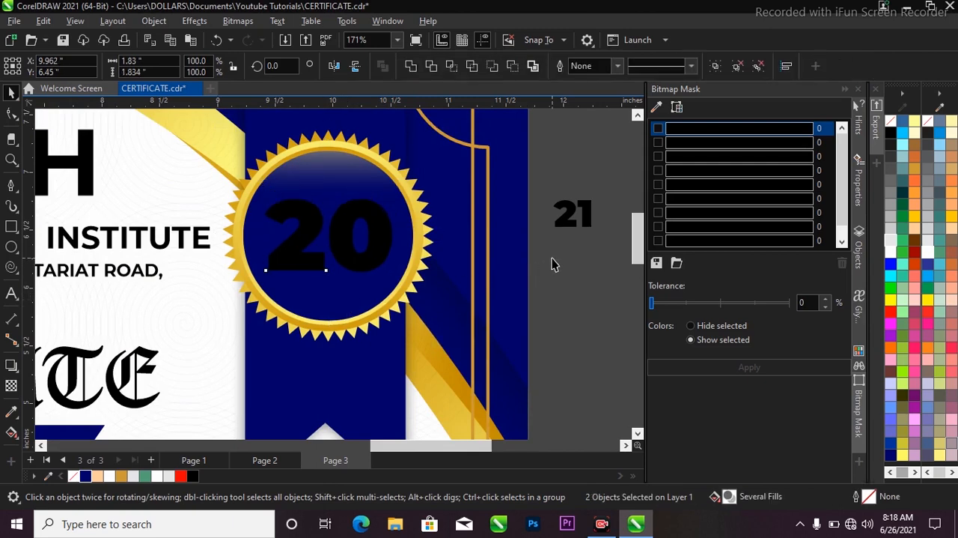
{"action": "left_click", "coordinate": [554, 263]}
{"action": "scroll", "coordinate": [346, 235], "scroll_direction": "up", "scroll_amount": 2}
{"action": "left_click", "coordinate": [342, 226]}
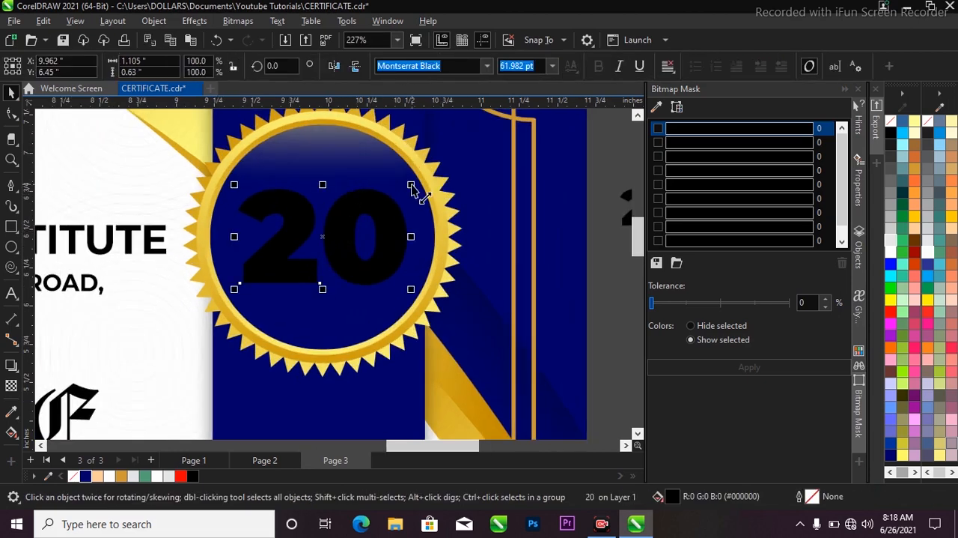
Step: Enlarge the 20 in the seal's circle to about 67 pt and fill it with white
{"action": "left_click_drag", "start_coordinate": [411, 189], "coordinate": [420, 184]}
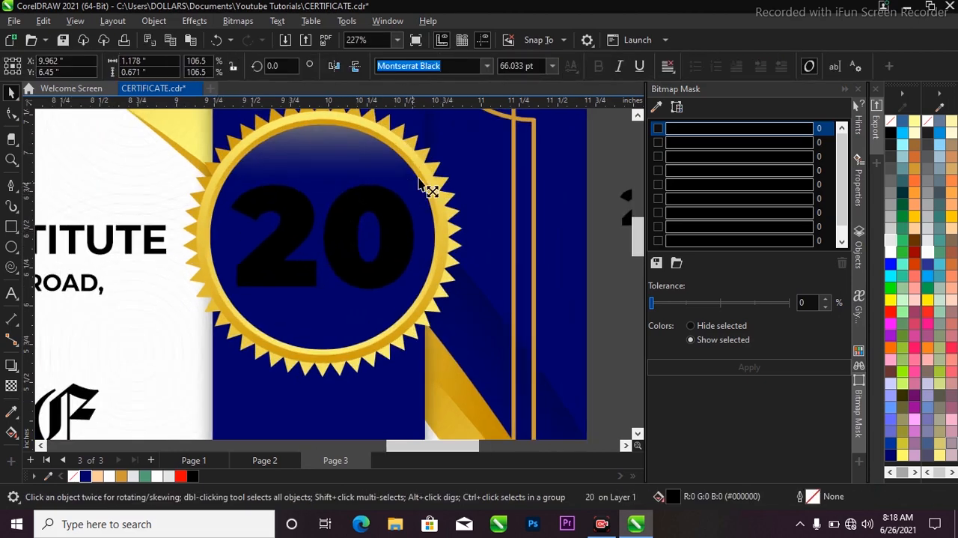
{"action": "left_click", "coordinate": [158, 477]}
{"action": "scroll", "coordinate": [237, 259], "scroll_direction": "down", "scroll_amount": 2}
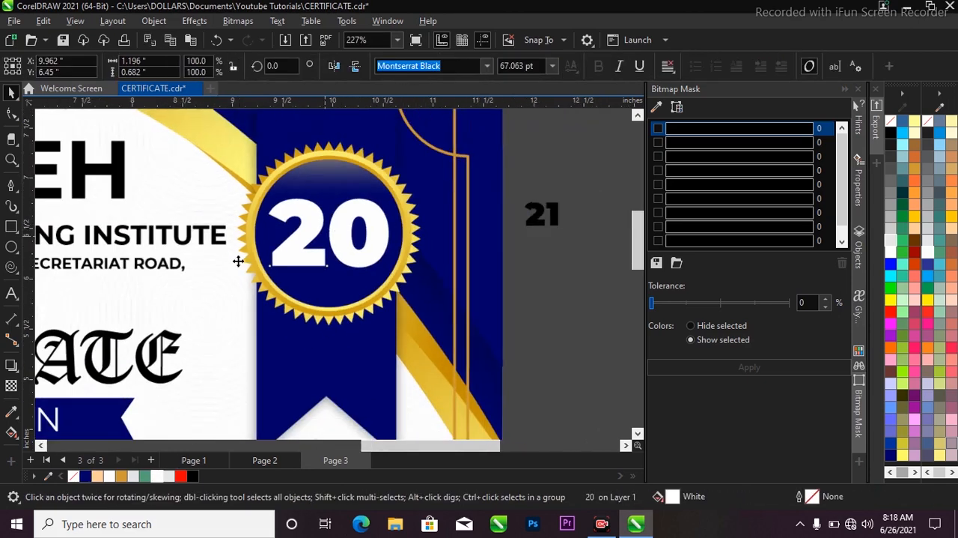
Step: Draw a rectangle about 0.42 by 0.23 inches across the outer side of the 0 in the seal
{"action": "left_click", "coordinate": [12, 228]}
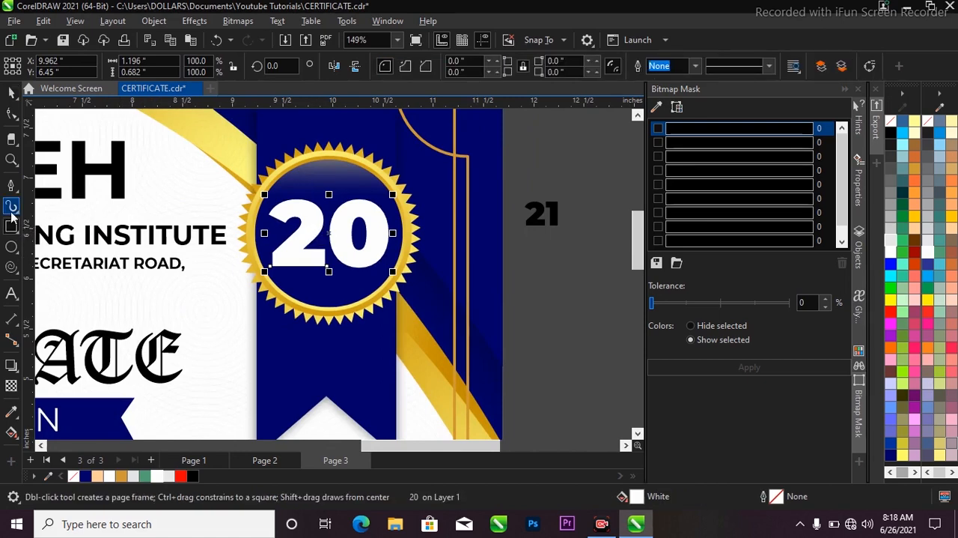
{"action": "scroll", "coordinate": [357, 229], "scroll_direction": "up", "scroll_amount": 2}
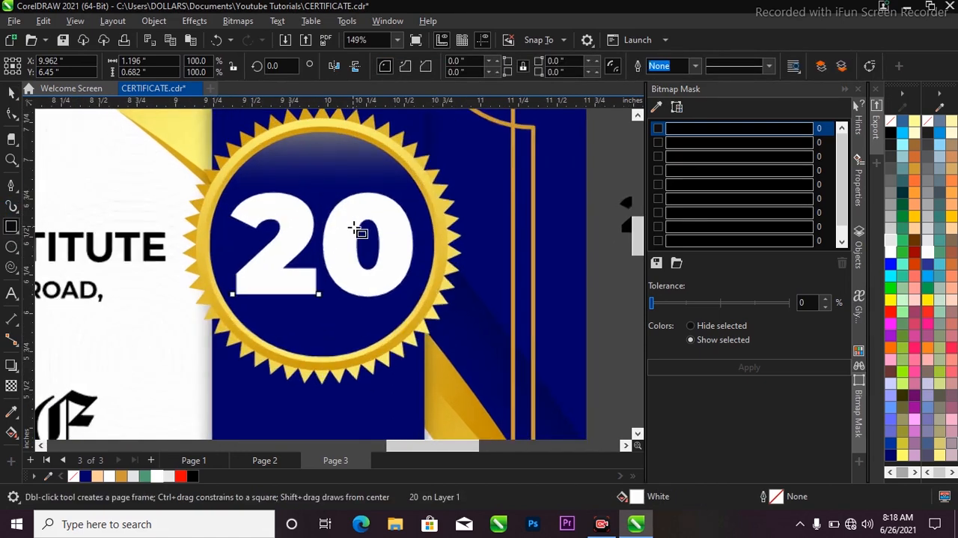
{"action": "left_click_drag", "start_coordinate": [372, 229], "coordinate": [431, 264]}
{"action": "key", "text": "space"}
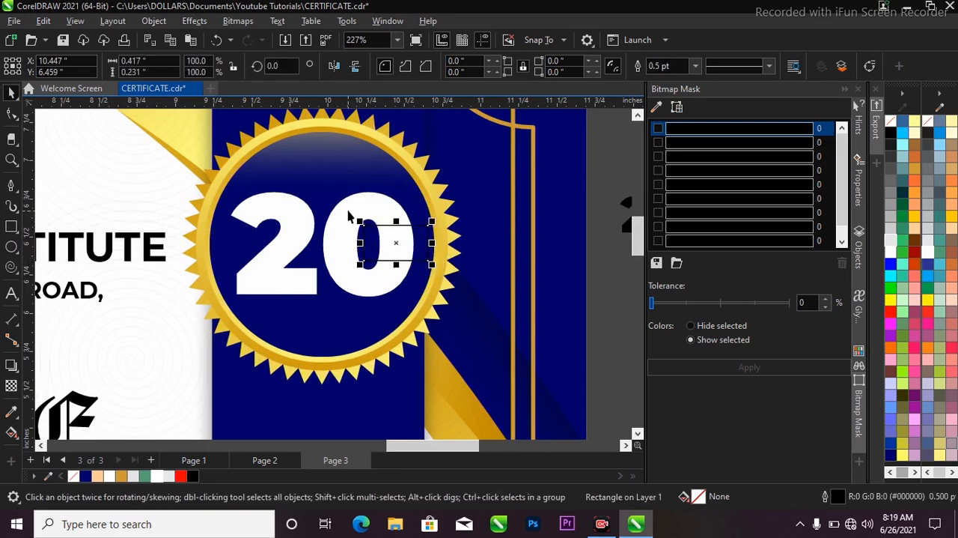
Step: Trim the 20 with the small rectangle to open a gap in the 0, and delete the rectangle
{"action": "left_click", "coordinate": [348, 216], "text": "shift"}
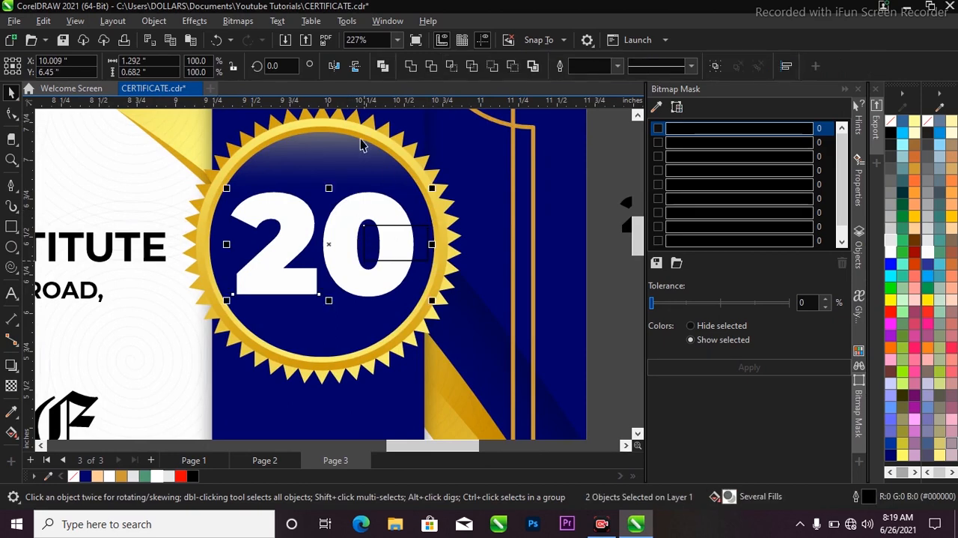
{"action": "left_click", "coordinate": [431, 66]}
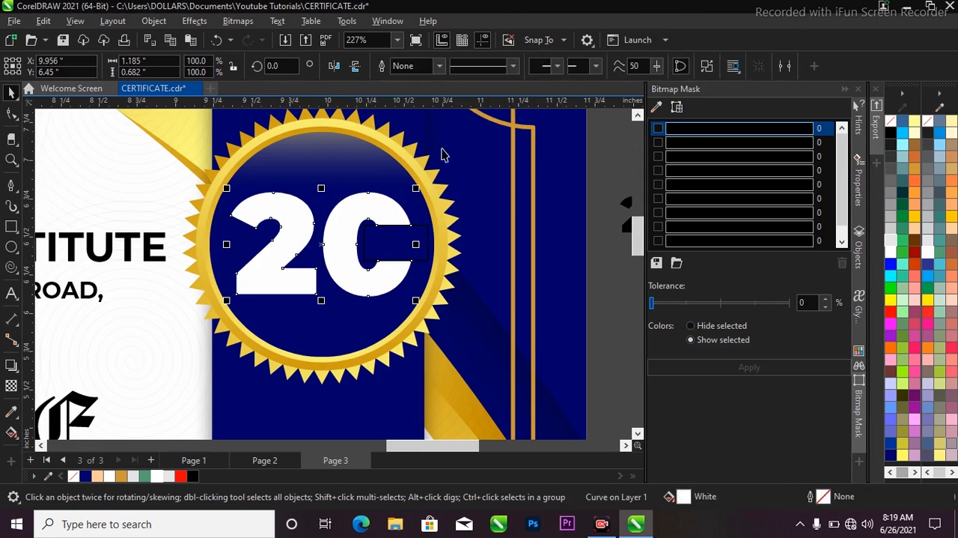
{"action": "key", "text": "Escape"}
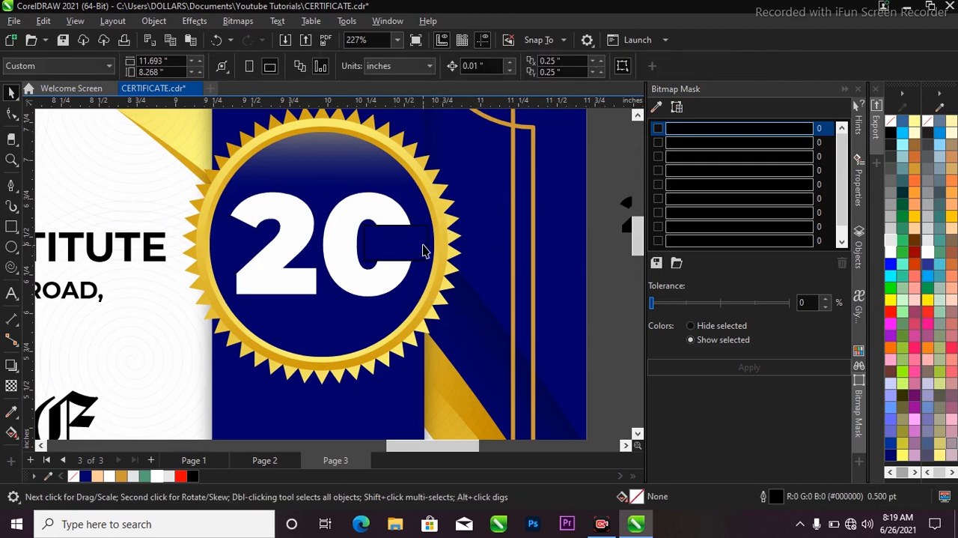
{"action": "left_click", "coordinate": [423, 249]}
{"action": "key", "text": "Delete"}
Step: Move the 21 from outside the page into the gap in the 0 and shrink it to about 18 pt
{"action": "scroll", "coordinate": [385, 229], "scroll_direction": "down", "scroll_amount": 2}
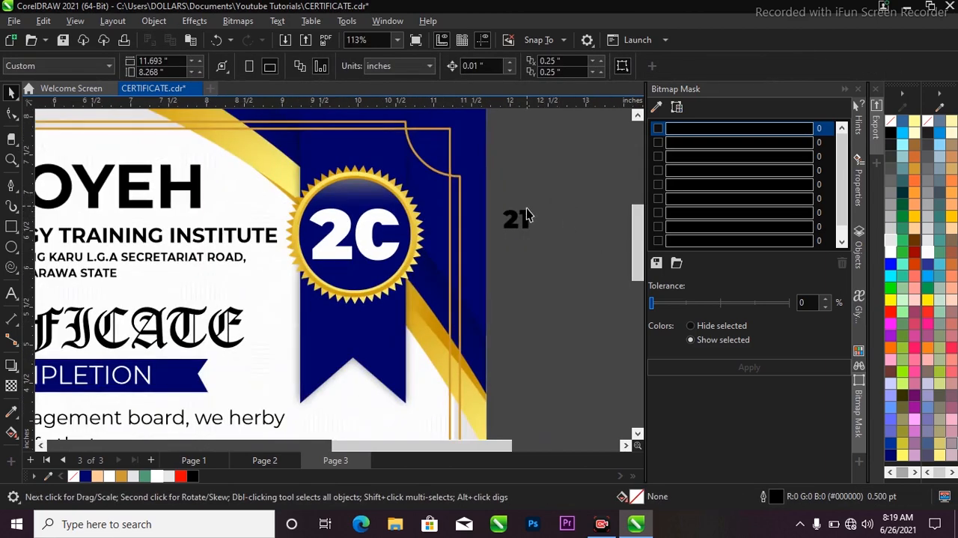
{"action": "left_click_drag", "start_coordinate": [526, 211], "coordinate": [415, 234]}
{"action": "key", "text": "z"}
{"action": "key", "text": "space"}
{"action": "left_click_drag", "start_coordinate": [484, 264], "coordinate": [404, 296]}
Step: Adjust the 21's position within the gap of the 0 and fill it with white
{"action": "scroll", "coordinate": [434, 203], "scroll_direction": "down", "scroll_amount": 1}
{"action": "scroll", "coordinate": [364, 344], "scroll_direction": "down", "scroll_amount": 3}
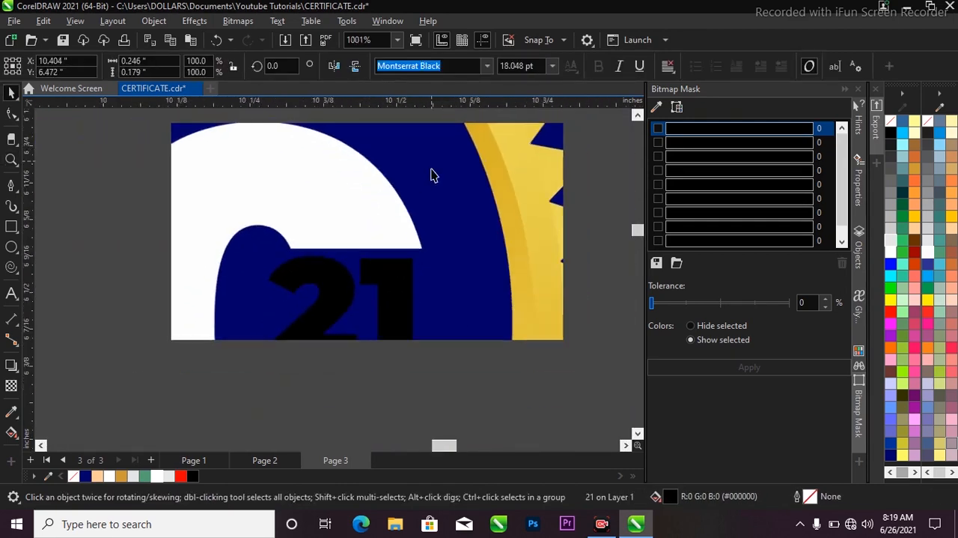
{"action": "left_click_drag", "start_coordinate": [409, 287], "coordinate": [421, 295]}
{"action": "left_click", "coordinate": [155, 477]}
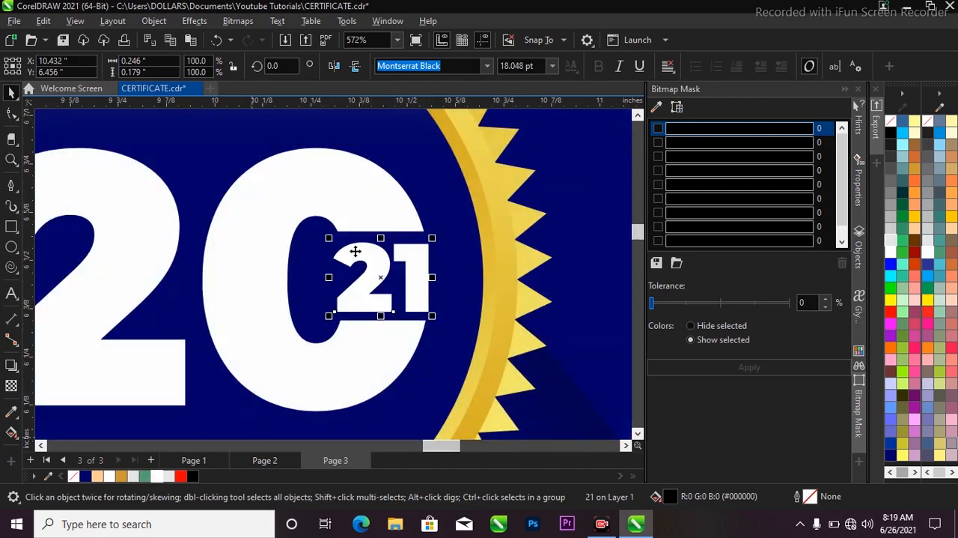
Step: Copy the TRAINING DIRECTOR and MANAGING DIRECTOR texts from Page 2 and paste them onto Page 3
{"action": "scroll", "coordinate": [353, 252], "scroll_direction": "down", "scroll_amount": 4}
{"action": "key", "text": "z"}
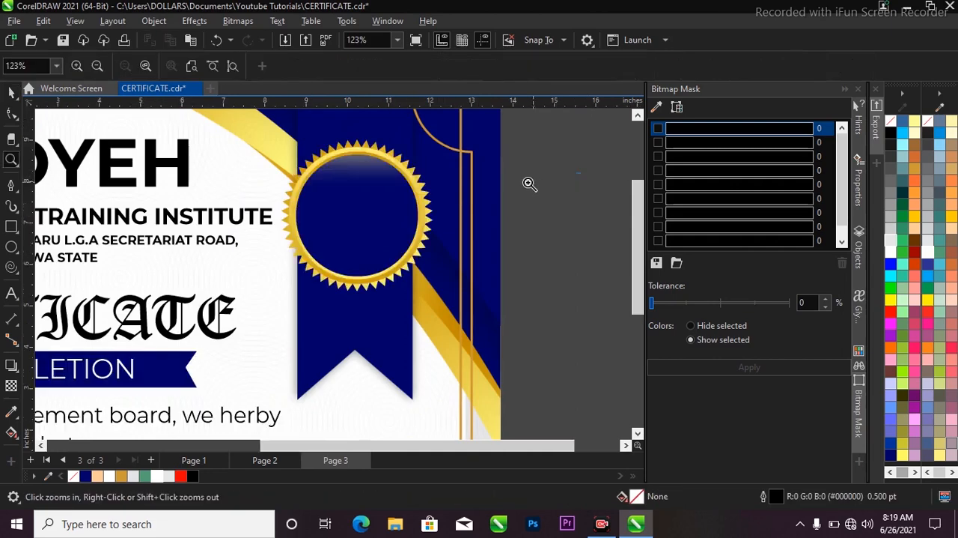
{"action": "key", "text": "F3"}
{"action": "key", "text": "F3"}
{"action": "left_click_drag", "start_coordinate": [149, 214], "coordinate": [402, 417]}
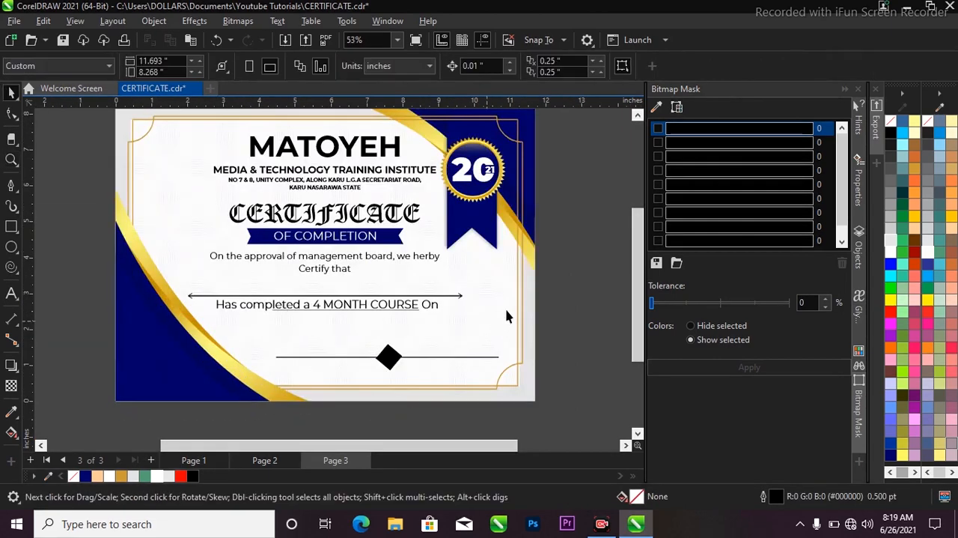
{"action": "left_click", "coordinate": [279, 458]}
{"action": "left_click", "coordinate": [425, 377]}
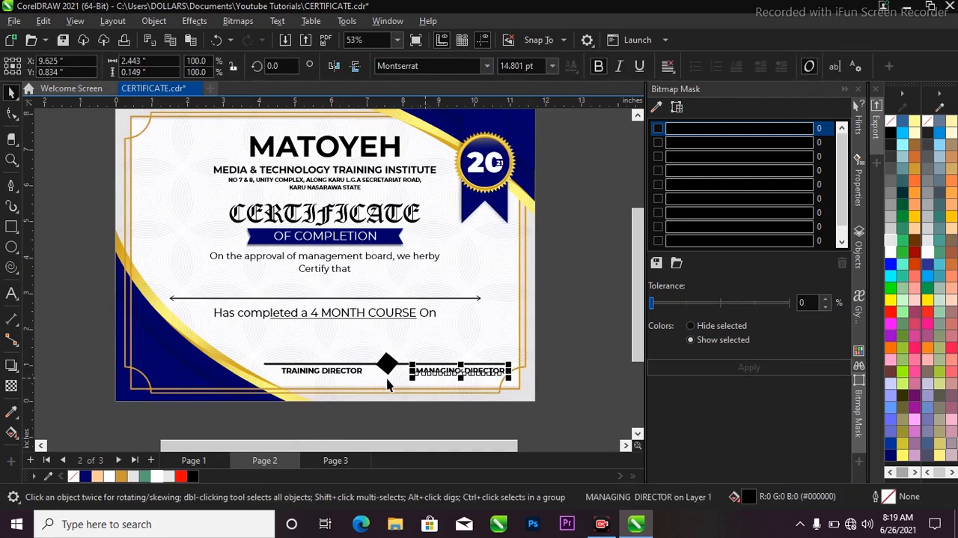
{"action": "left_click", "coordinate": [331, 372], "text": "shift"}
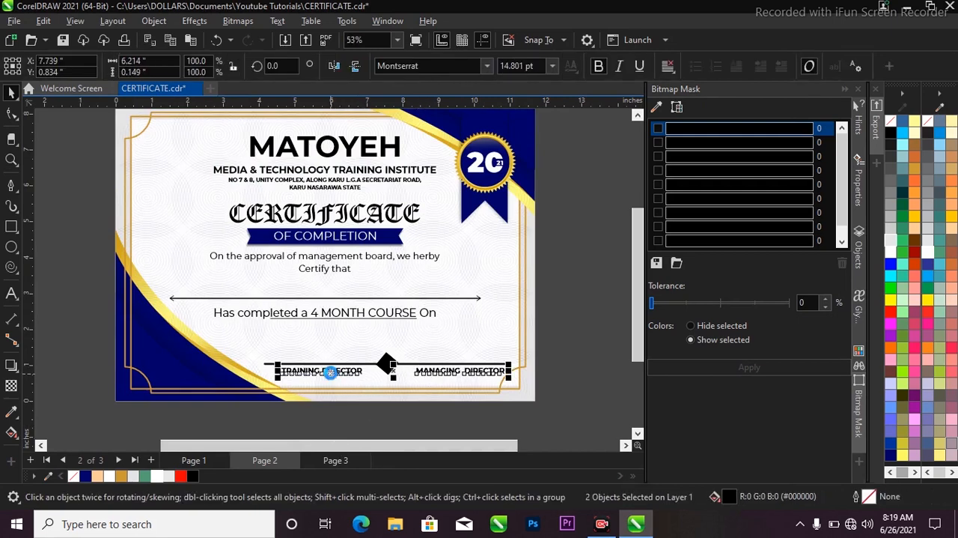
{"action": "left_click", "coordinate": [330, 463]}
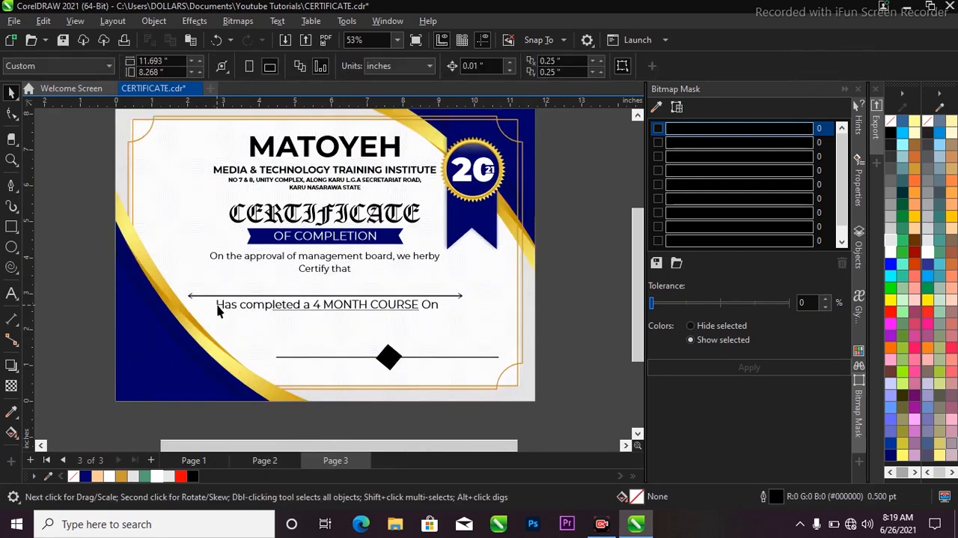
{"action": "key", "text": "ctrl+v"}
{"action": "left_click", "coordinate": [558, 315]}
Step: Move the MANAGING DIRECTOR and TRAINING DIRECTOR texts close beneath their signature lines on either side of the diamond
{"action": "scroll", "coordinate": [327, 367], "scroll_direction": "up", "scroll_amount": 1}
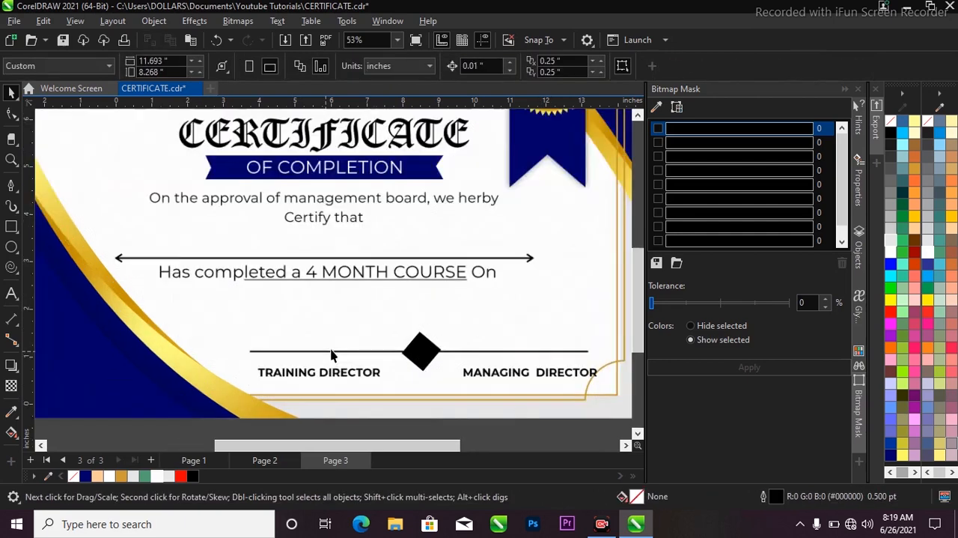
{"action": "left_click", "coordinate": [478, 373]}
{"action": "left_click_drag", "start_coordinate": [478, 378], "coordinate": [465, 373]}
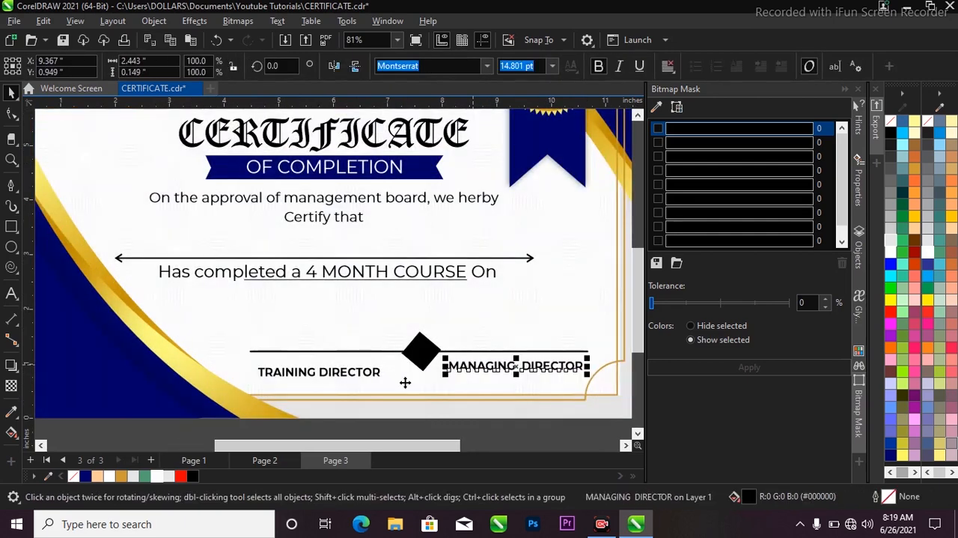
{"action": "left_click_drag", "start_coordinate": [379, 378], "coordinate": [378, 371]}
{"action": "left_click", "coordinate": [463, 364], "text": "shift"}
{"action": "scroll", "coordinate": [424, 360], "scroll_direction": "down", "scroll_amount": 2}
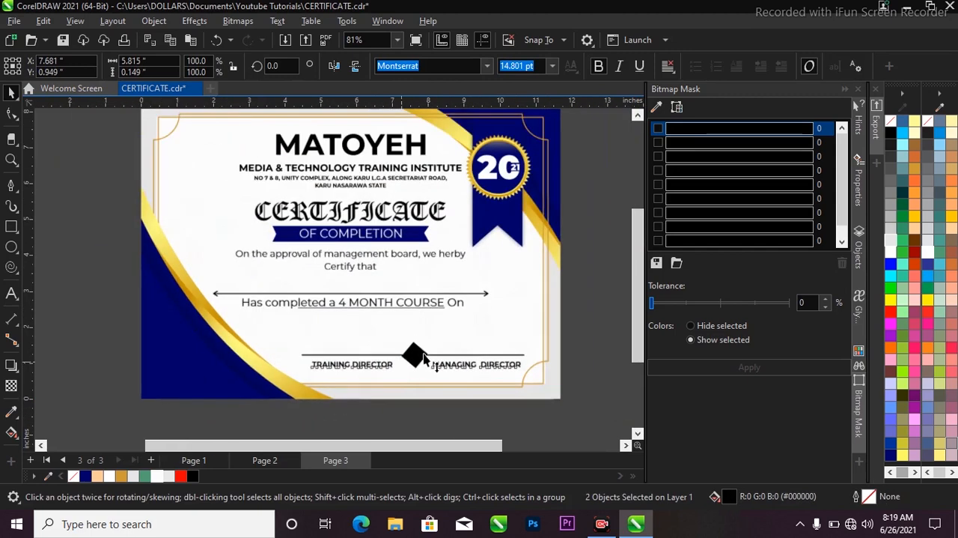
{"action": "left_click", "coordinate": [603, 300]}
Step: Examine the overall layout of the certificate on Page 3
{"action": "key", "text": "z"}
{"action": "key", "text": "F3"}
{"action": "left_click_drag", "start_coordinate": [180, 167], "coordinate": [501, 342]}
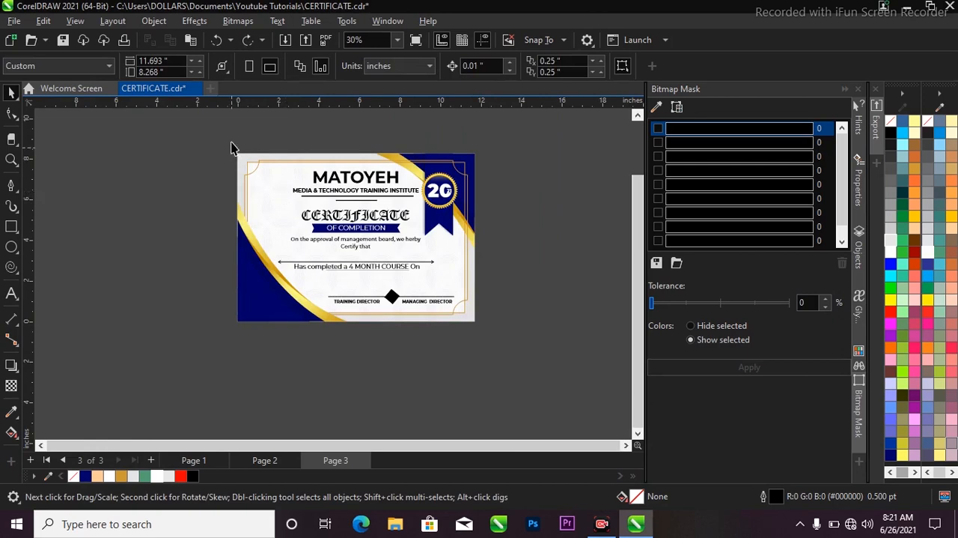
{"action": "left_click_drag", "start_coordinate": [231, 146], "coordinate": [509, 340]}
{"action": "scroll", "coordinate": [298, 216], "scroll_direction": "up", "scroll_amount": 1}
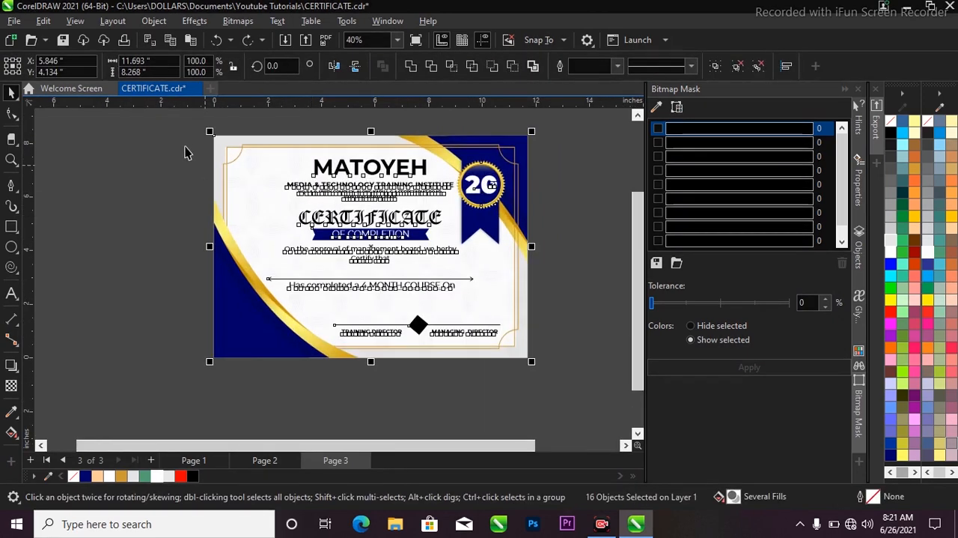
{"action": "left_click", "coordinate": [191, 142]}
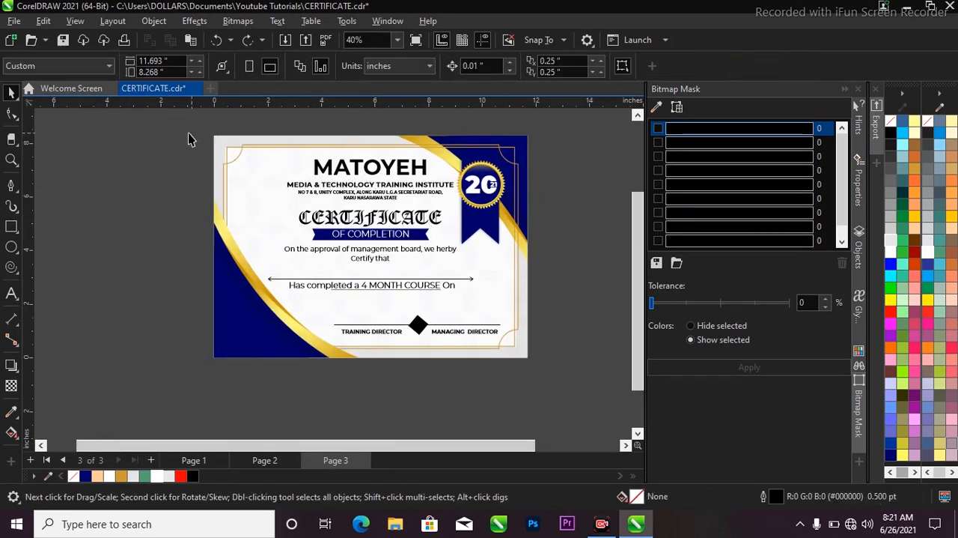
{"action": "left_click_drag", "start_coordinate": [163, 134], "coordinate": [560, 374]}
{"action": "scroll", "coordinate": [351, 162], "scroll_direction": "up", "scroll_amount": 1}
Step: Check the fonts of the certificate's text lines one by one, and select the whole design
{"action": "left_click", "coordinate": [357, 168]}
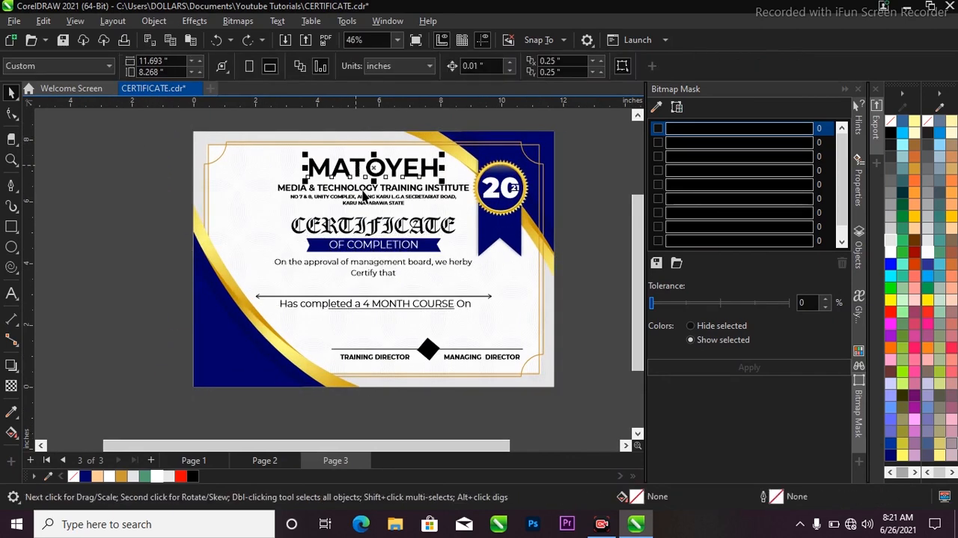
{"action": "scroll", "coordinate": [365, 195], "scroll_direction": "up", "scroll_amount": 2}
{"action": "left_click", "coordinate": [363, 188]}
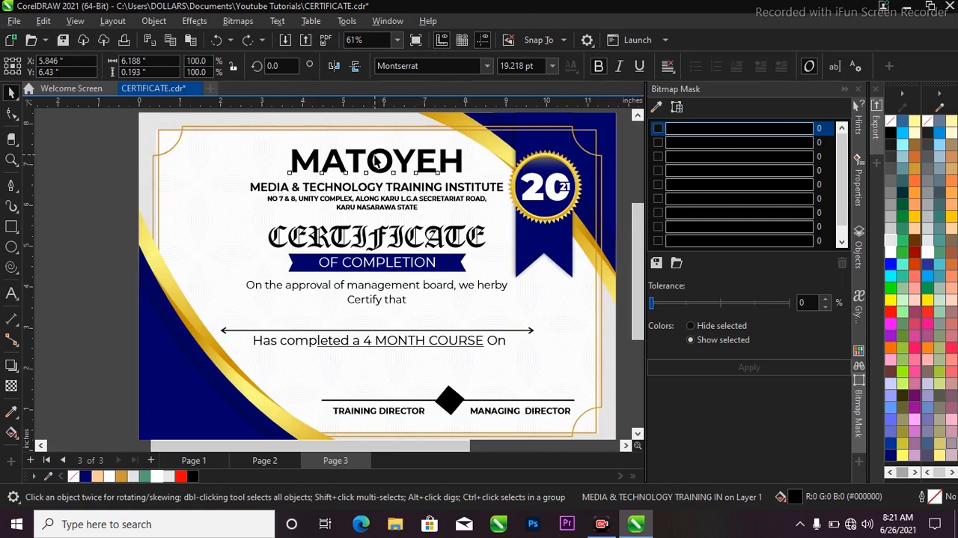
{"action": "left_click", "coordinate": [378, 160]}
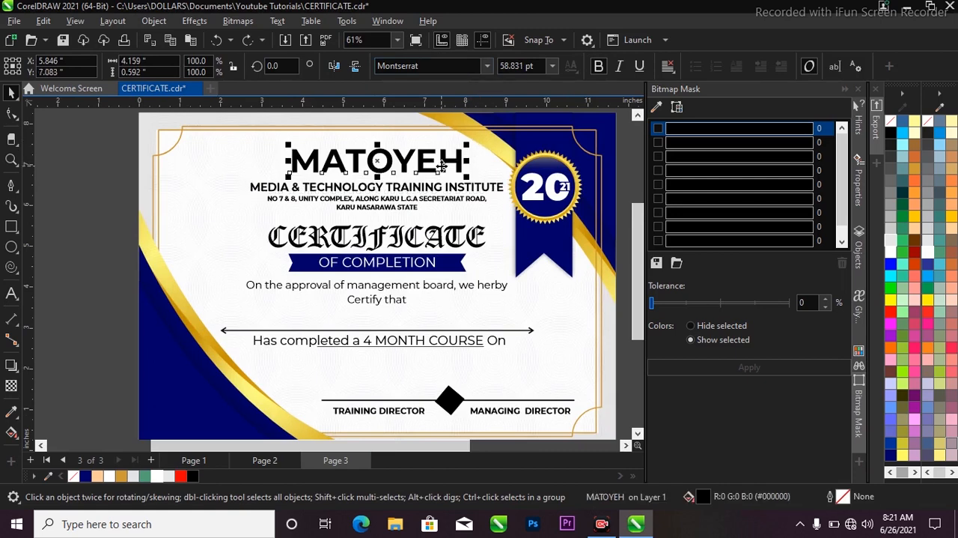
{"action": "left_click", "coordinate": [412, 235]}
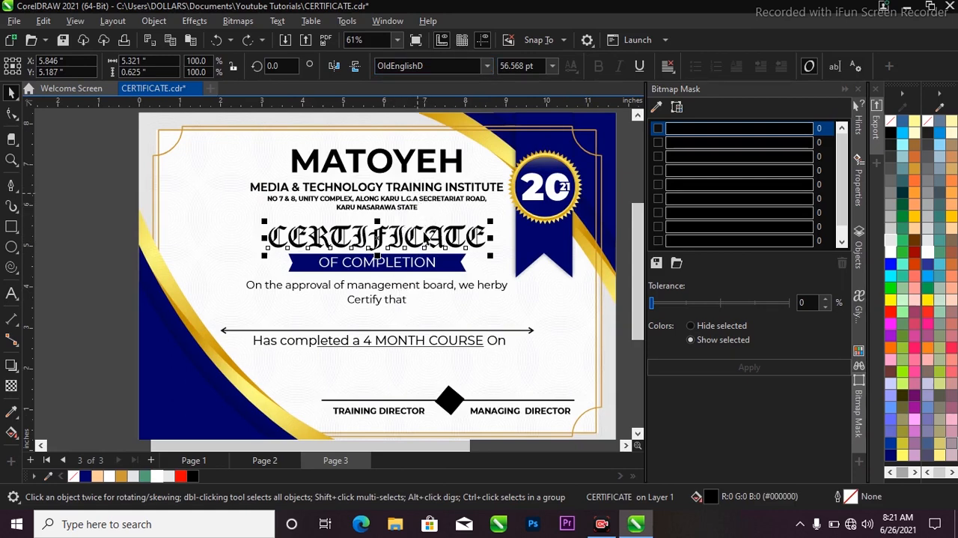
{"action": "scroll", "coordinate": [420, 263], "scroll_direction": "down", "scroll_amount": 2}
{"action": "scroll", "coordinate": [424, 235], "scroll_direction": "up", "scroll_amount": 2}
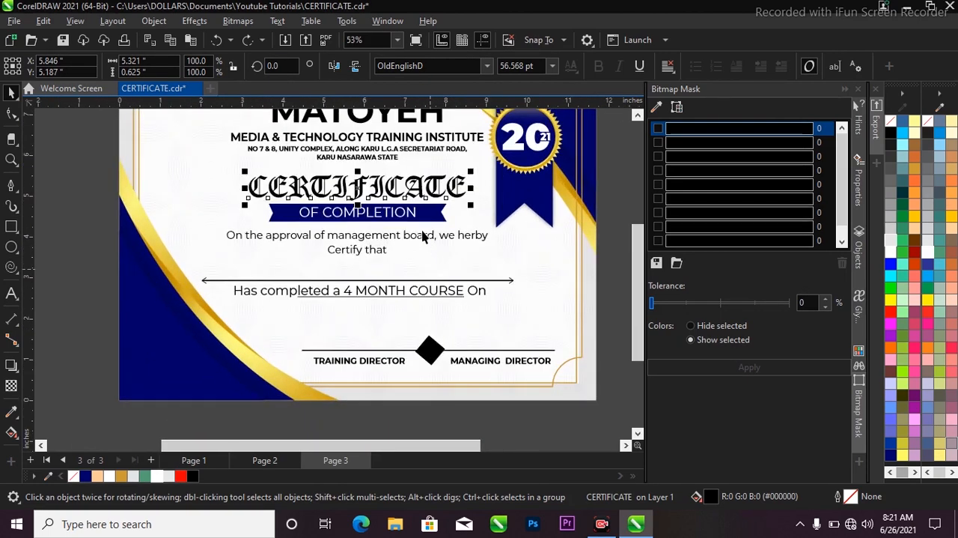
{"action": "left_click", "coordinate": [419, 238]}
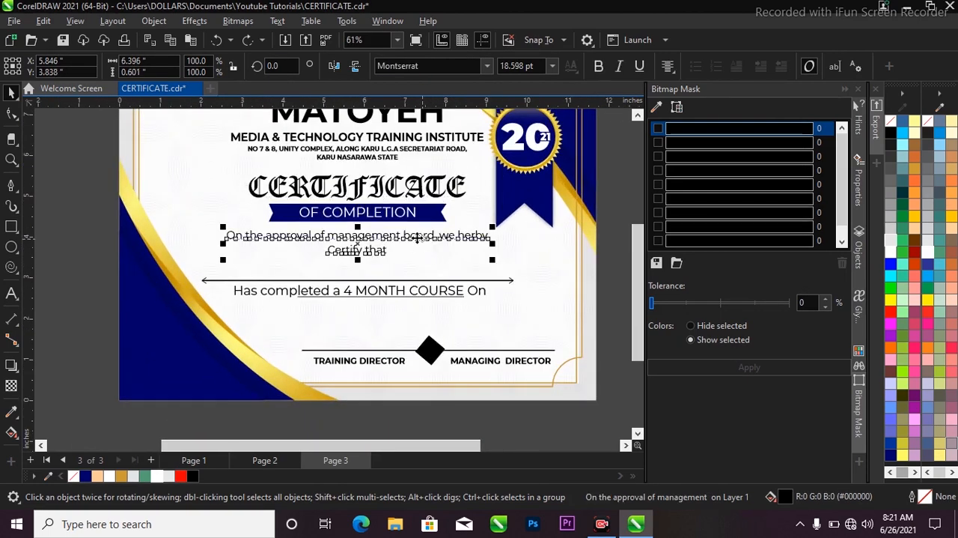
{"action": "left_click", "coordinate": [485, 364]}
{"action": "left_click", "coordinate": [413, 298]}
{"action": "left_click", "coordinate": [417, 292]}
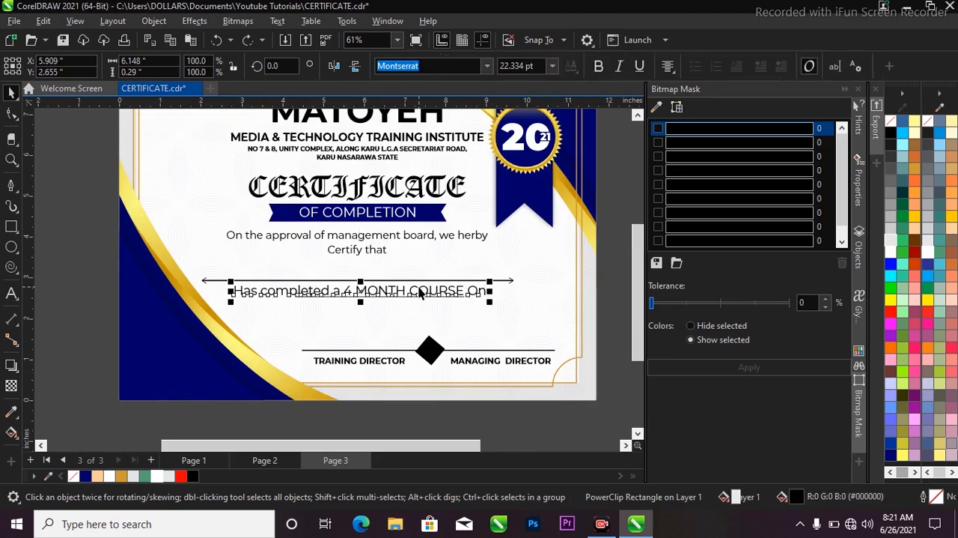
{"action": "scroll", "coordinate": [397, 312], "scroll_direction": "down", "scroll_amount": 2}
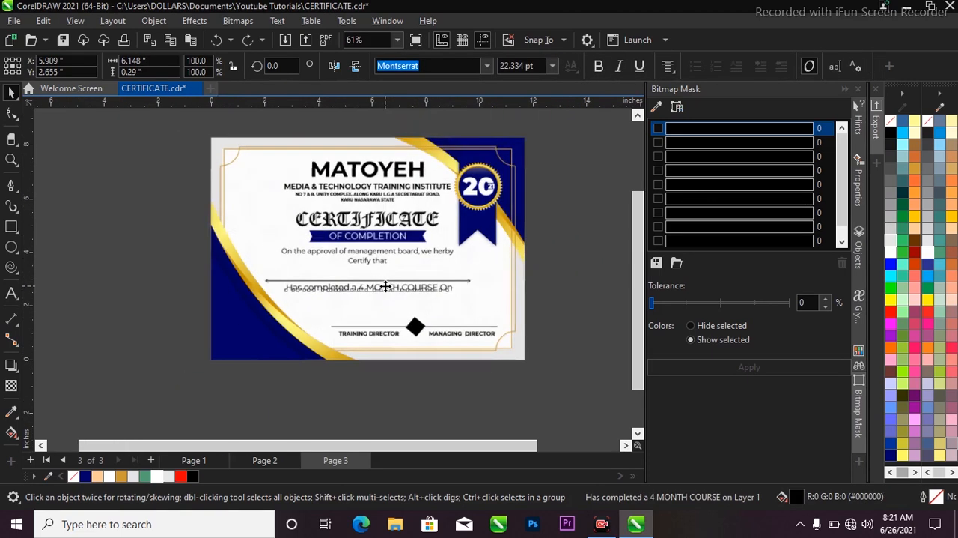
{"action": "left_click", "coordinate": [601, 230]}
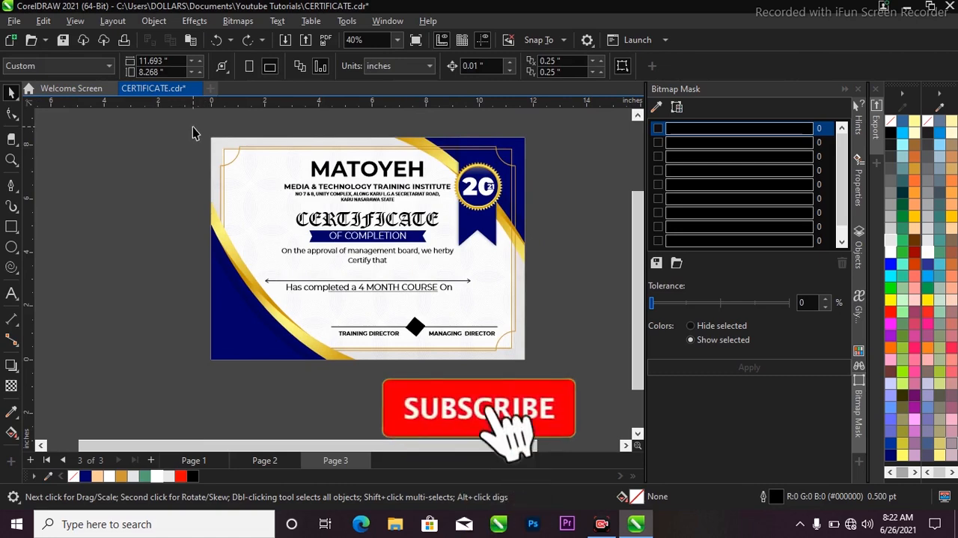
{"action": "left_click_drag", "start_coordinate": [193, 128], "coordinate": [592, 372]}
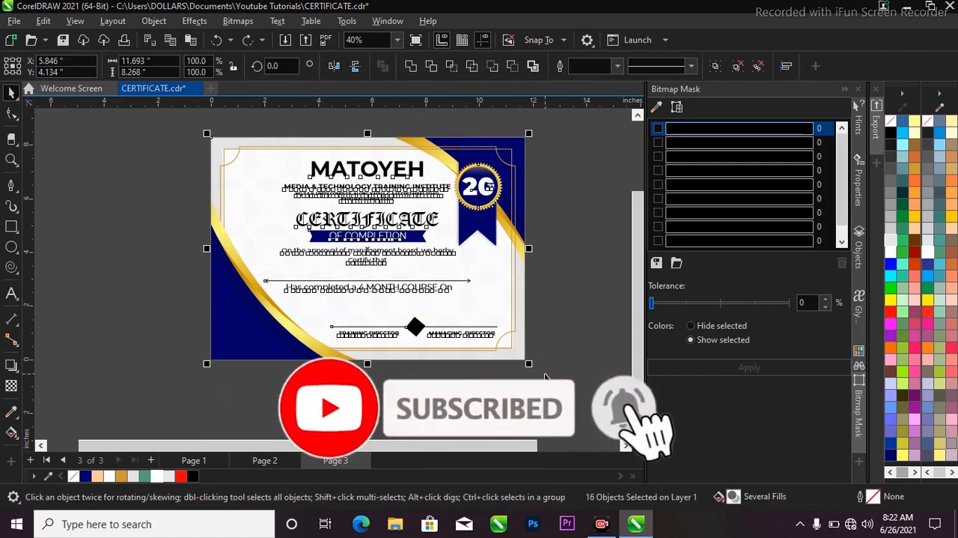